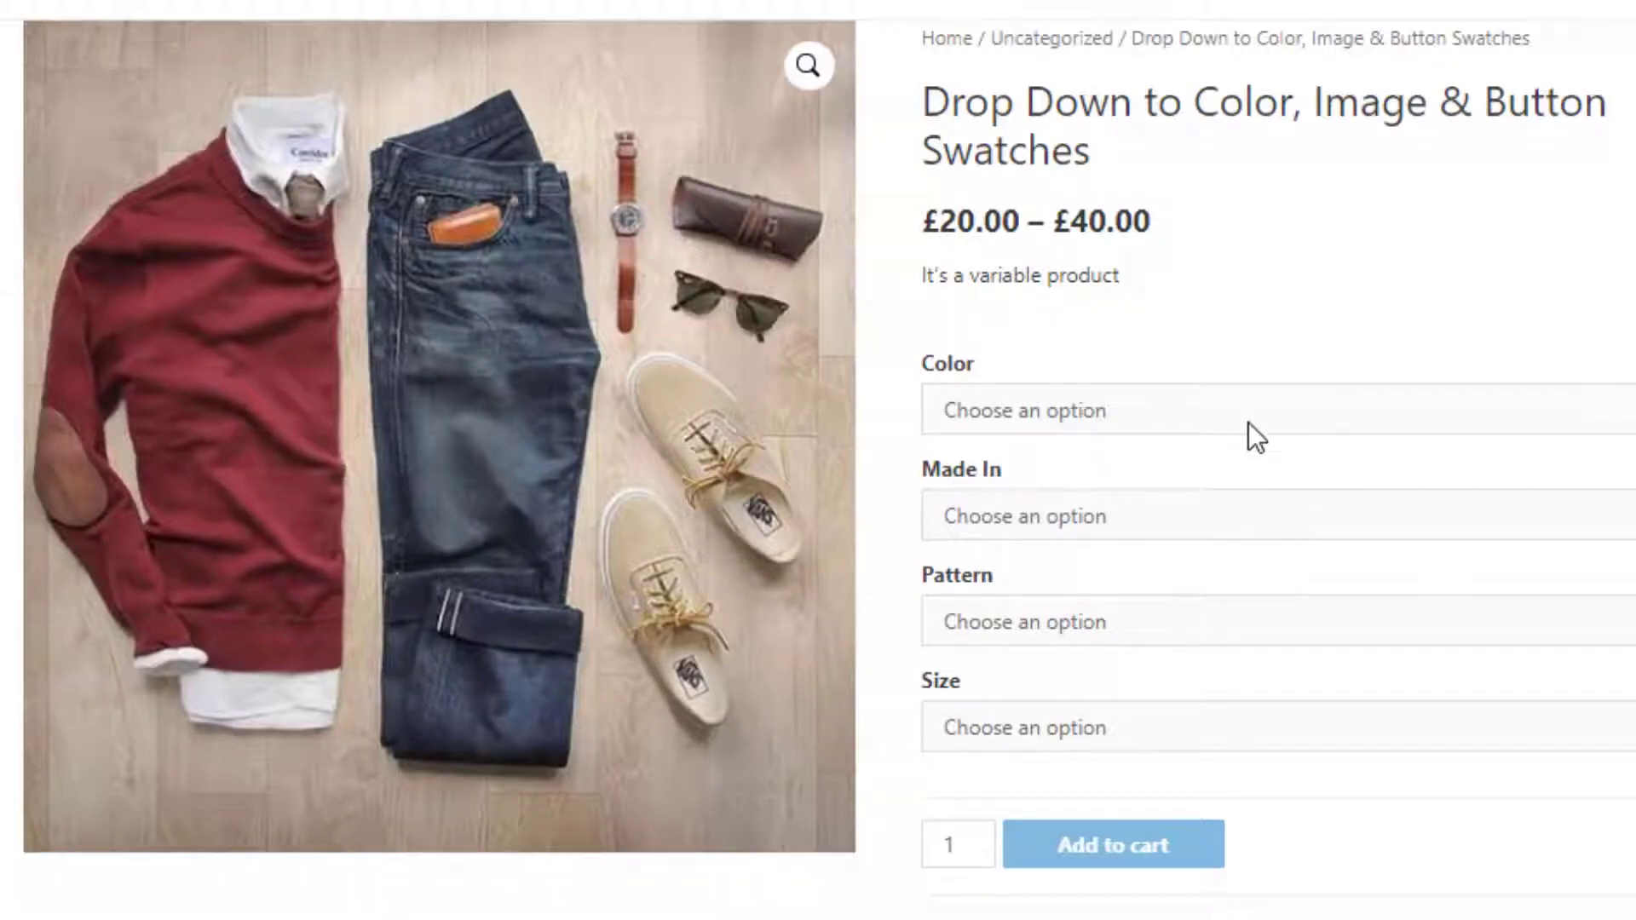
Check the product's Color dropdown on the storefront, which offers Blue and Red
{"action": "left_click", "coordinate": [1249, 416]}
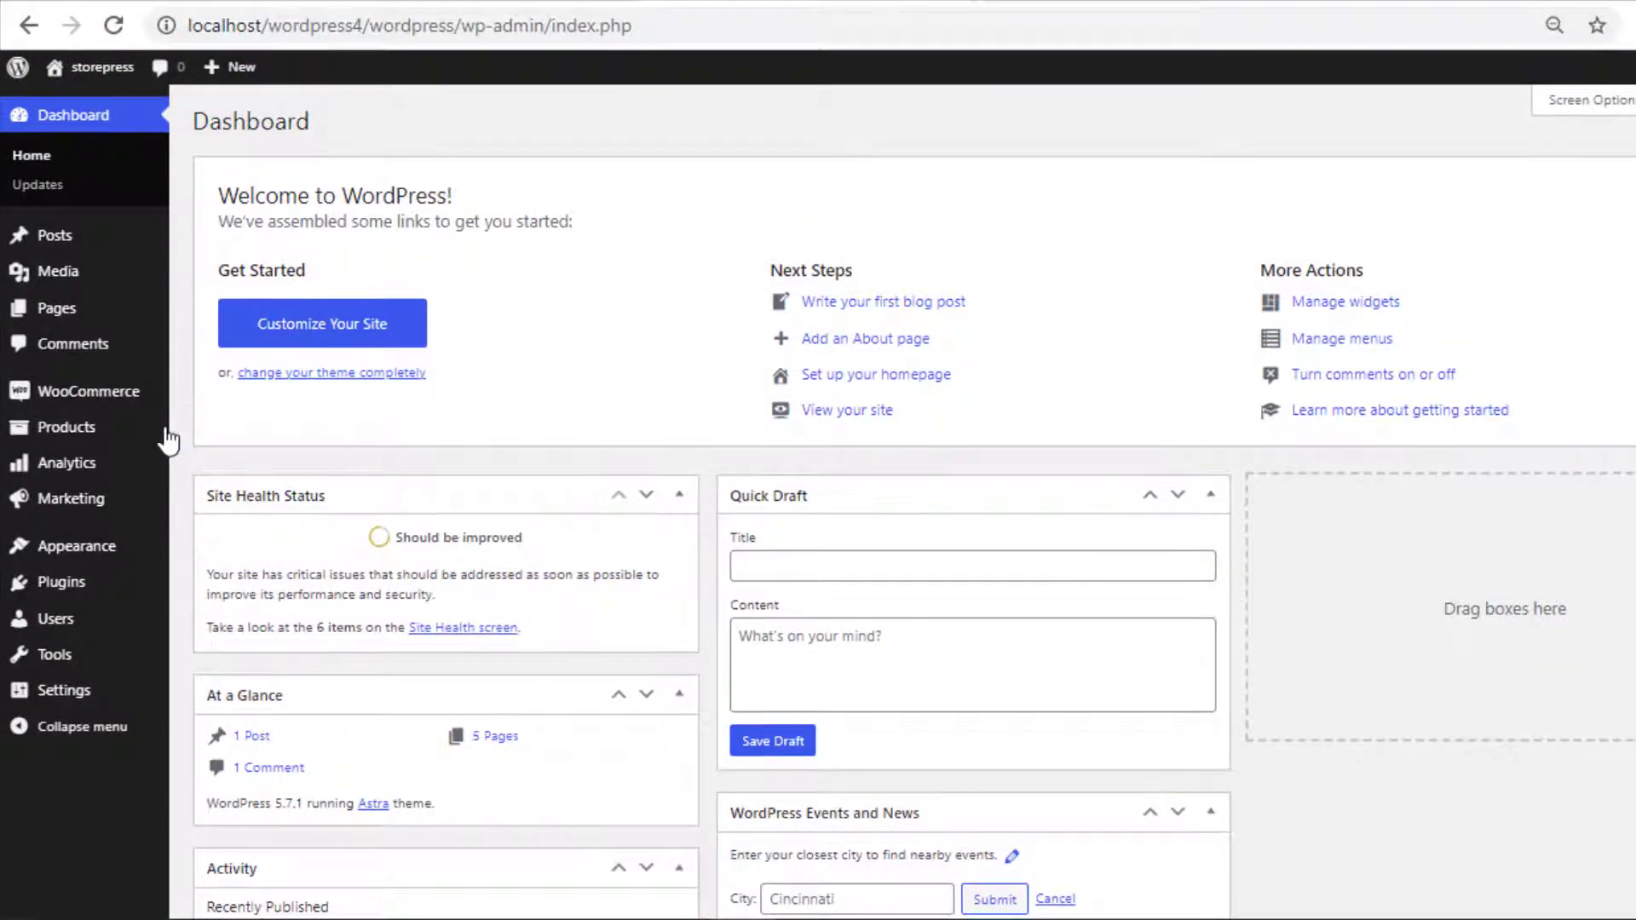
Create a product attribute named Color, slug color, with custom ordering
{"action": "mouse_move", "coordinate": [162, 431]}
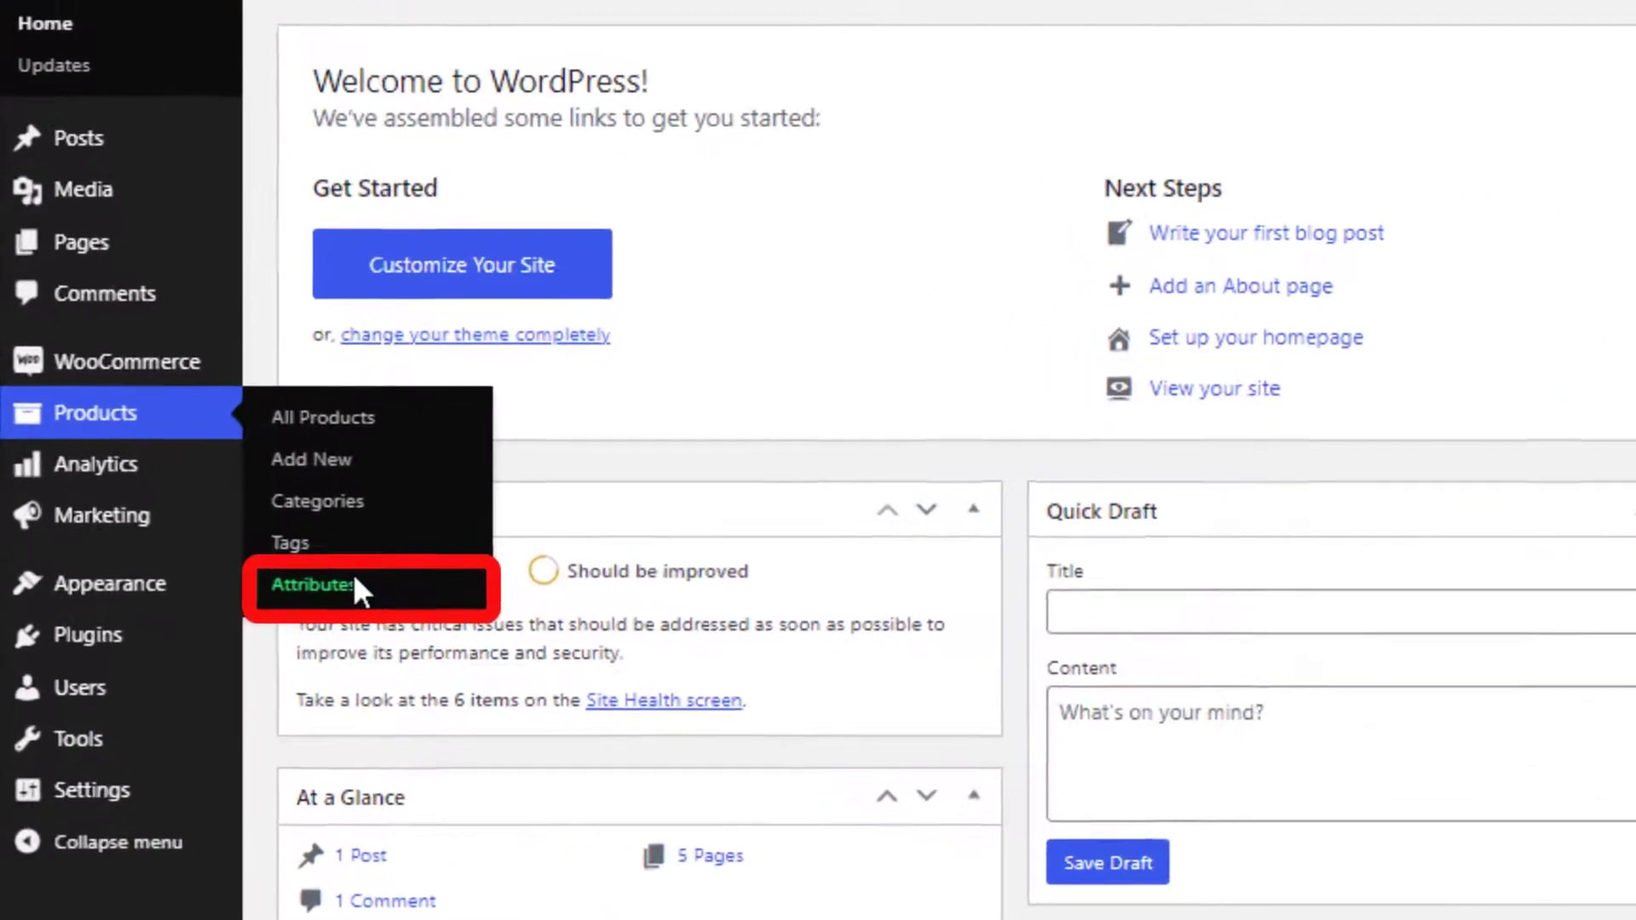
{"action": "left_click", "coordinate": [362, 584]}
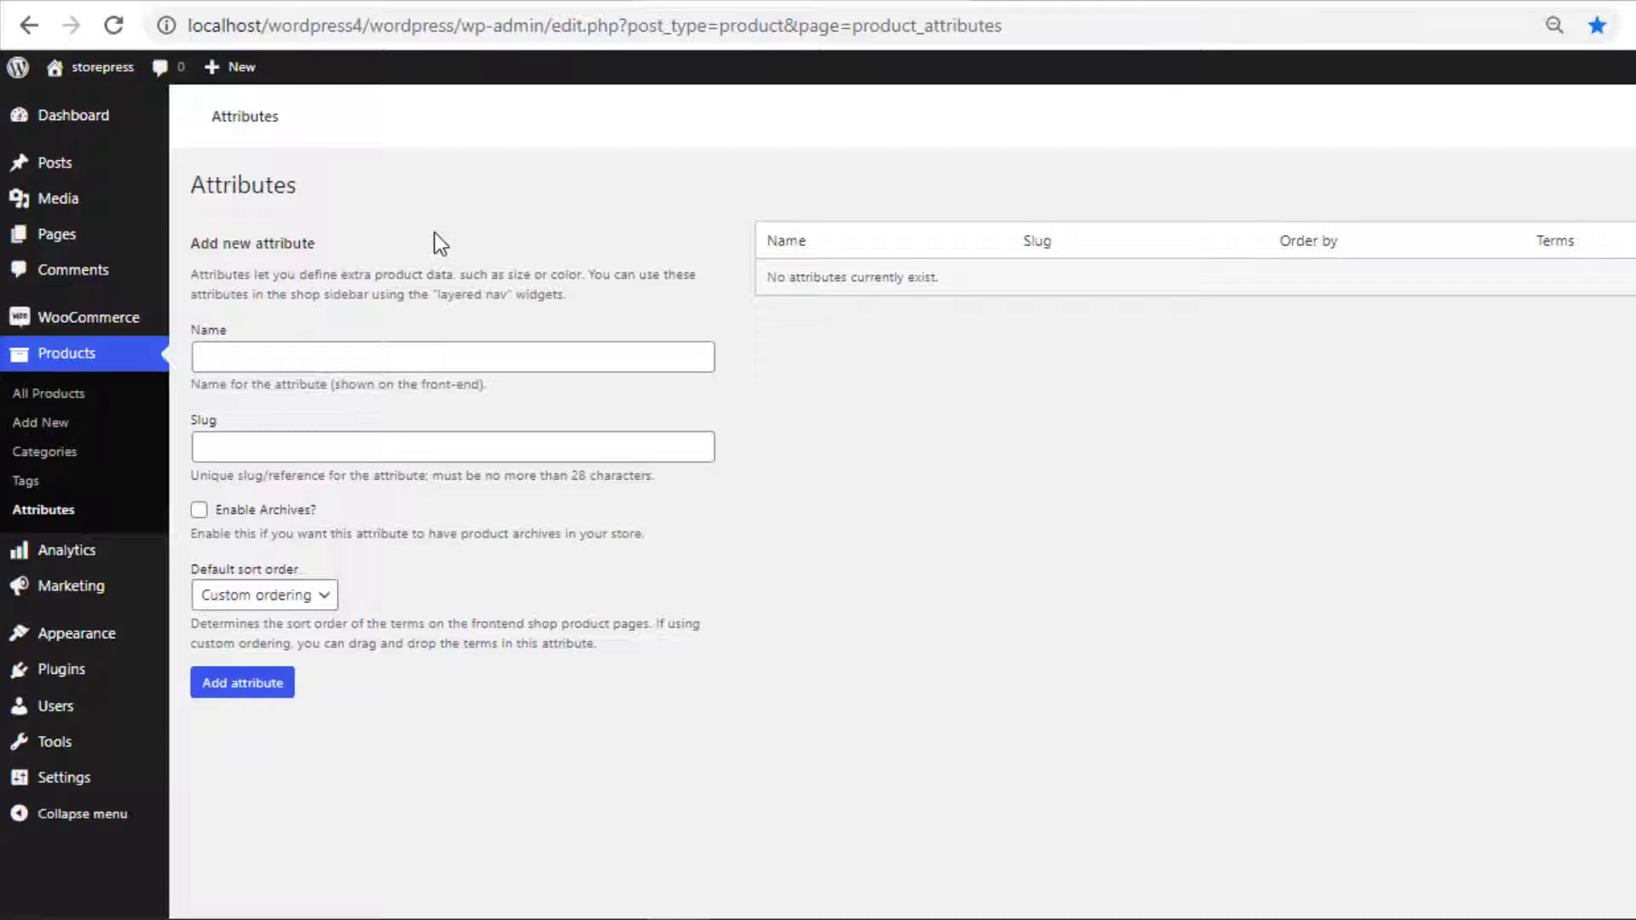
{"action": "left_click", "coordinate": [290, 349]}
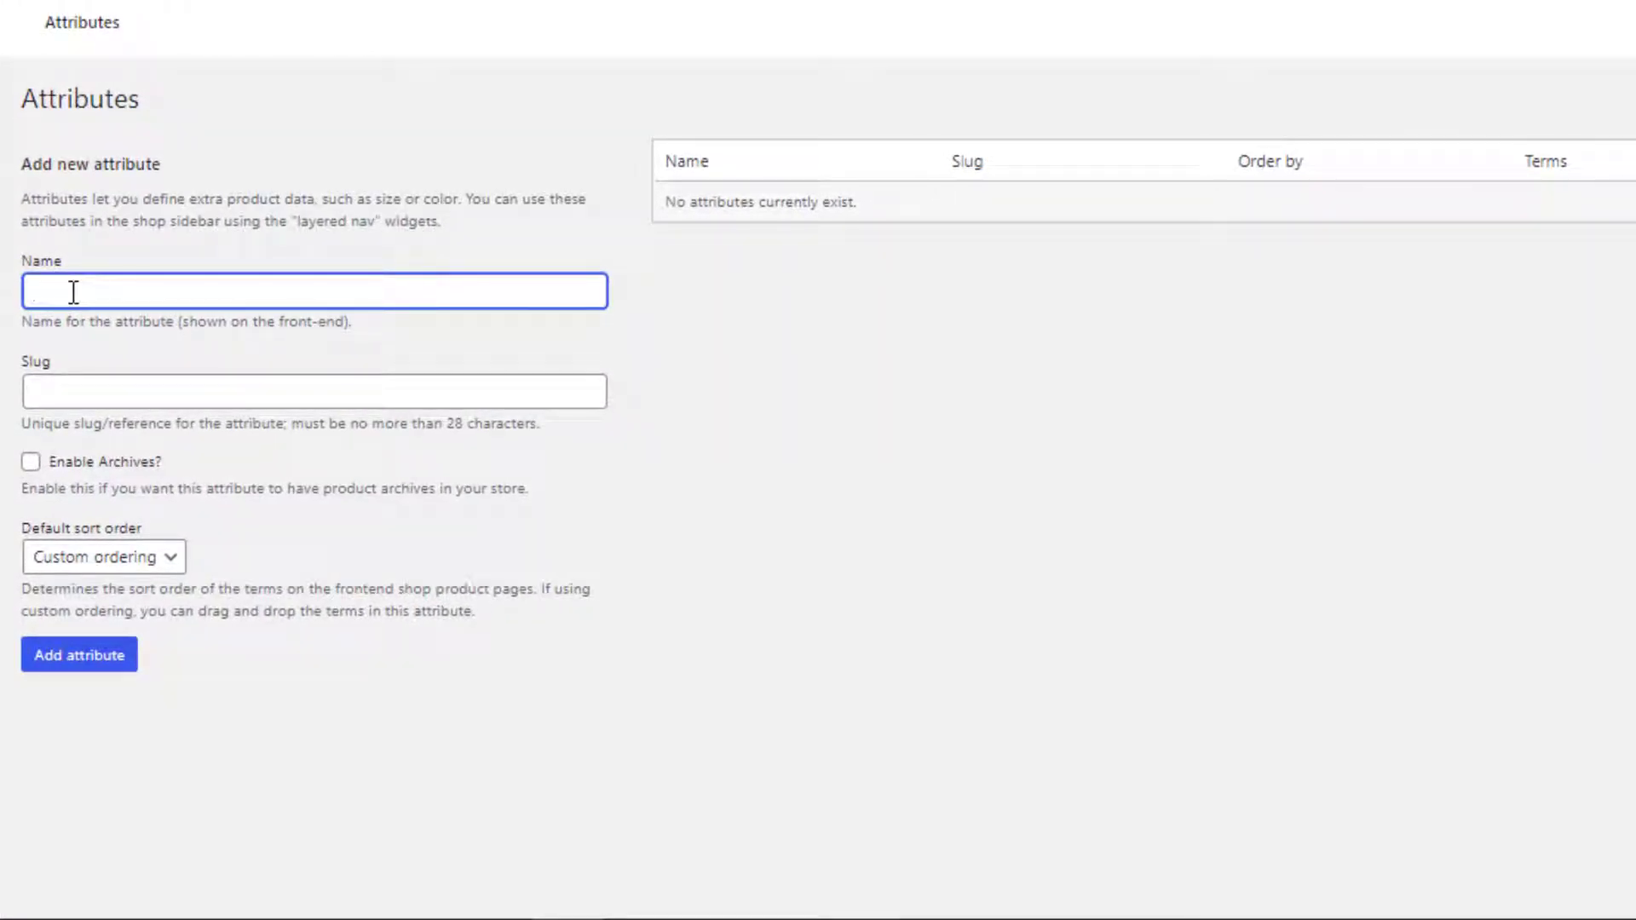
{"action": "type", "text": "Color"}
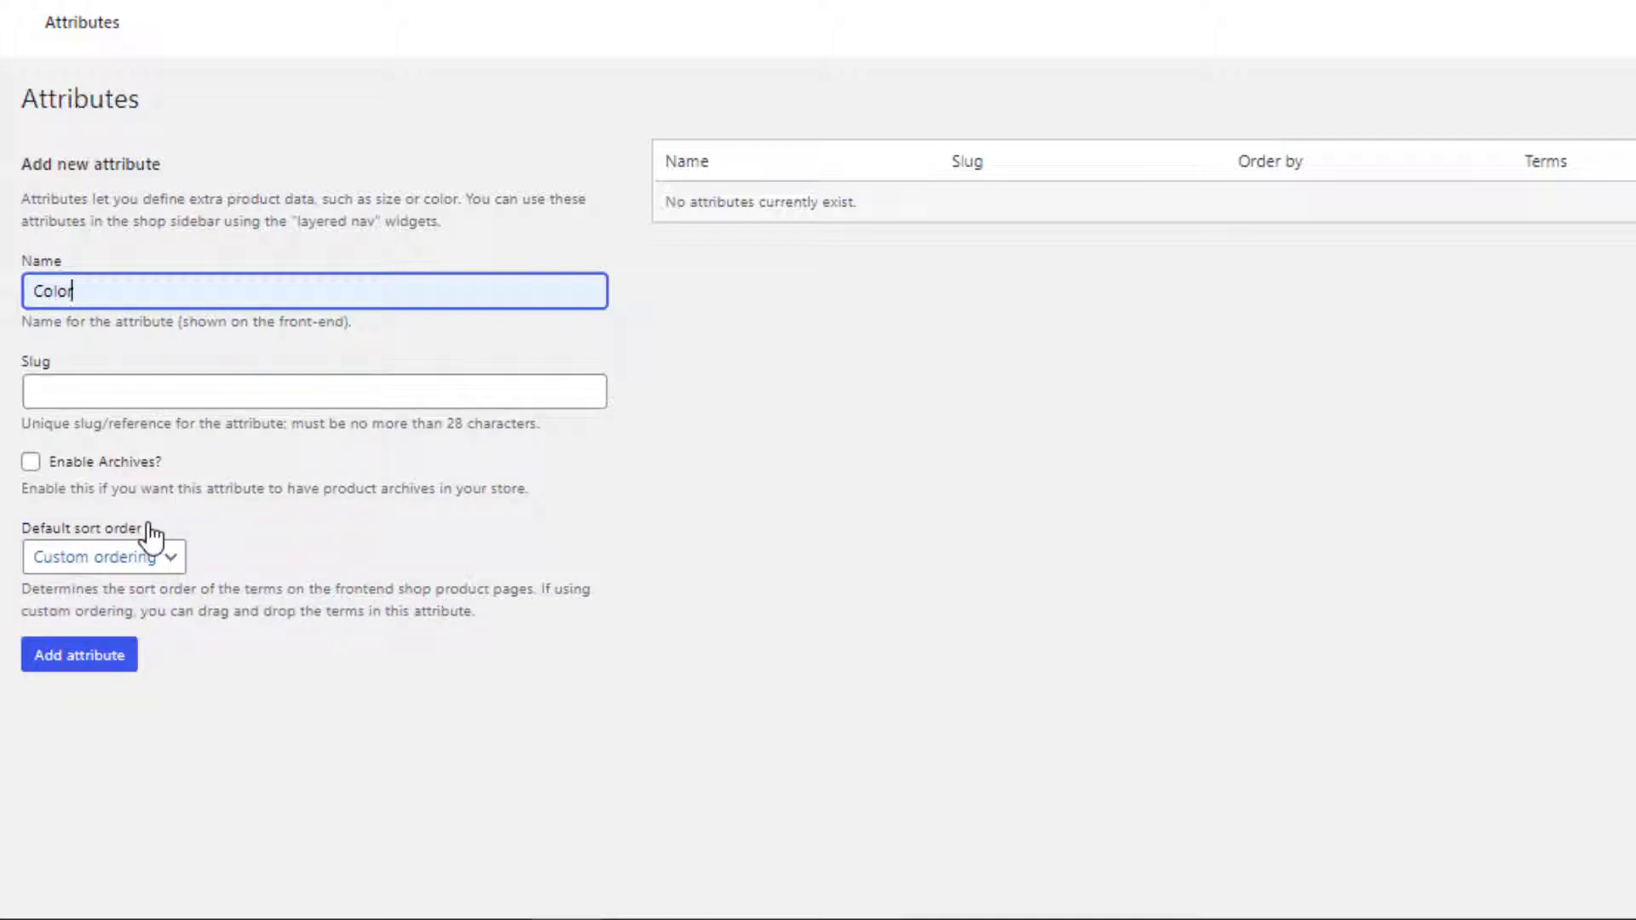
{"action": "left_click", "coordinate": [97, 653]}
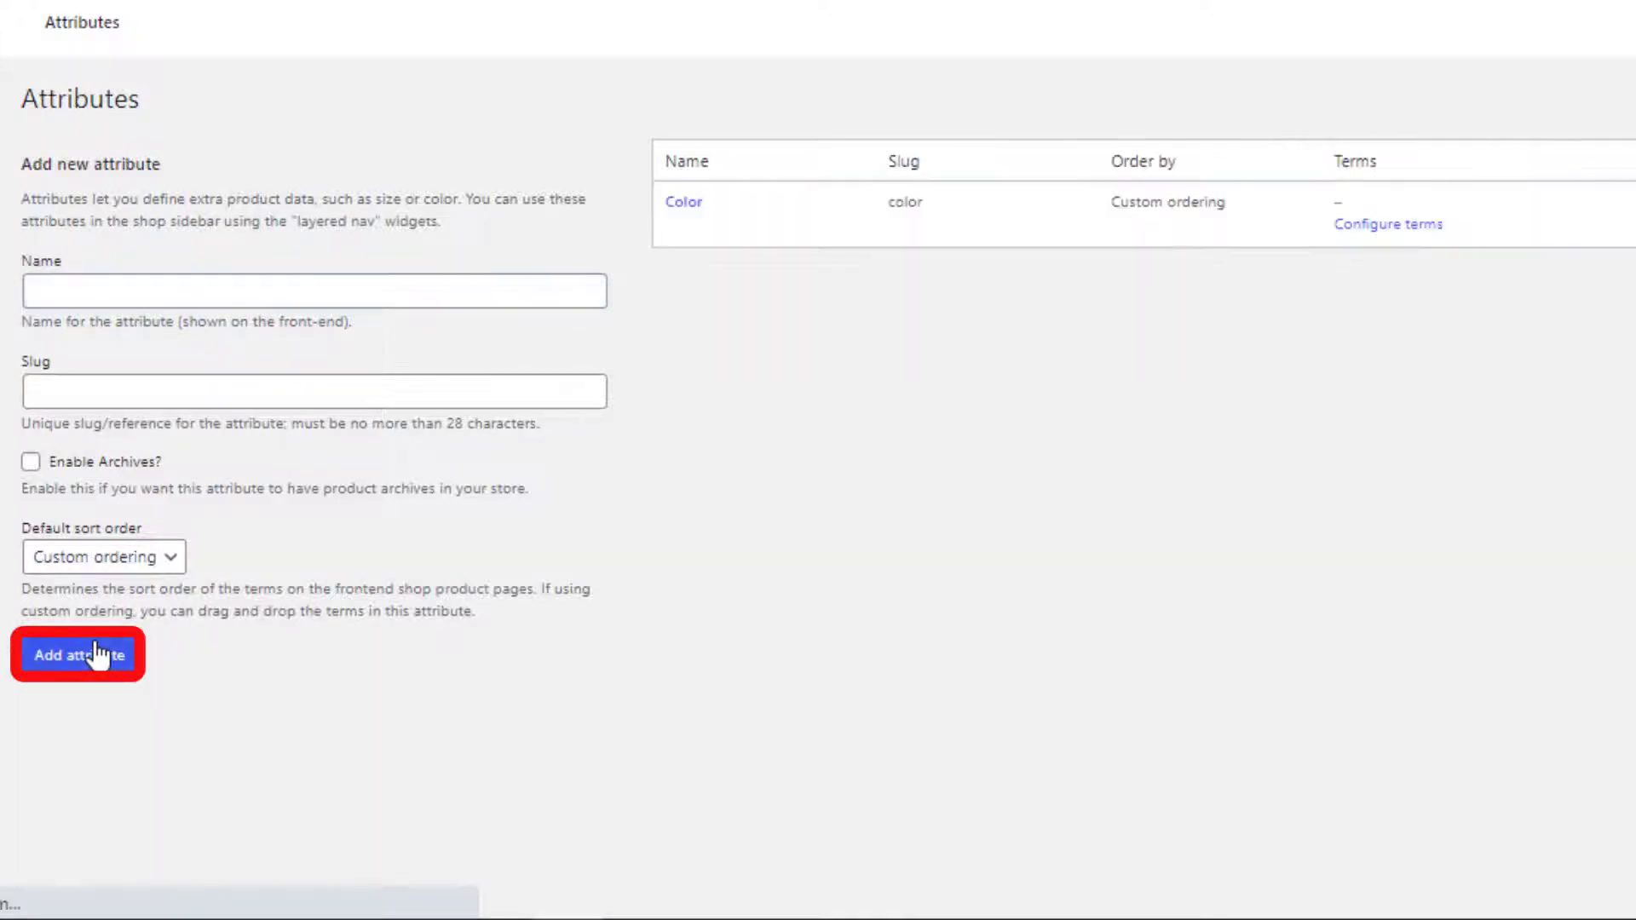
{"action": "mouse_move", "coordinate": [695, 231]}
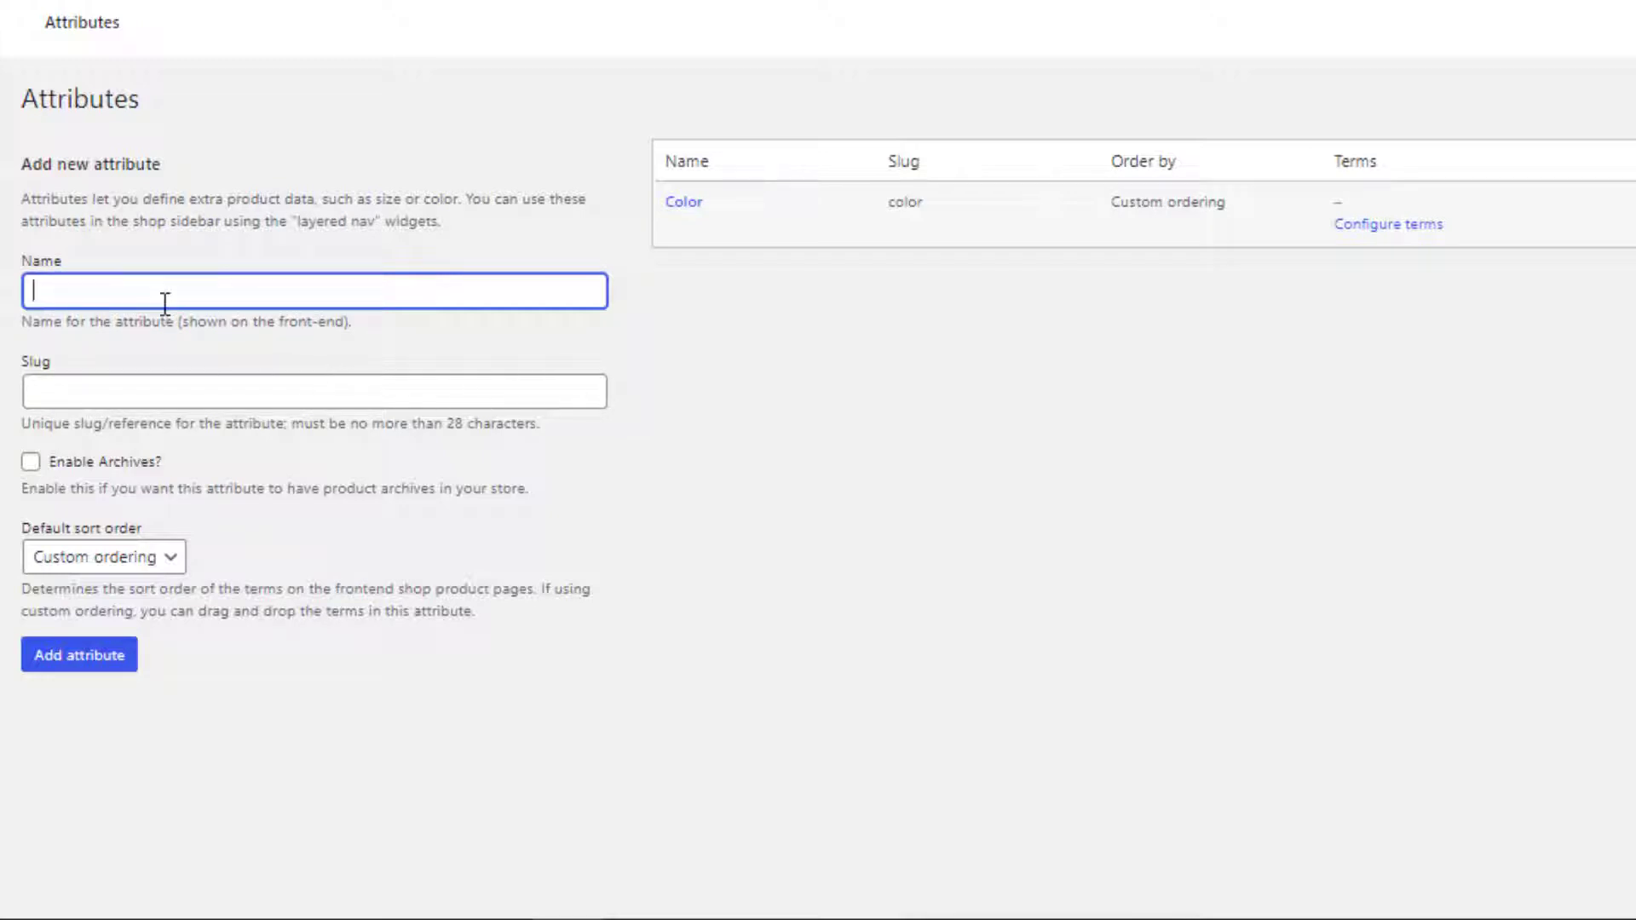
Add three more attributes in turn: Made In, Pattern and Size
{"action": "type", "text": "Made in"}
{"action": "left_click", "coordinate": [51, 663]}
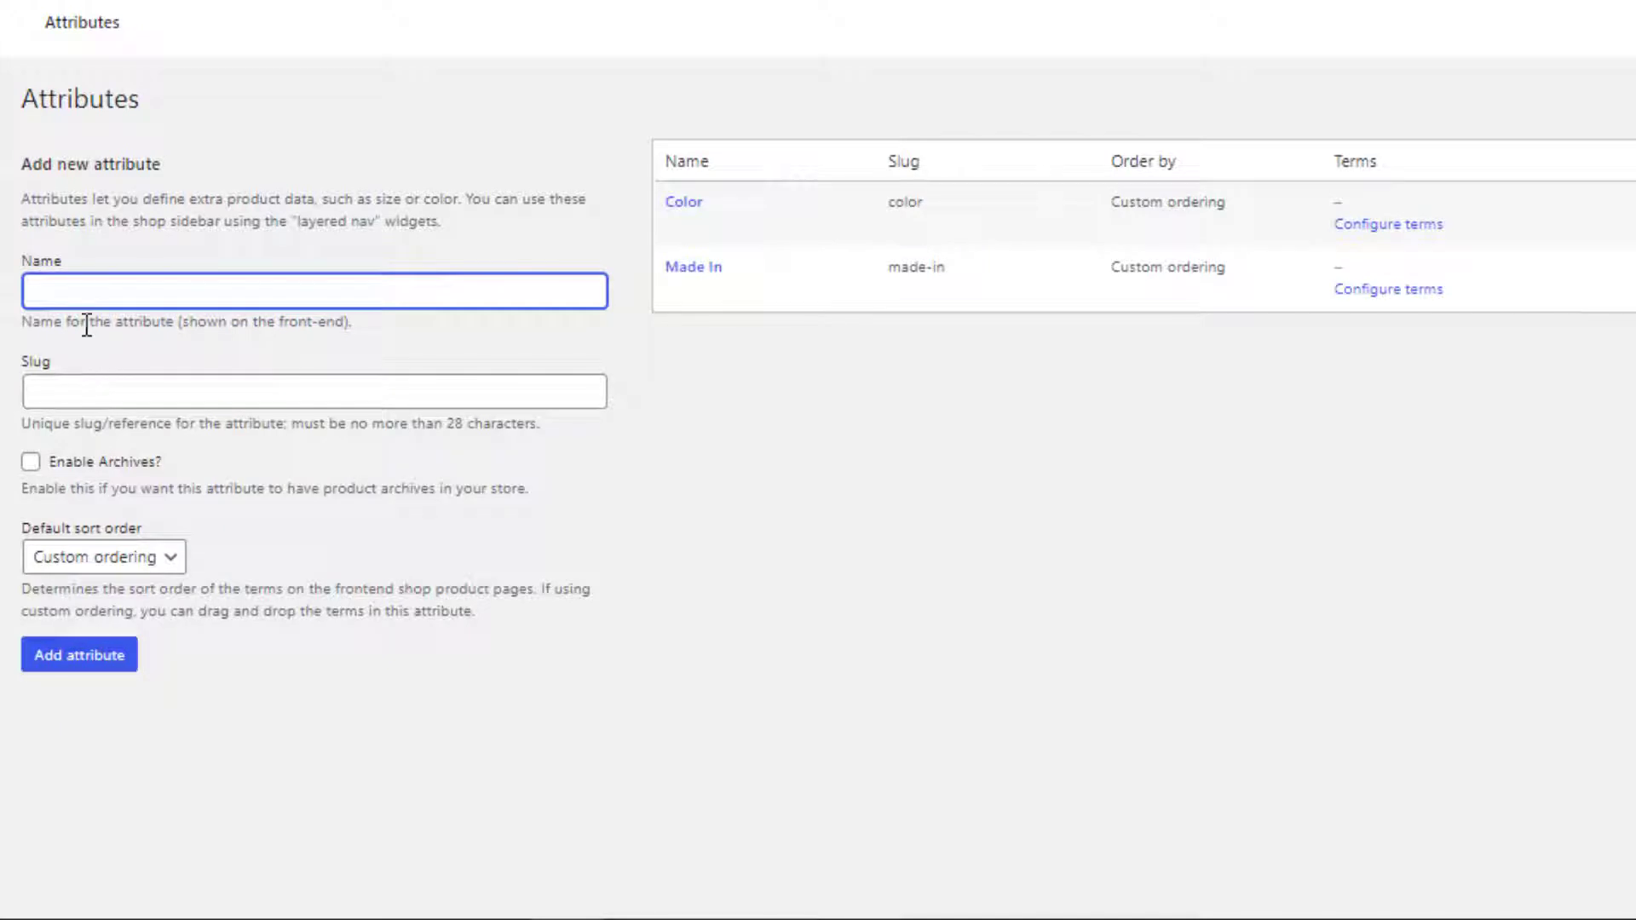
{"action": "type", "text": "P"}
{"action": "left_click", "coordinate": [103, 348]}
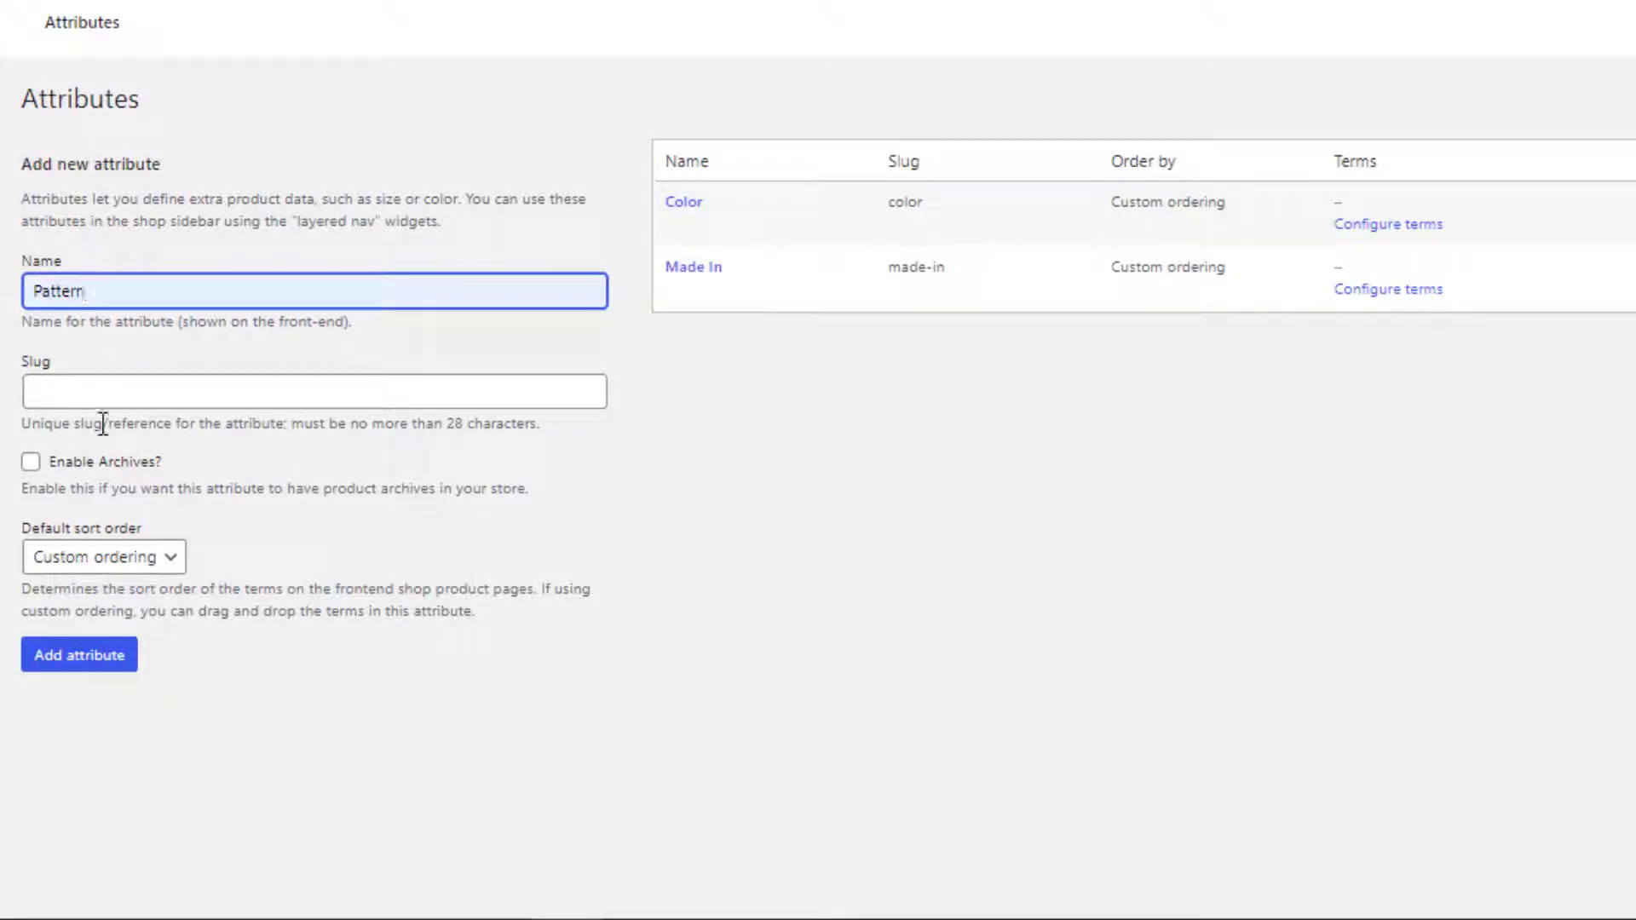
{"action": "left_click", "coordinate": [107, 663]}
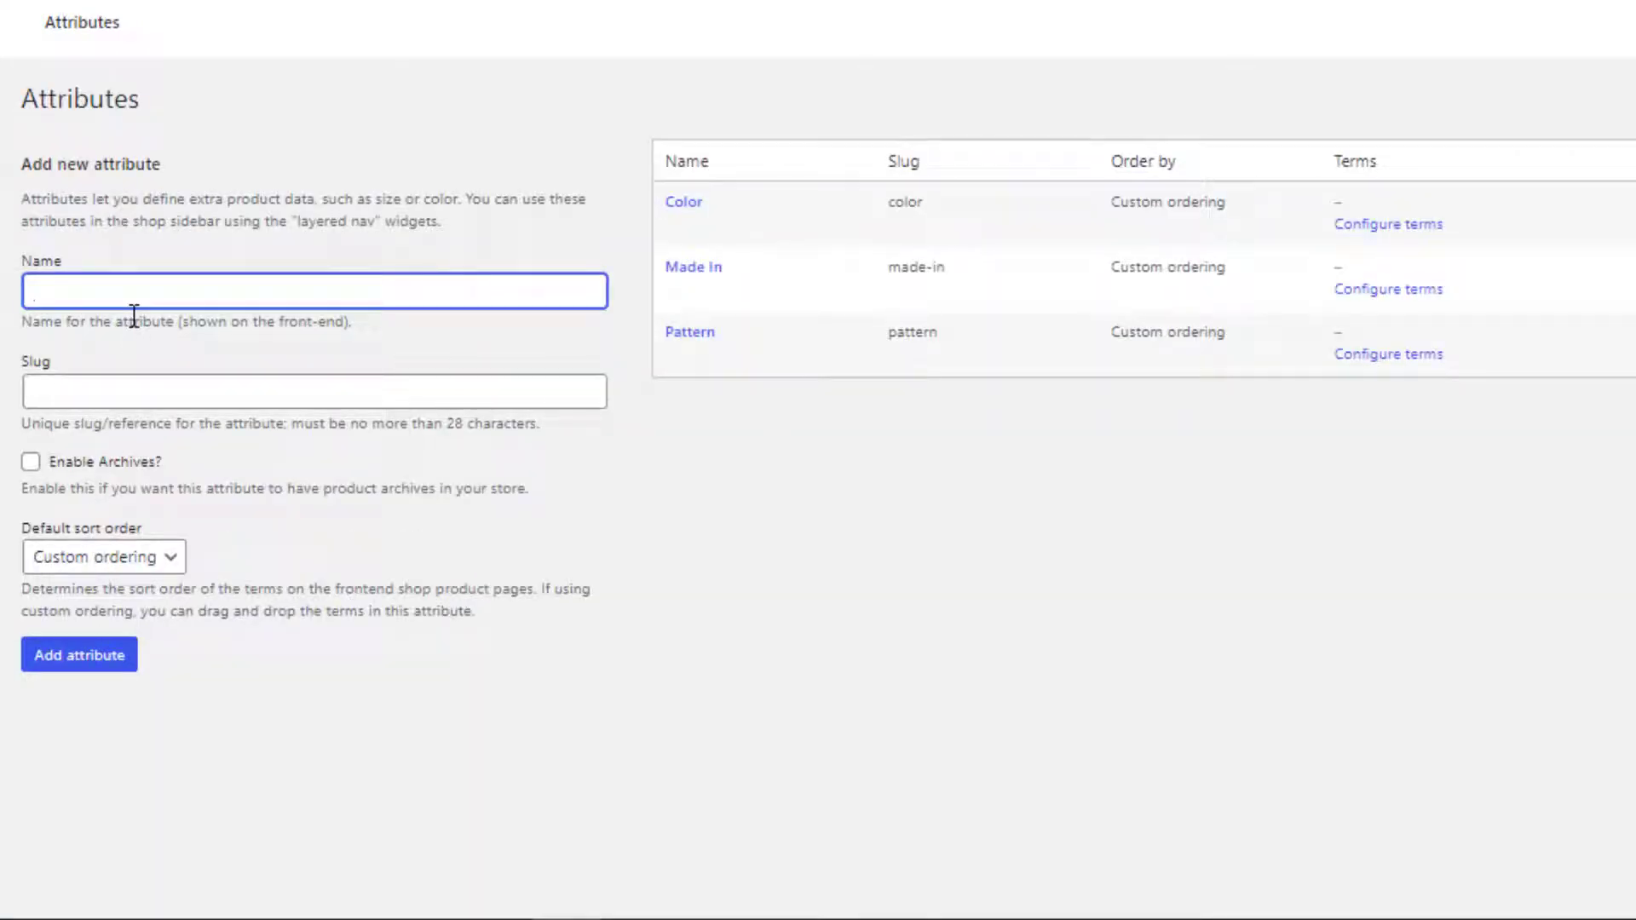
{"action": "type", "text": "Size"}
{"action": "left_click", "coordinate": [115, 656]}
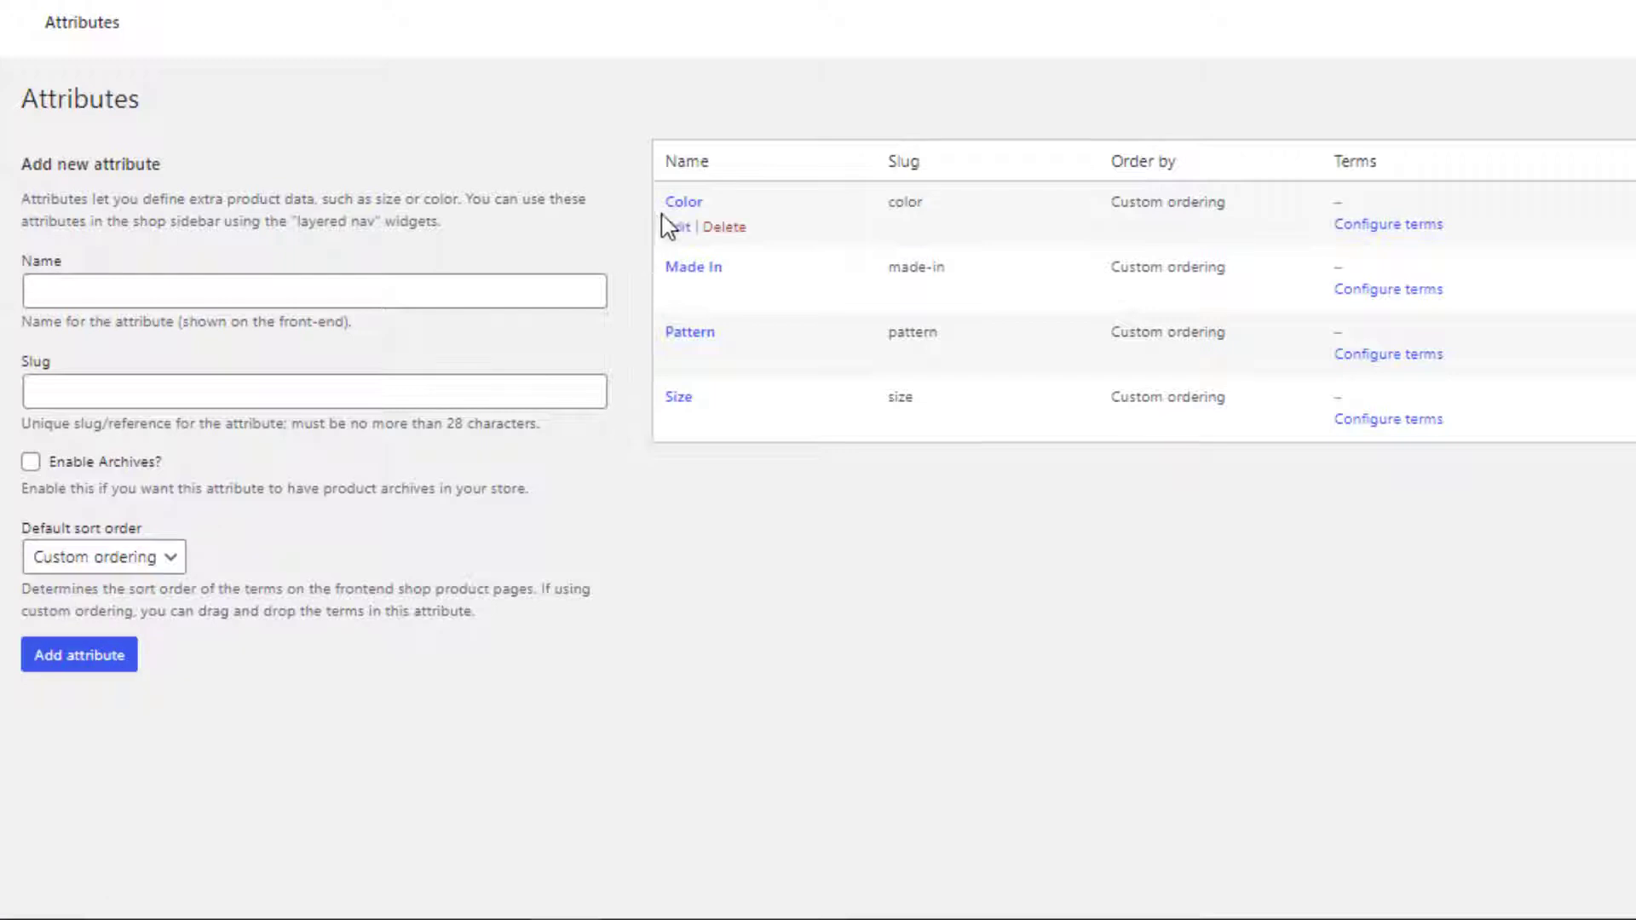
{"action": "mouse_move", "coordinate": [712, 298]}
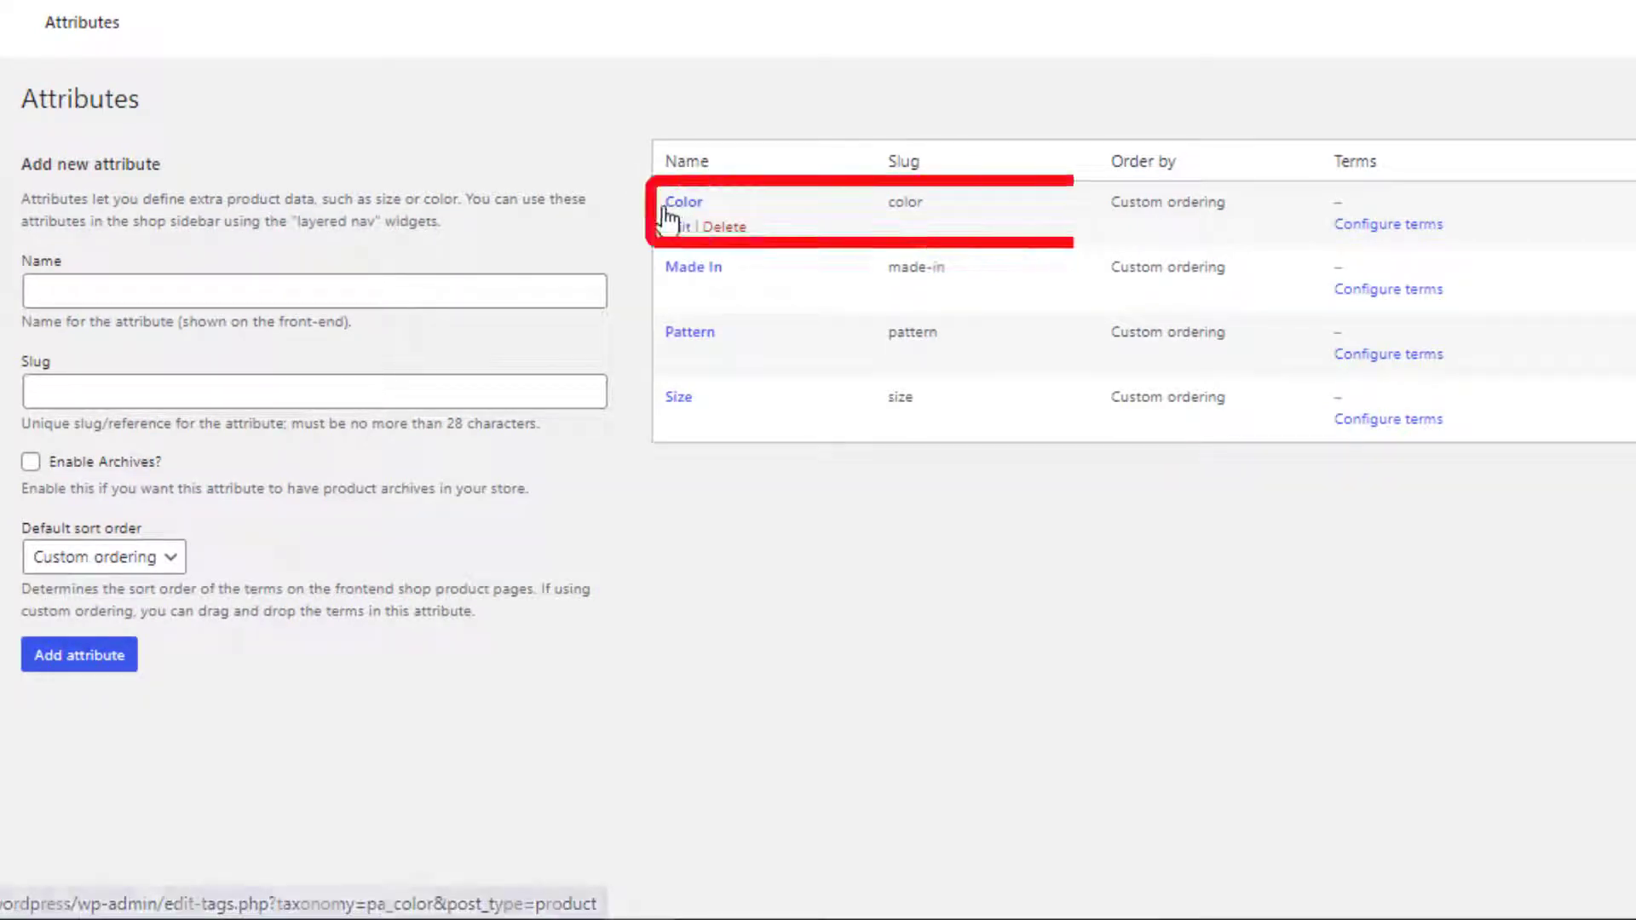
Add Red and Blue as terms of the Color attribute
{"action": "left_click", "coordinate": [1353, 230]}
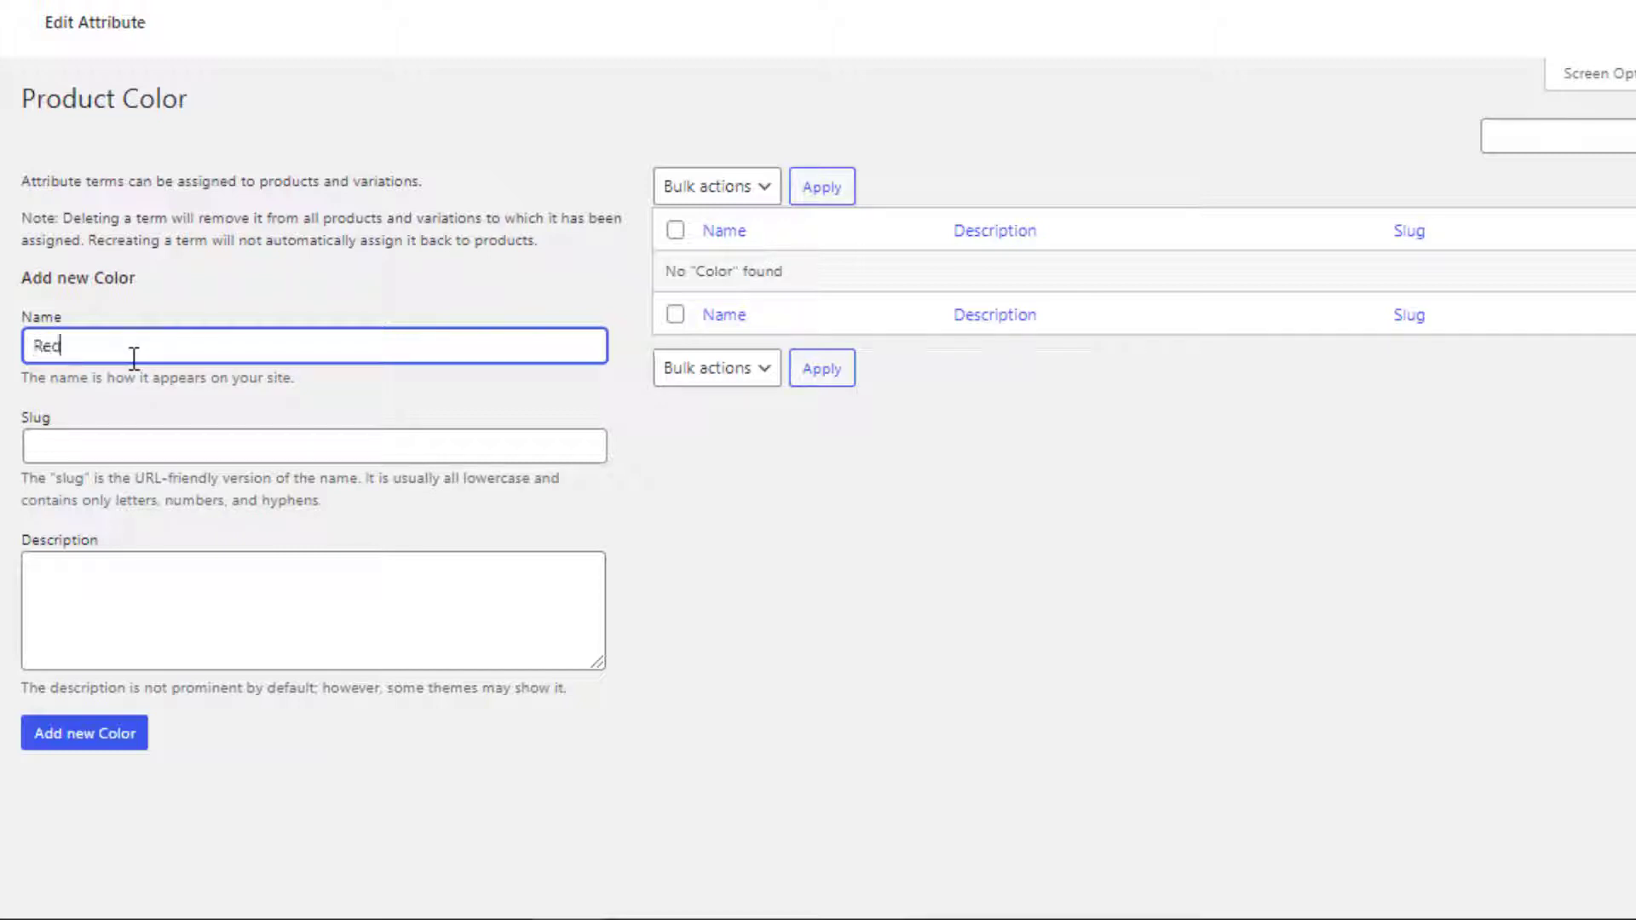
{"action": "left_click", "coordinate": [124, 738]}
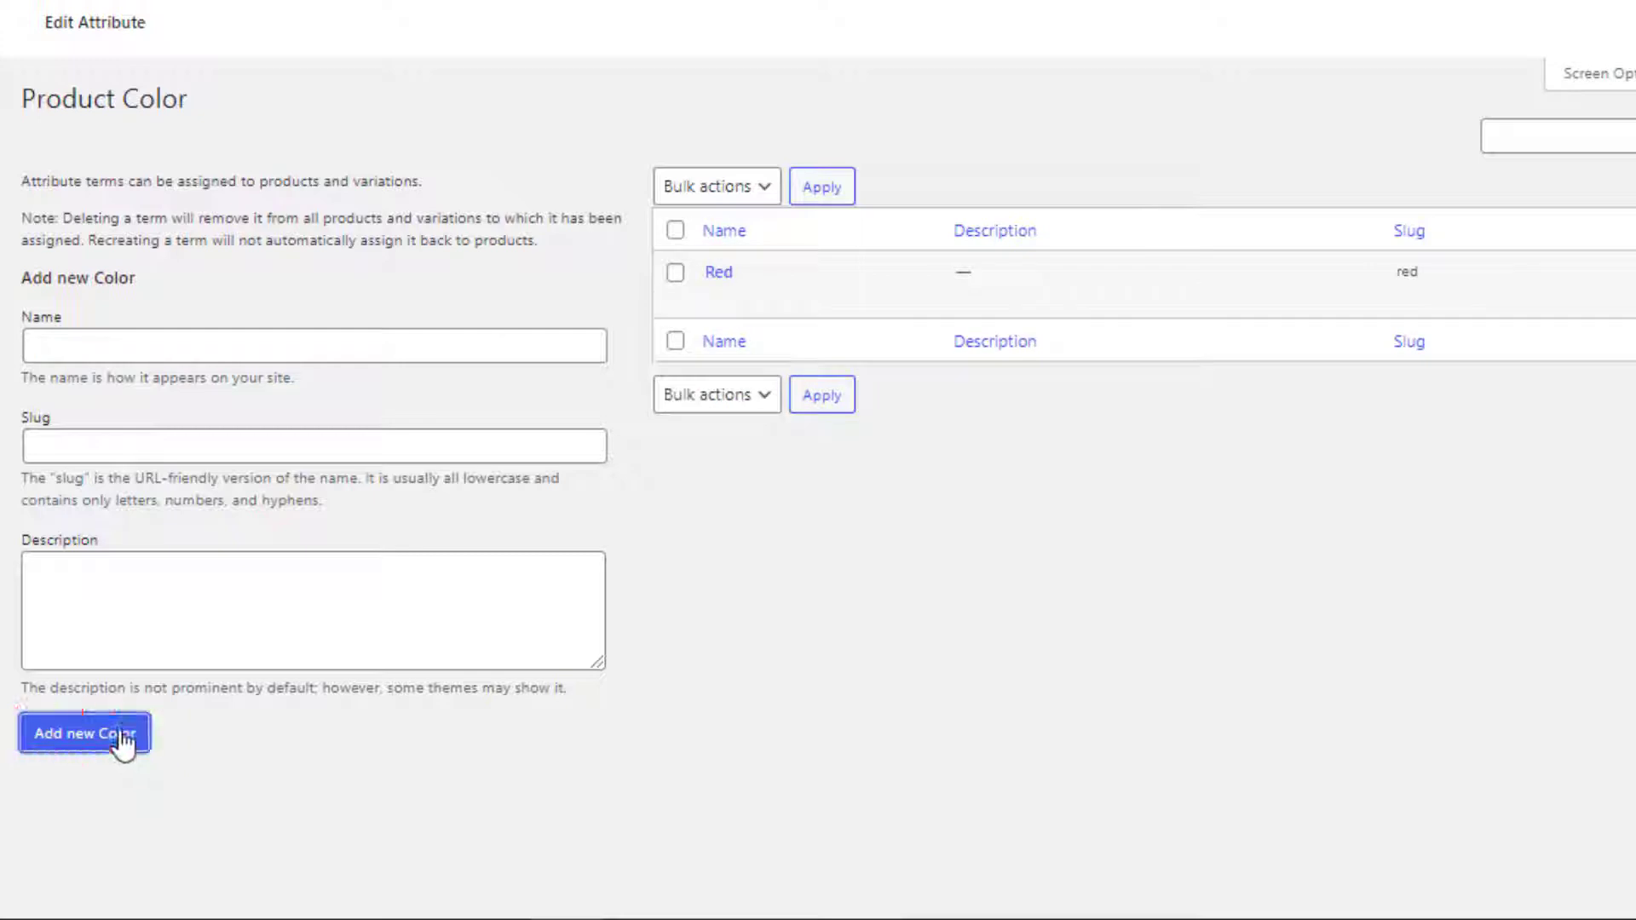
{"action": "left_click", "coordinate": [109, 345]}
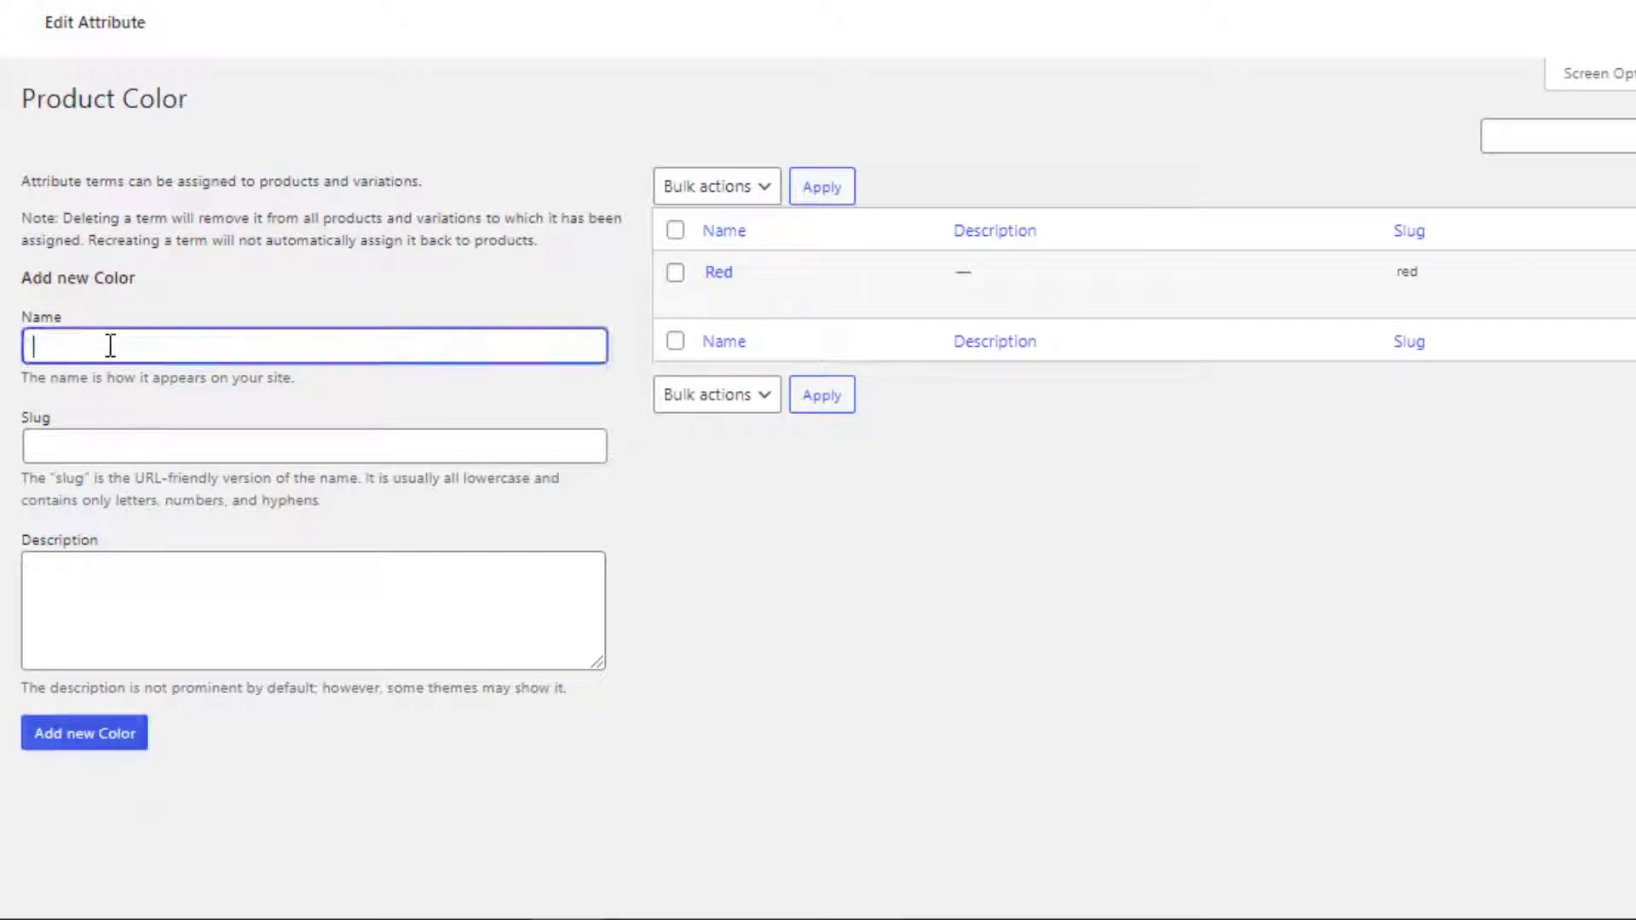
{"action": "type", "text": "Blue"}
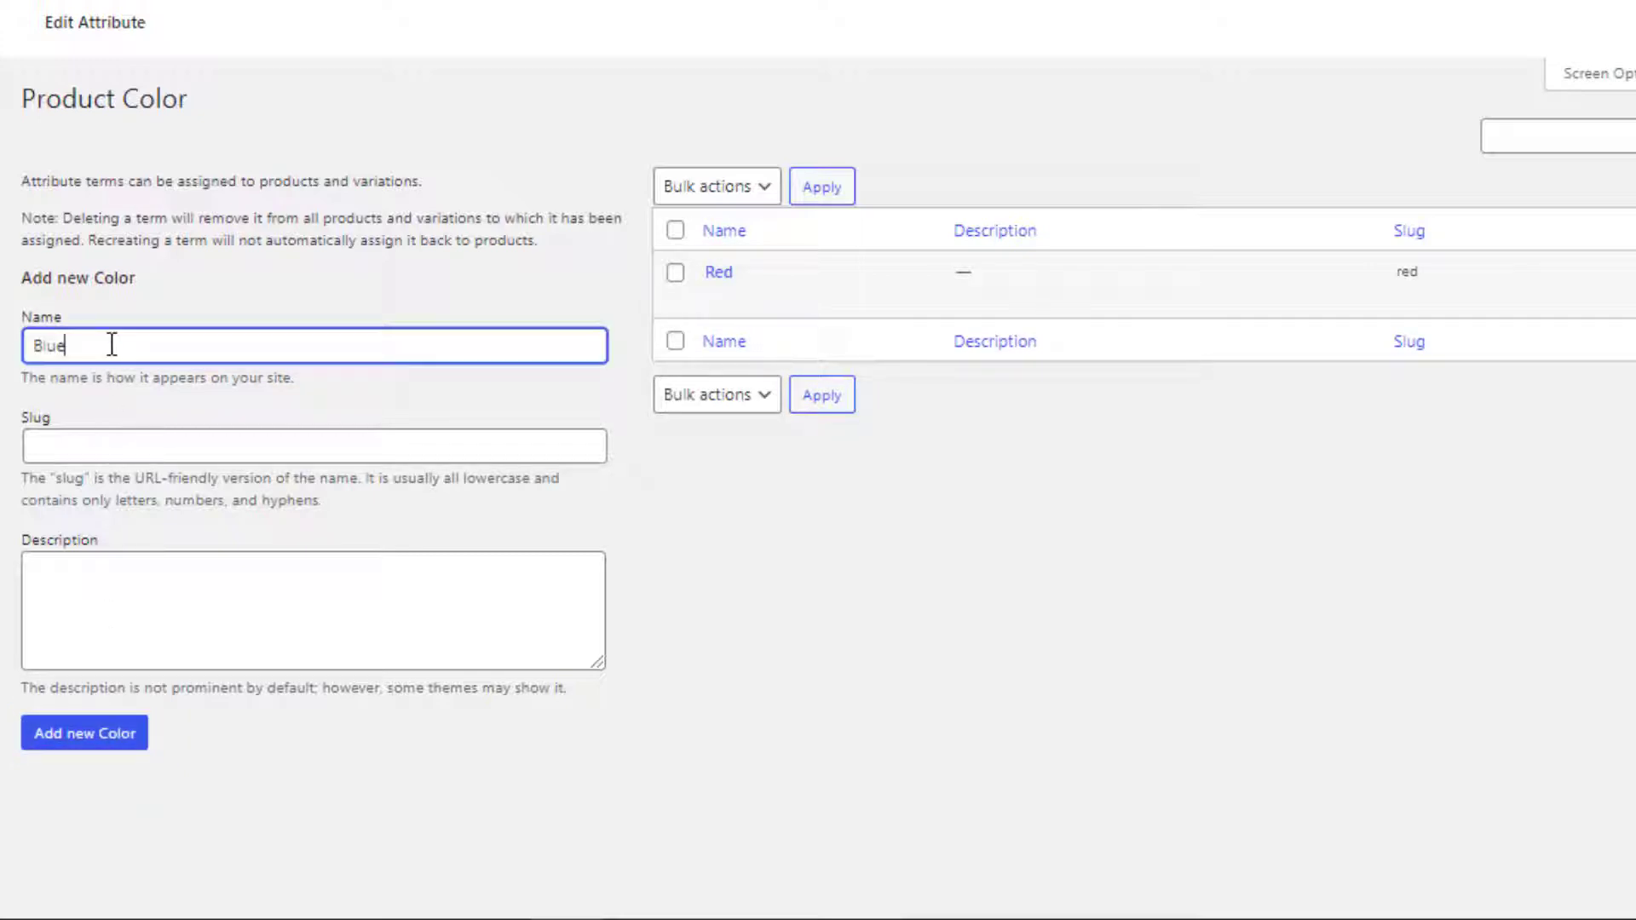
{"action": "left_click", "coordinate": [117, 743]}
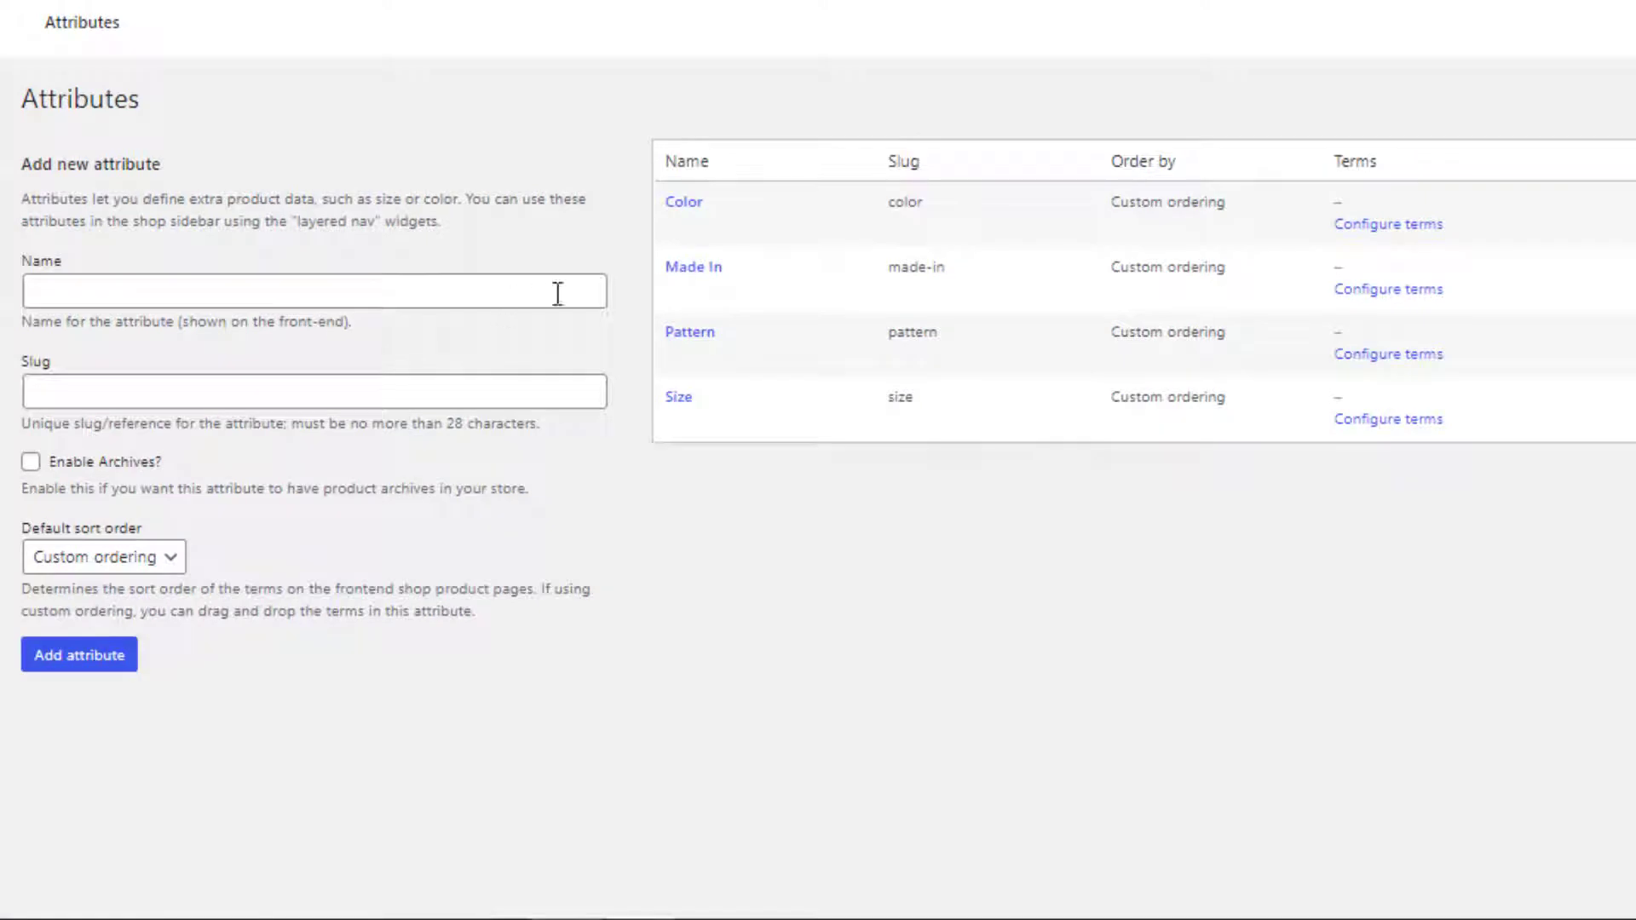
Add USA and UK as terms of the Made In attribute
{"action": "left_click", "coordinate": [1384, 291]}
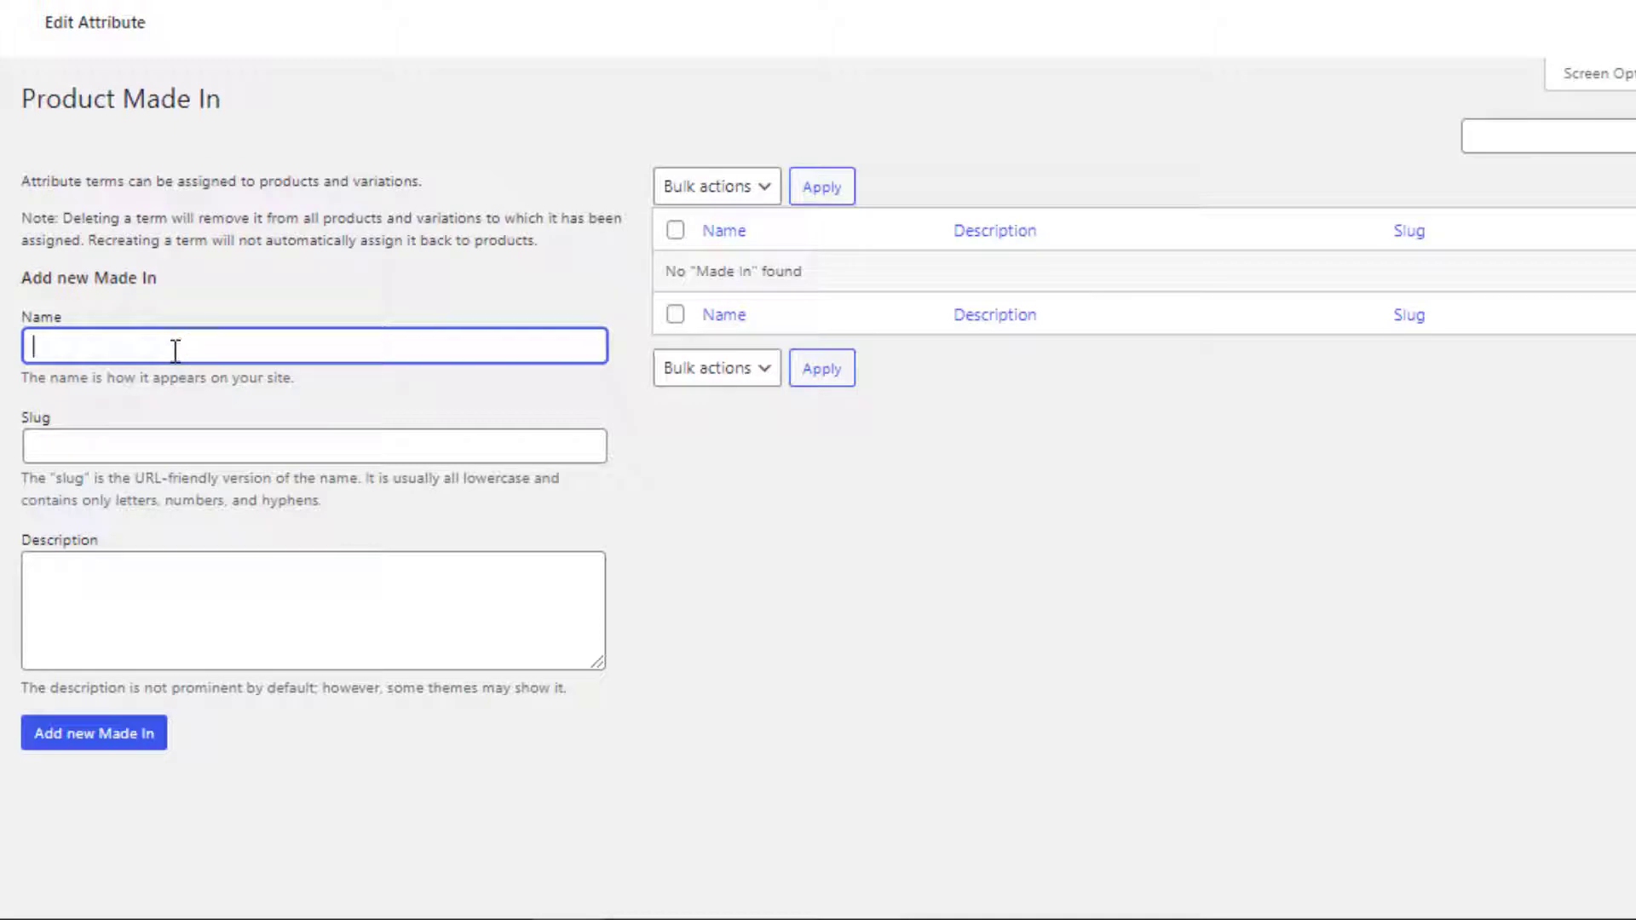
{"action": "type", "text": "USA"}
{"action": "left_click", "coordinate": [142, 738]}
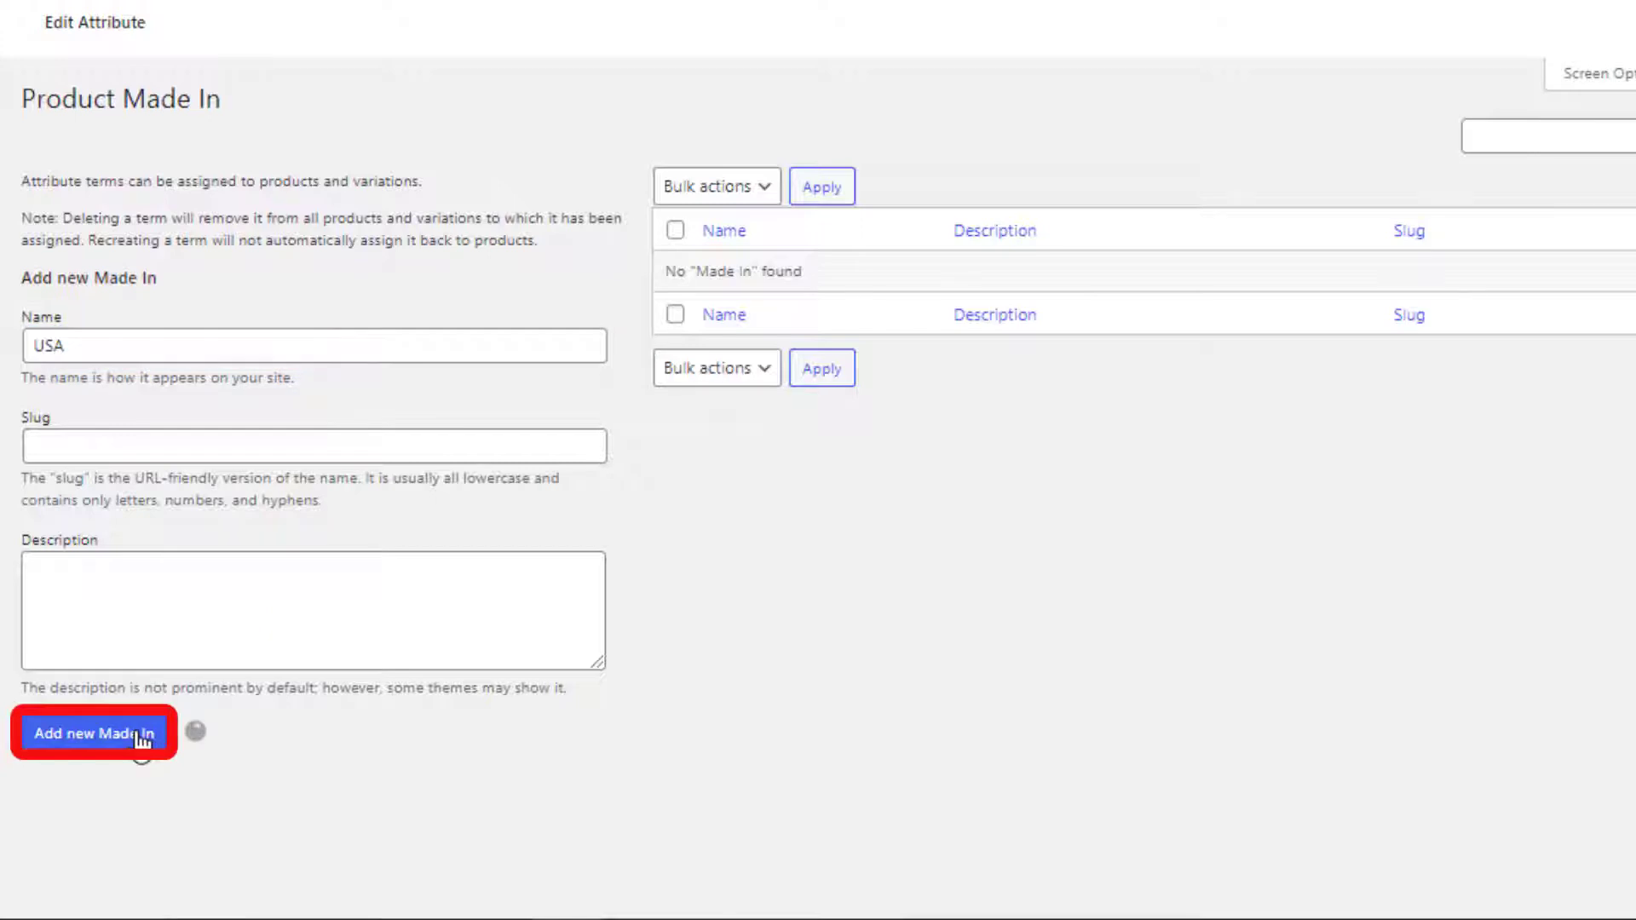
{"action": "left_click", "coordinate": [247, 355]}
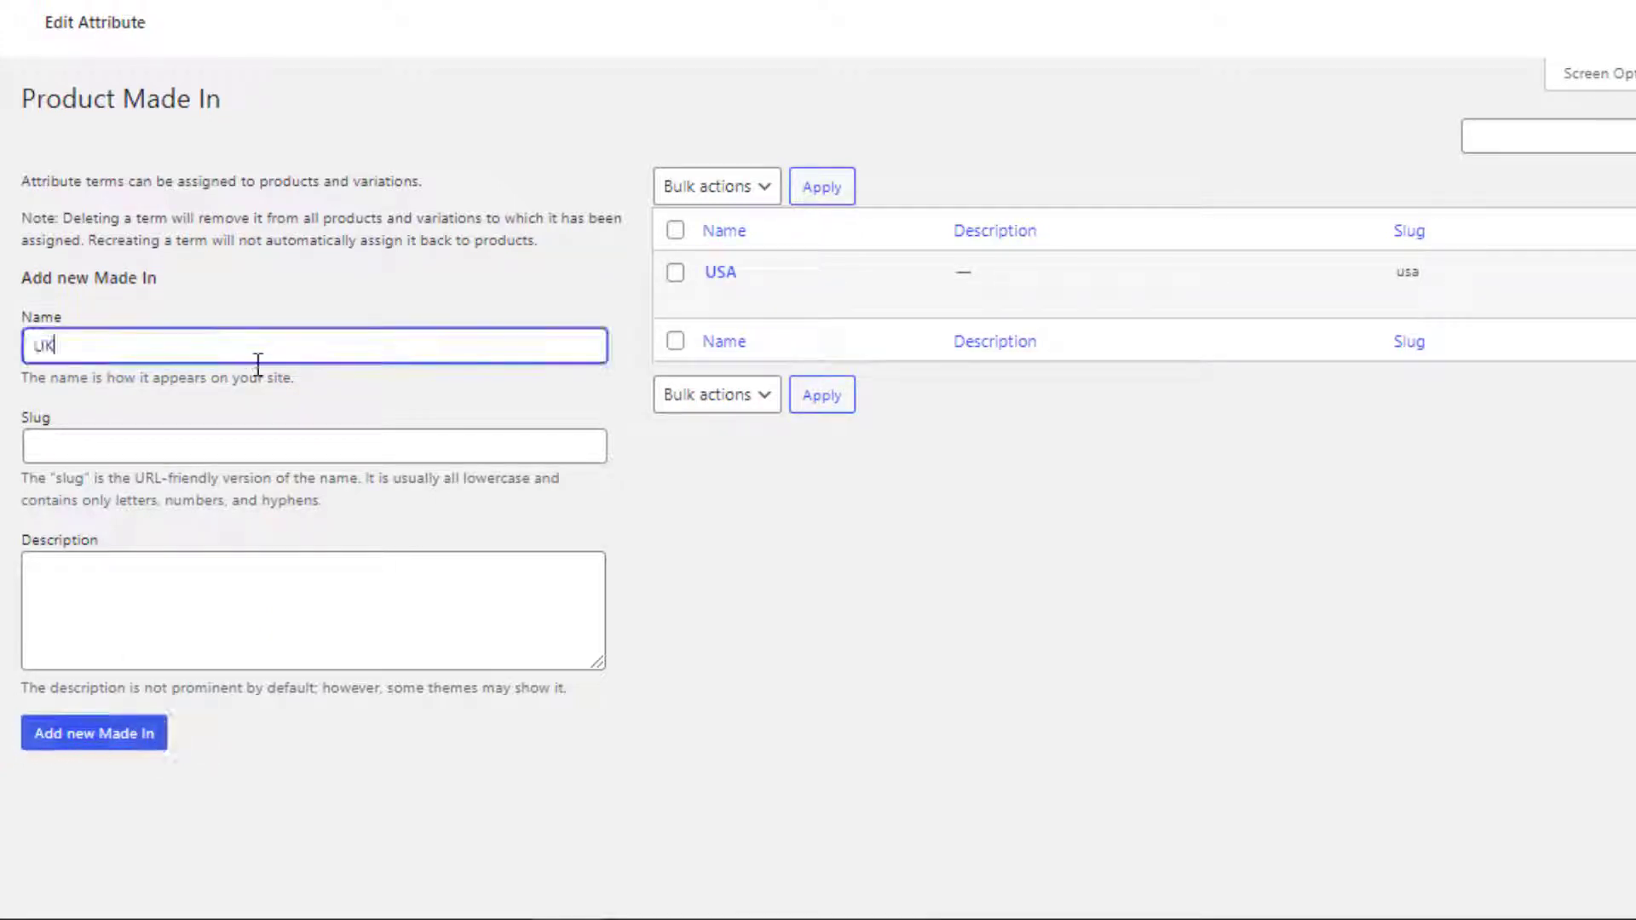
{"action": "left_click", "coordinate": [133, 736]}
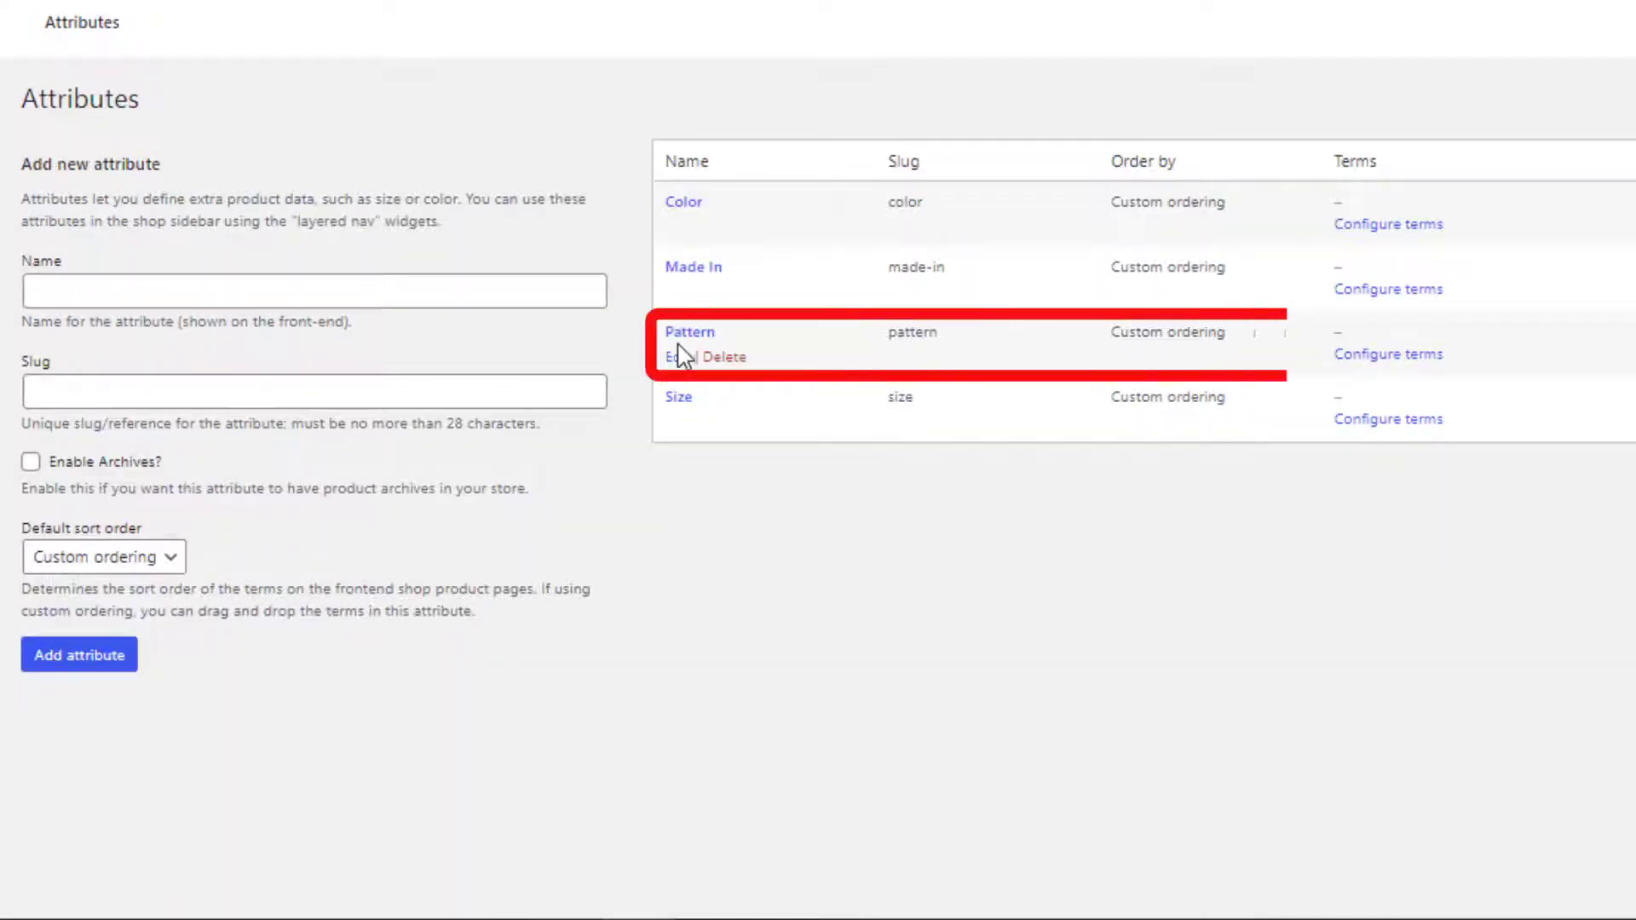
Add Pant and Shirt as terms of the Pattern attribute
{"action": "left_click", "coordinate": [1431, 358]}
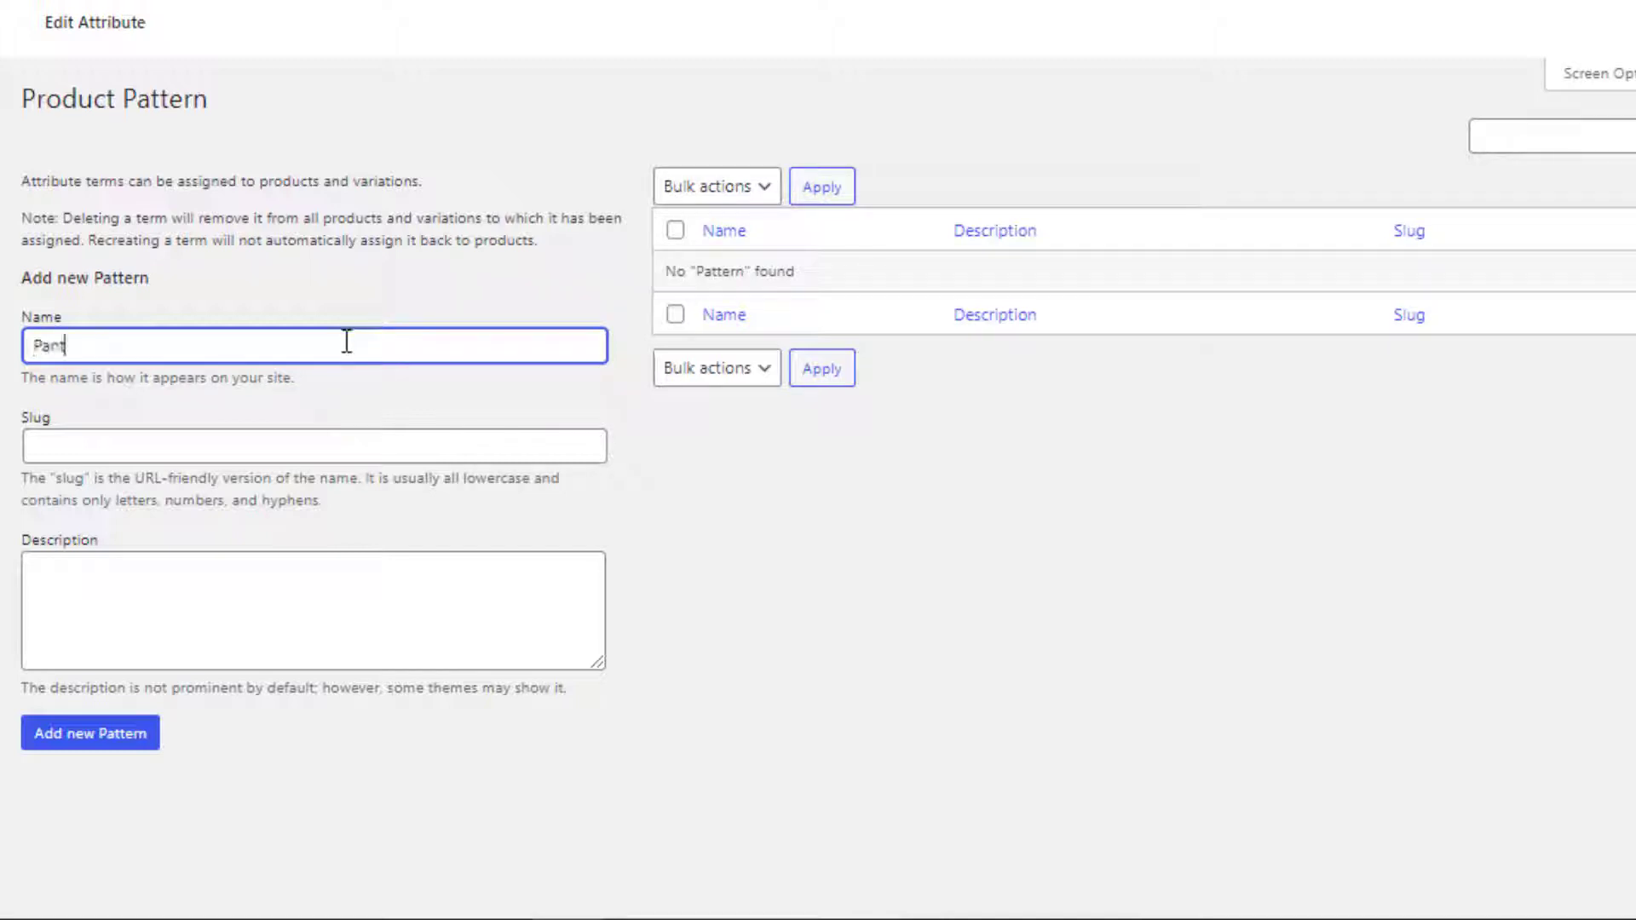
{"action": "left_click", "coordinate": [122, 743]}
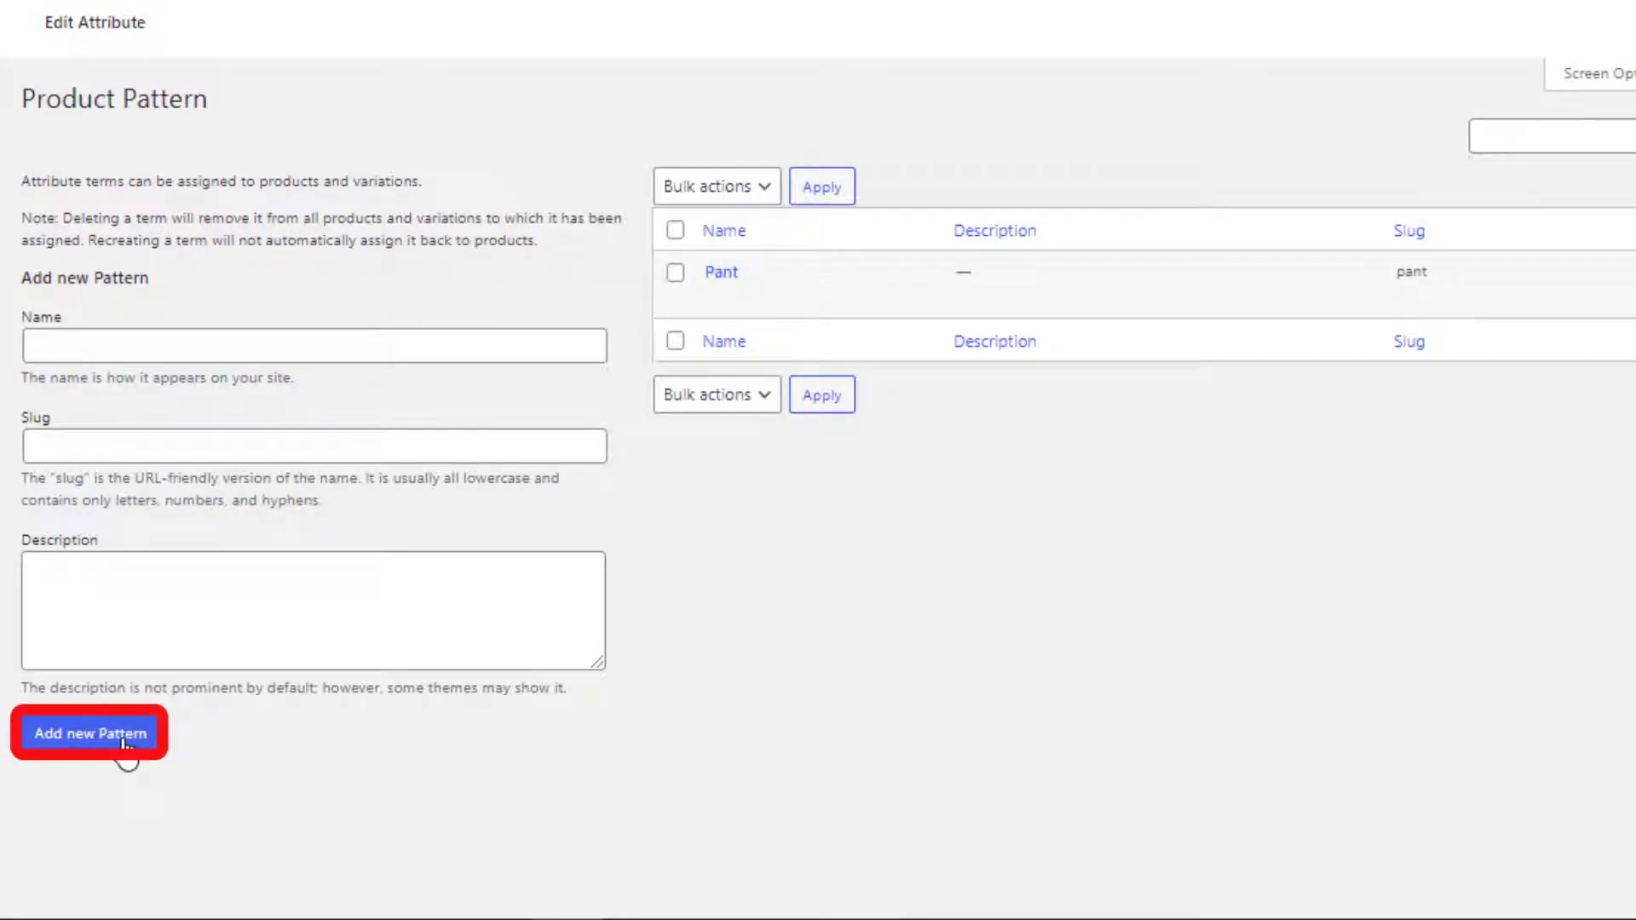
{"action": "left_click", "coordinate": [172, 350]}
{"action": "type", "text": "Shirt"}
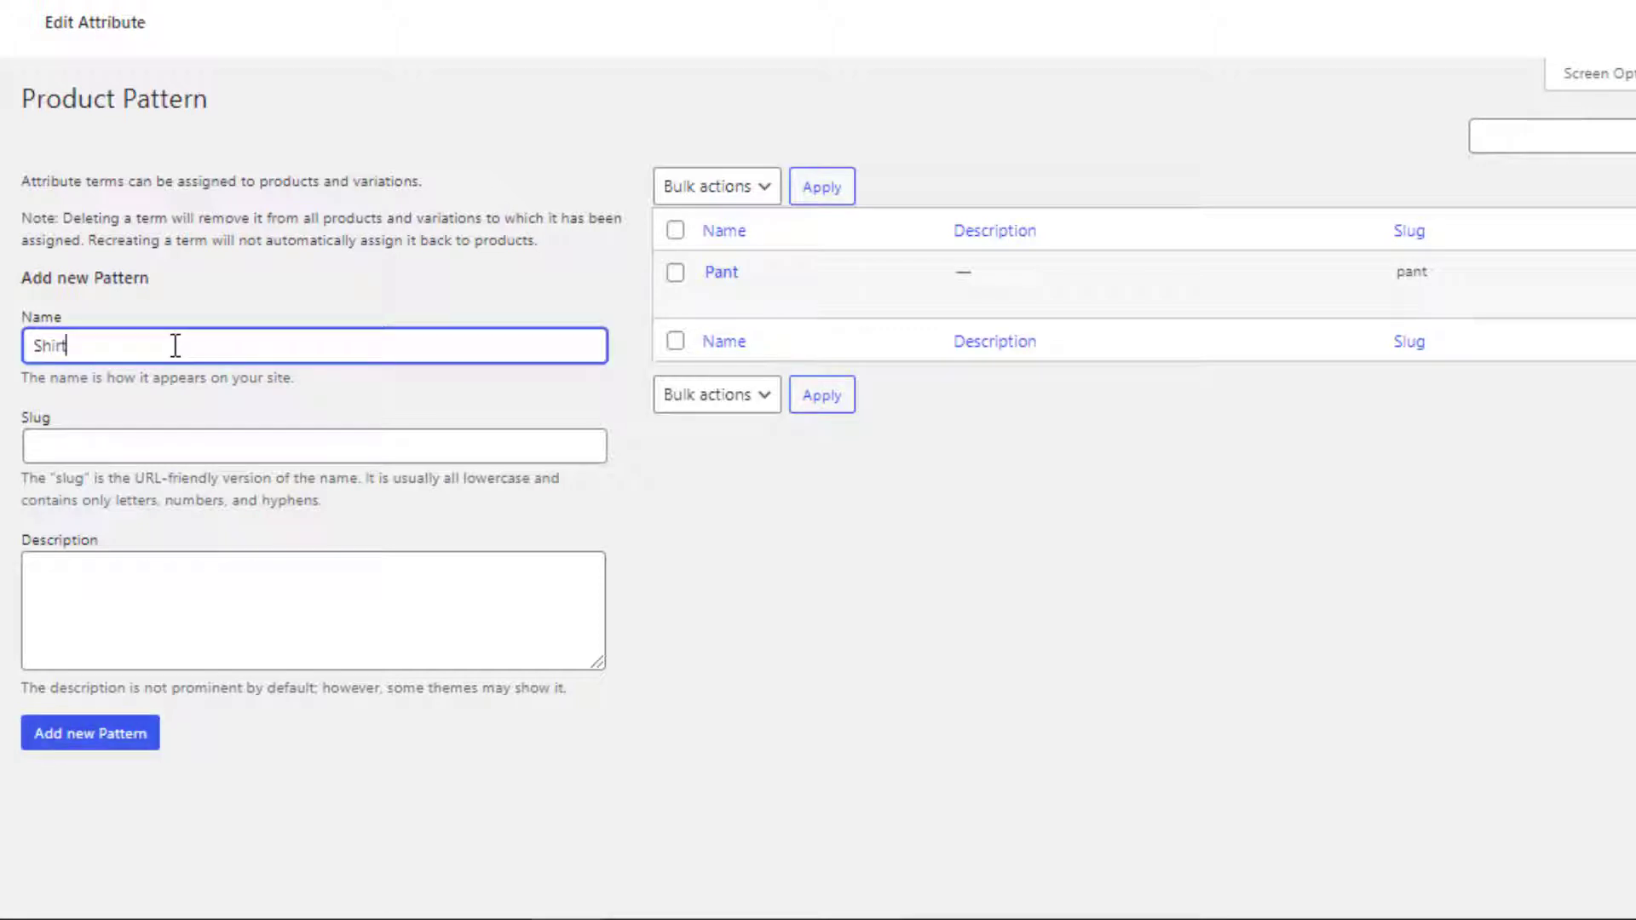
{"action": "left_click", "coordinate": [75, 748]}
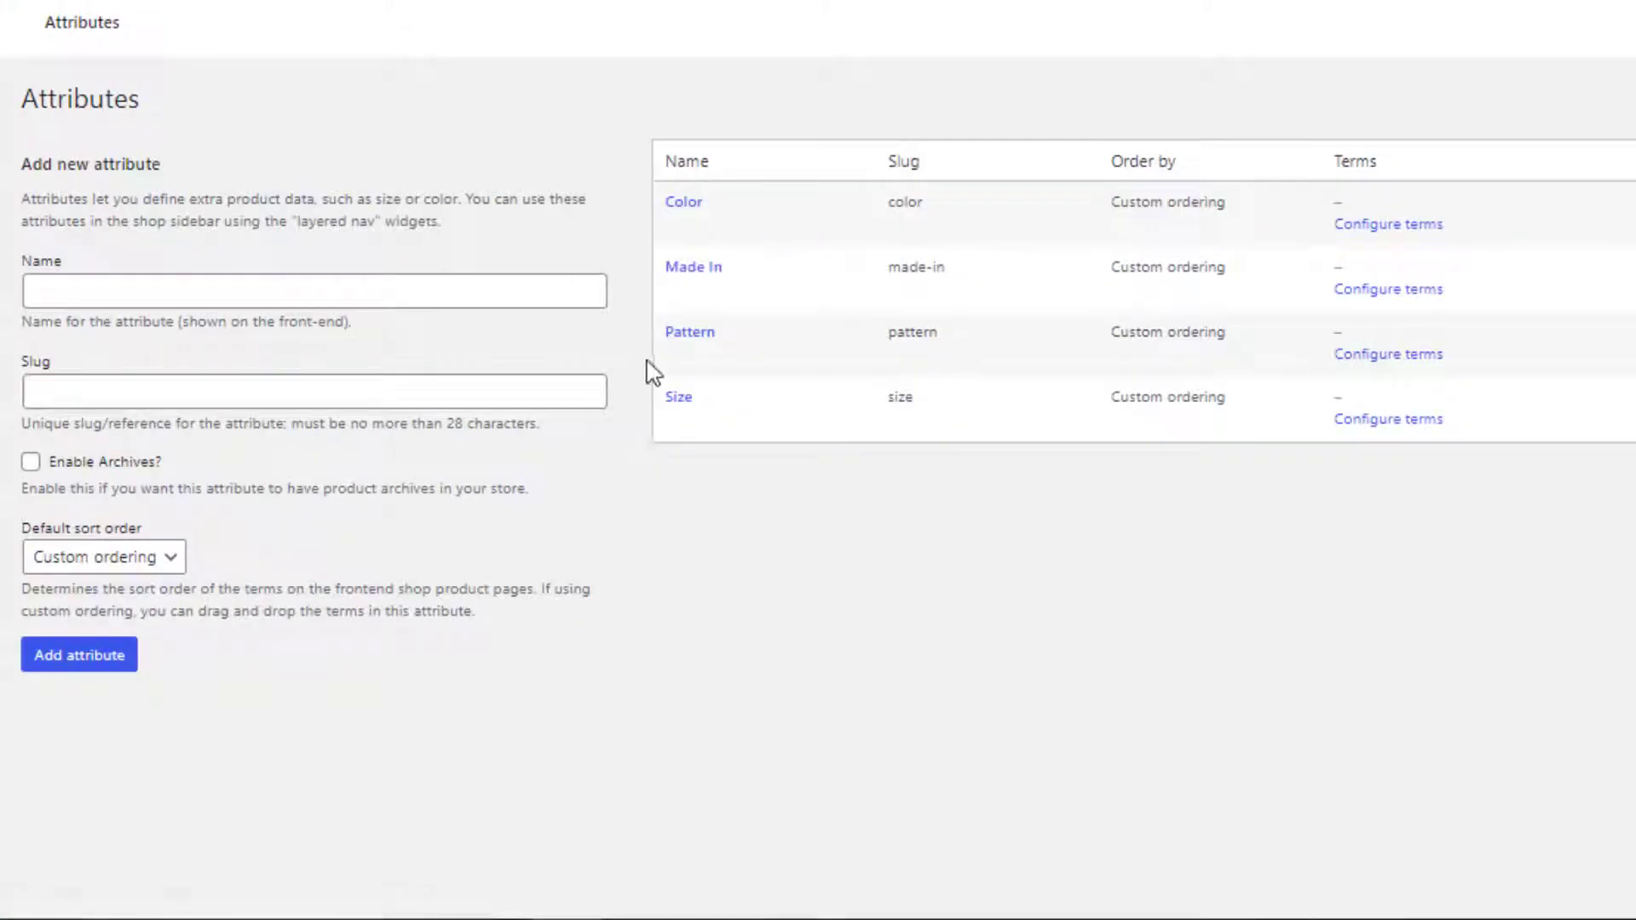
Configure the Size attribute's terms, adding L and then M
{"action": "left_click", "coordinate": [1375, 421]}
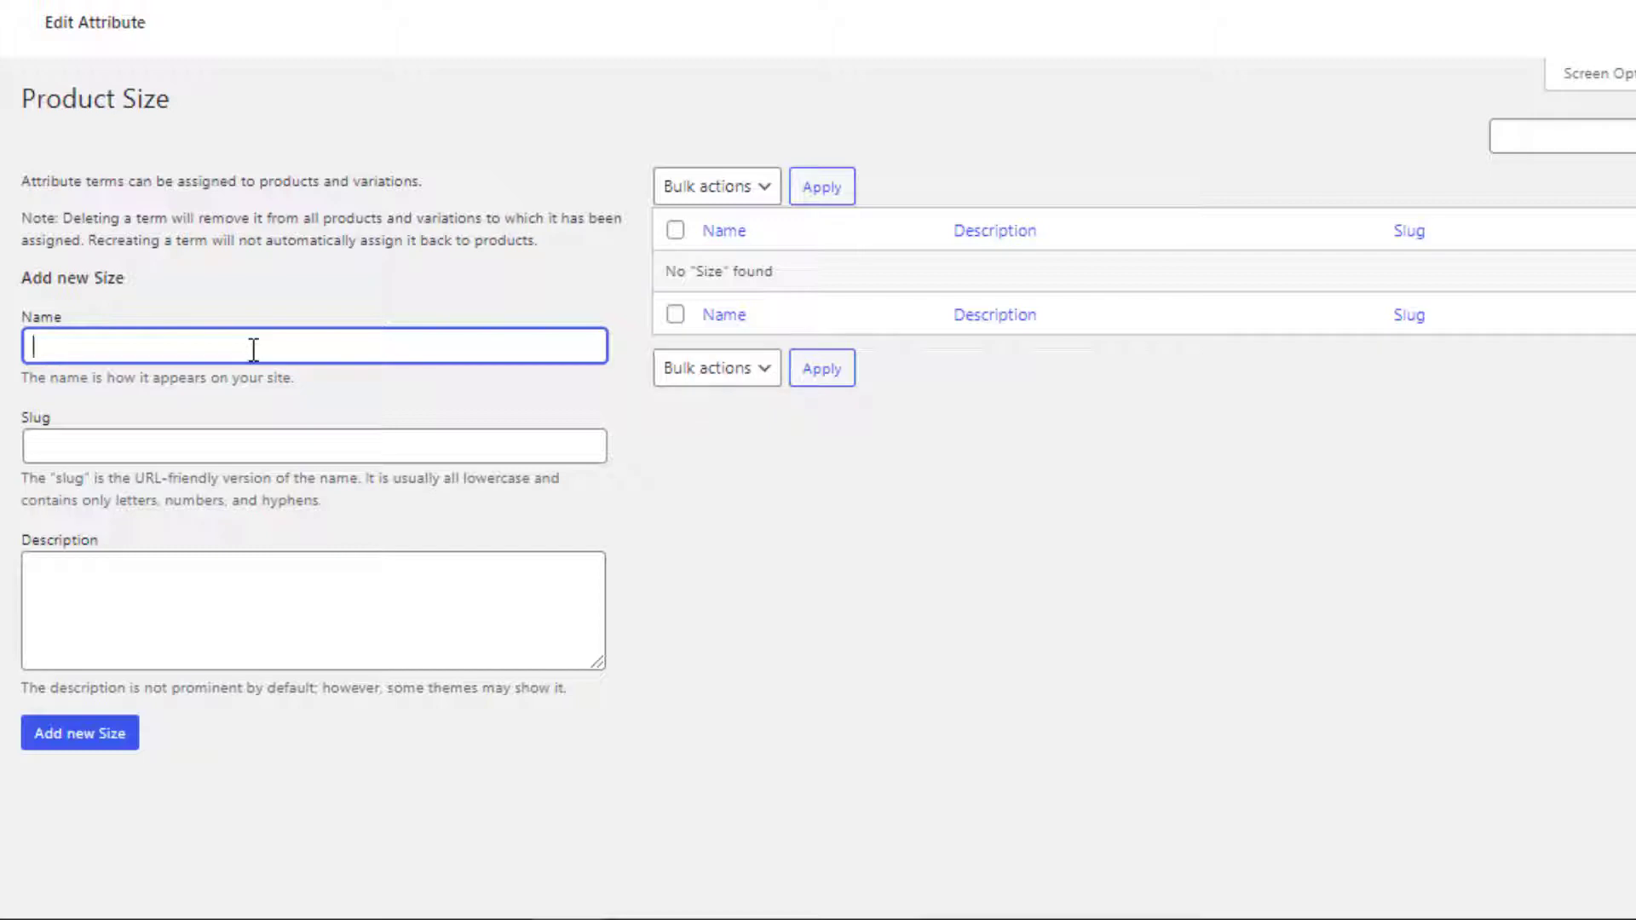
{"action": "type", "text": "L"}
{"action": "left_click", "coordinate": [109, 735]}
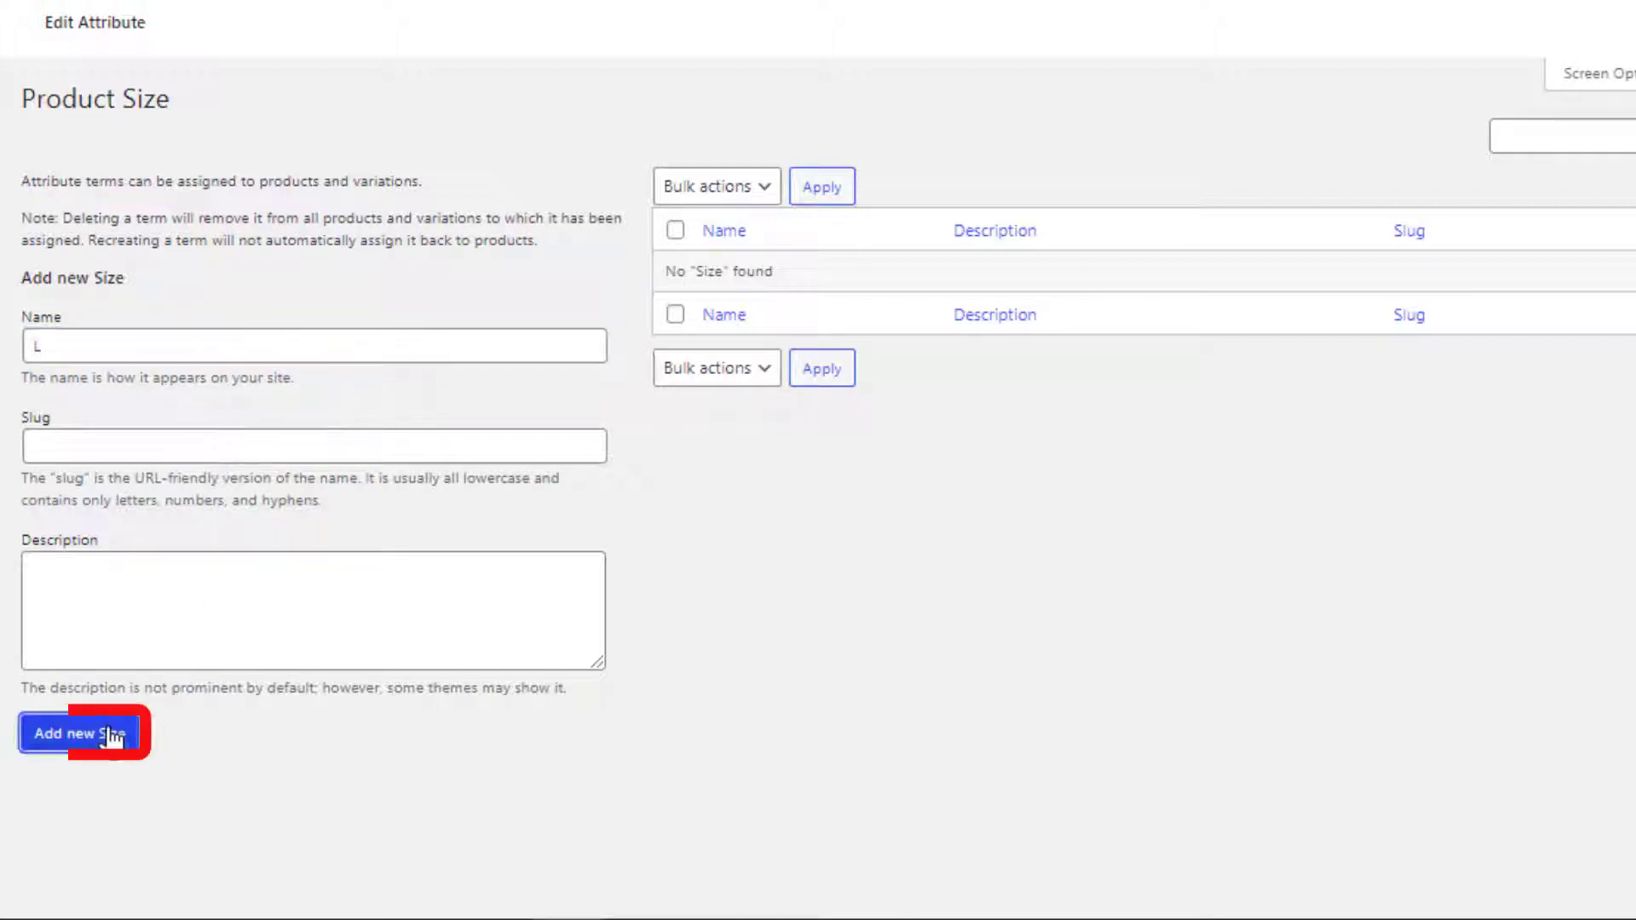
{"action": "left_click", "coordinate": [167, 349]}
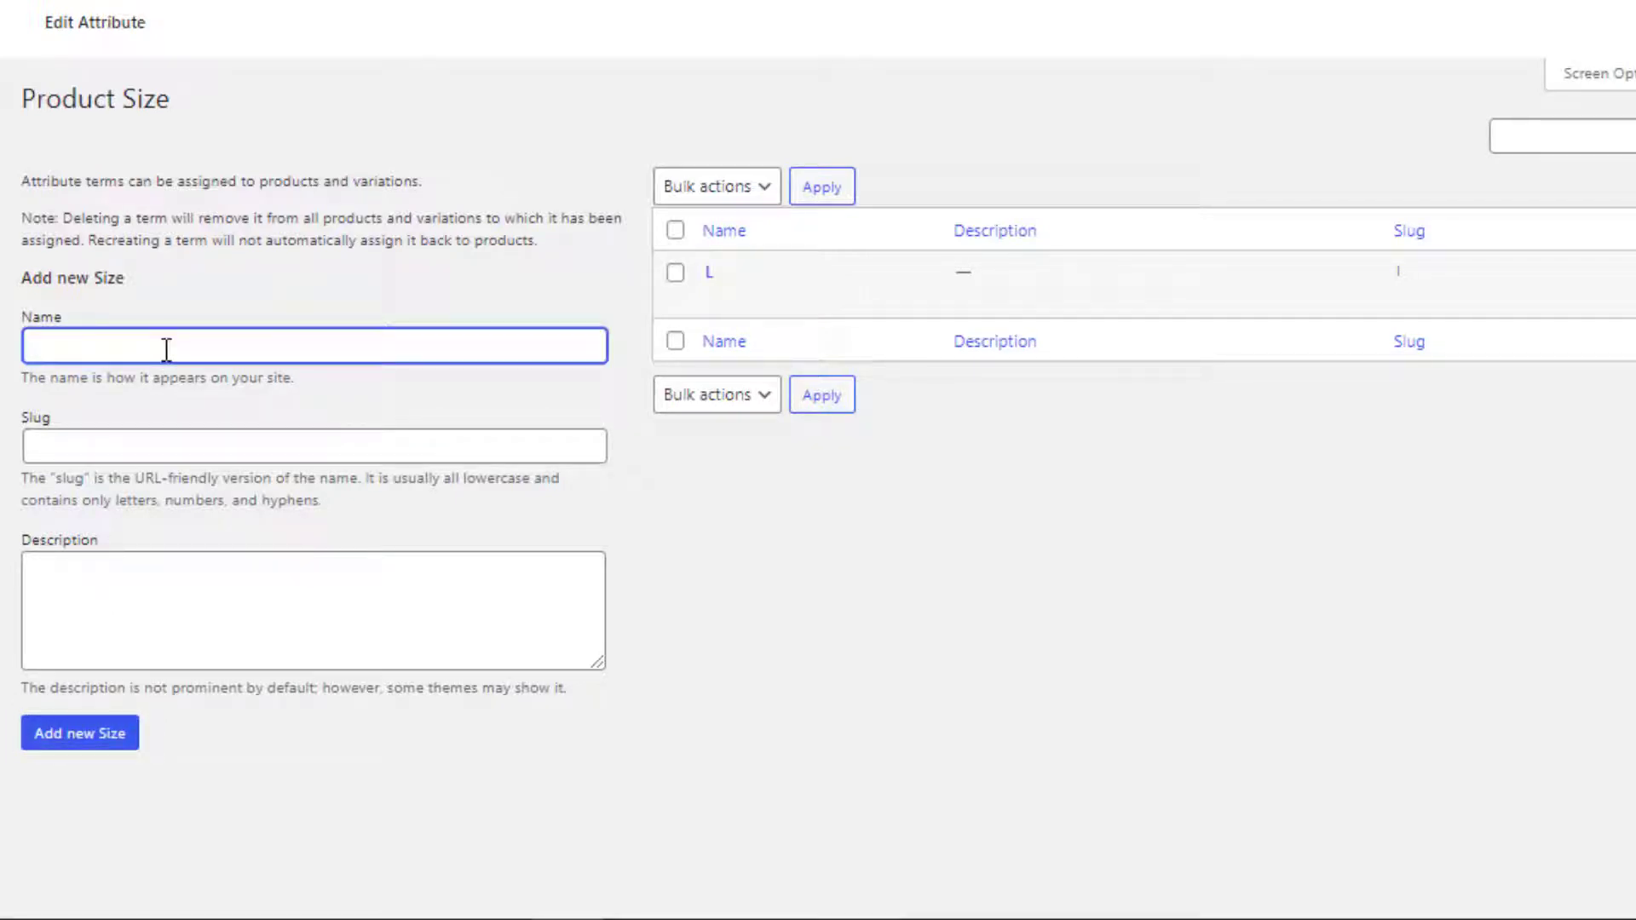
{"action": "left_click", "coordinate": [89, 735]}
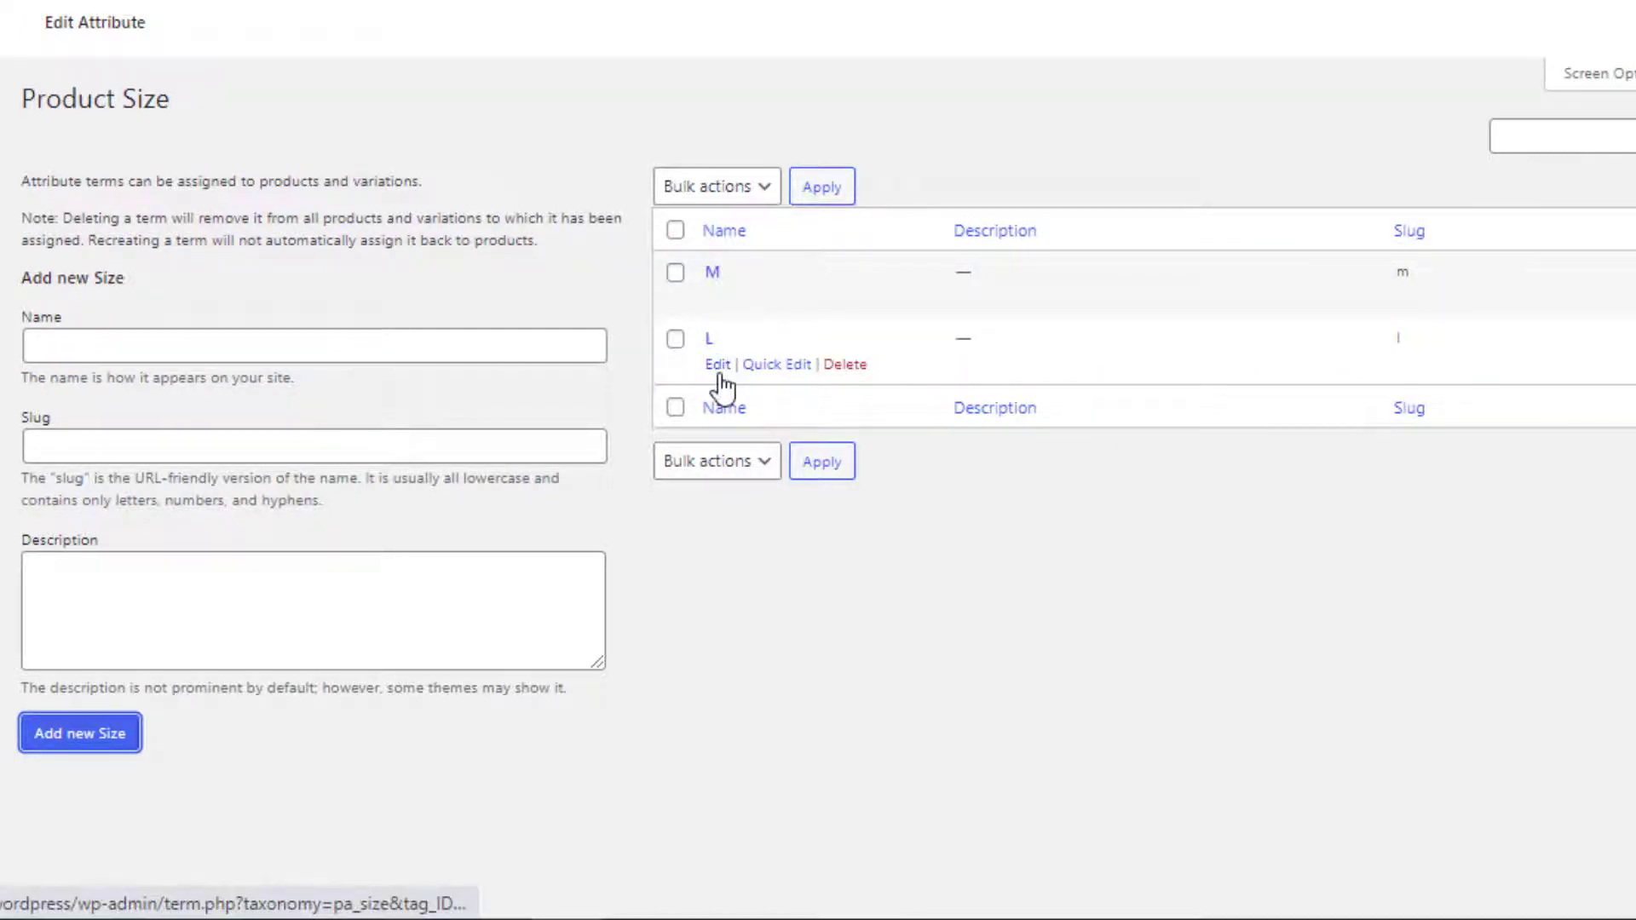
{"action": "left_click", "coordinate": [524, 394]}
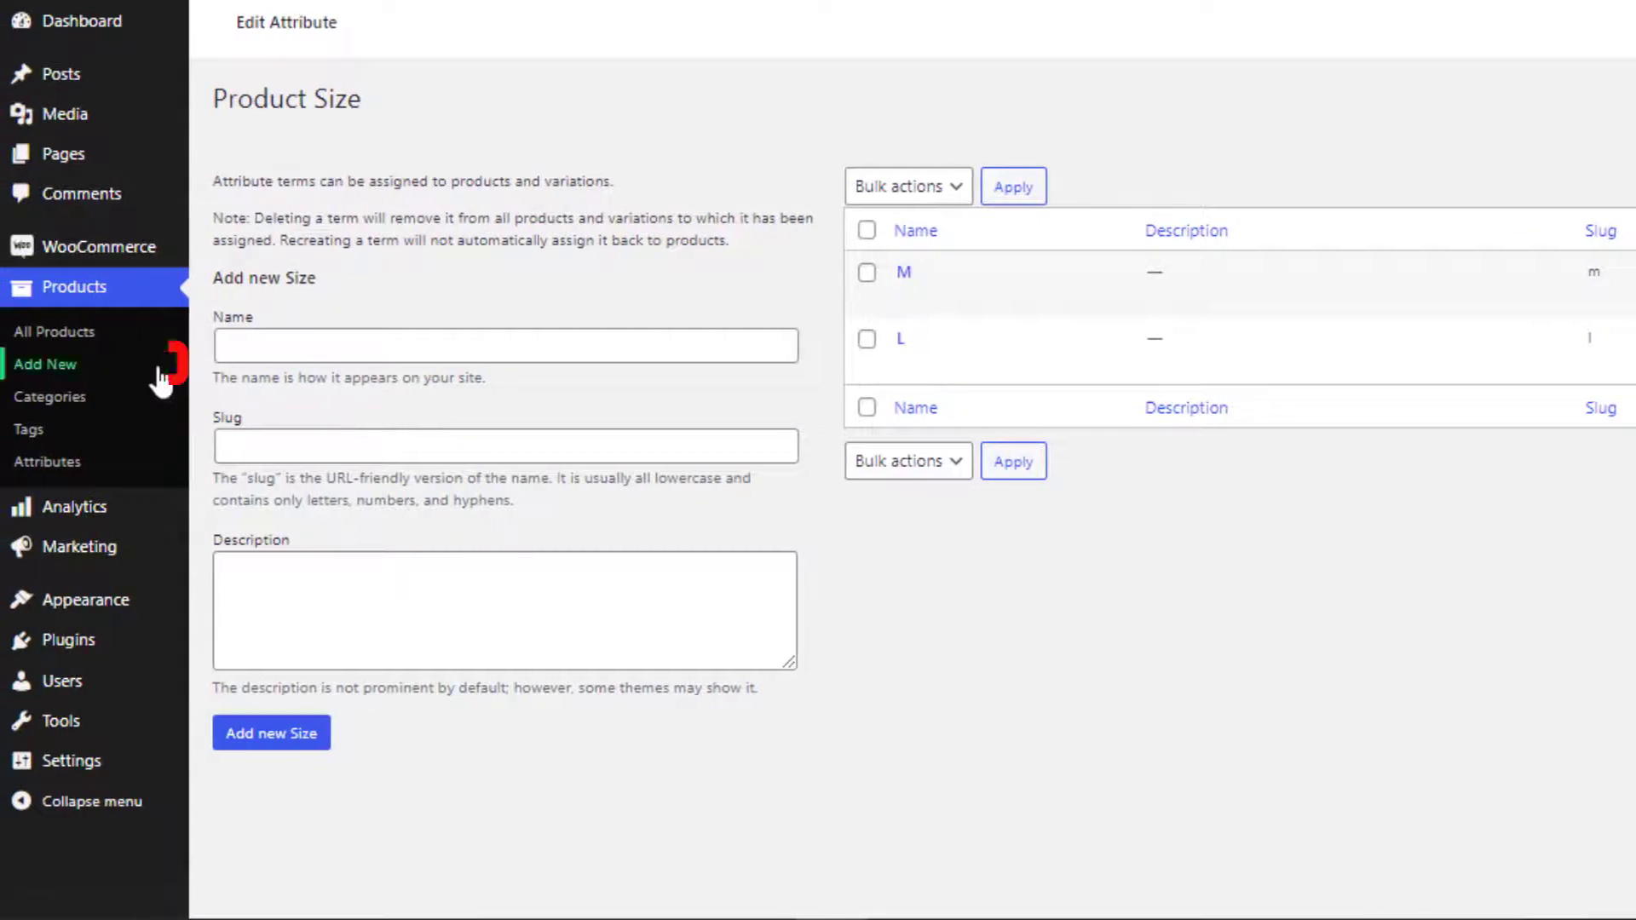
Start a new product 'Drop Down to Color, Image, Button Swatch' with short description 'It's a variable product'
{"action": "left_click", "coordinate": [94, 372]}
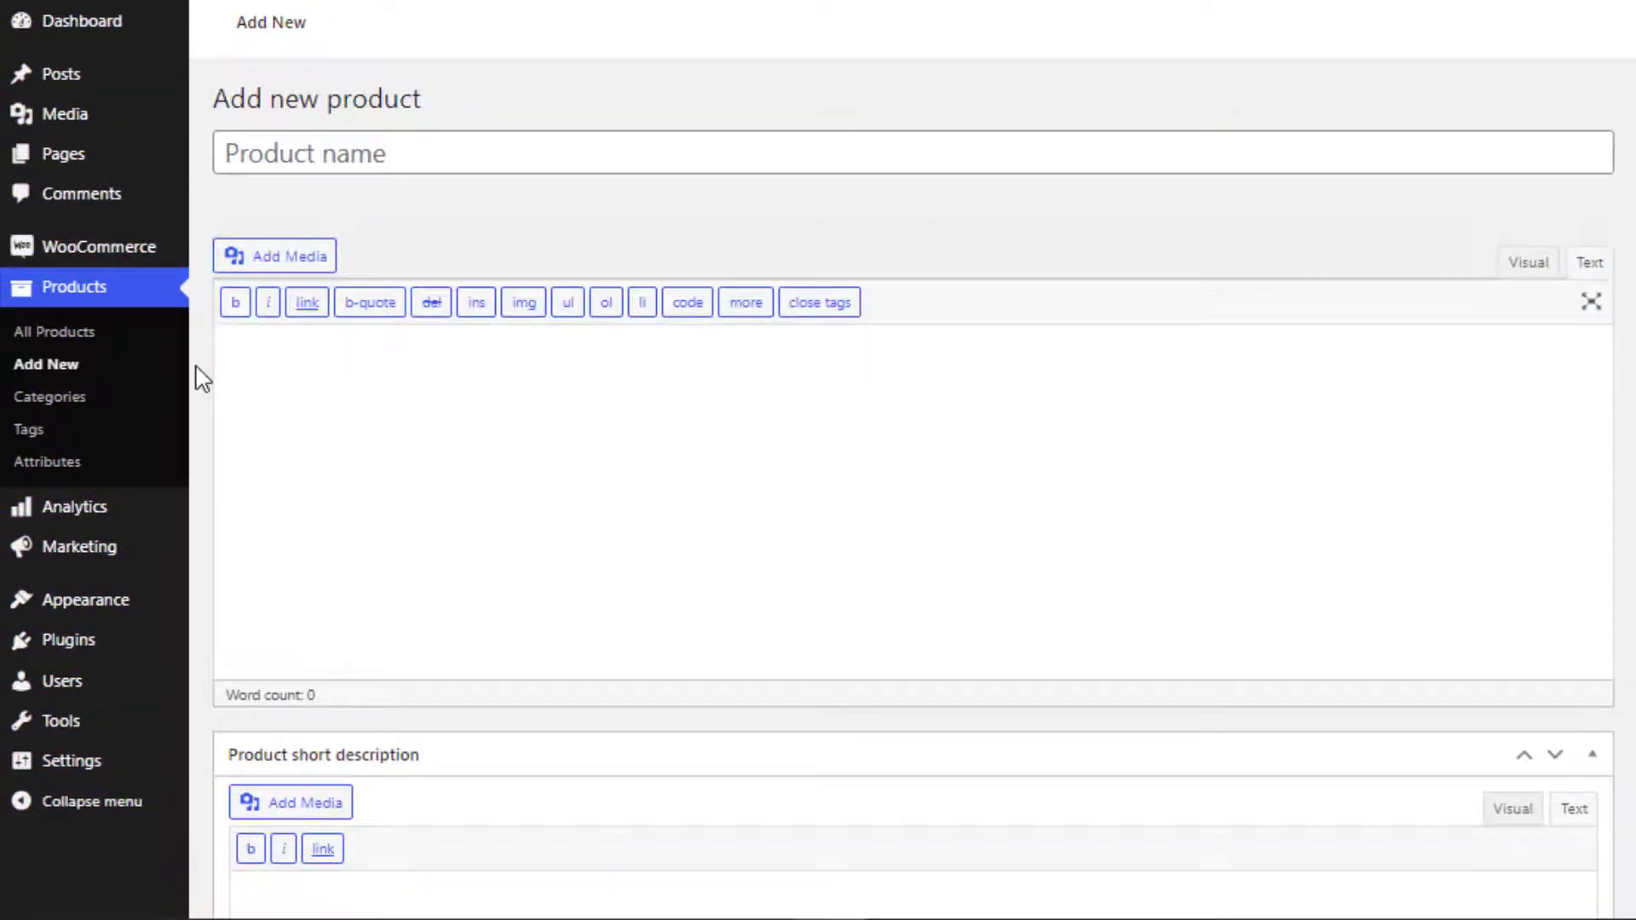
{"action": "left_click", "coordinate": [322, 162]}
{"action": "type", "text": "Drop Down to Color, Image, Button Swatch"}
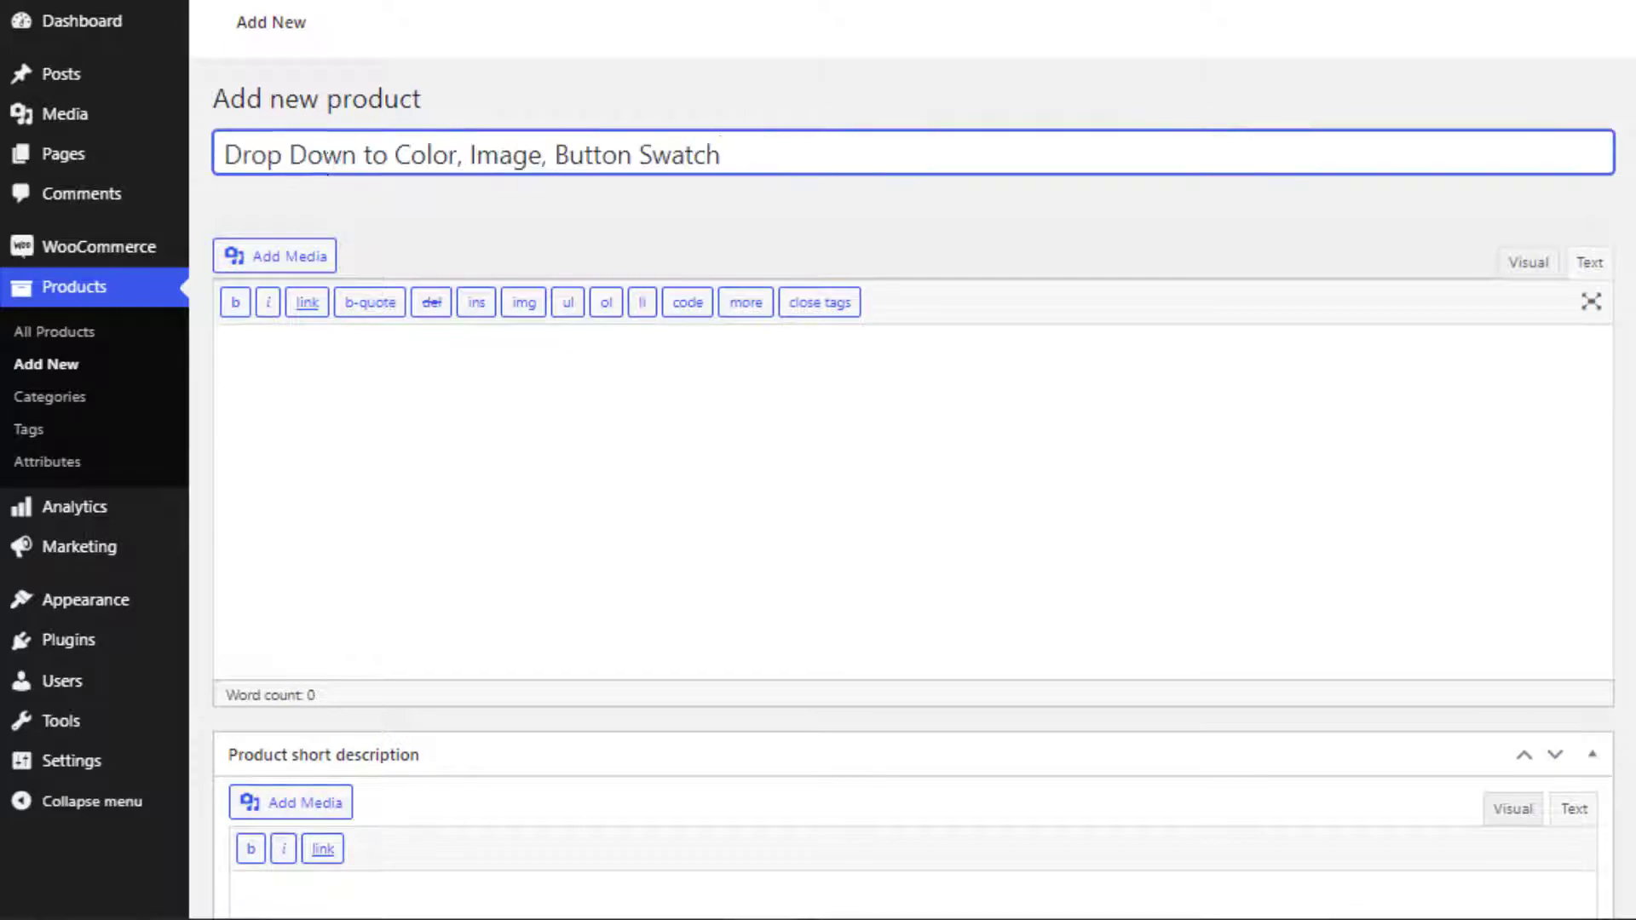
{"action": "scroll", "coordinate": [322, 162], "scroll_direction": "down", "scroll_amount": 5}
{"action": "left_click", "coordinate": [529, 453]}
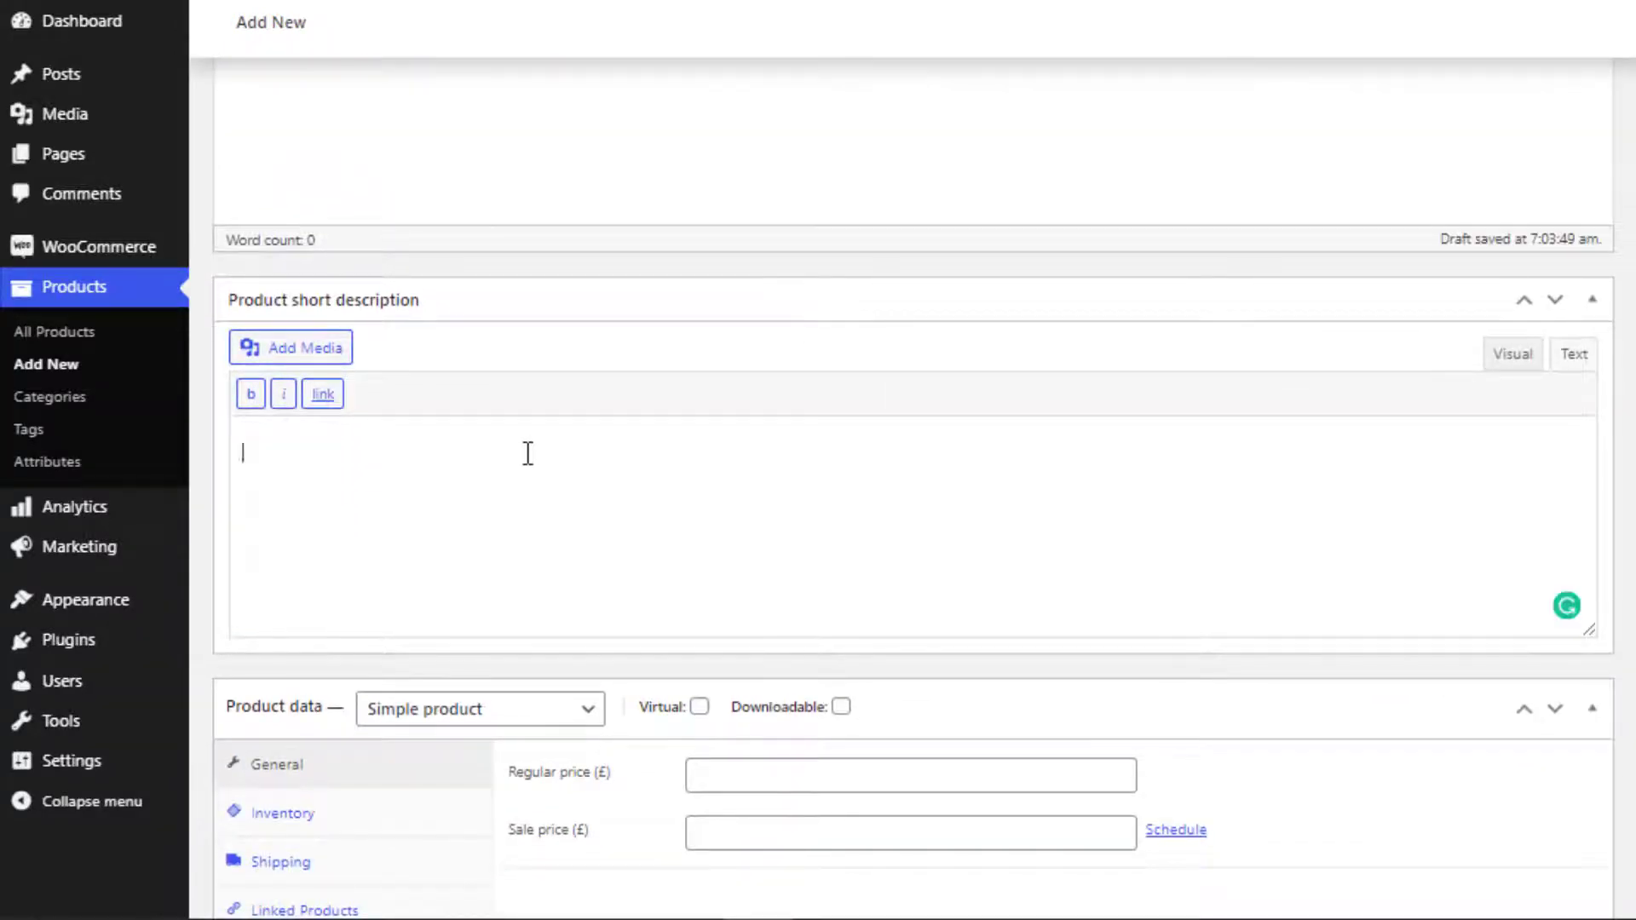
{"action": "type", "text": "It's a variable product"}
Set the product data type to Variable product
{"action": "scroll", "coordinate": [528, 452], "scroll_direction": "down", "scroll_amount": 3}
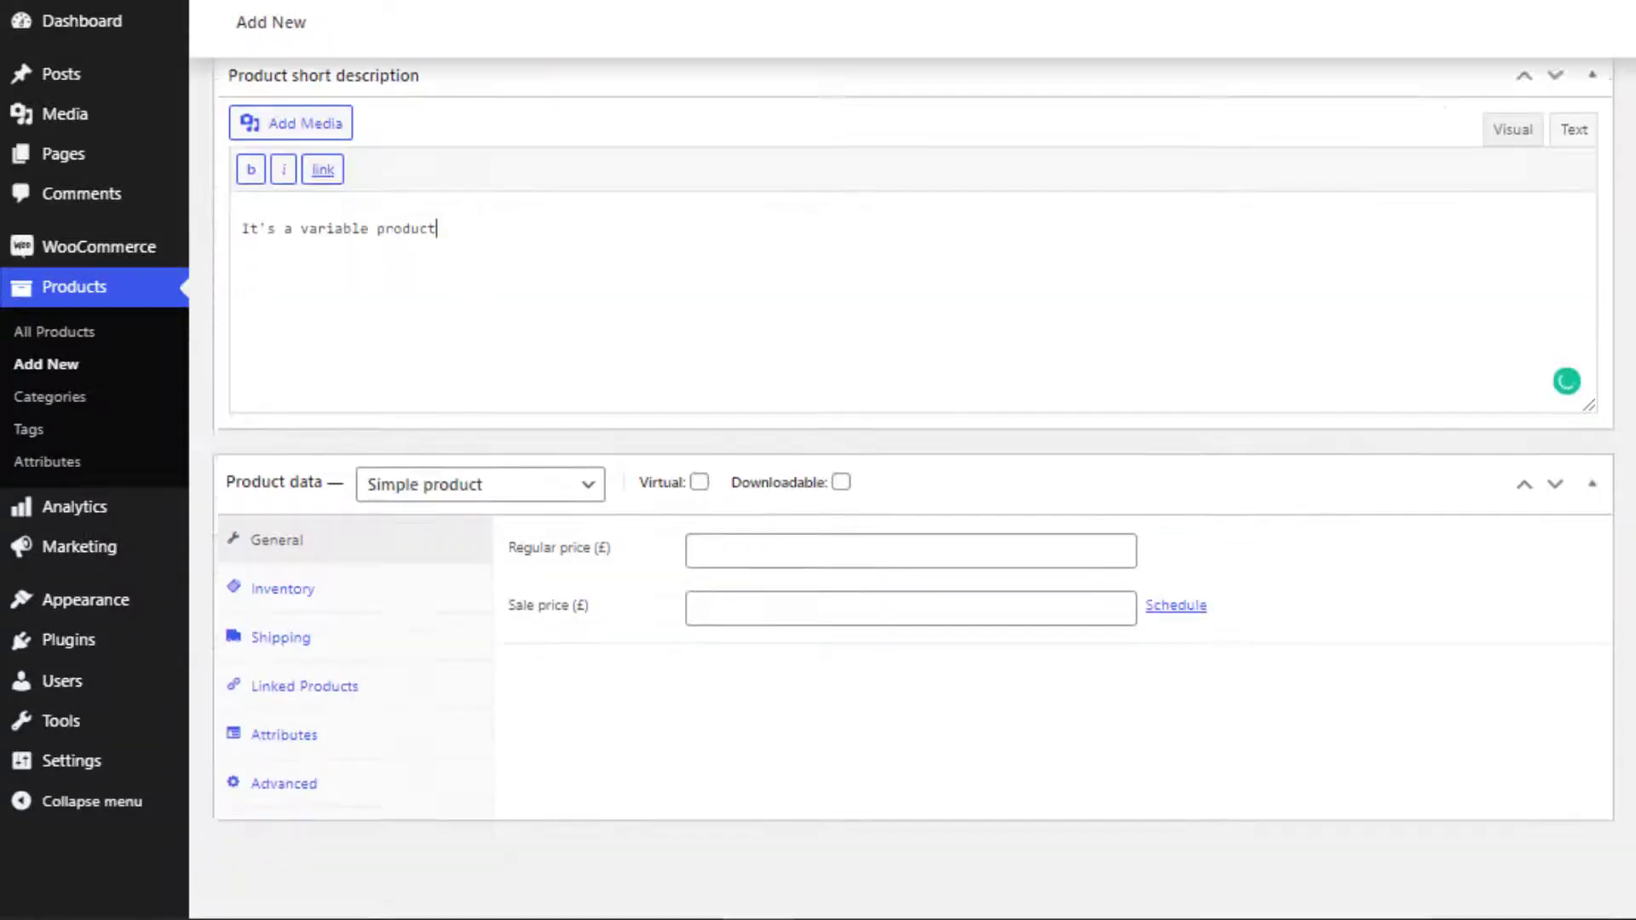
{"action": "left_click", "coordinate": [504, 458]}
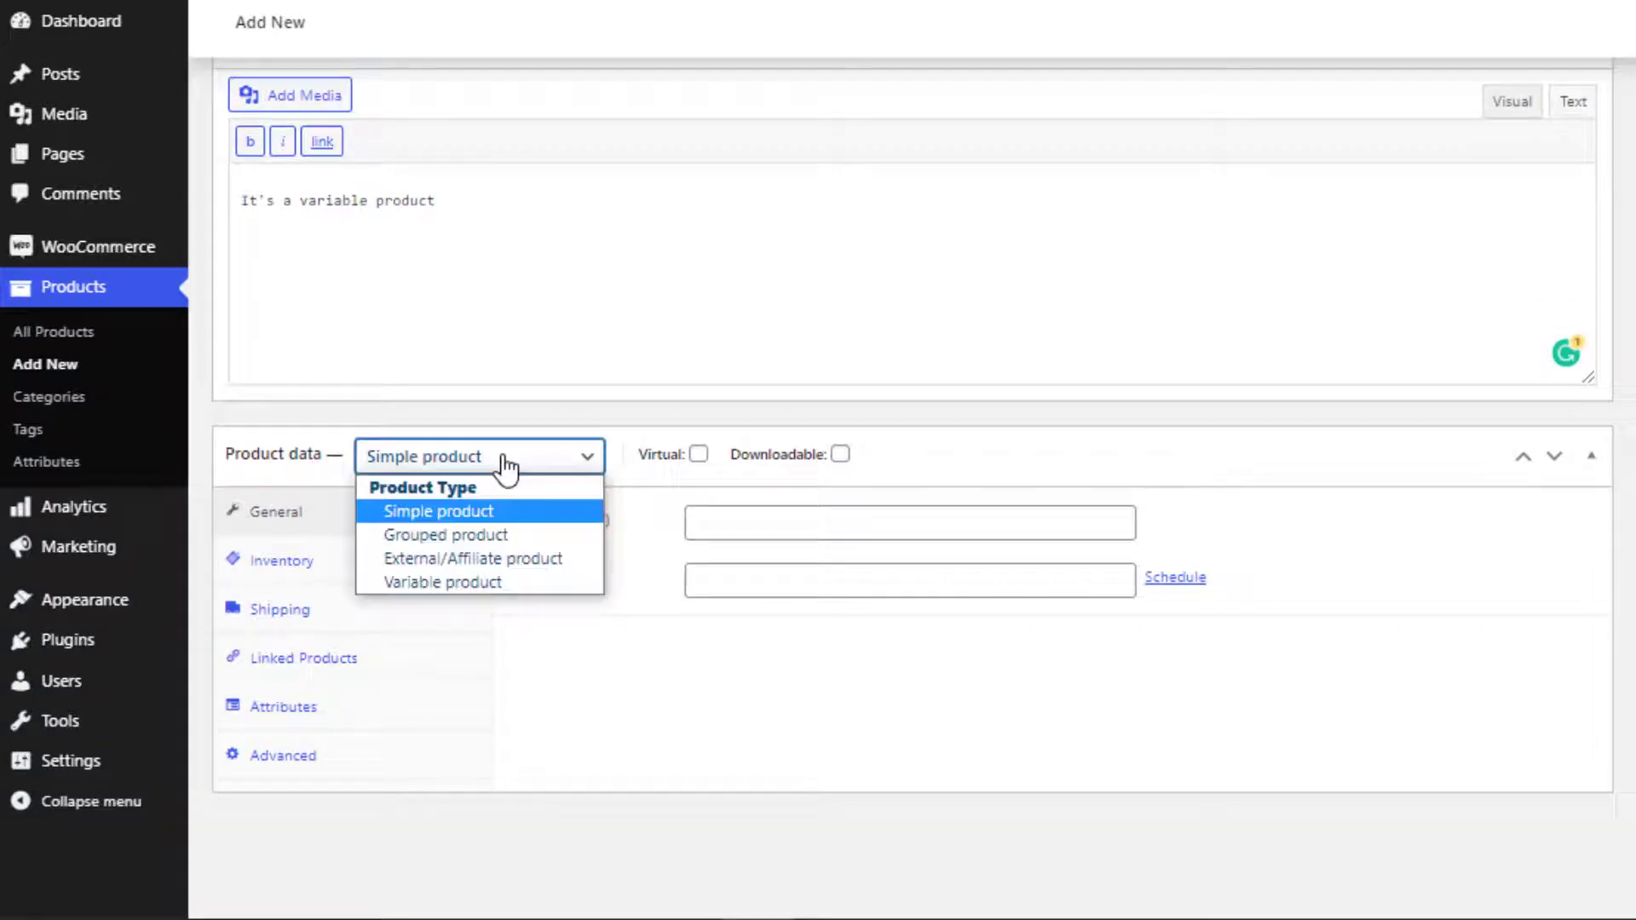
{"action": "left_click", "coordinate": [473, 582]}
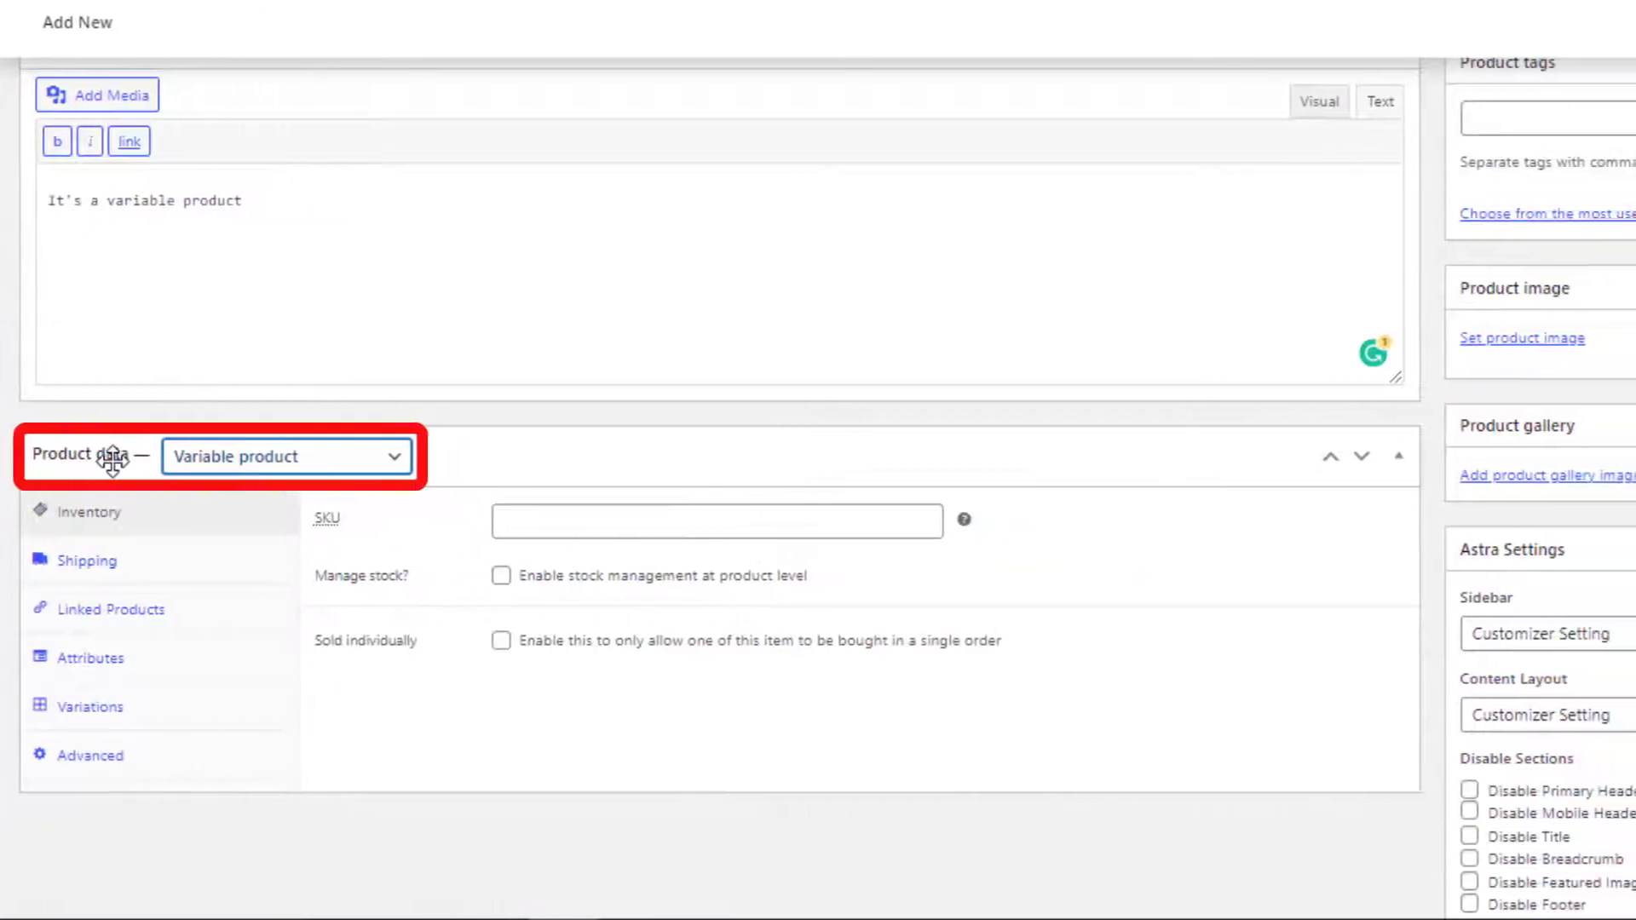
{"action": "left_click", "coordinate": [114, 664]}
Add the Color, Made In, Pattern and Size attributes to the product
{"action": "left_click", "coordinate": [320, 520]}
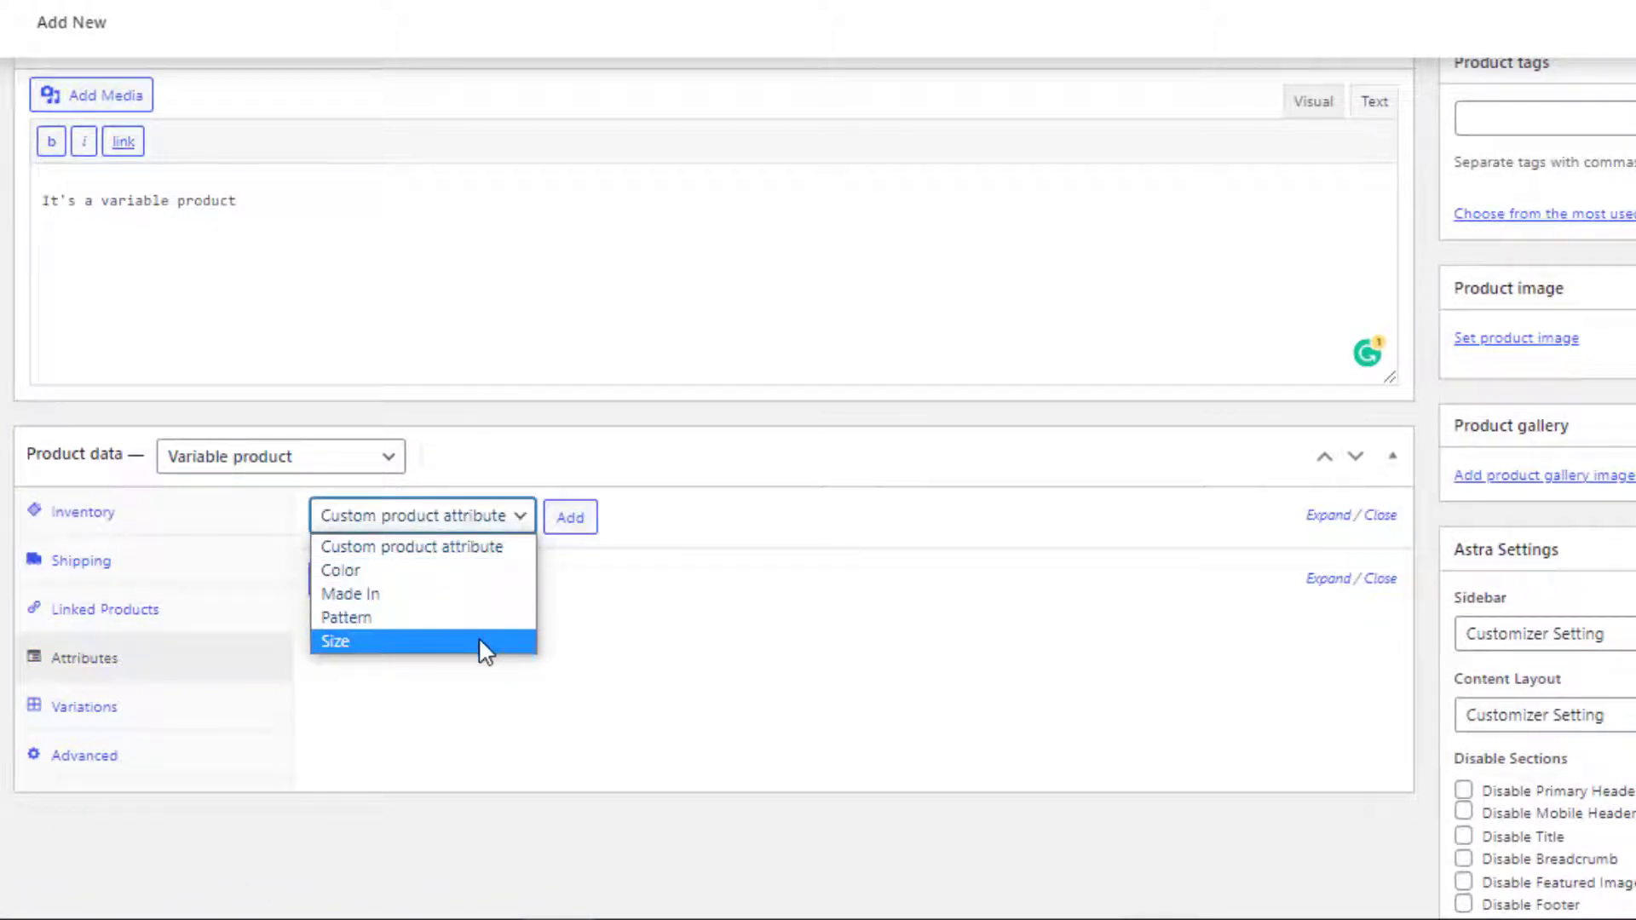
{"action": "left_click", "coordinate": [477, 582]}
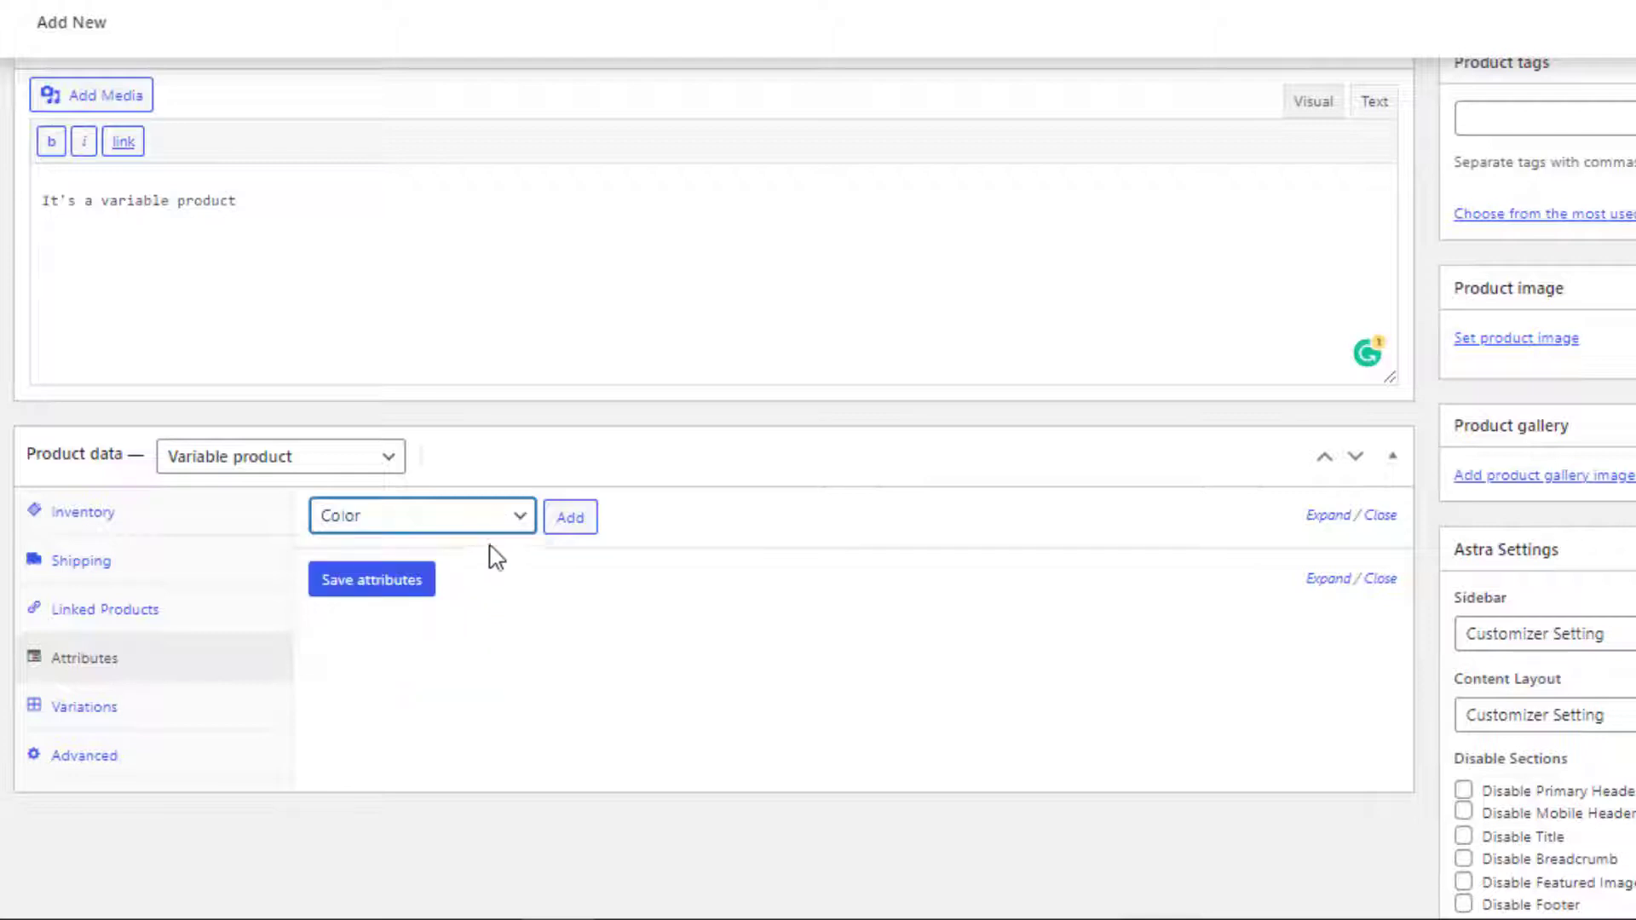
{"action": "left_click", "coordinate": [567, 529]}
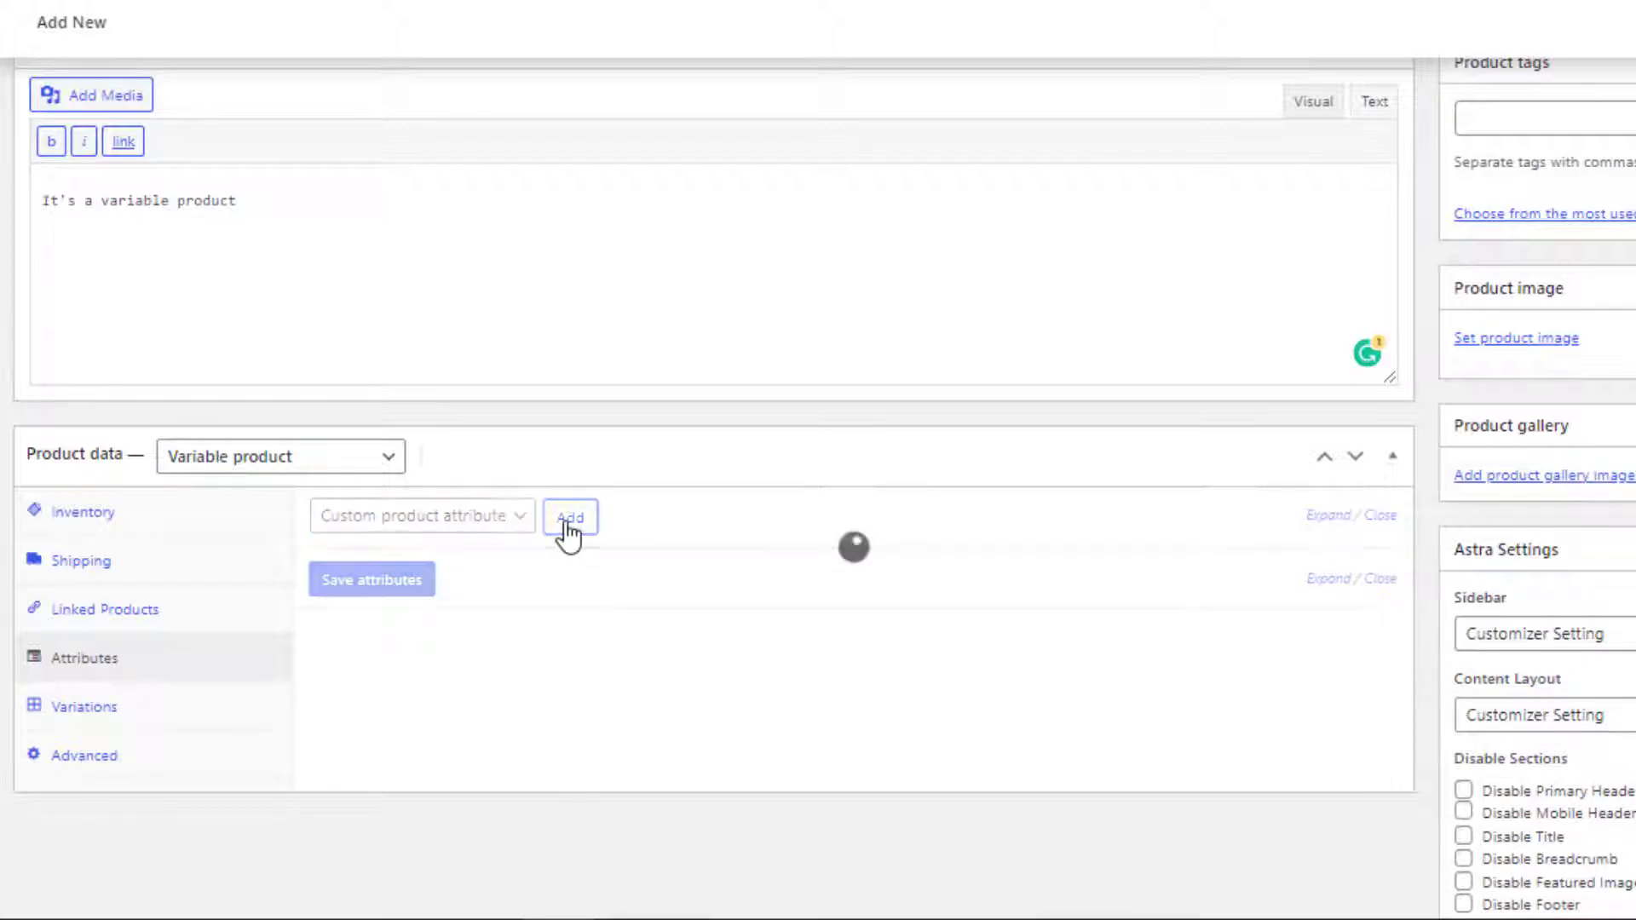
{"action": "left_click", "coordinate": [513, 517]}
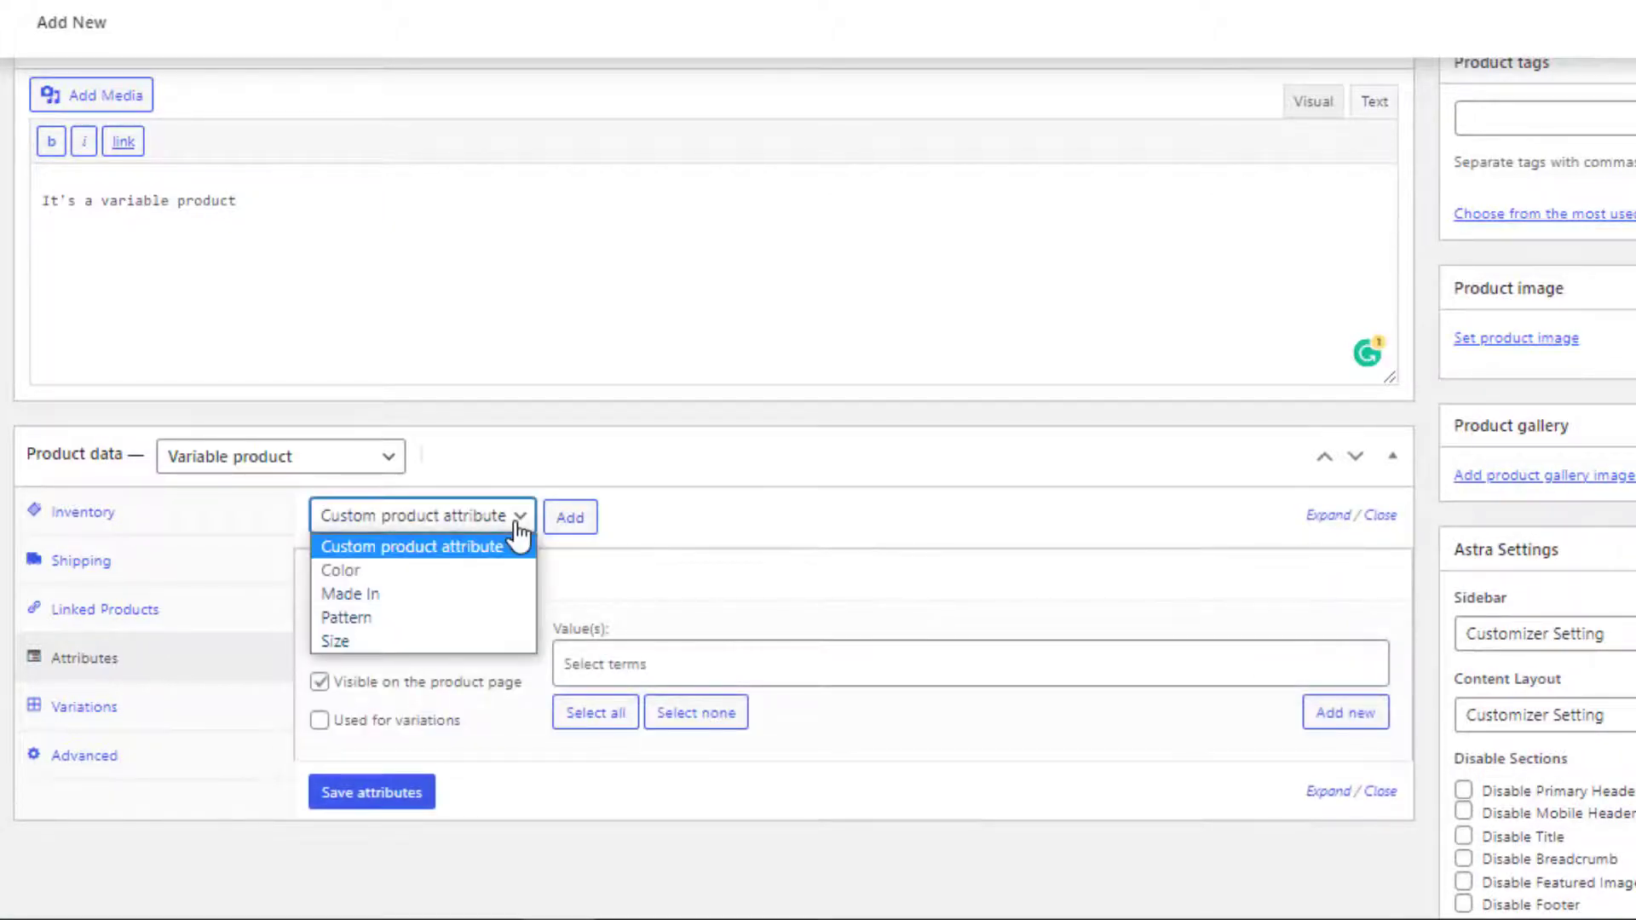
{"action": "left_click", "coordinate": [508, 595]}
{"action": "left_click", "coordinate": [560, 522]}
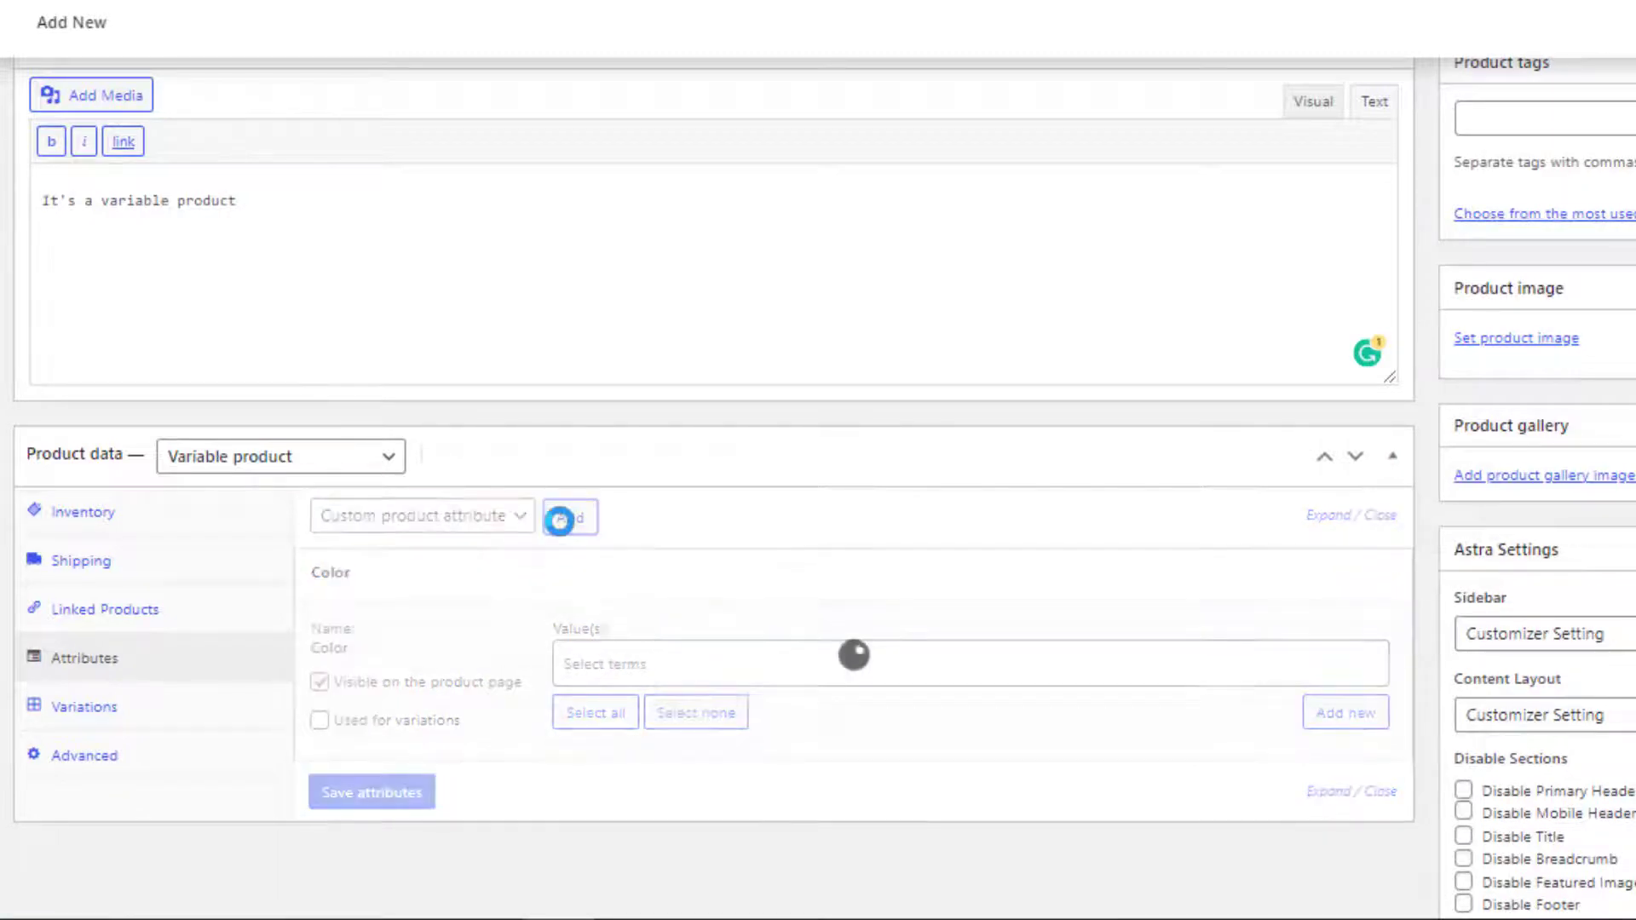
{"action": "left_click", "coordinate": [520, 518]}
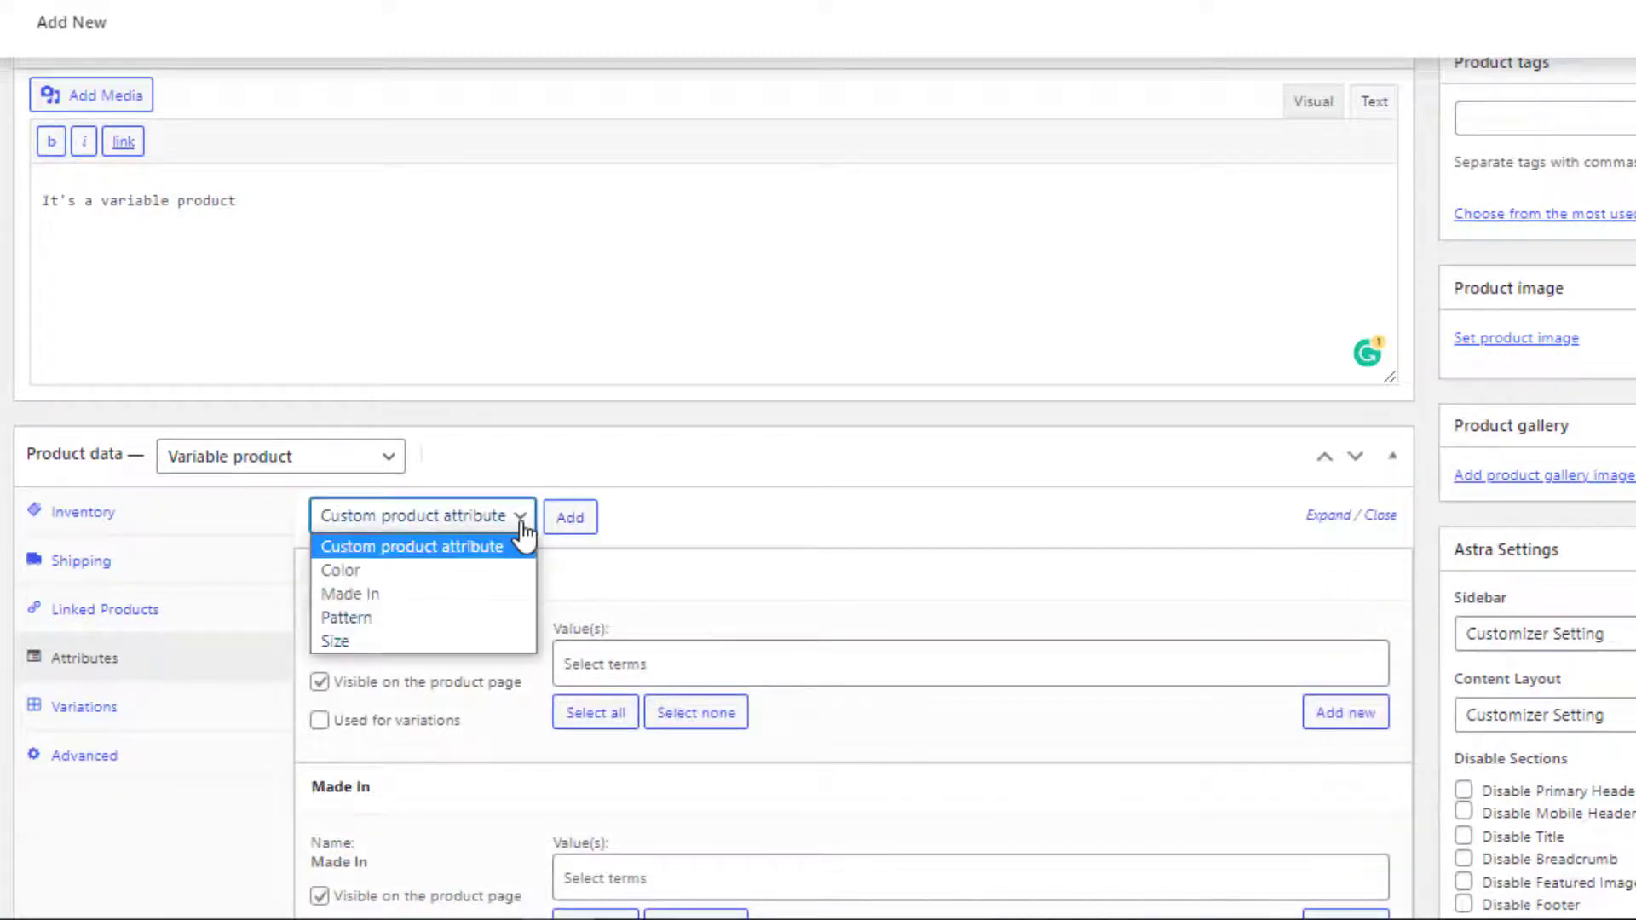
{"action": "left_click", "coordinate": [477, 621]}
{"action": "left_click", "coordinate": [570, 520]}
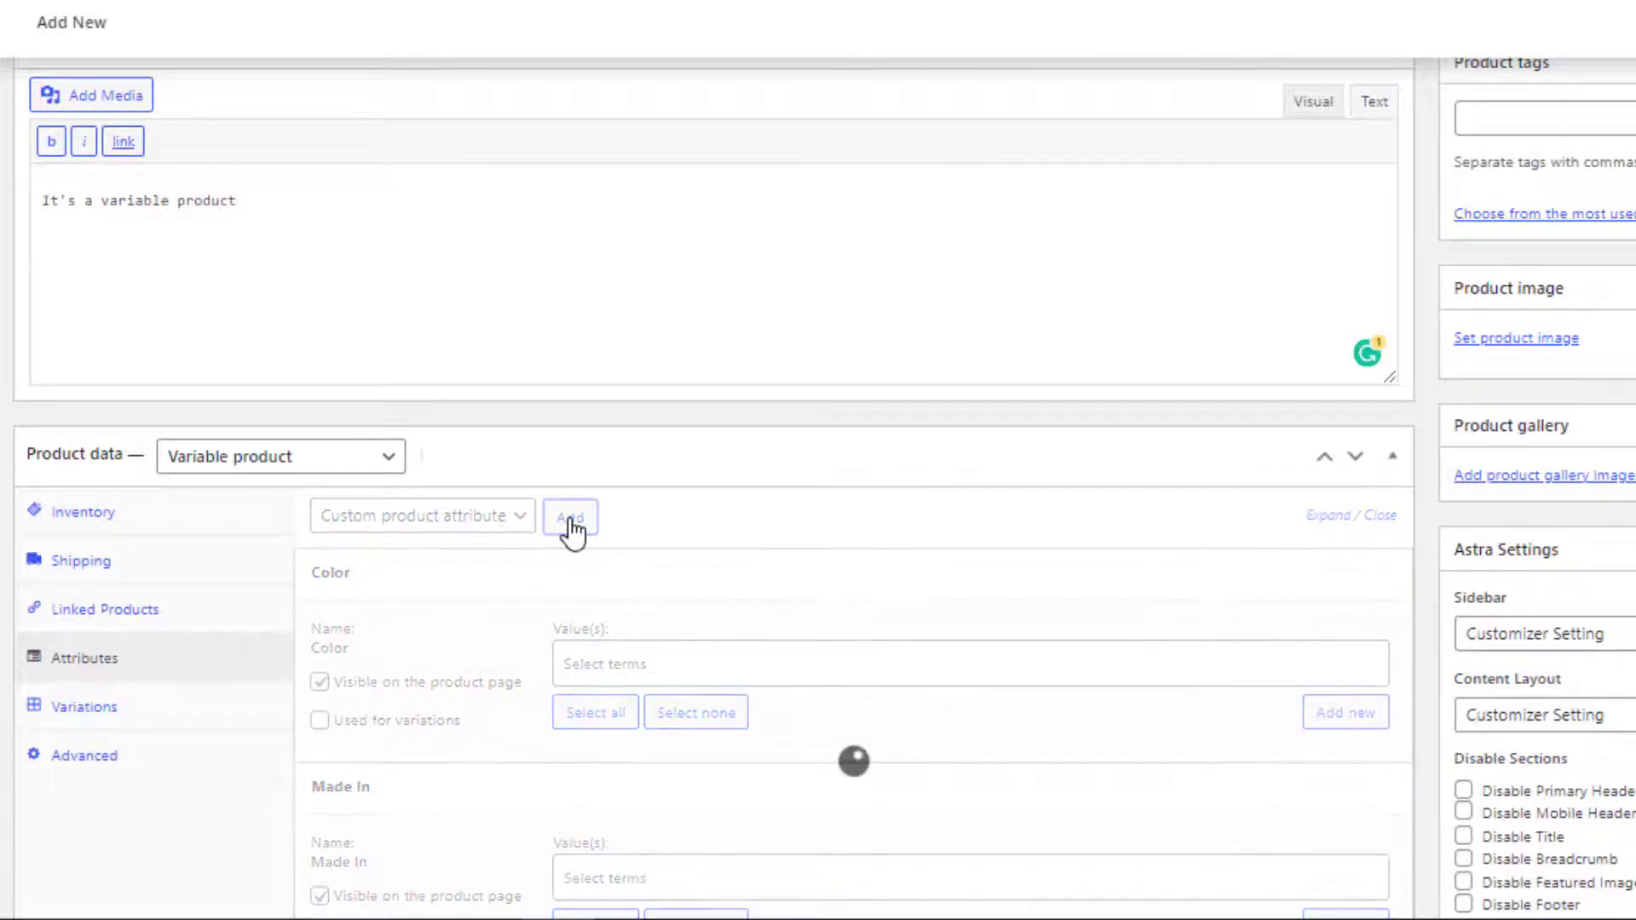
{"action": "left_click", "coordinate": [530, 535]}
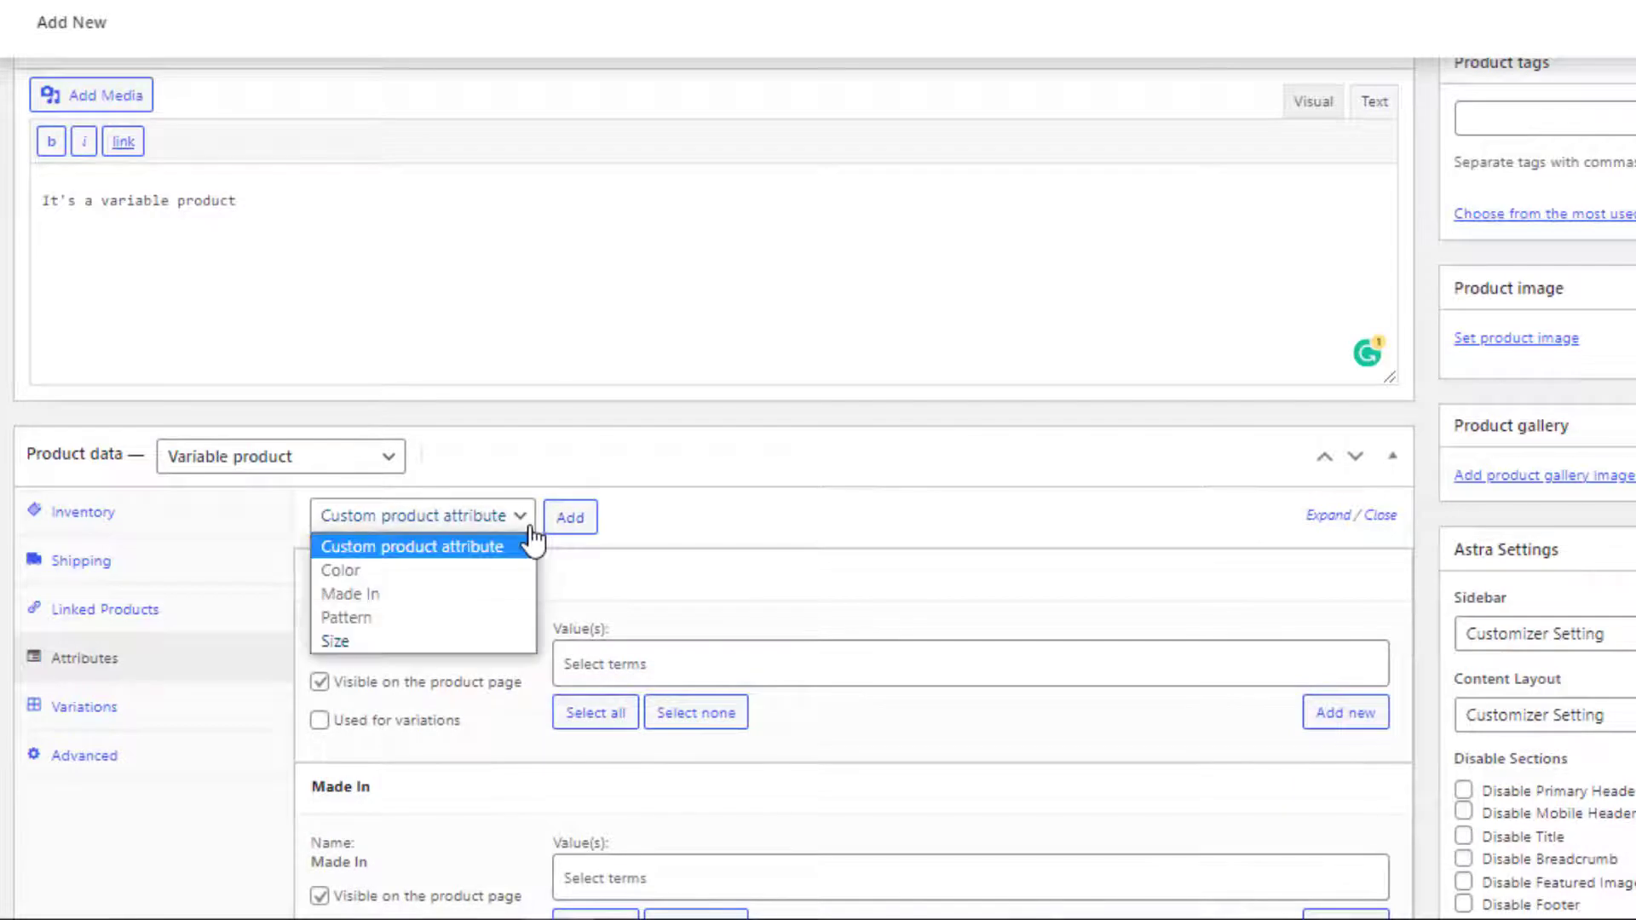
{"action": "left_click", "coordinate": [506, 635]}
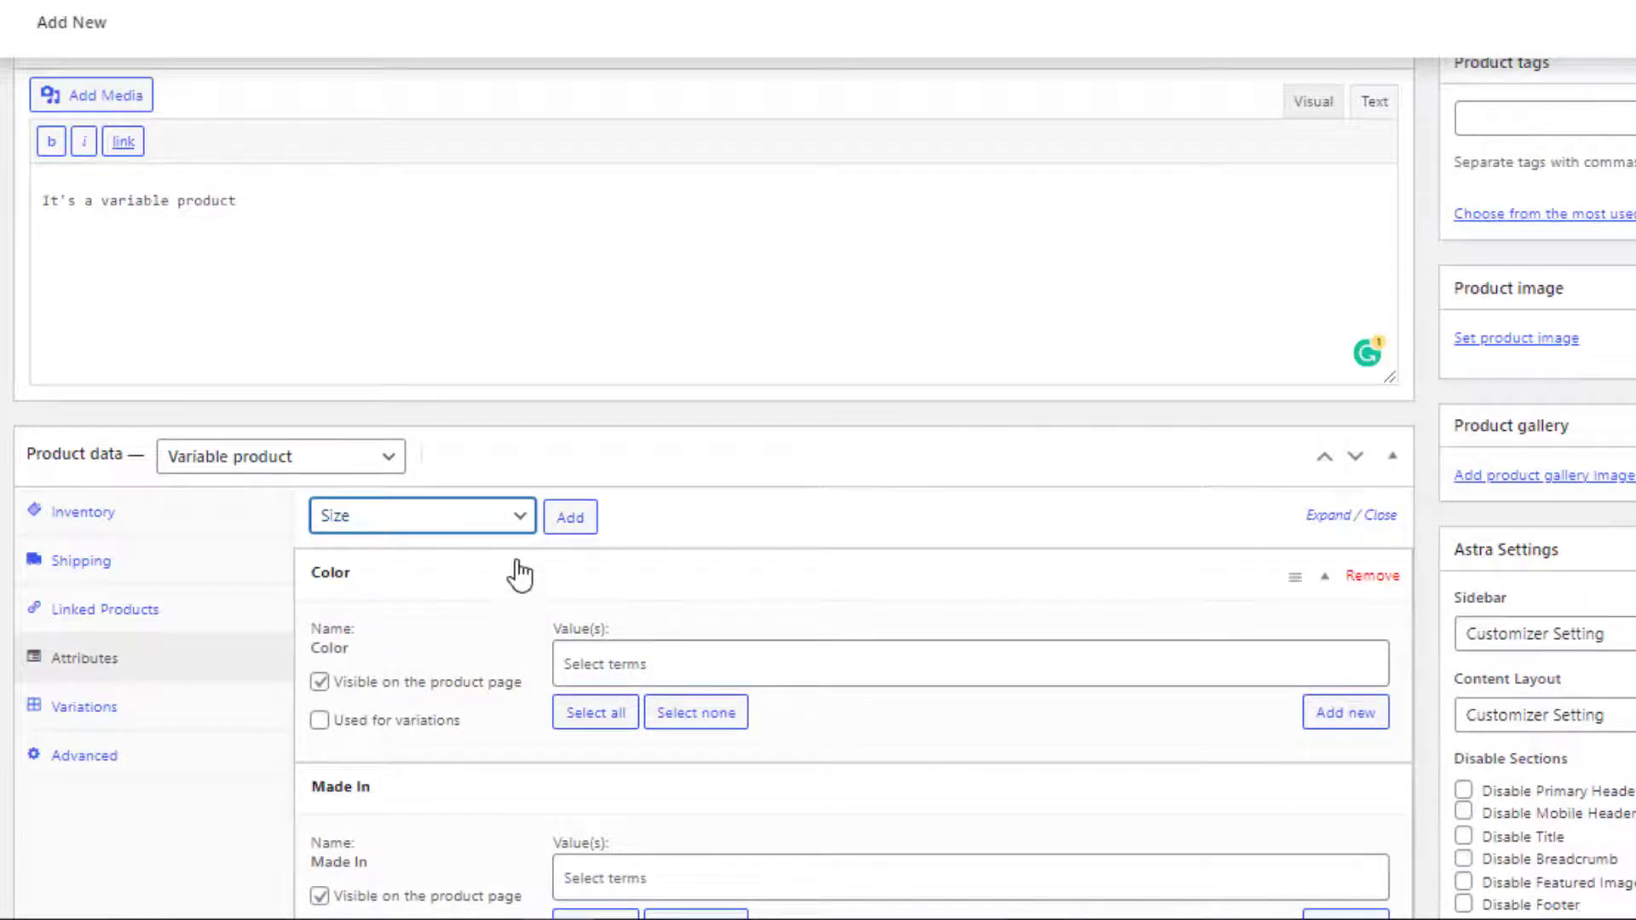
{"action": "left_click", "coordinate": [566, 535]}
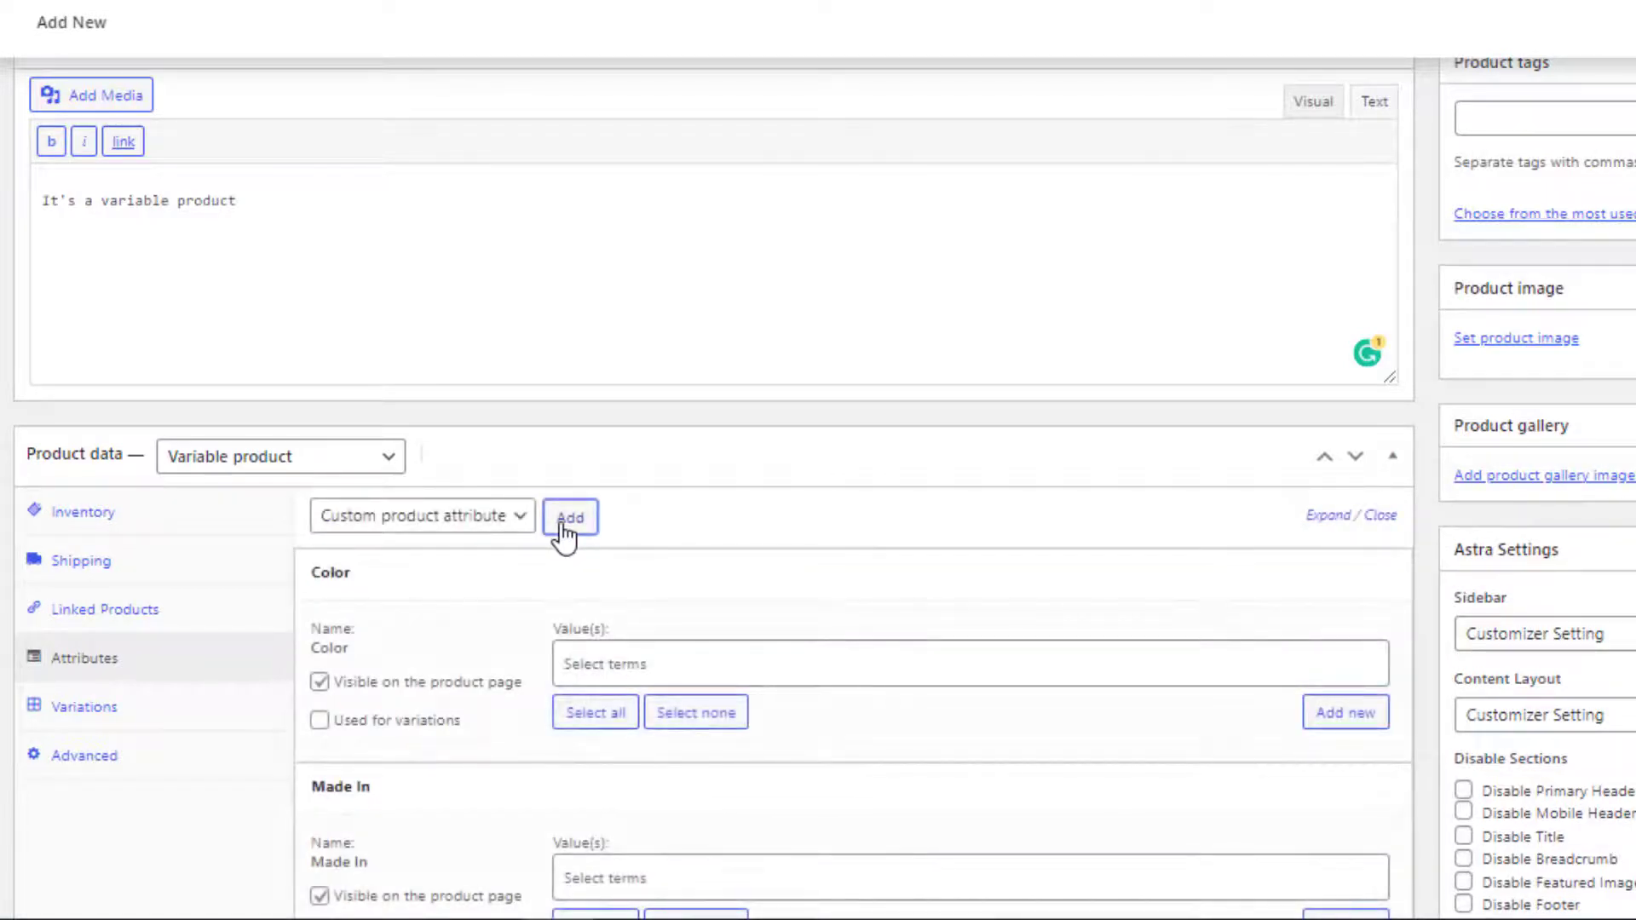
Select all terms for each attribute: Blue/Red, UK/USA, Pant/Shirt, L/M
{"action": "scroll", "coordinate": [566, 535], "scroll_direction": "down", "scroll_amount": 2}
{"action": "left_click", "coordinate": [607, 515]}
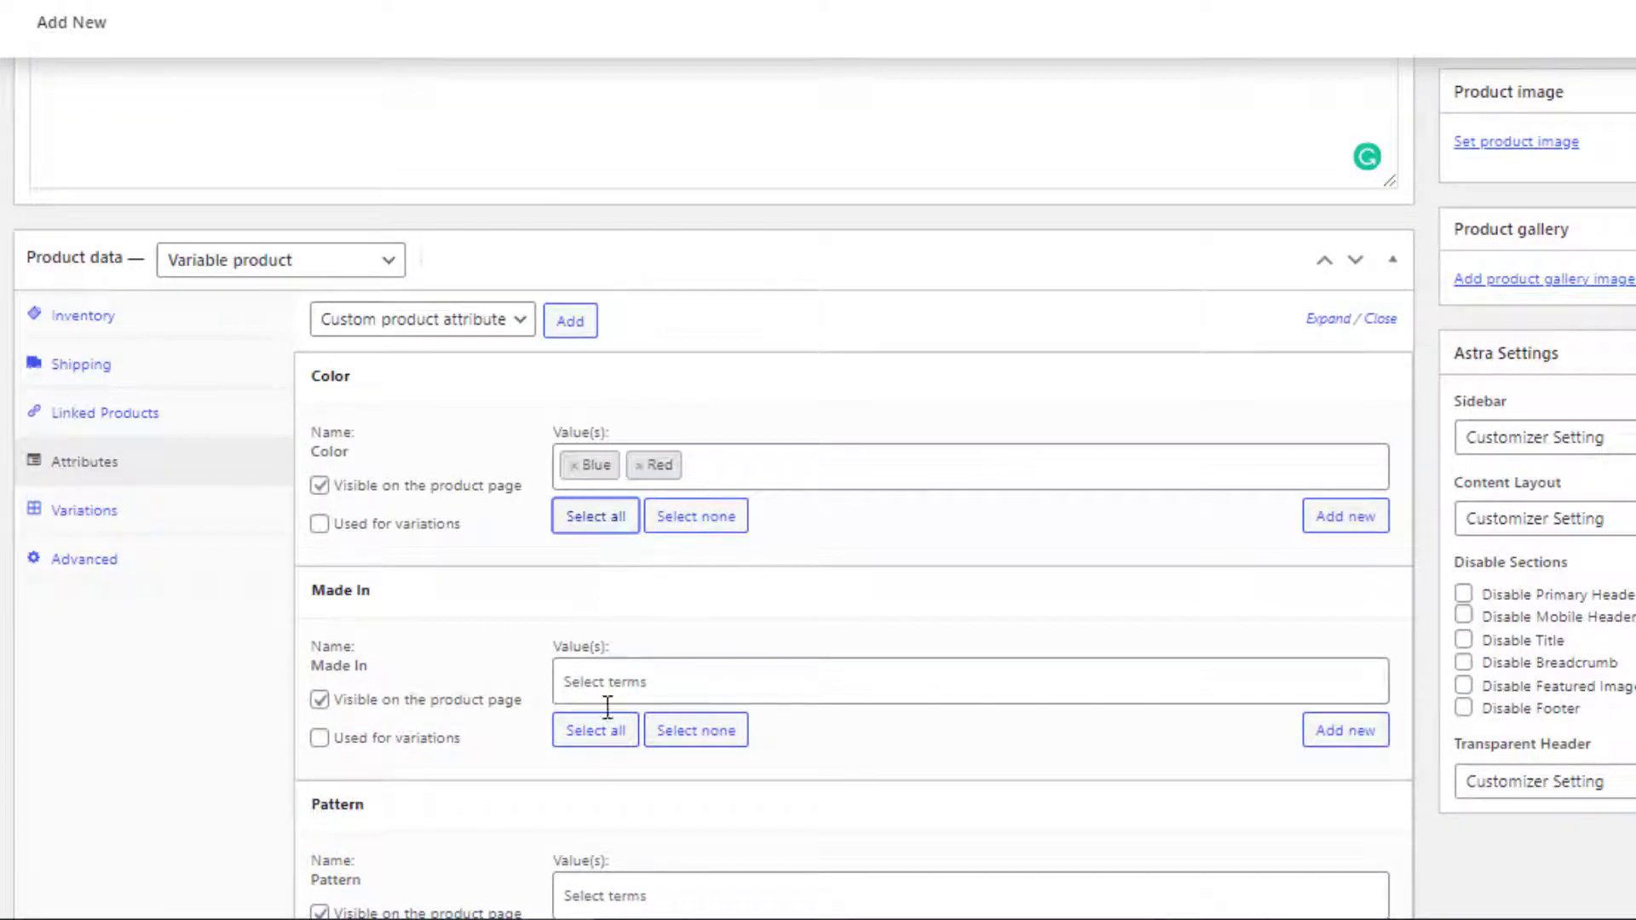
{"action": "left_click", "coordinate": [595, 733]}
{"action": "scroll", "coordinate": [595, 733], "scroll_direction": "down", "scroll_amount": 5}
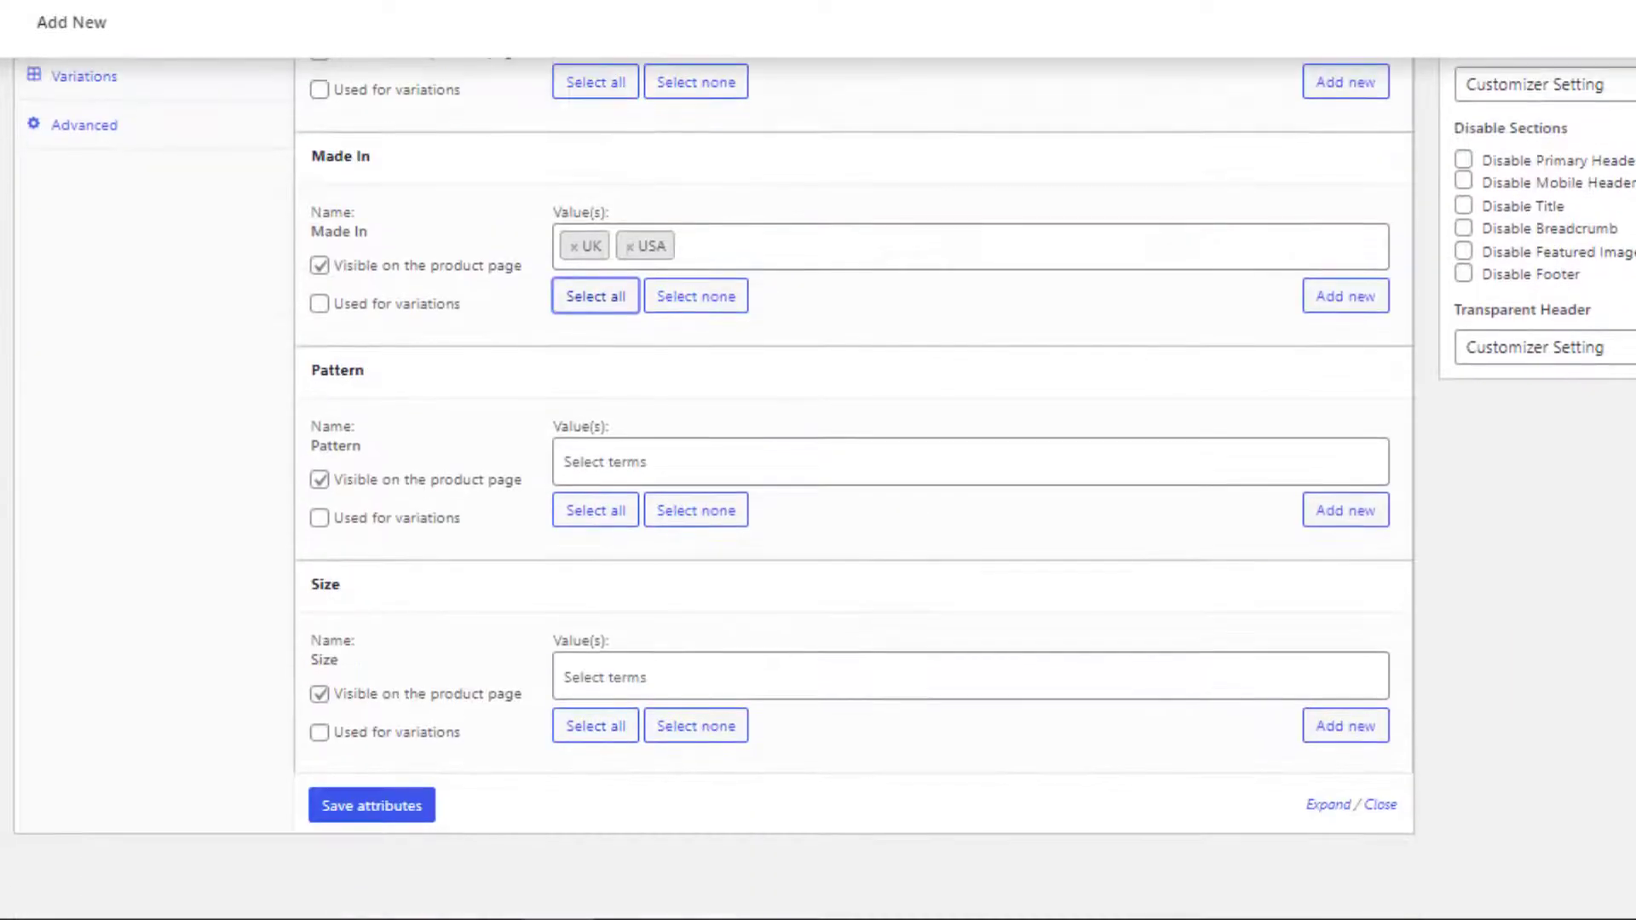
{"action": "left_click", "coordinate": [610, 493]}
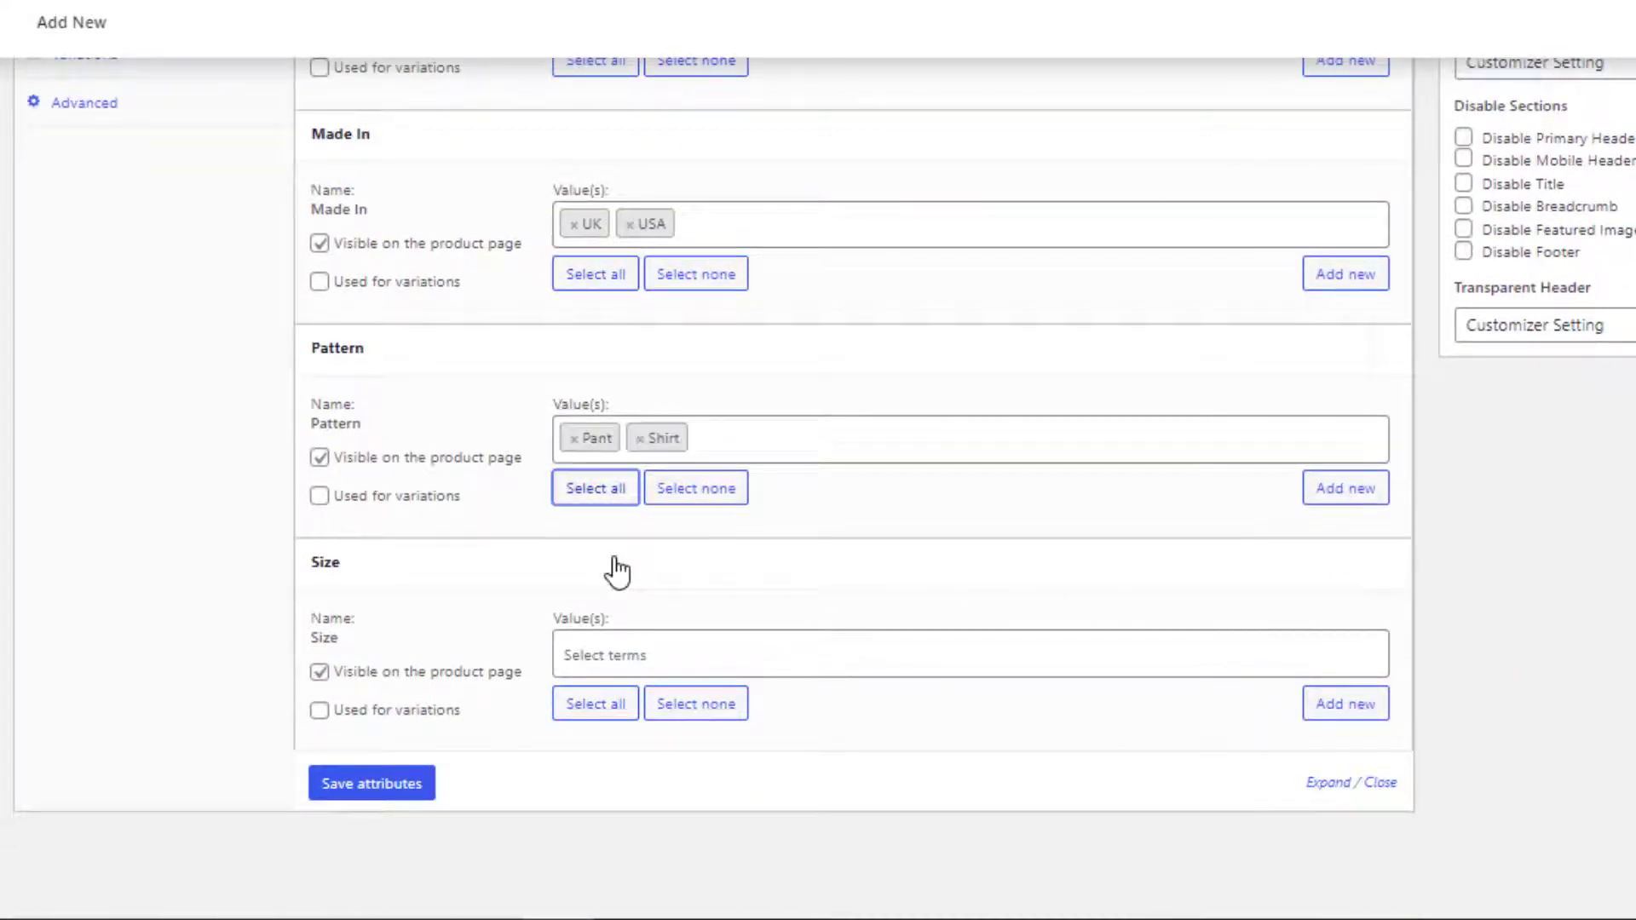
{"action": "left_click", "coordinate": [606, 707]}
Mark all four attributes as used for variations and save the attributes
{"action": "scroll", "coordinate": [596, 511], "scroll_direction": "up", "scroll_amount": 5}
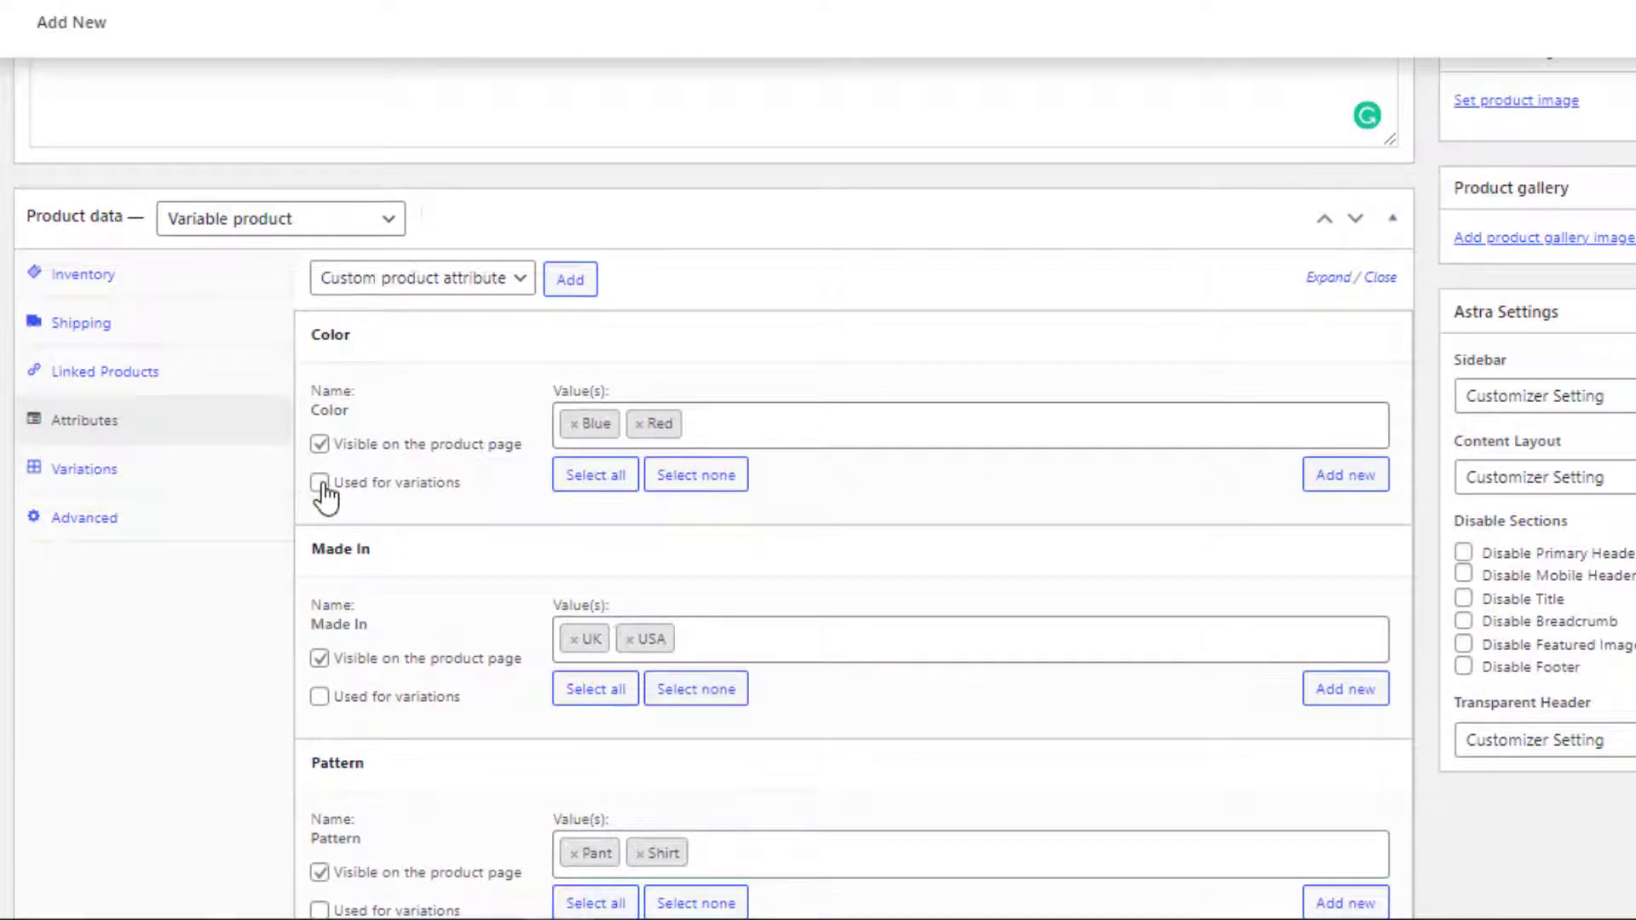
{"action": "left_click", "coordinate": [322, 484]}
{"action": "left_click", "coordinate": [320, 696]}
{"action": "scroll", "coordinate": [714, 488], "scroll_direction": "down", "scroll_amount": 5}
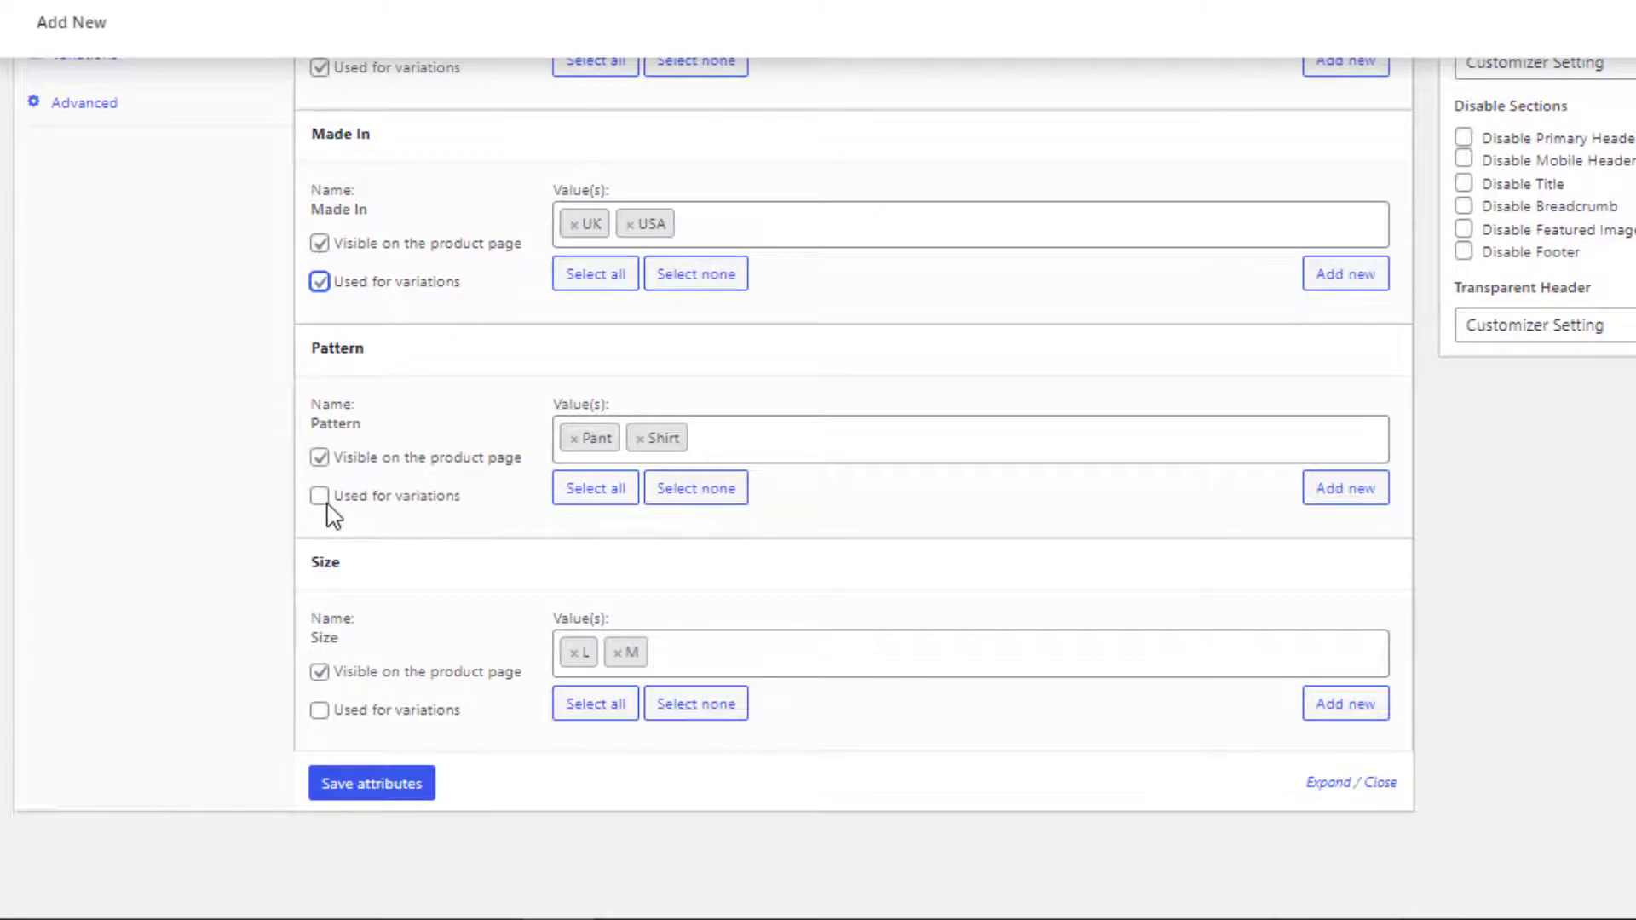
{"action": "left_click", "coordinate": [322, 498]}
{"action": "left_click", "coordinate": [320, 713]}
{"action": "left_click", "coordinate": [402, 784]}
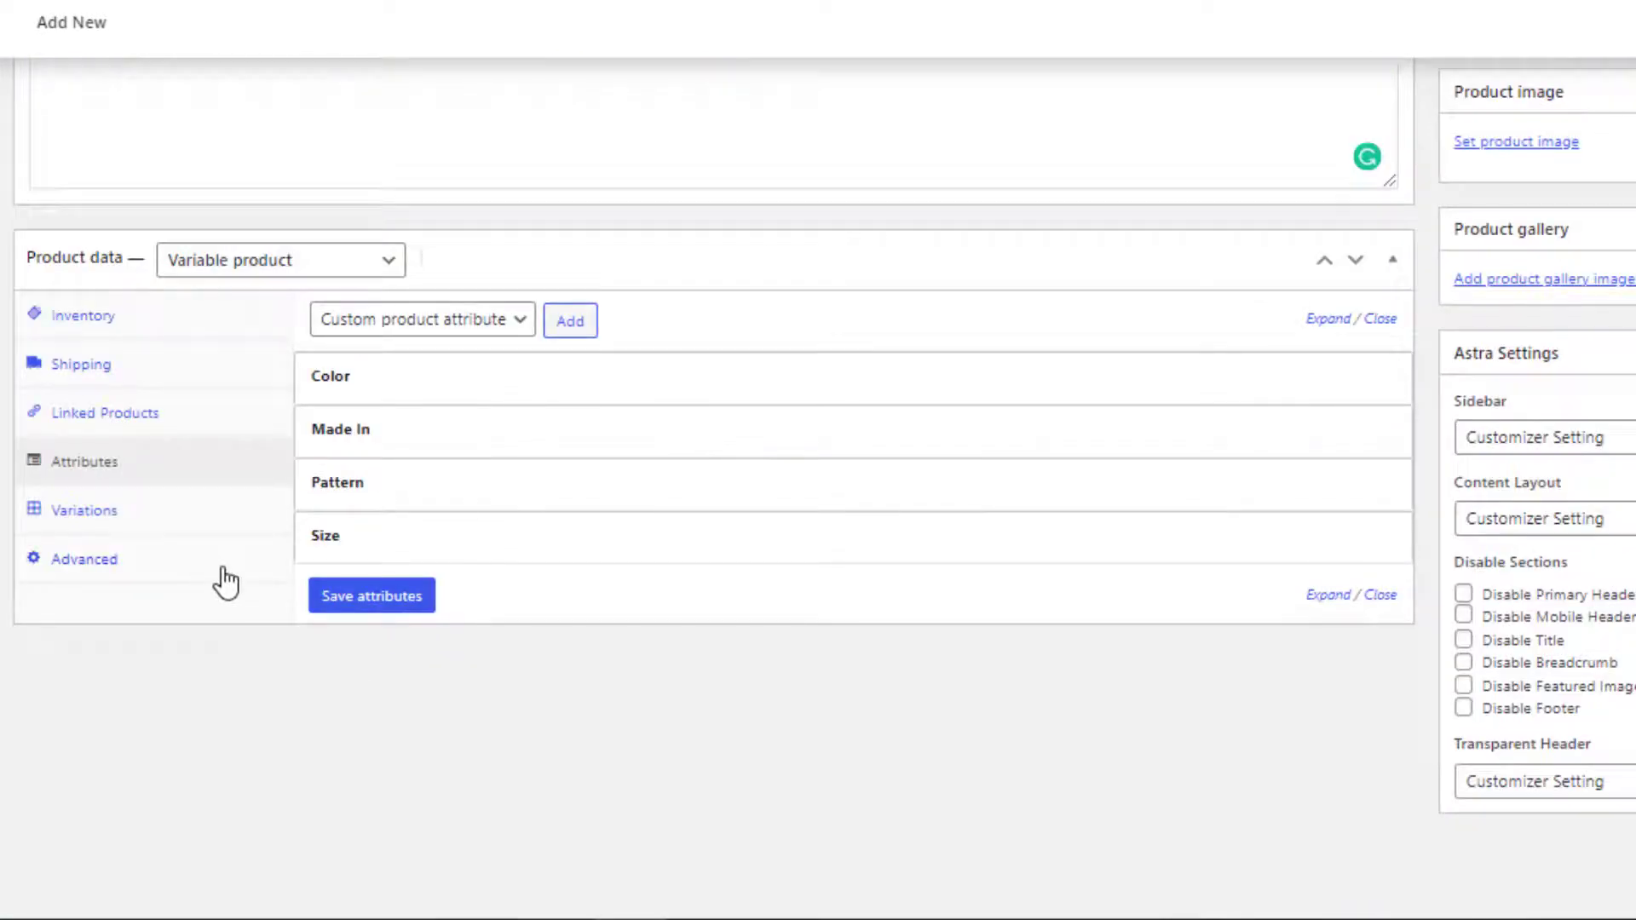
Create three variations, #90, #91 and #92, with the Add variation action
{"action": "left_click", "coordinate": [156, 520]}
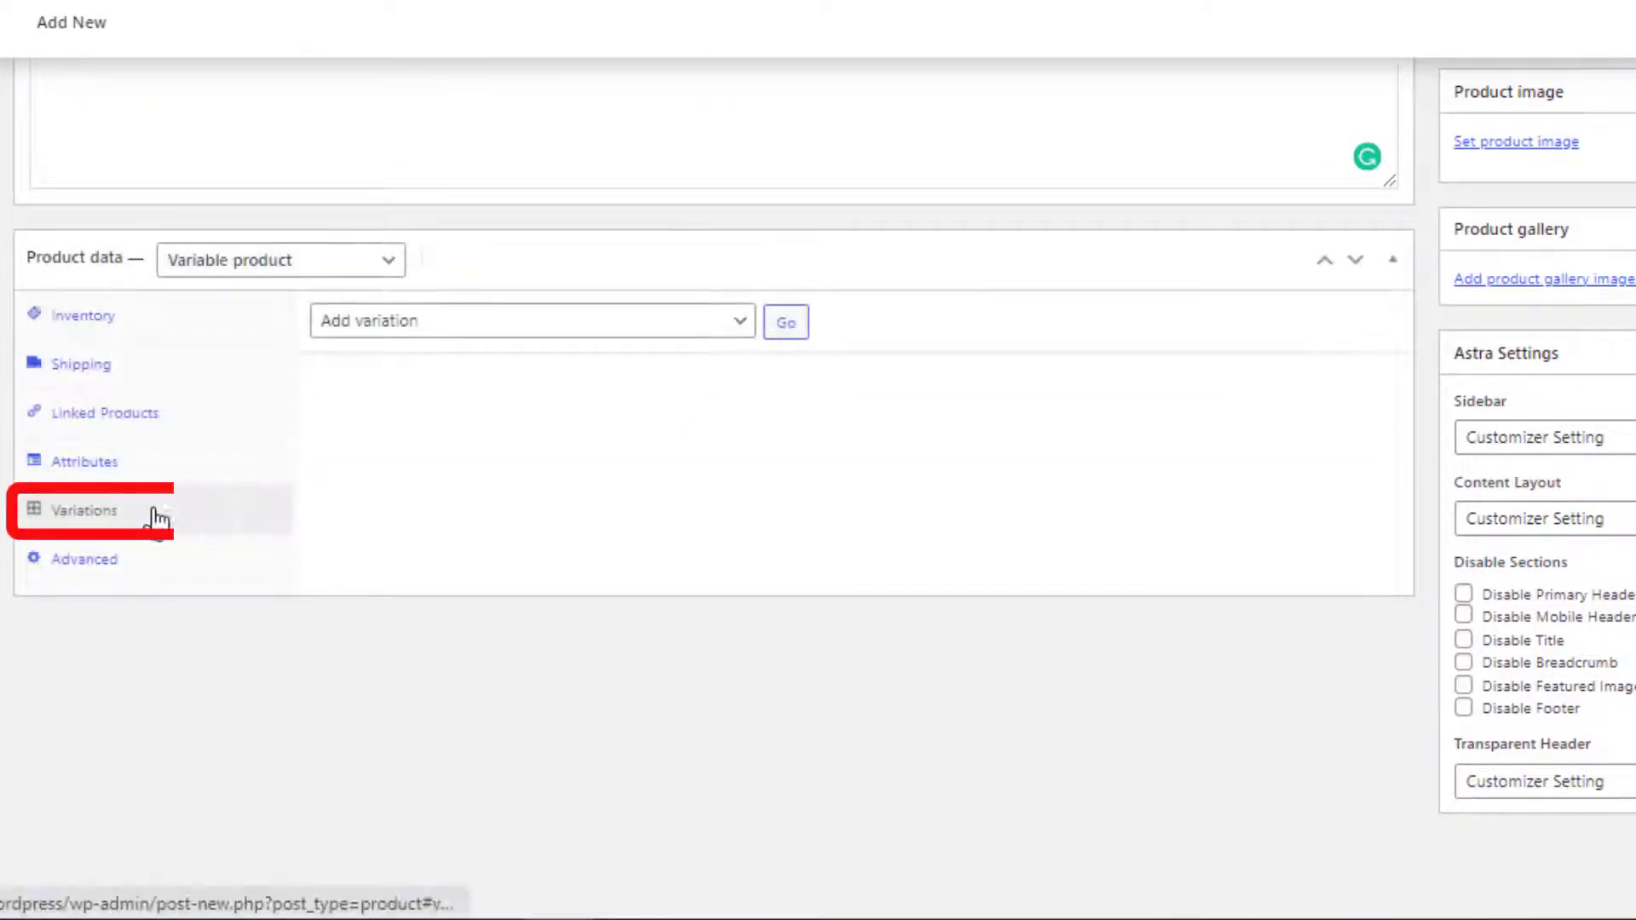
{"action": "left_click", "coordinate": [503, 322]}
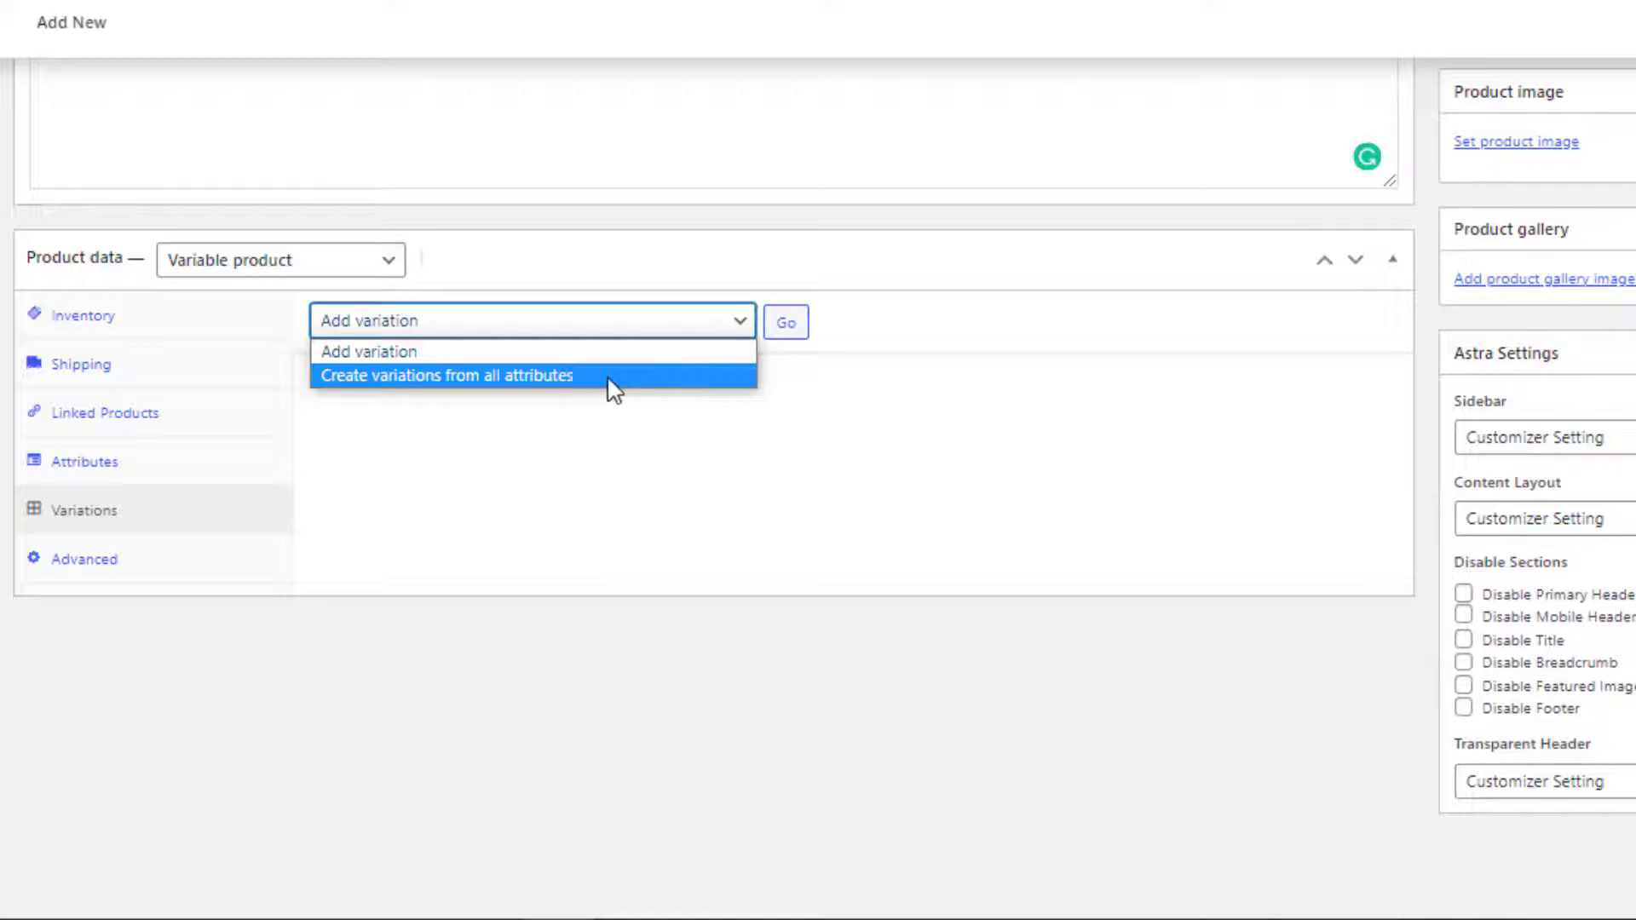
{"action": "left_click", "coordinate": [570, 364]}
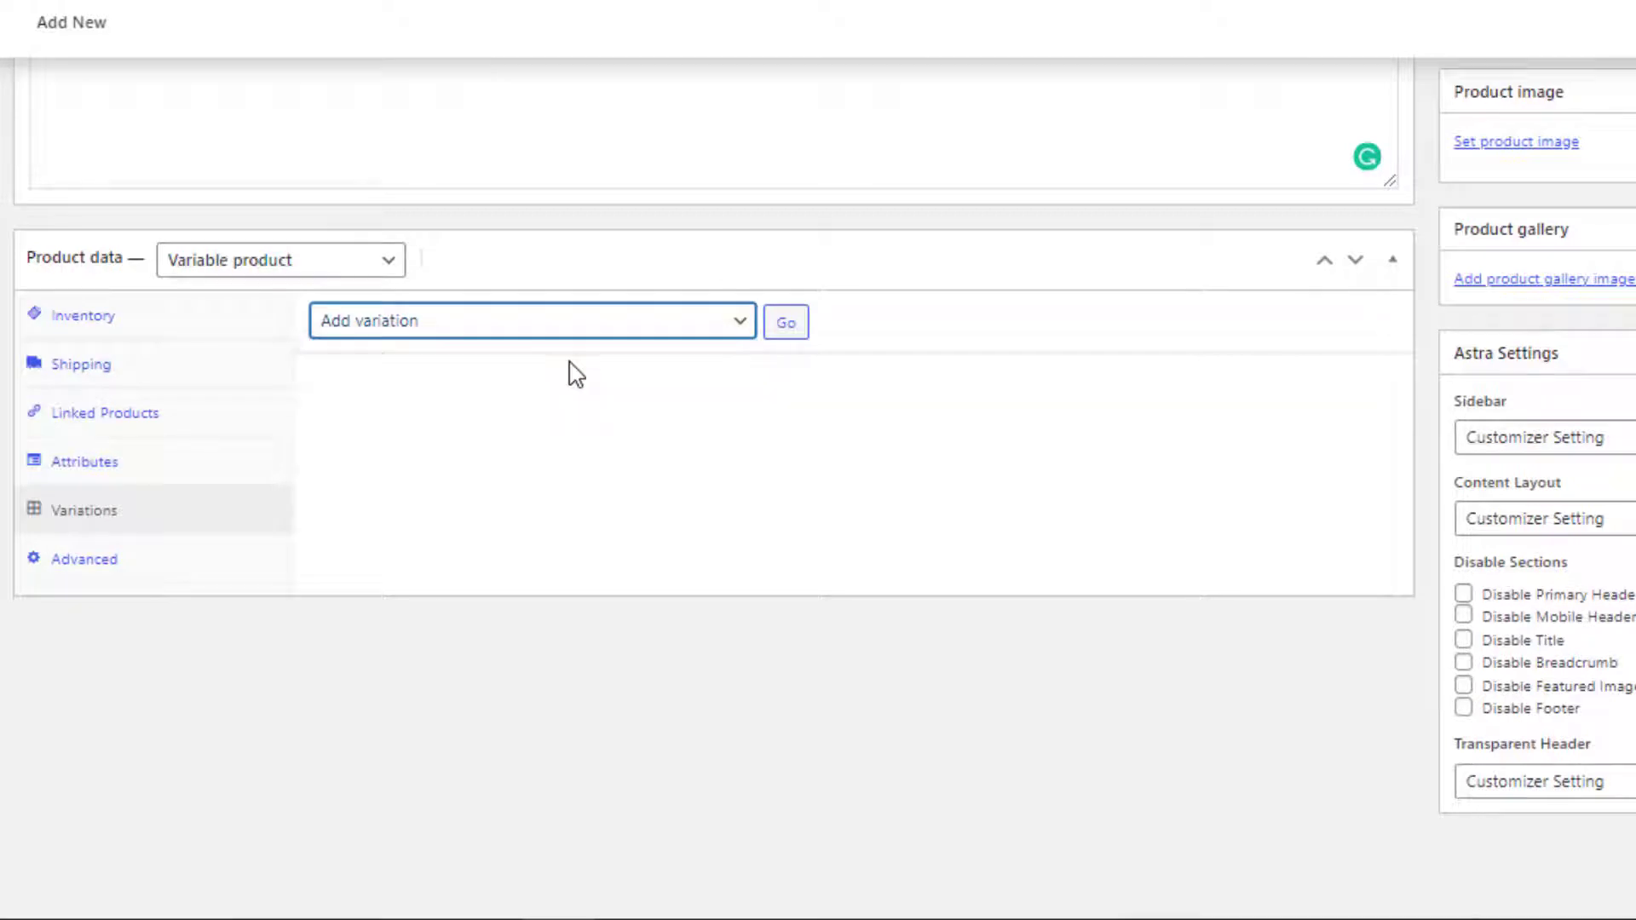
{"action": "left_click", "coordinate": [792, 331]}
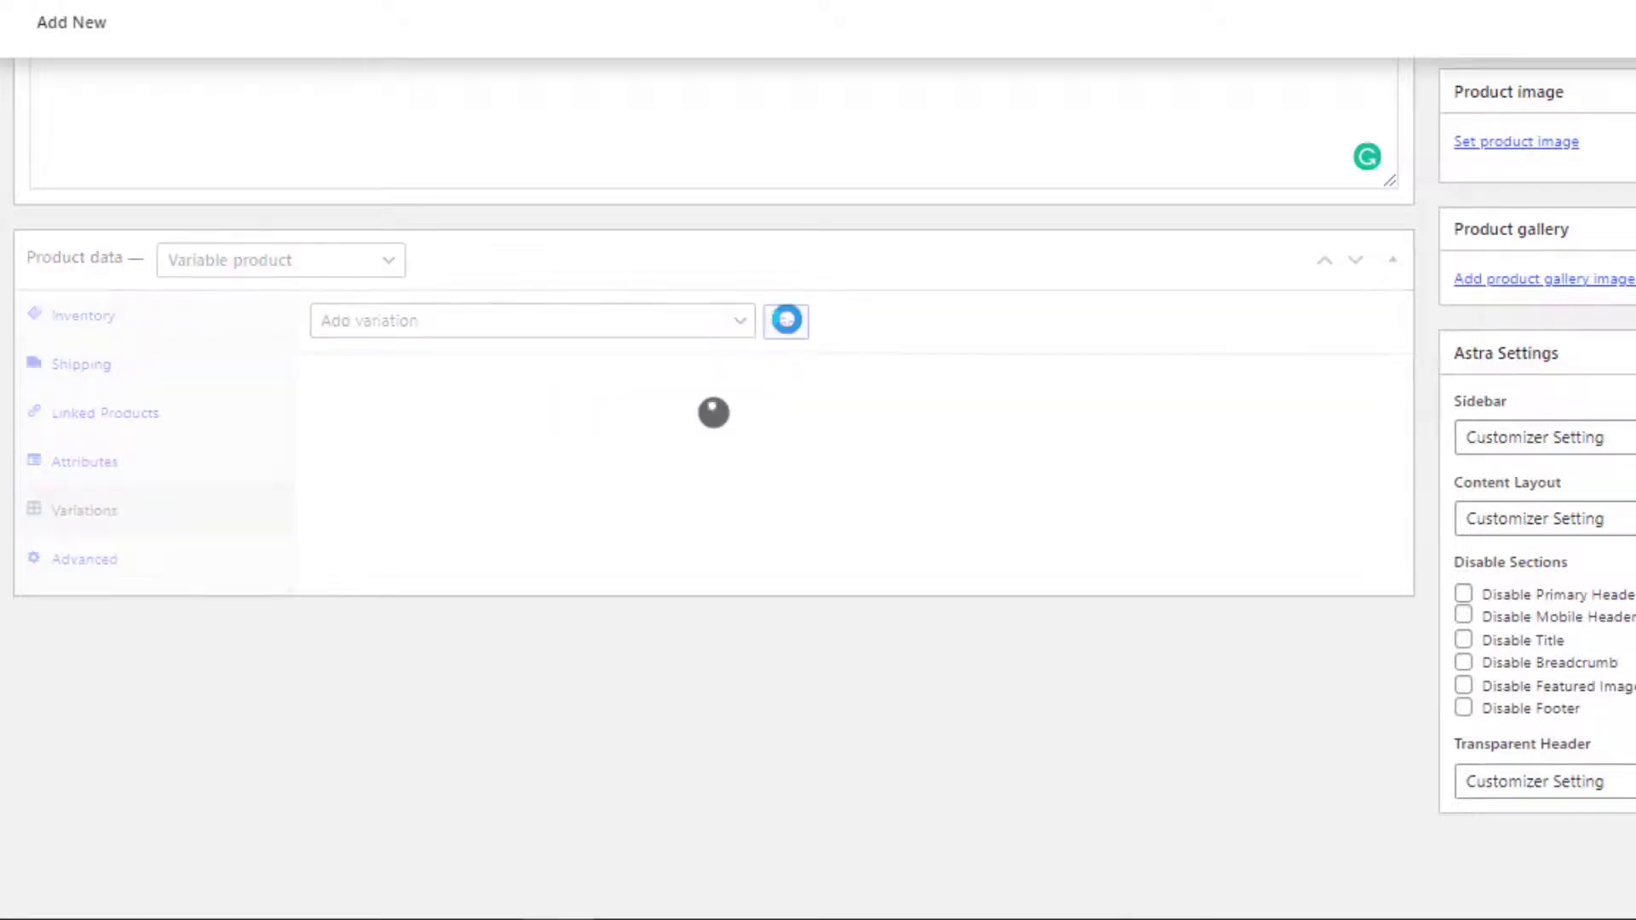
{"action": "left_click", "coordinate": [787, 399]}
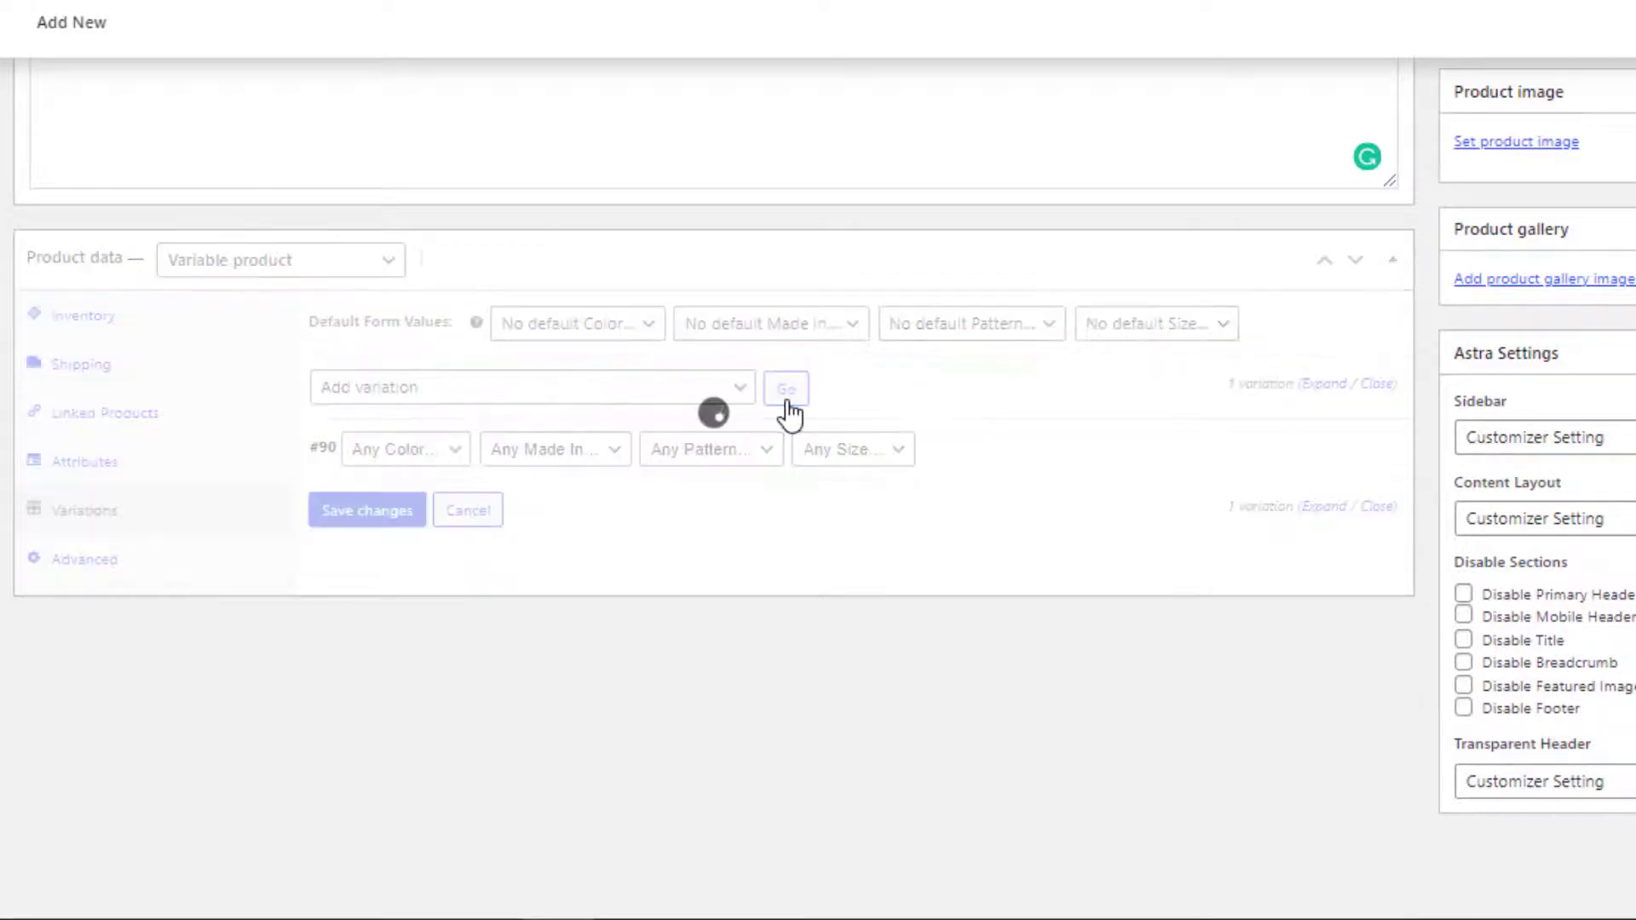
{"action": "left_click", "coordinate": [785, 394]}
{"action": "left_click", "coordinate": [785, 392]}
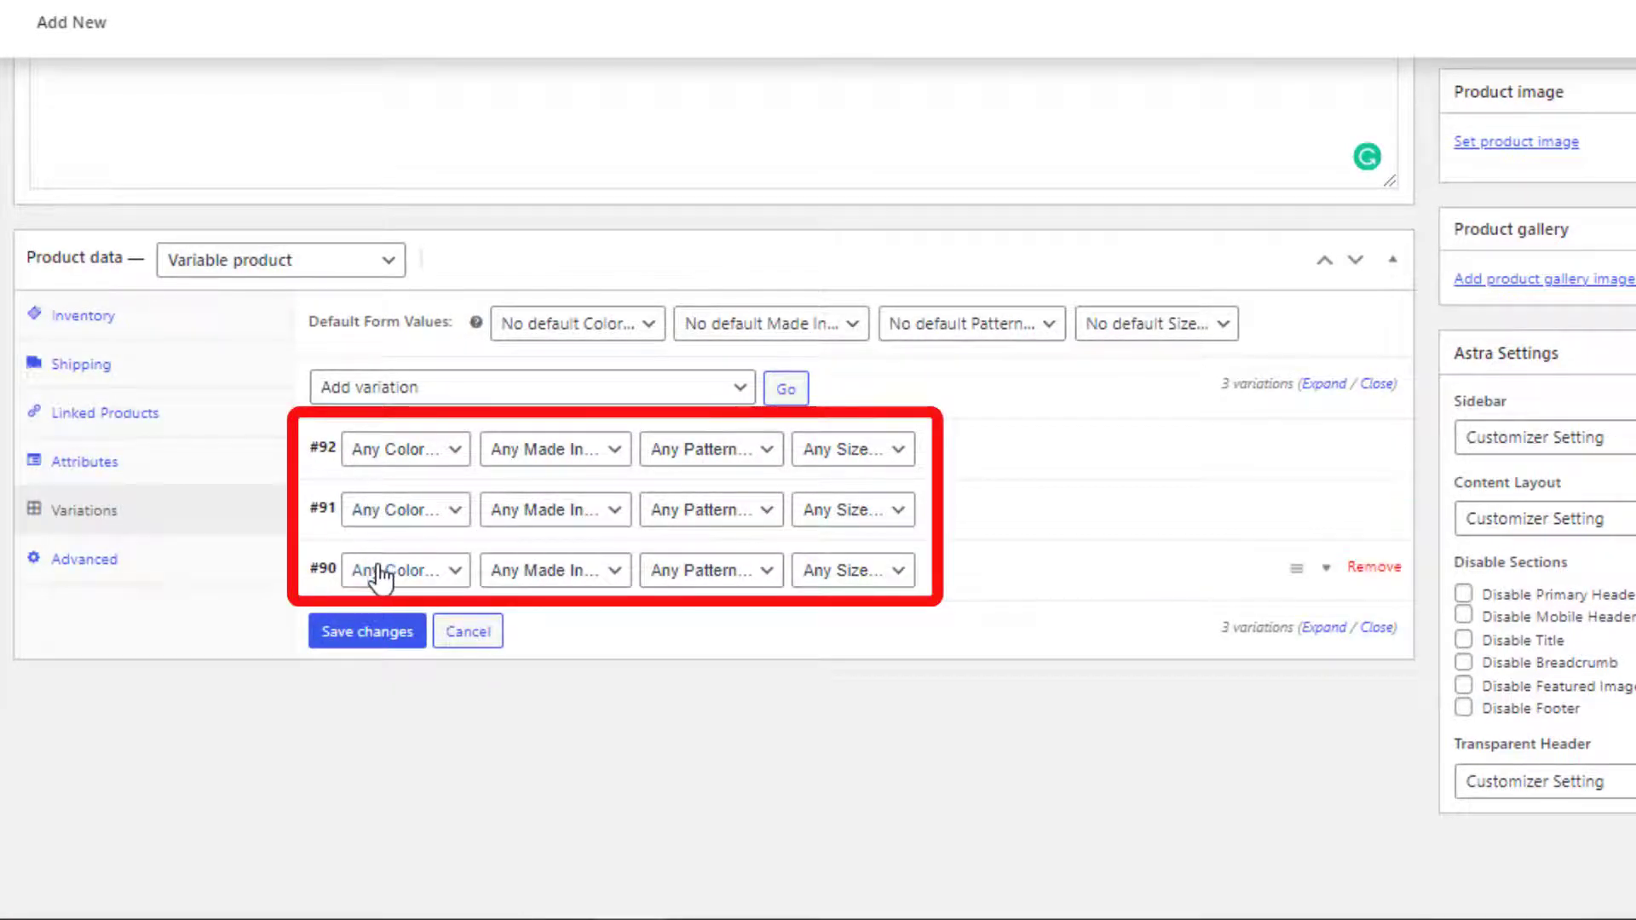
Set variation #92 to Color Blue, Made In UK, Pattern Pant, Size L
{"action": "left_click", "coordinate": [413, 455]}
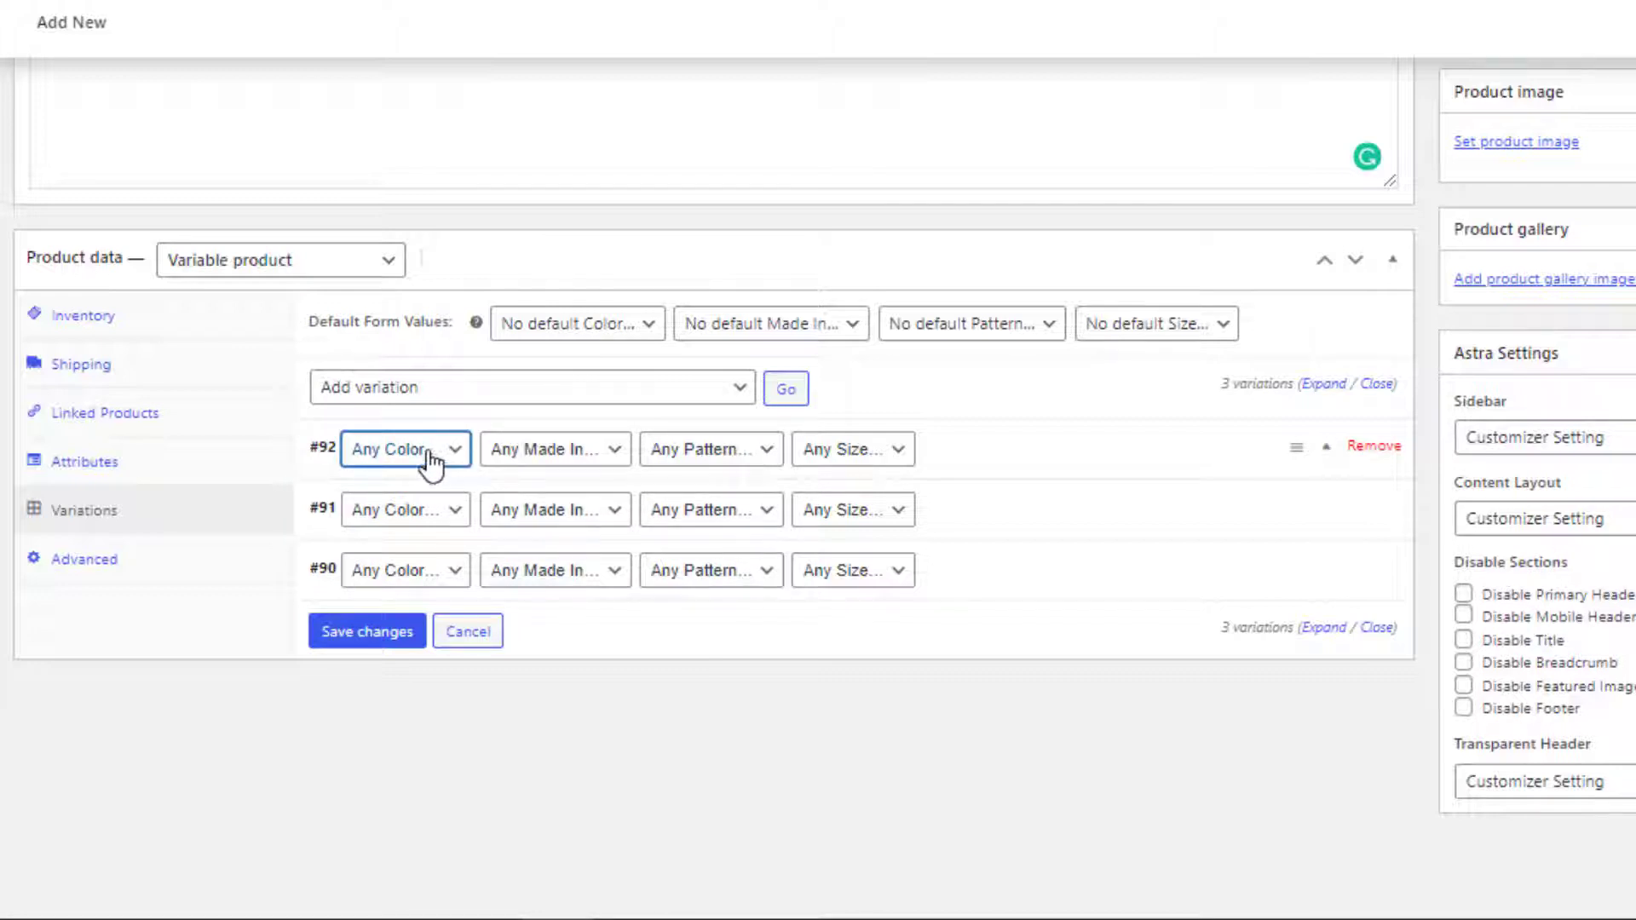
{"action": "left_click", "coordinate": [430, 460]}
{"action": "left_click", "coordinate": [403, 498]}
{"action": "left_click", "coordinate": [526, 460]}
{"action": "left_click", "coordinate": [538, 498]}
{"action": "left_click", "coordinate": [738, 461]}
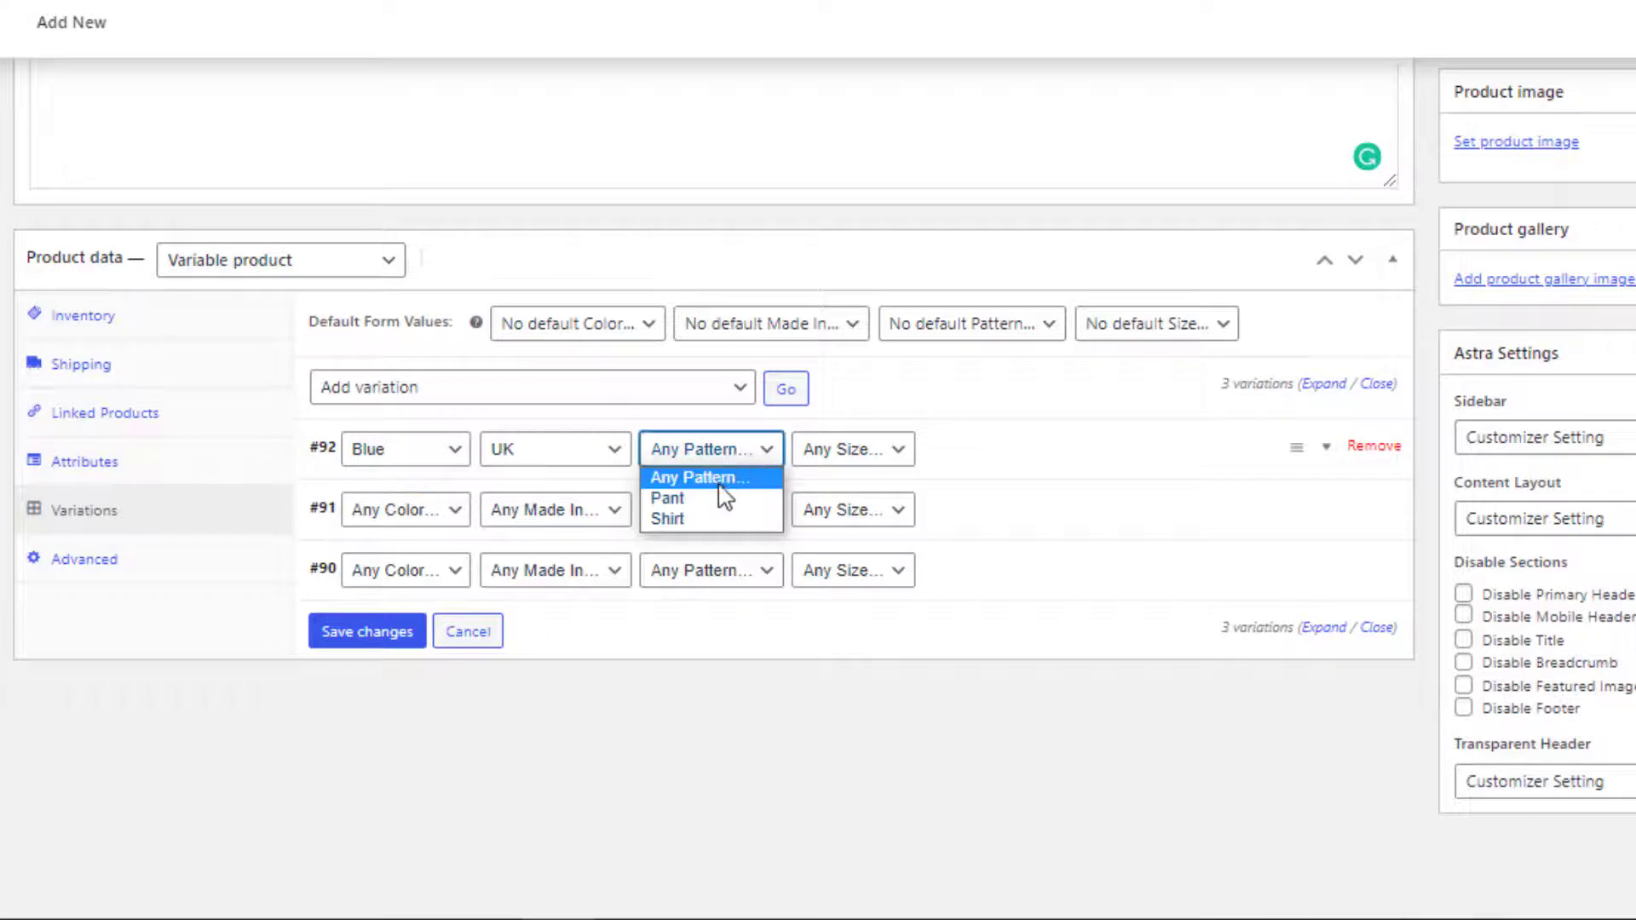
{"action": "left_click", "coordinate": [724, 498]}
{"action": "left_click", "coordinate": [831, 451]}
{"action": "left_click", "coordinate": [816, 498]}
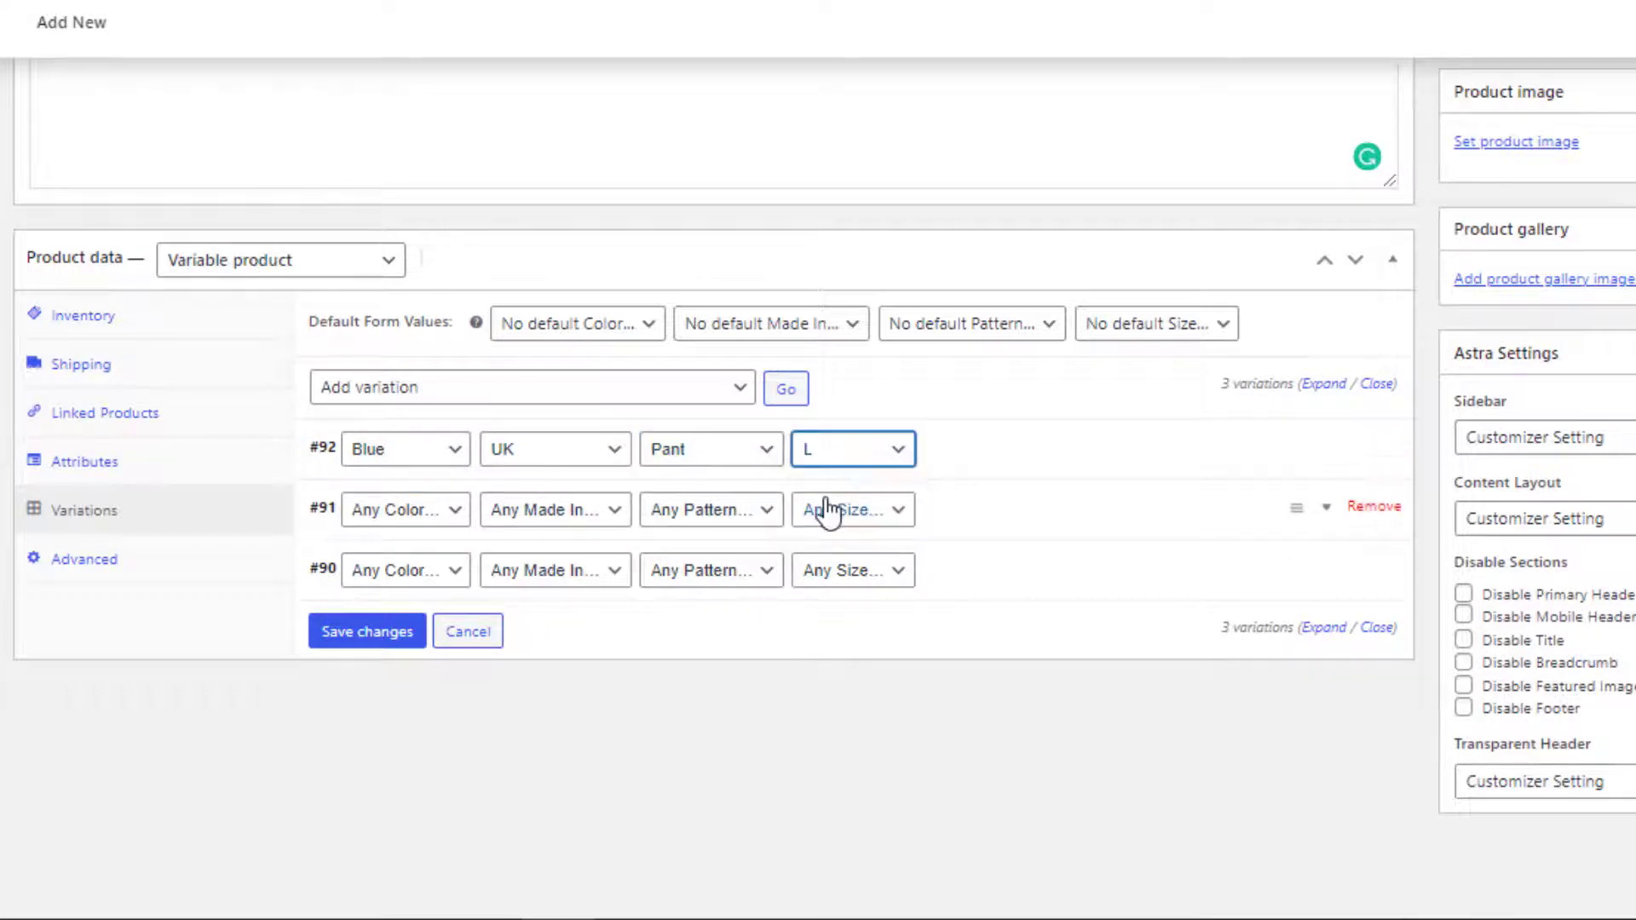
Set variation #91 to Color Red, Made In USA, Pattern Shirt, Size M
{"action": "left_click", "coordinate": [417, 518]}
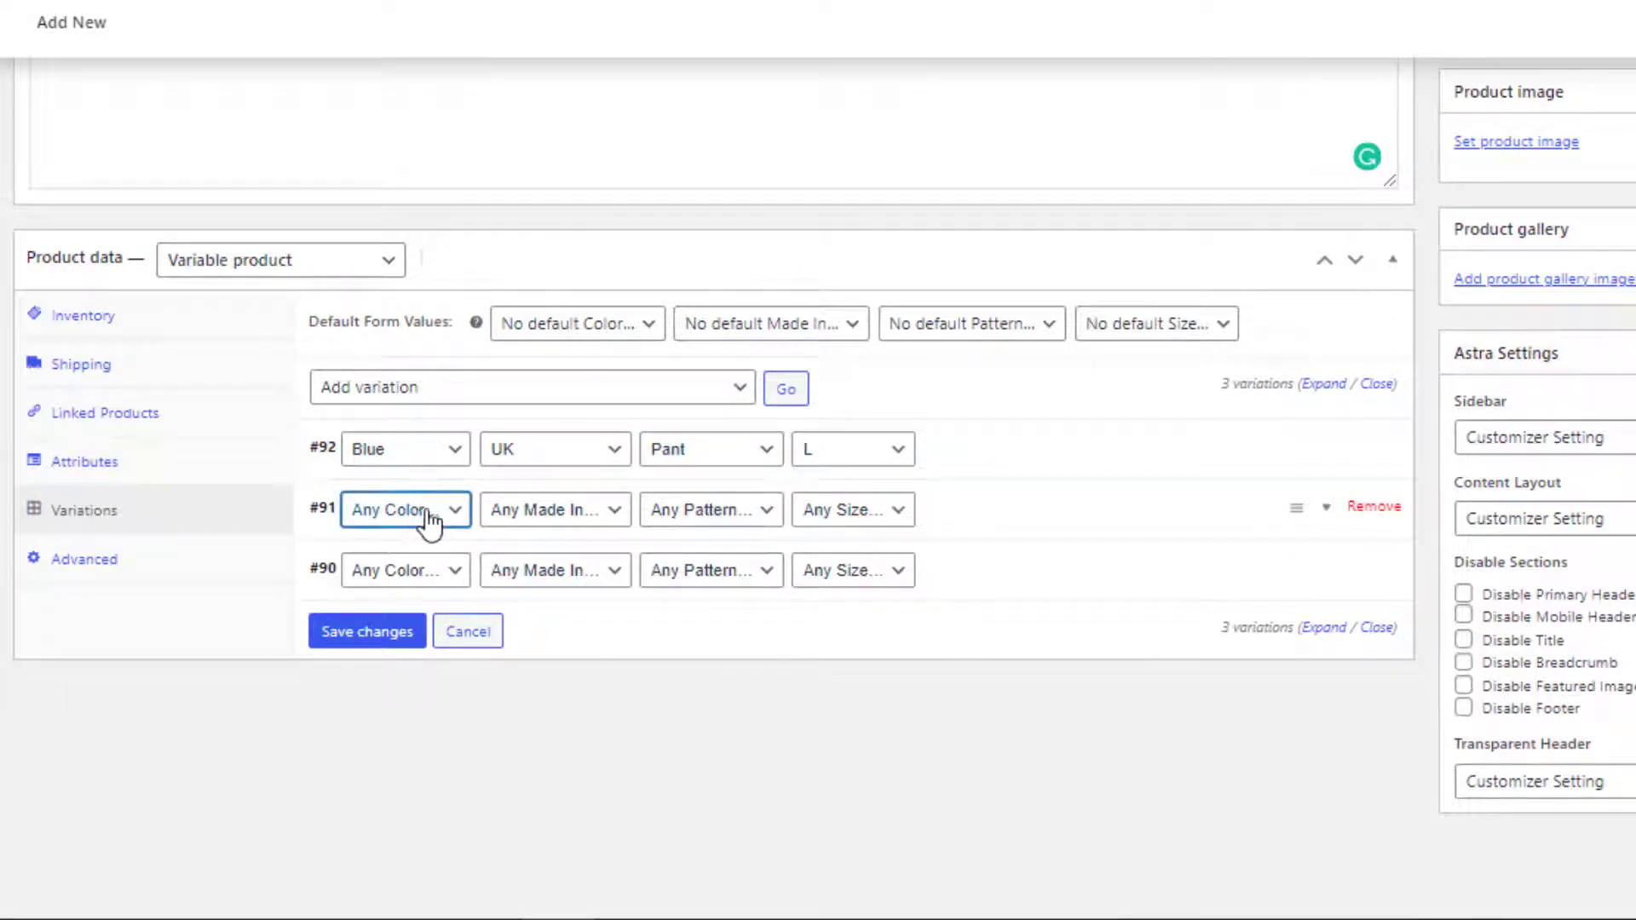
{"action": "left_click", "coordinate": [426, 518]}
{"action": "left_click", "coordinate": [428, 581]}
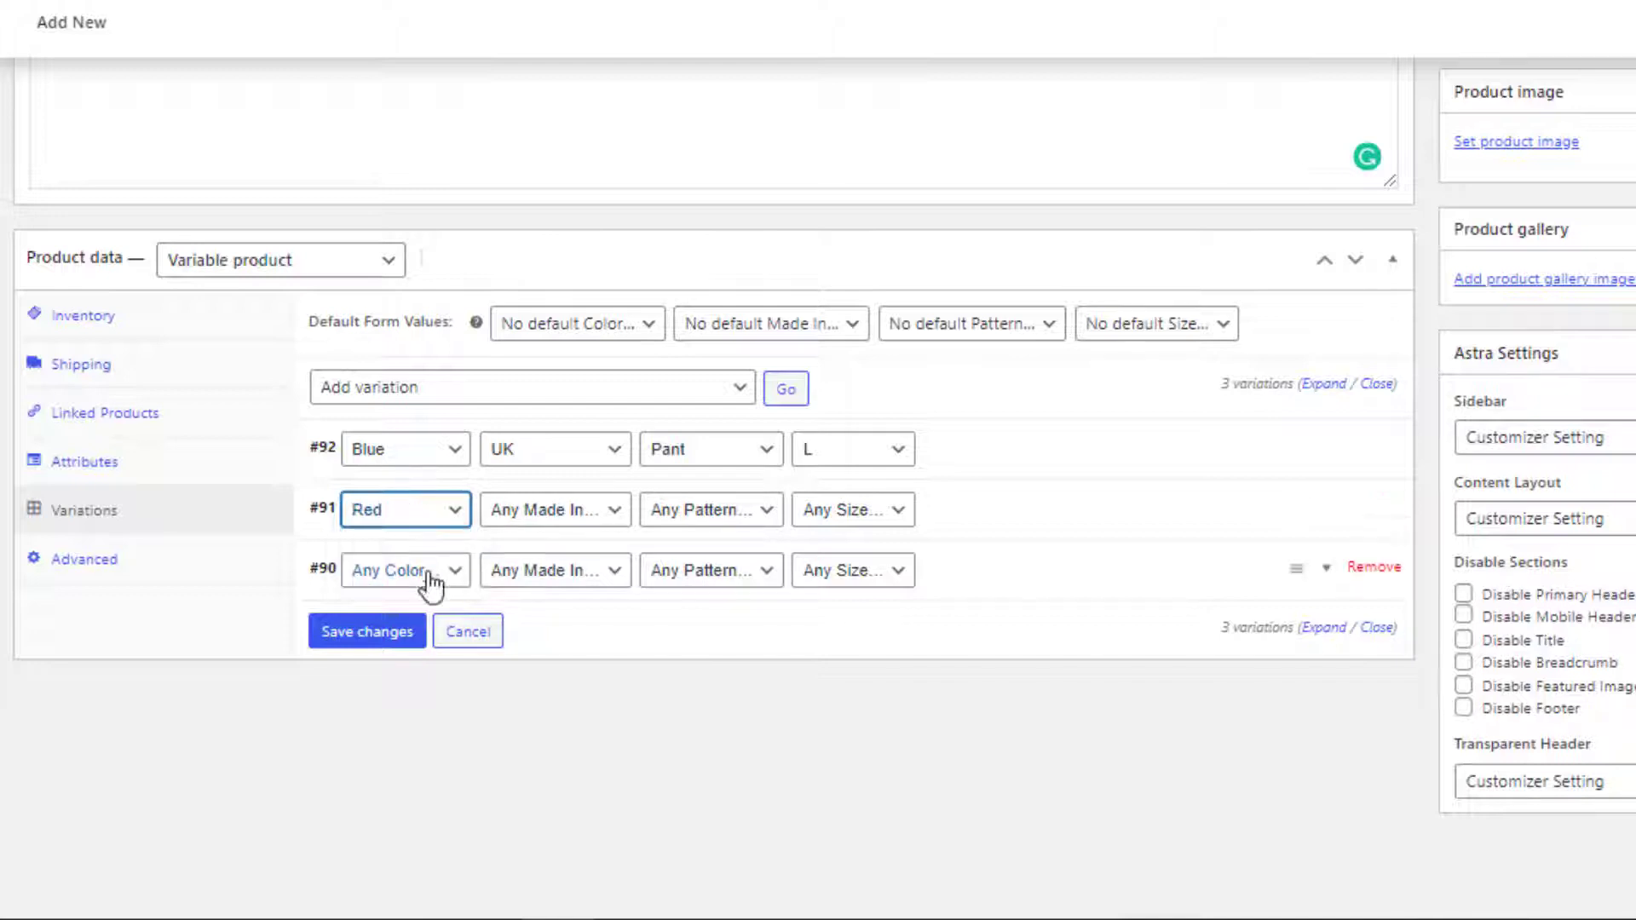
{"action": "left_click", "coordinate": [559, 520]}
{"action": "left_click", "coordinate": [545, 580]}
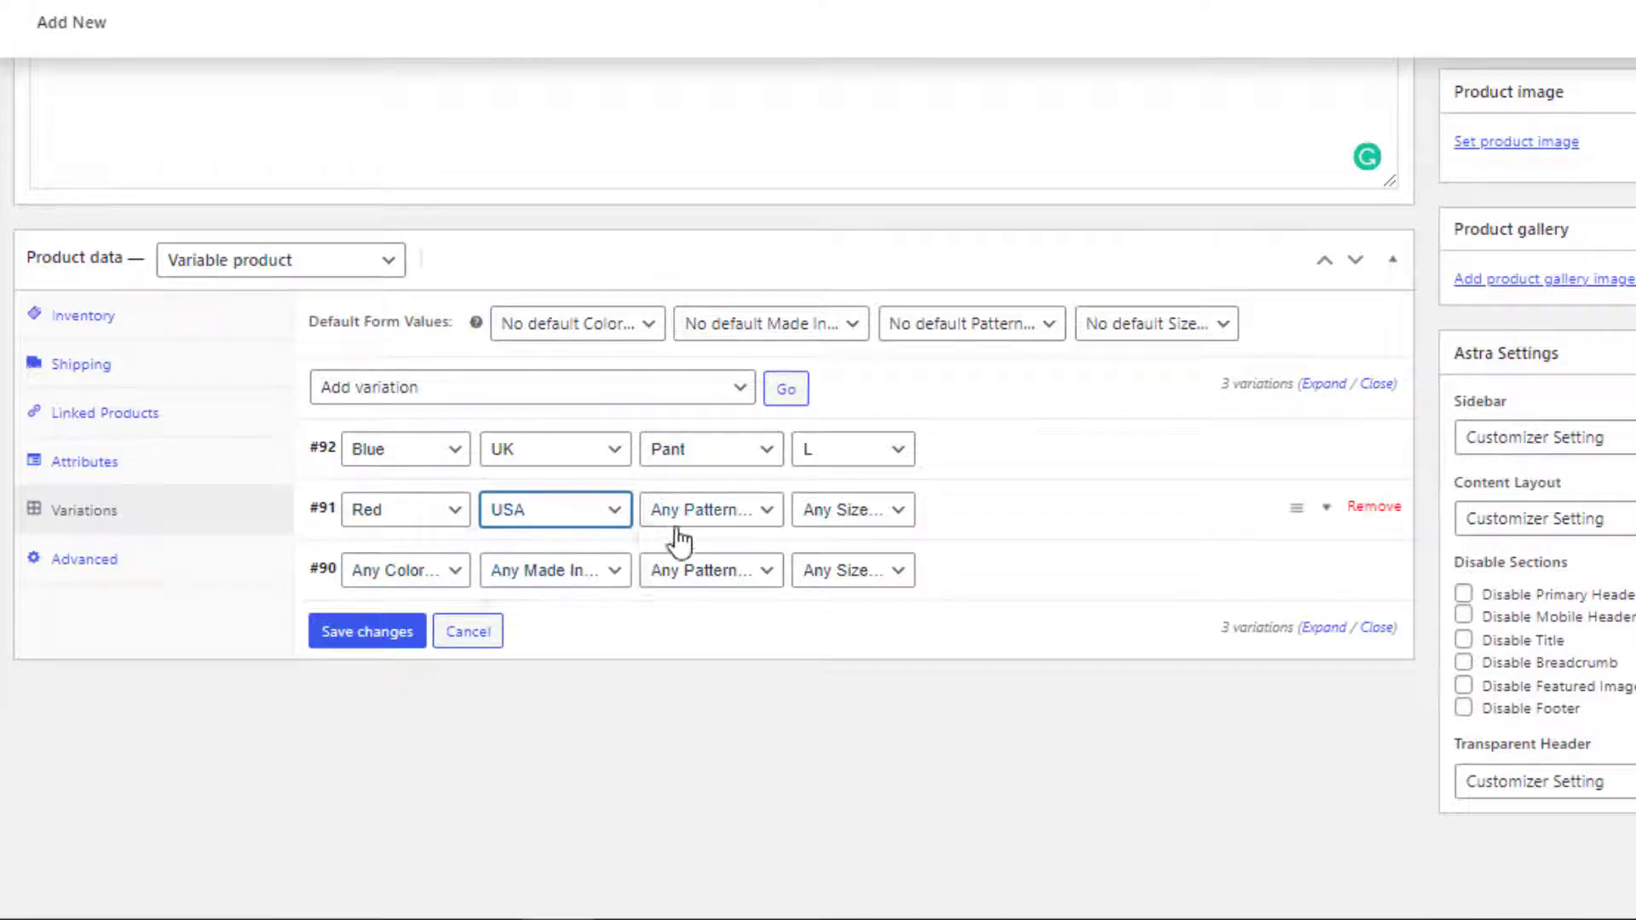
{"action": "left_click", "coordinate": [700, 511]}
{"action": "left_click", "coordinate": [702, 575]}
{"action": "left_click", "coordinate": [859, 514]}
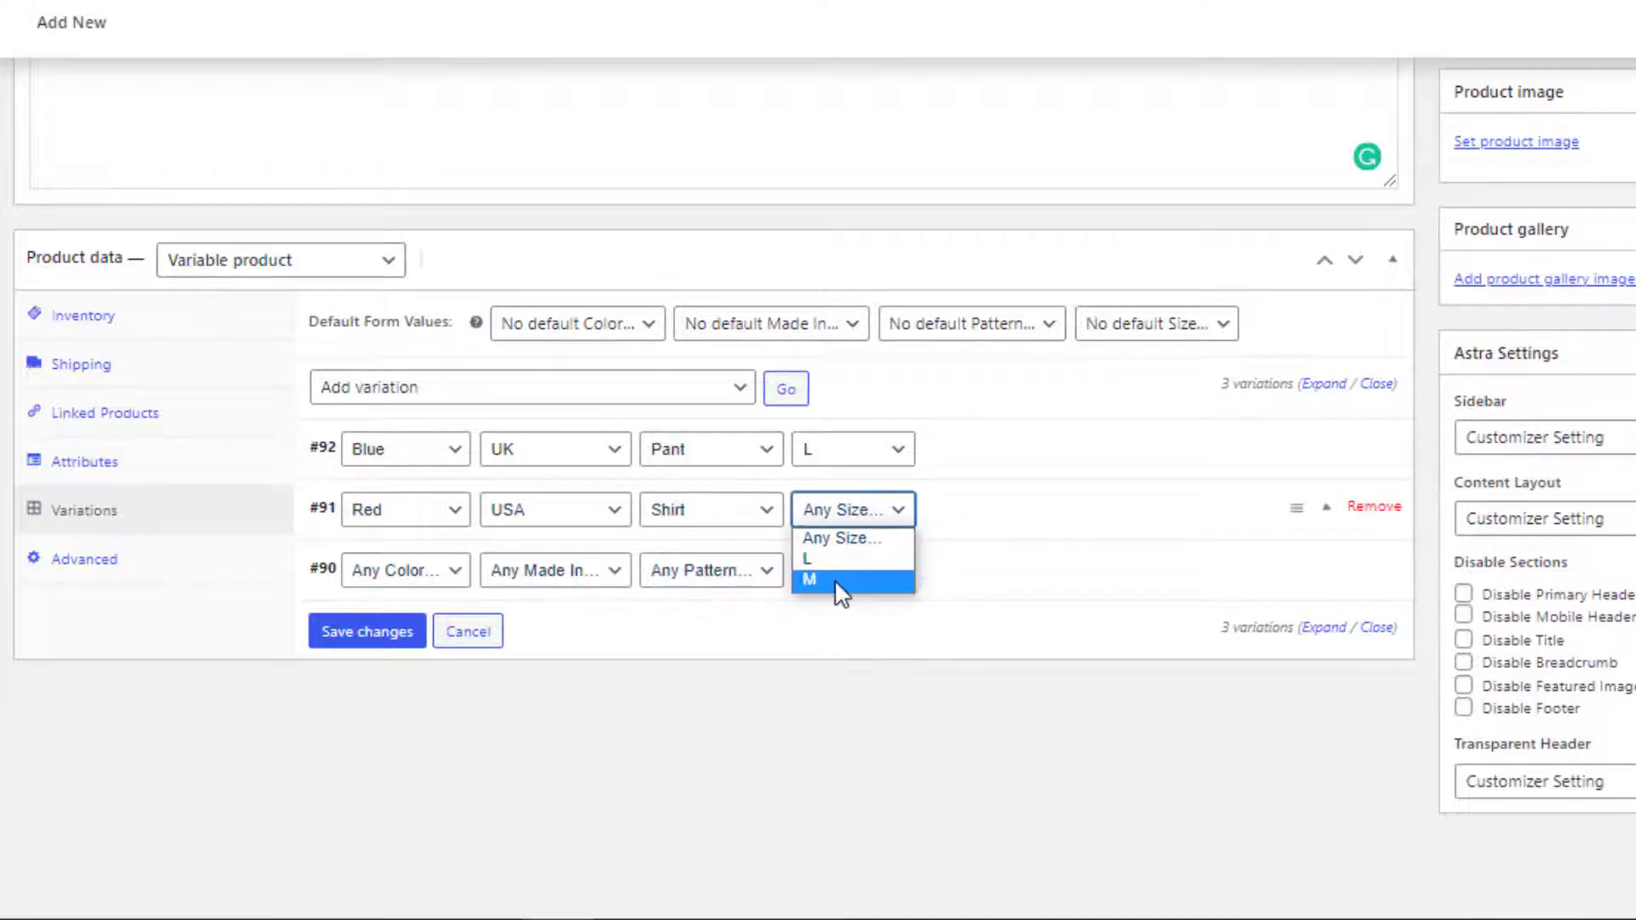
{"action": "left_click", "coordinate": [833, 579]}
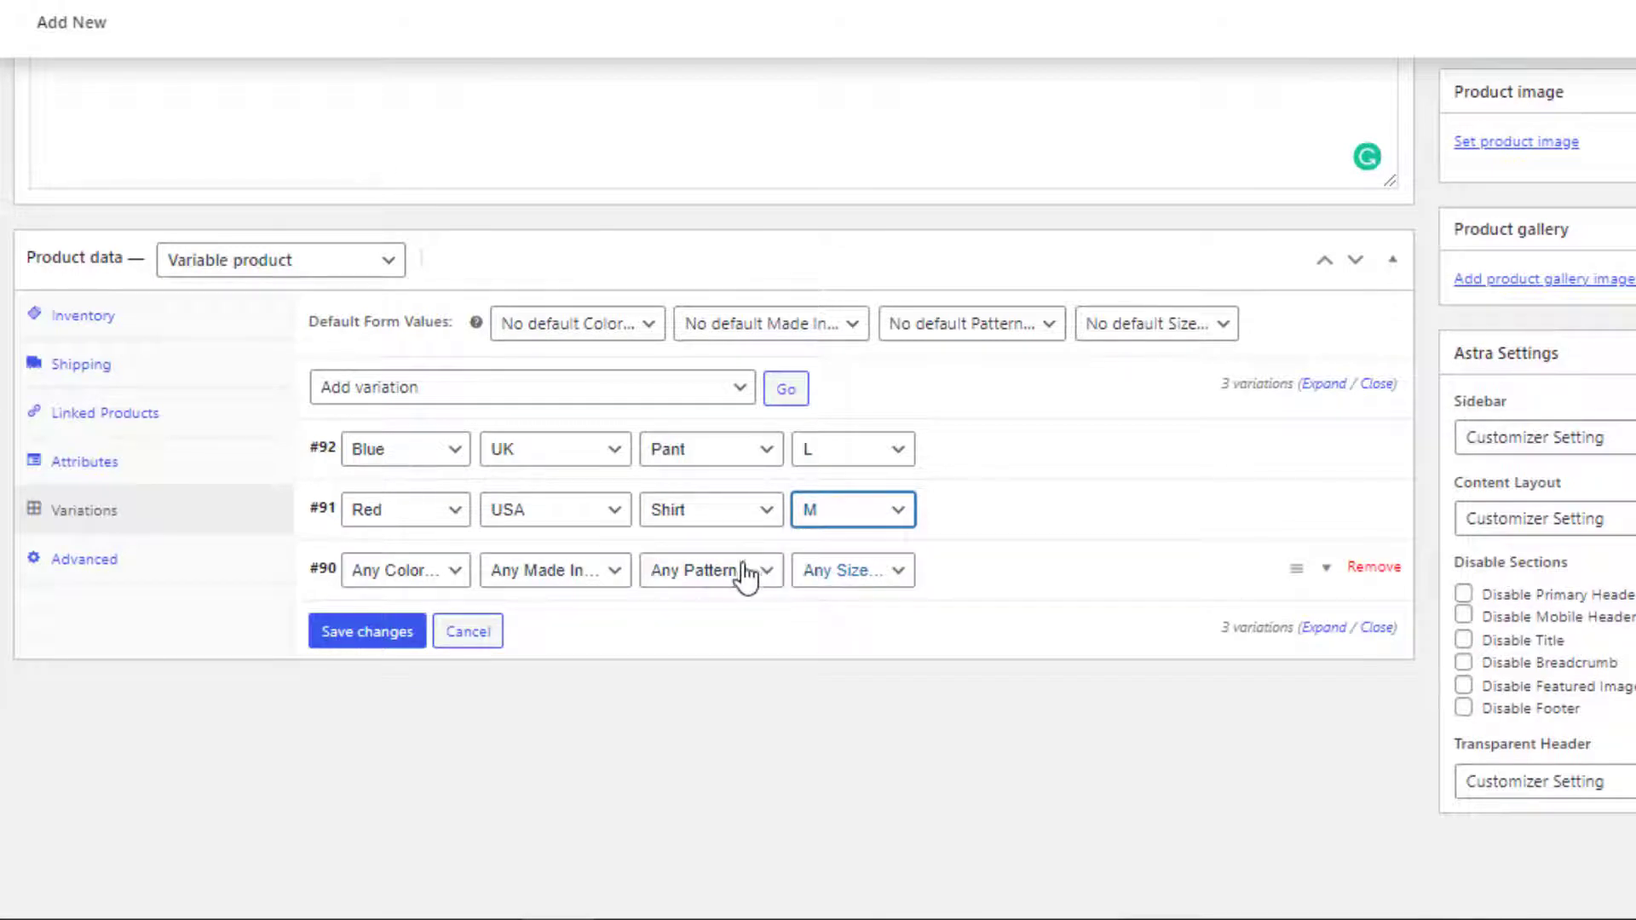
Set variation #90 to Blue, UK, Shirt, M and expand all variation details
{"action": "left_click", "coordinate": [455, 577]}
{"action": "left_click", "coordinate": [425, 619]}
{"action": "left_click", "coordinate": [537, 572]}
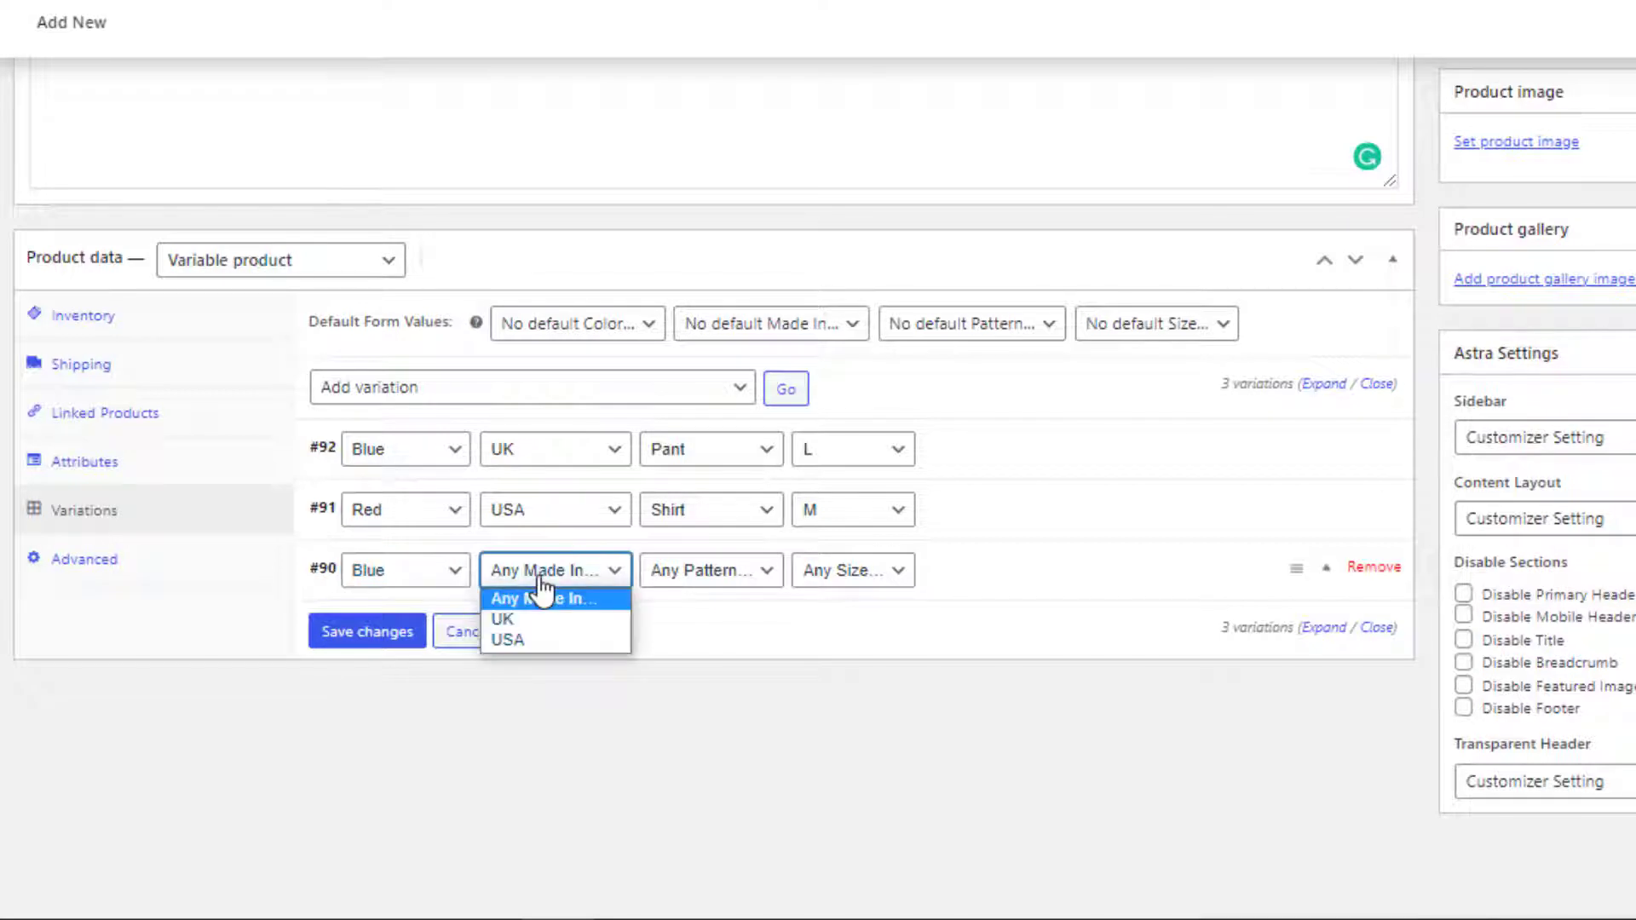
{"action": "left_click", "coordinate": [511, 614]}
{"action": "left_click", "coordinate": [735, 573]}
{"action": "left_click", "coordinate": [697, 640]}
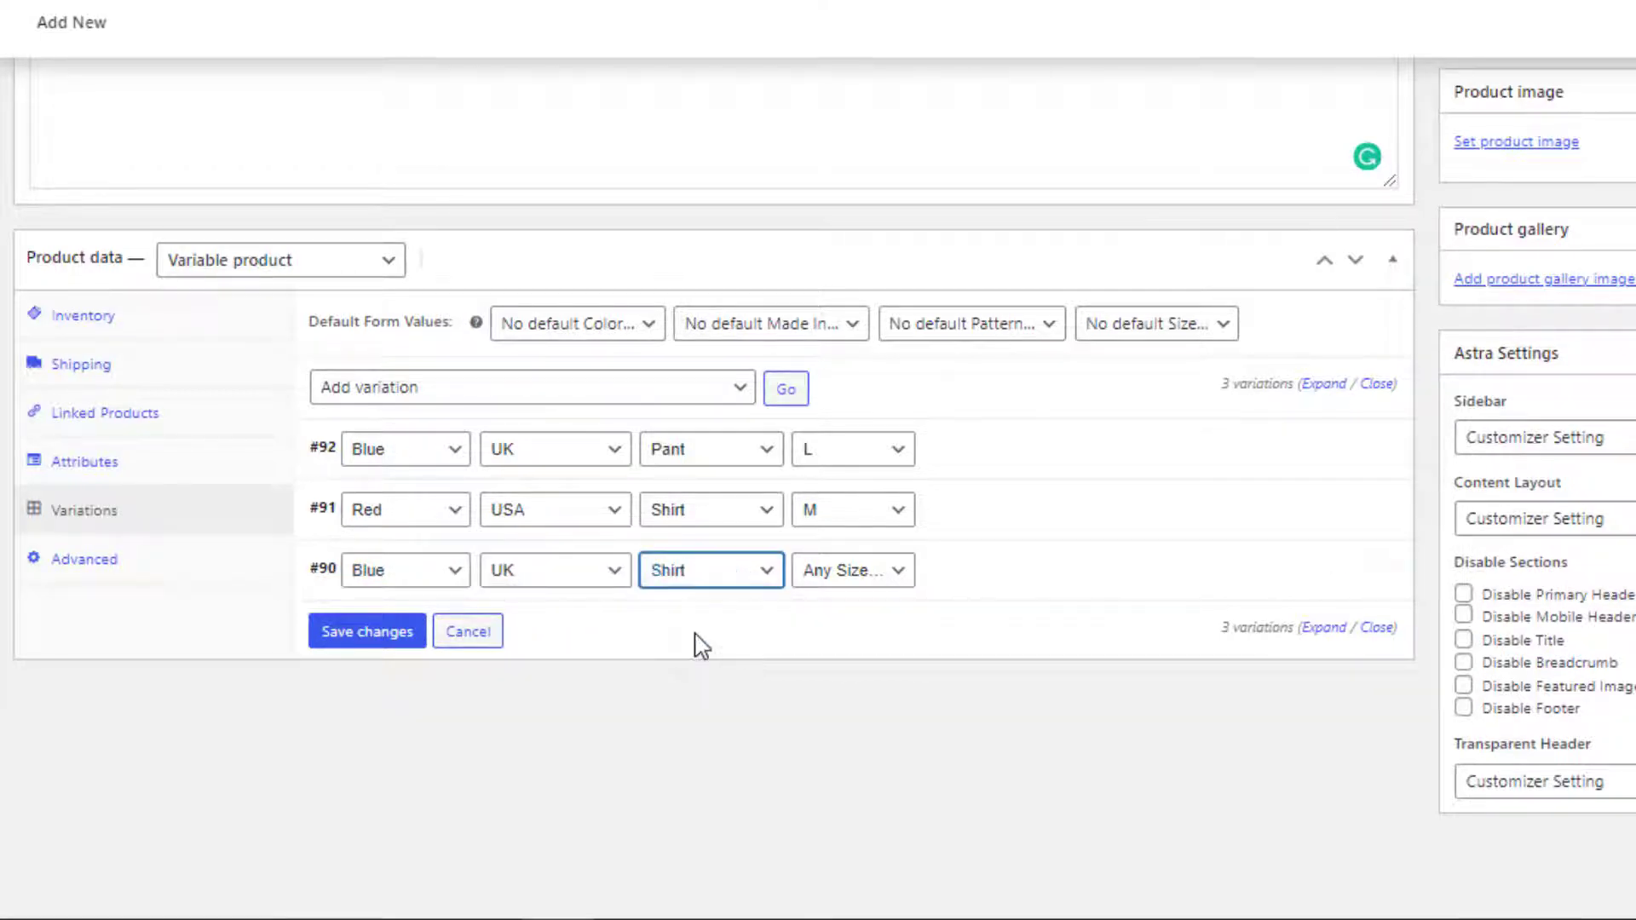
{"action": "left_click", "coordinate": [843, 575]}
{"action": "left_click", "coordinate": [815, 639]}
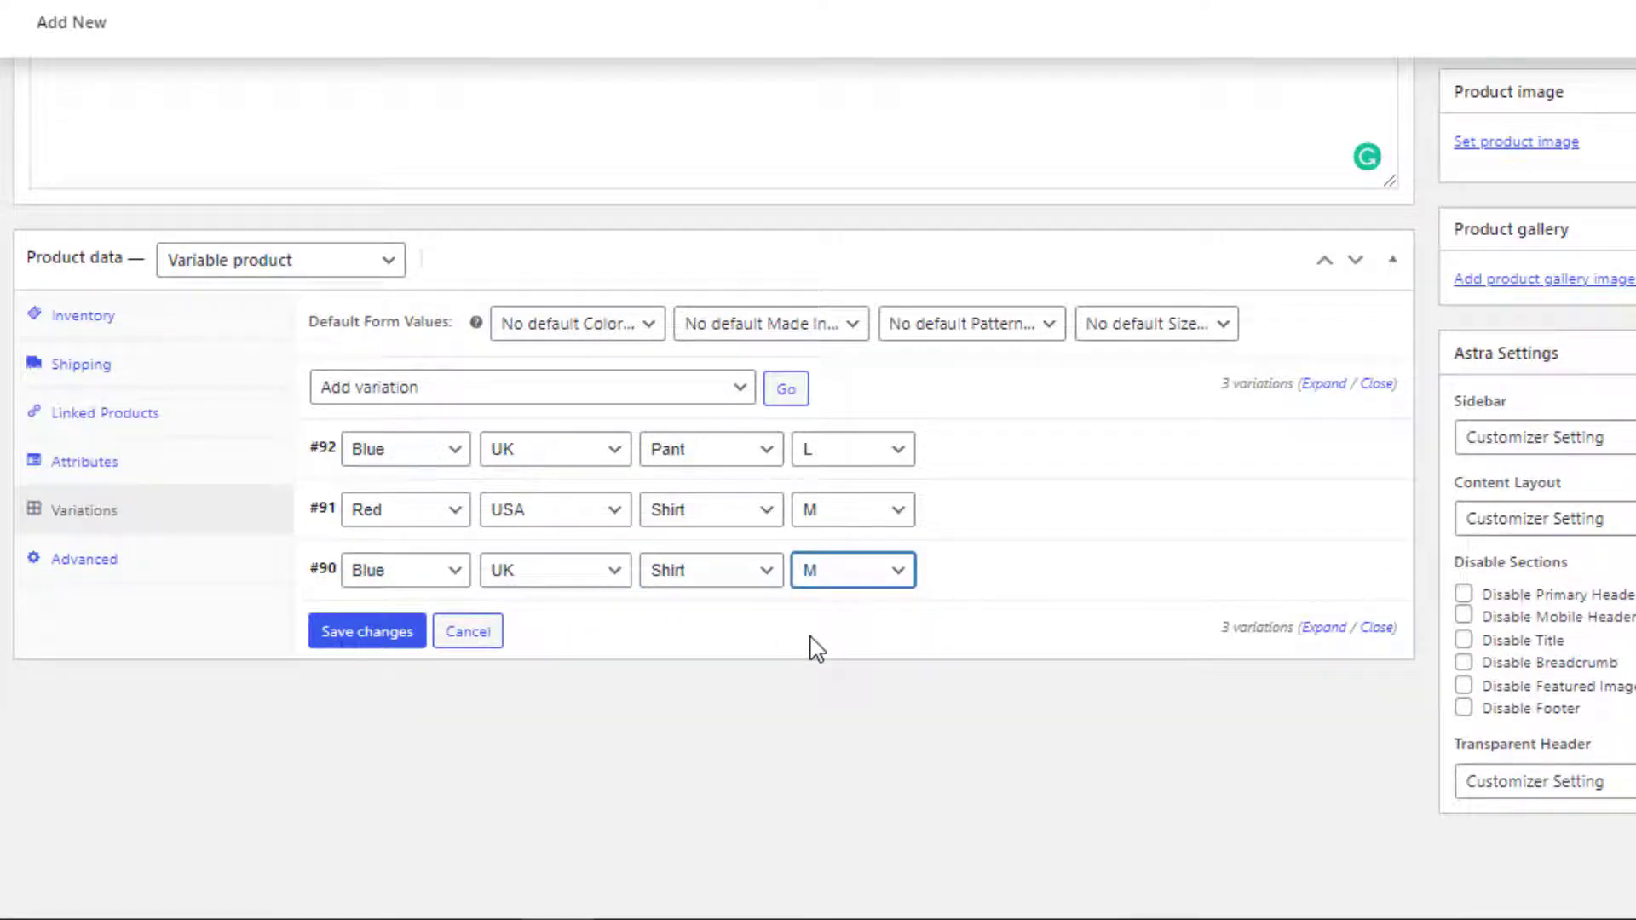
{"action": "left_click", "coordinate": [1324, 386]}
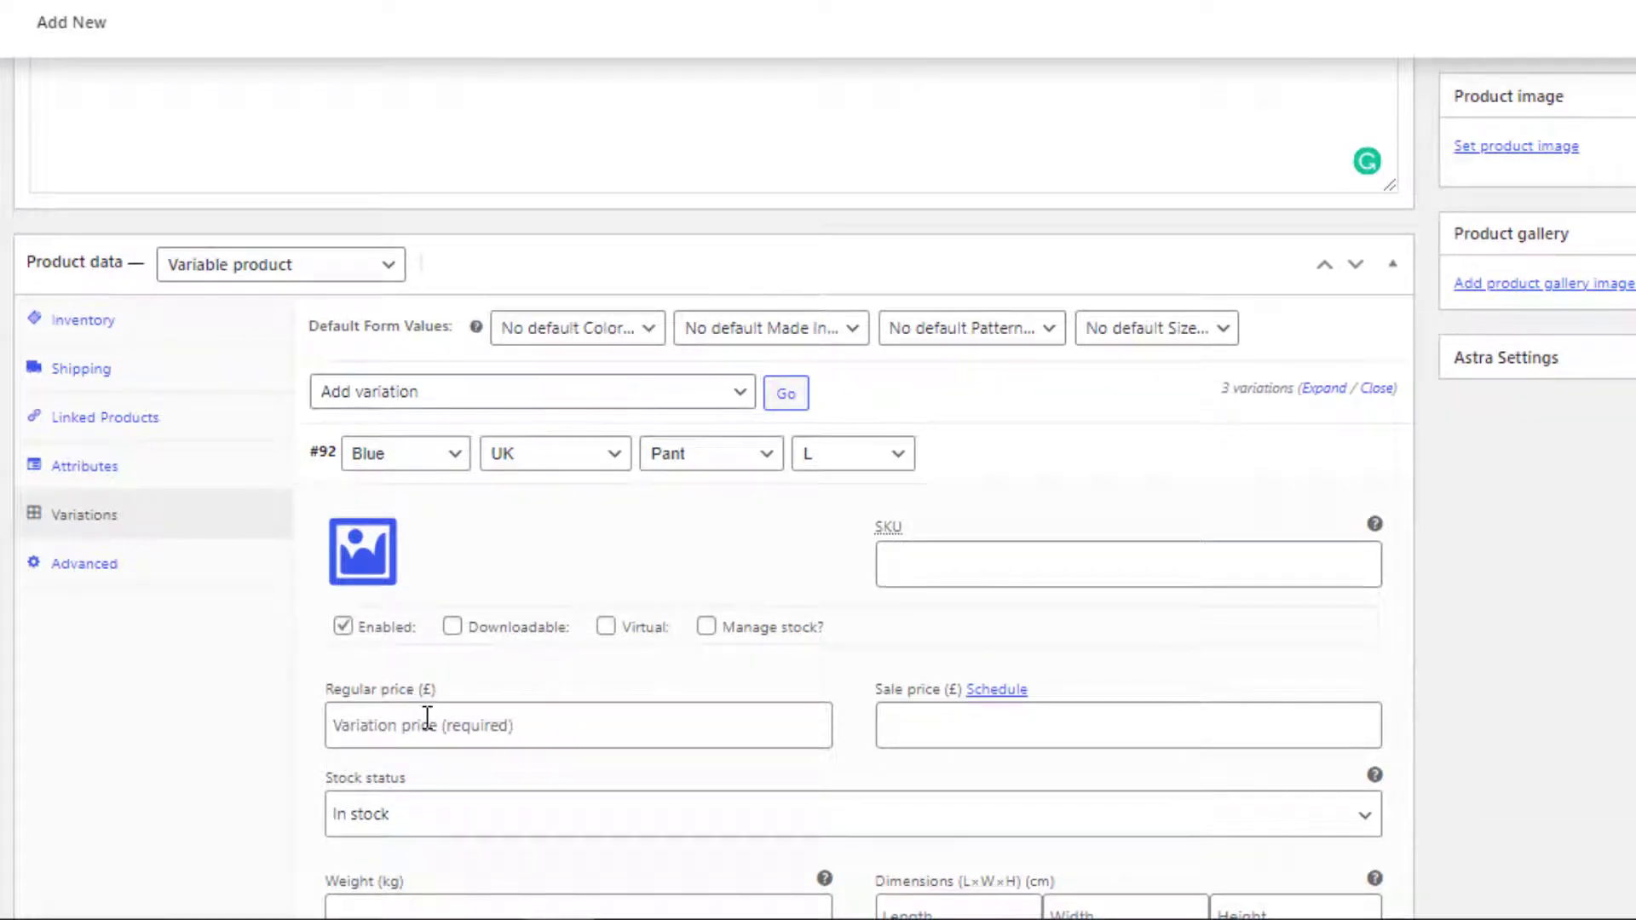
Enter regular prices of 20, 30 and 40 for variations #92, #91 and #90
{"action": "left_click", "coordinate": [428, 718]}
{"action": "type", "text": "2"}
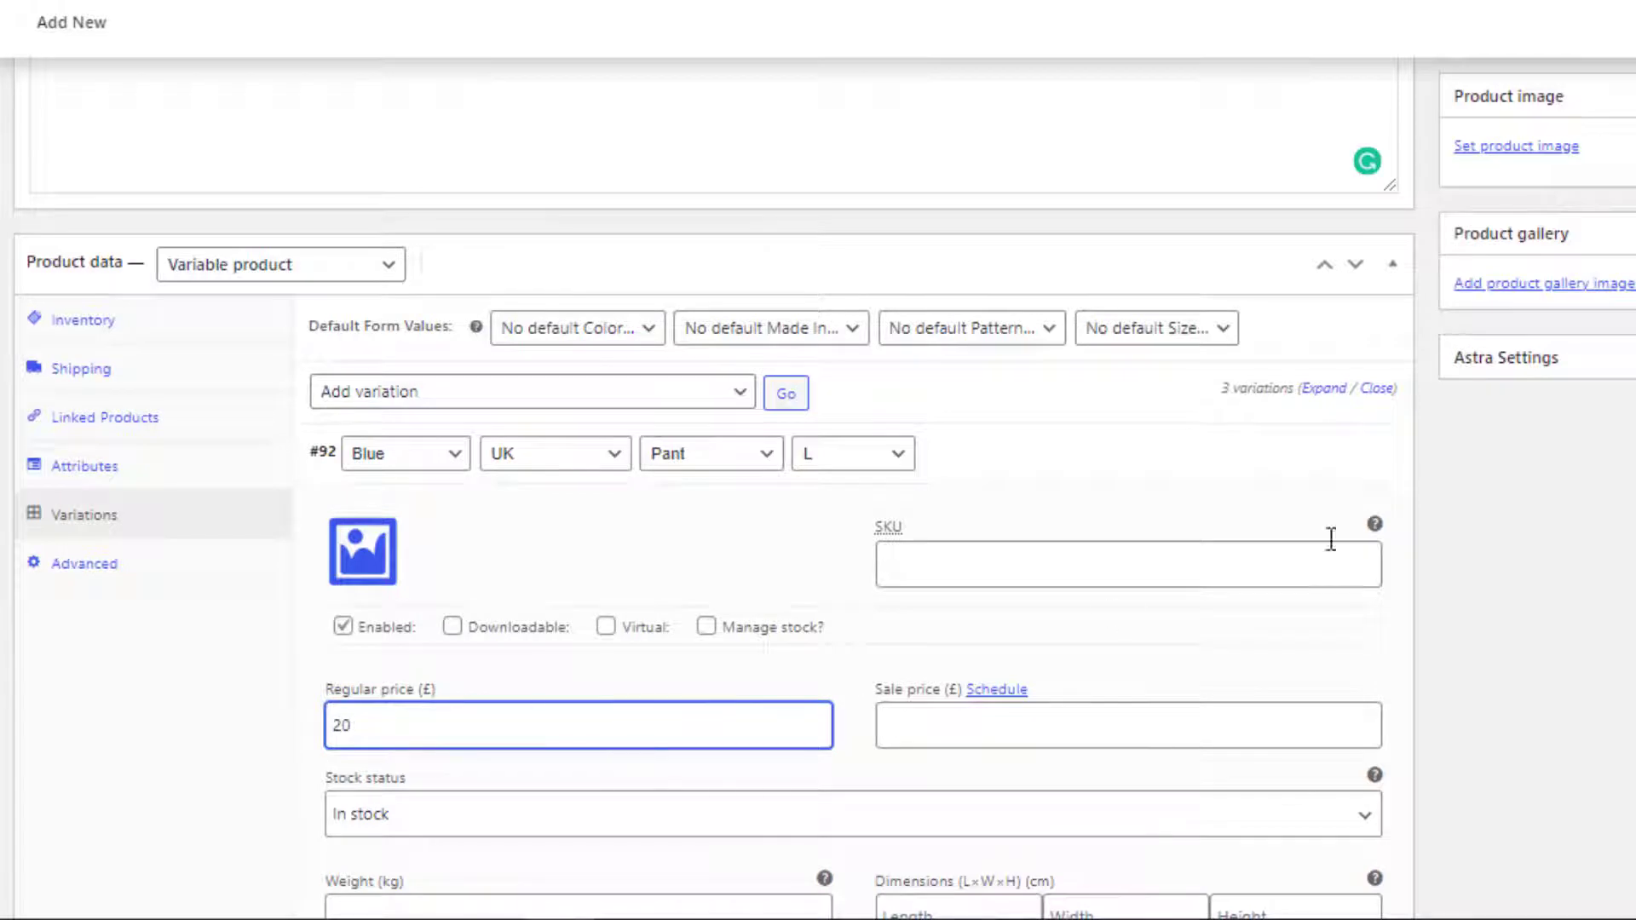
{"action": "type", "text": "0"}
{"action": "scroll", "coordinate": [852, 486], "scroll_direction": "down", "scroll_amount": 14}
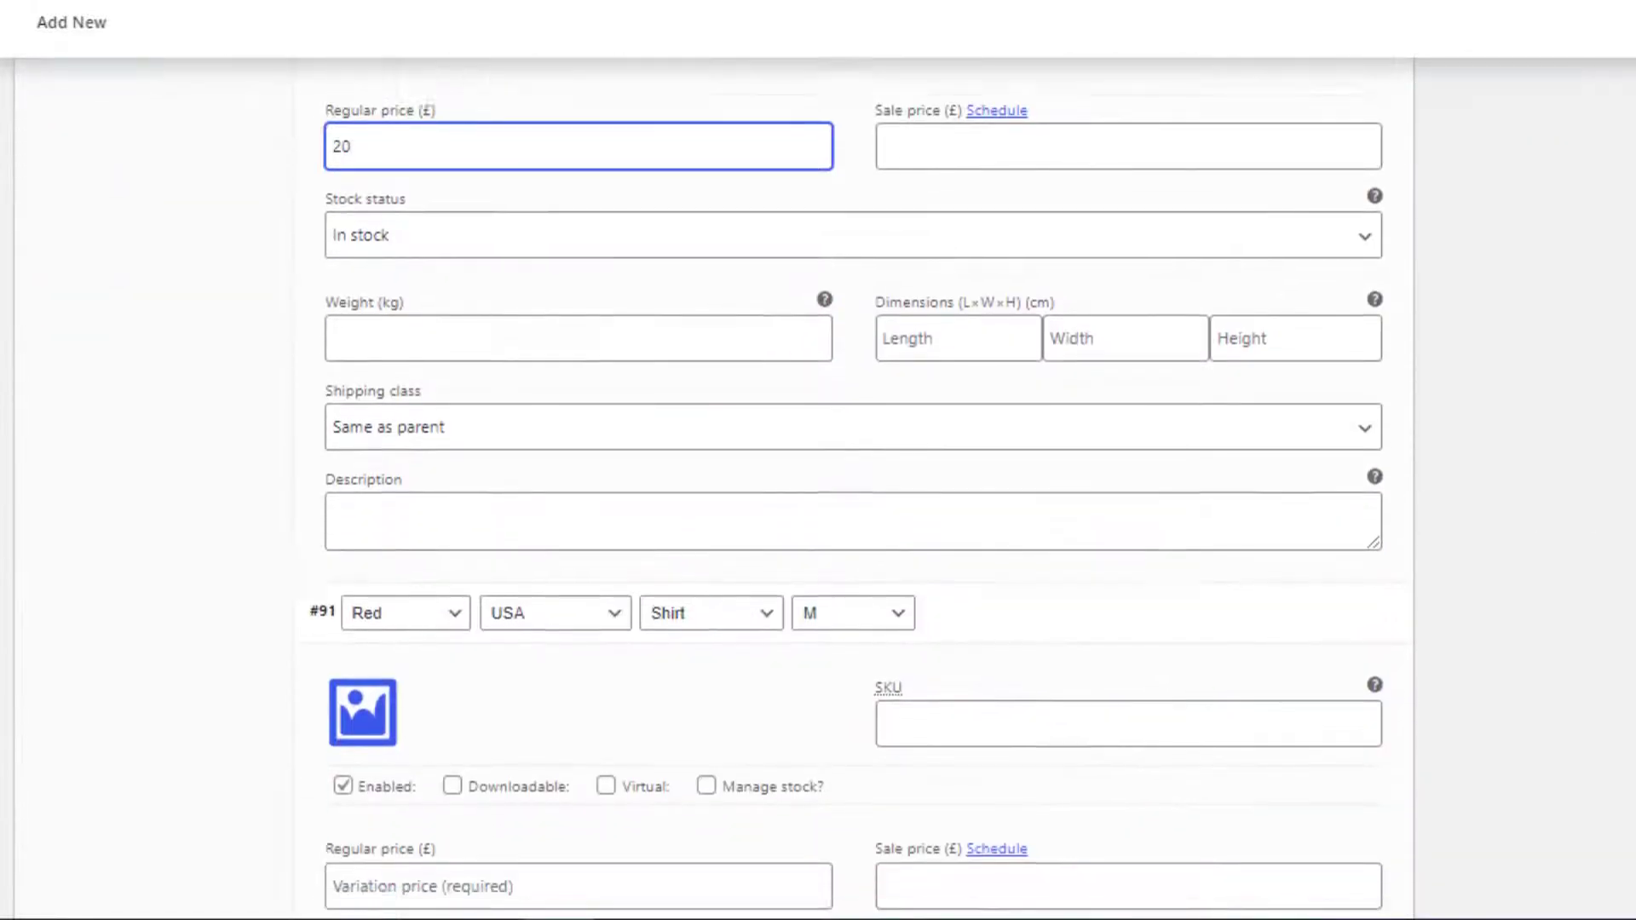
{"action": "left_click", "coordinate": [759, 256]}
{"action": "type", "text": "30"}
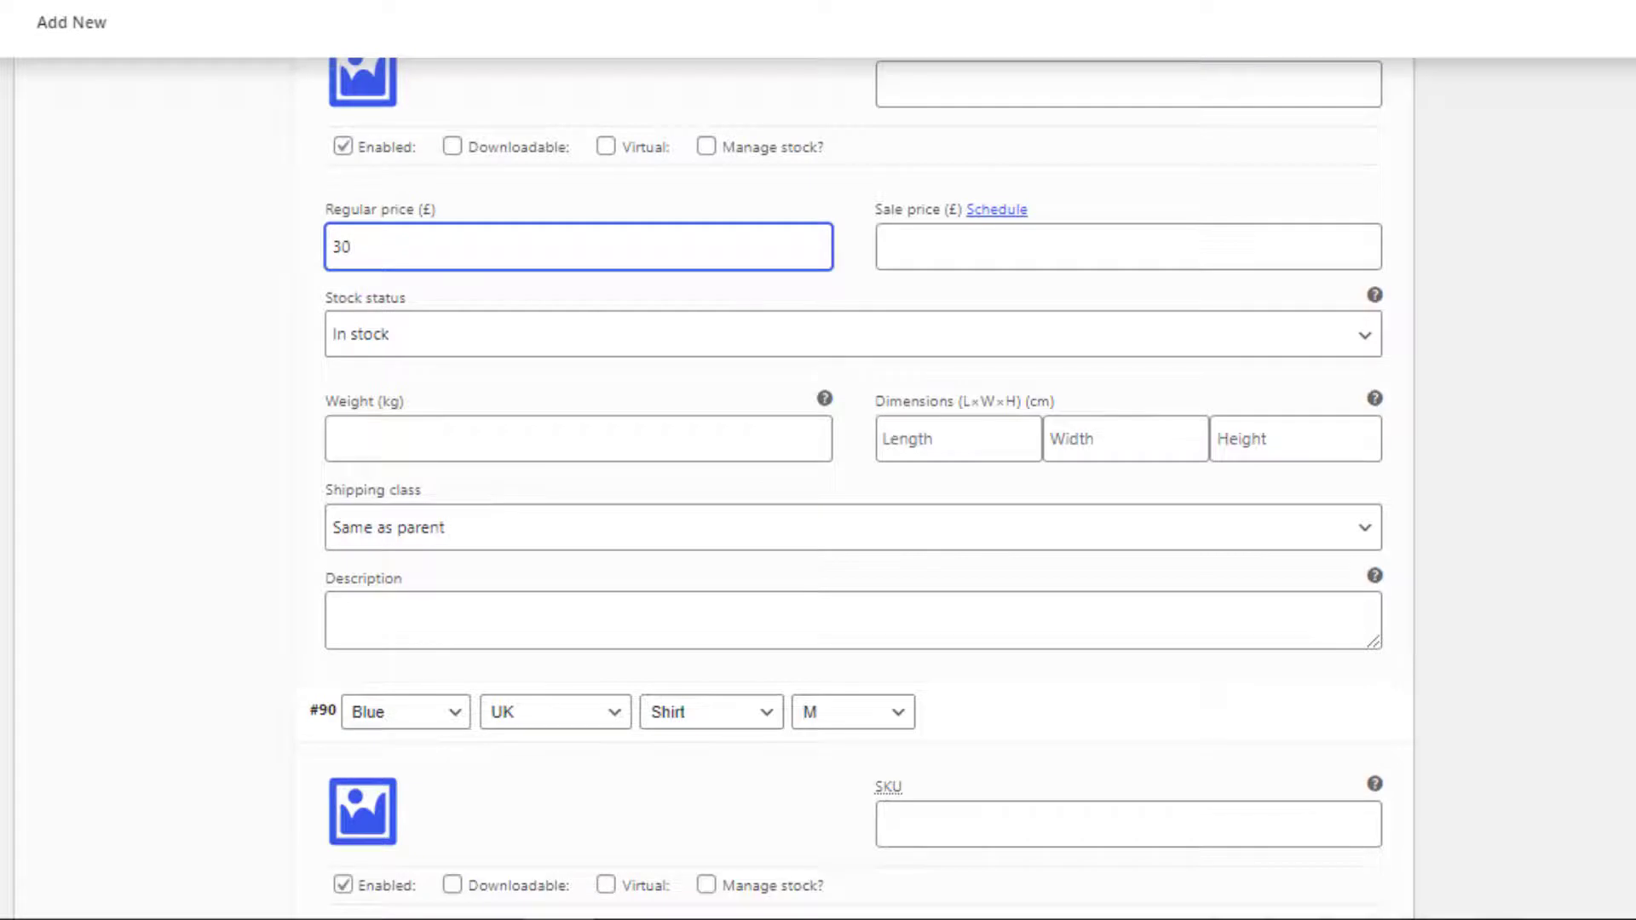
{"action": "scroll", "coordinate": [610, 478], "scroll_direction": "down", "scroll_amount": 6}
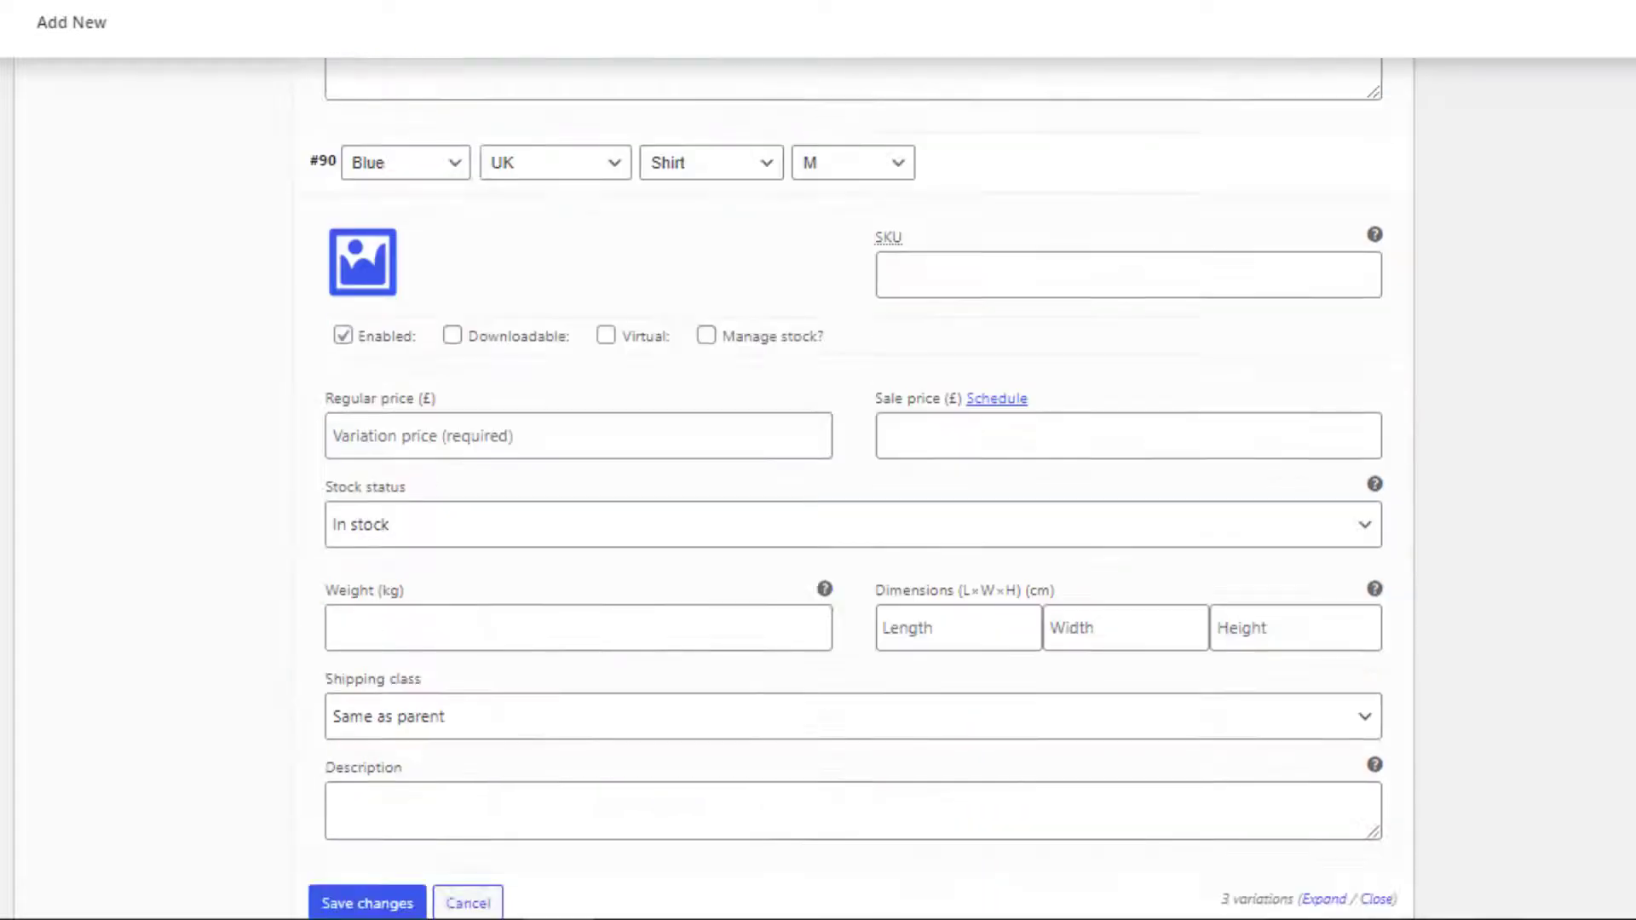
{"action": "left_click", "coordinate": [601, 456]}
{"action": "type", "text": "40"}
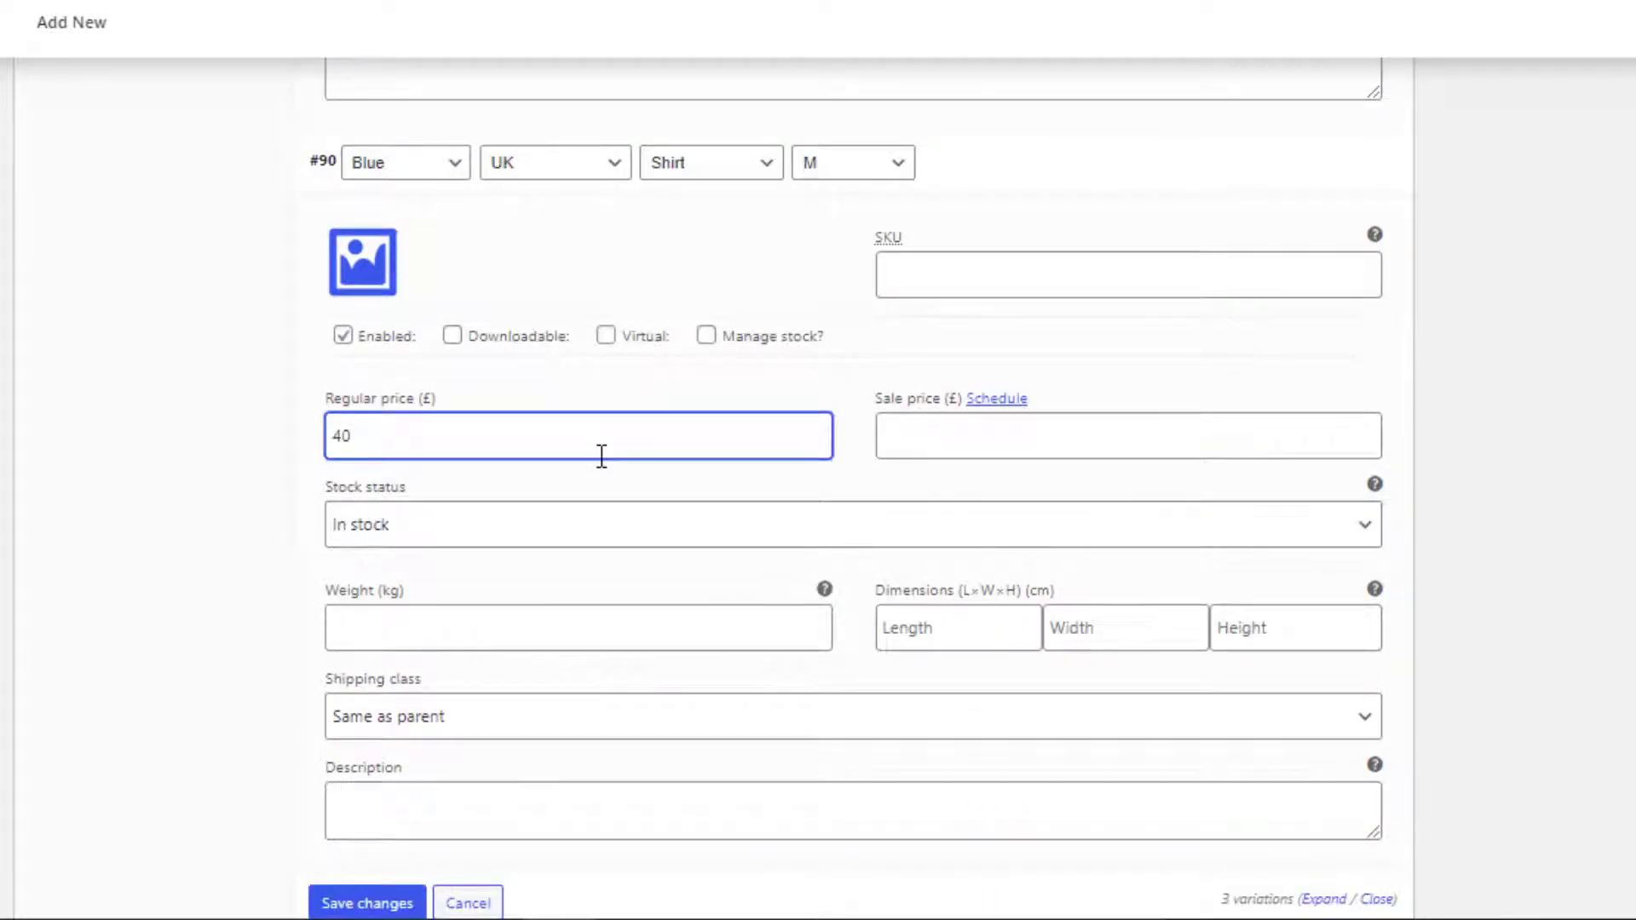
{"action": "scroll", "coordinate": [818, 477], "scroll_direction": "up", "scroll_amount": 15}
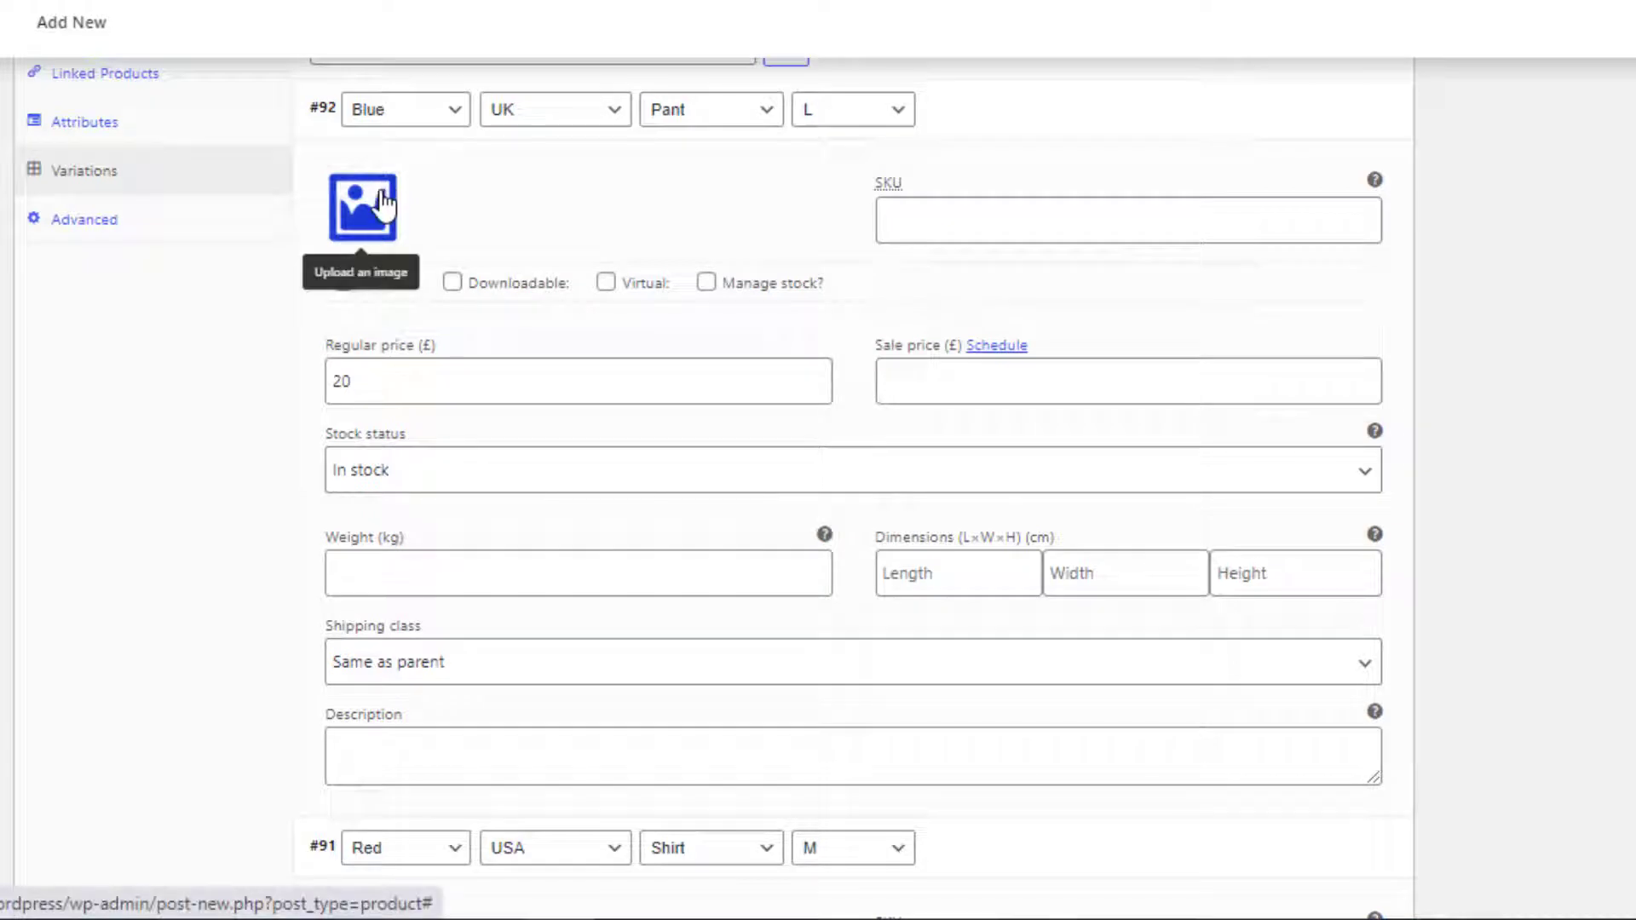
Give #92 the blue pants, #91 the red shirt, #90 the blue shirt image, and save the variations
{"action": "left_click", "coordinate": [385, 230]}
{"action": "left_click", "coordinate": [332, 396]}
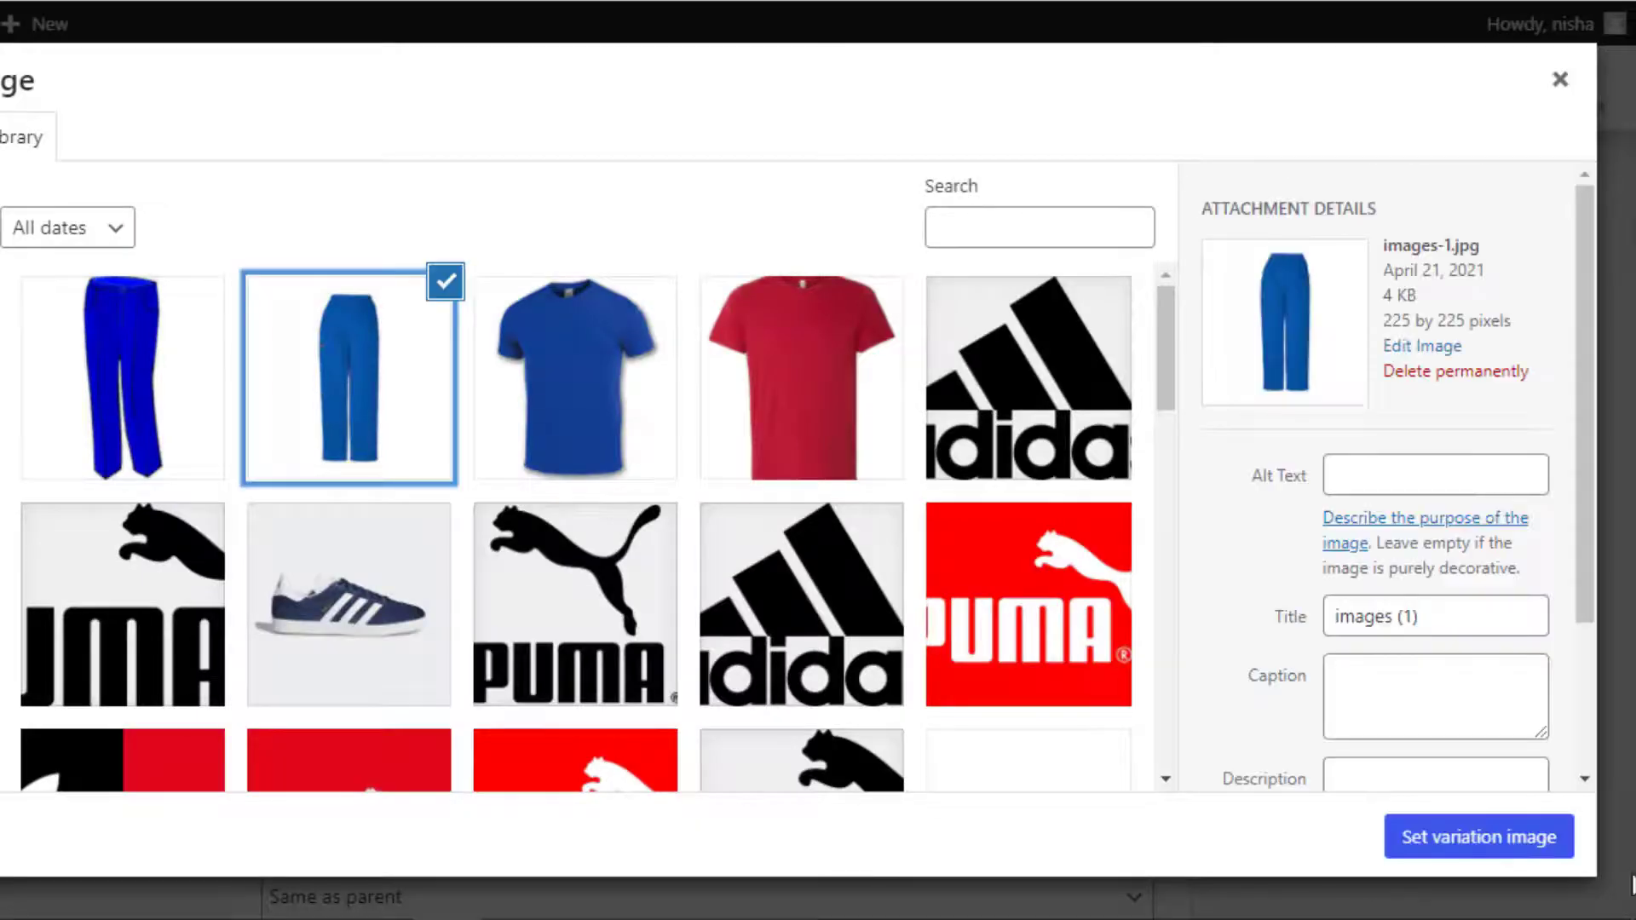
{"action": "left_click", "coordinate": [1443, 844]}
{"action": "scroll", "coordinate": [852, 494], "scroll_direction": "down", "scroll_amount": 5}
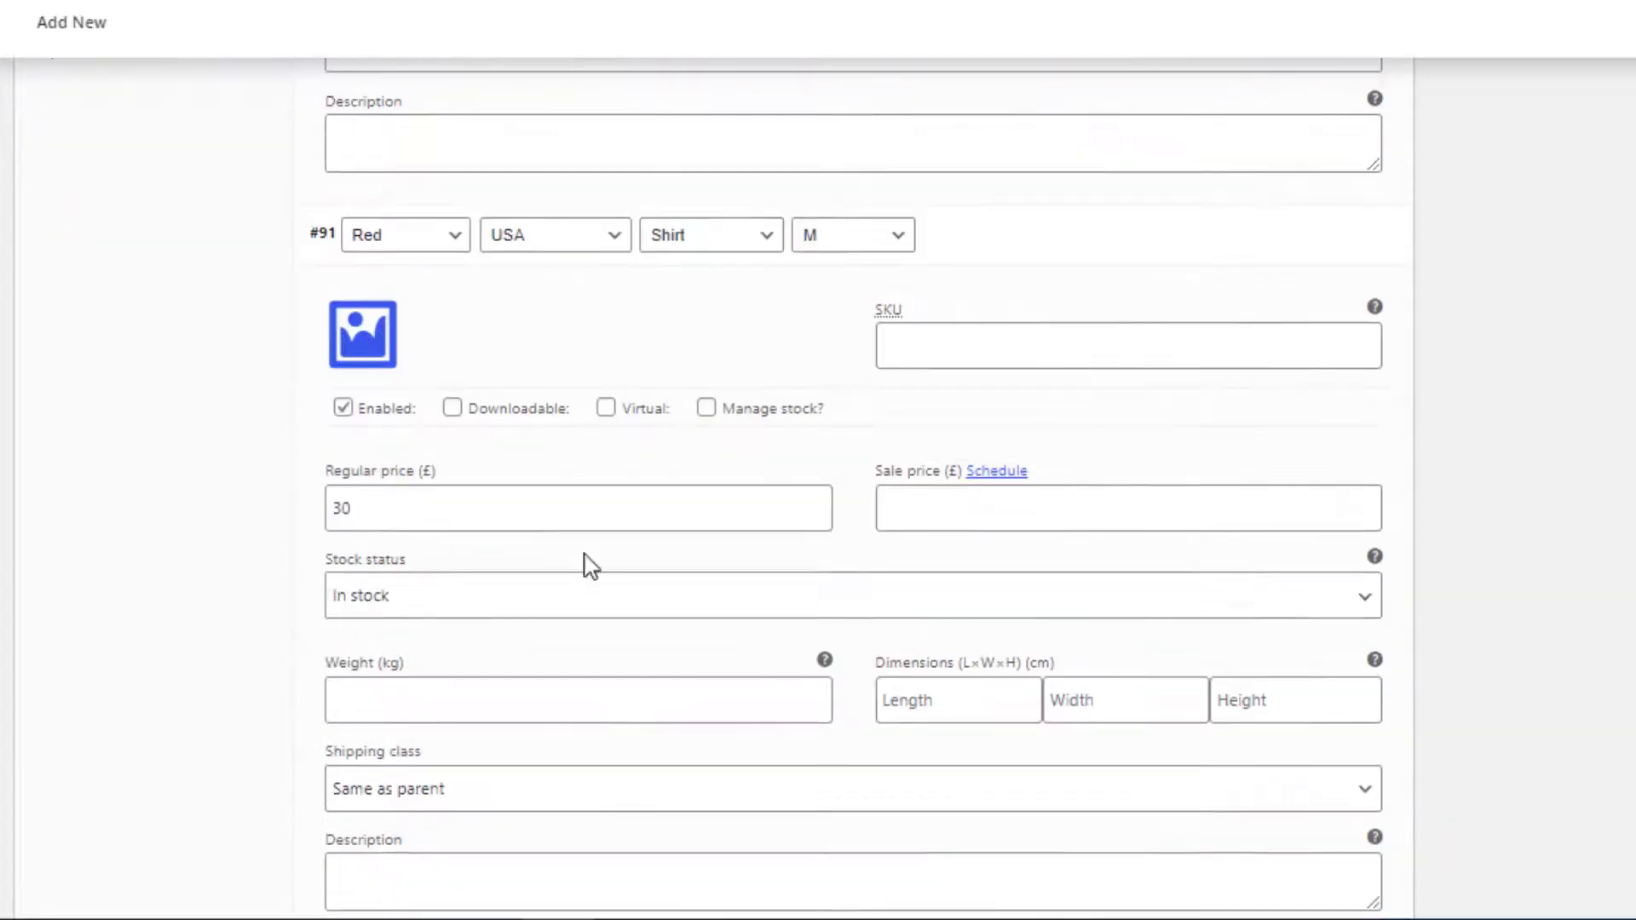
{"action": "left_click", "coordinate": [373, 358]}
{"action": "left_click", "coordinate": [839, 354]}
{"action": "left_click", "coordinate": [1465, 845]}
{"action": "scroll", "coordinate": [852, 494], "scroll_direction": "down", "scroll_amount": 7}
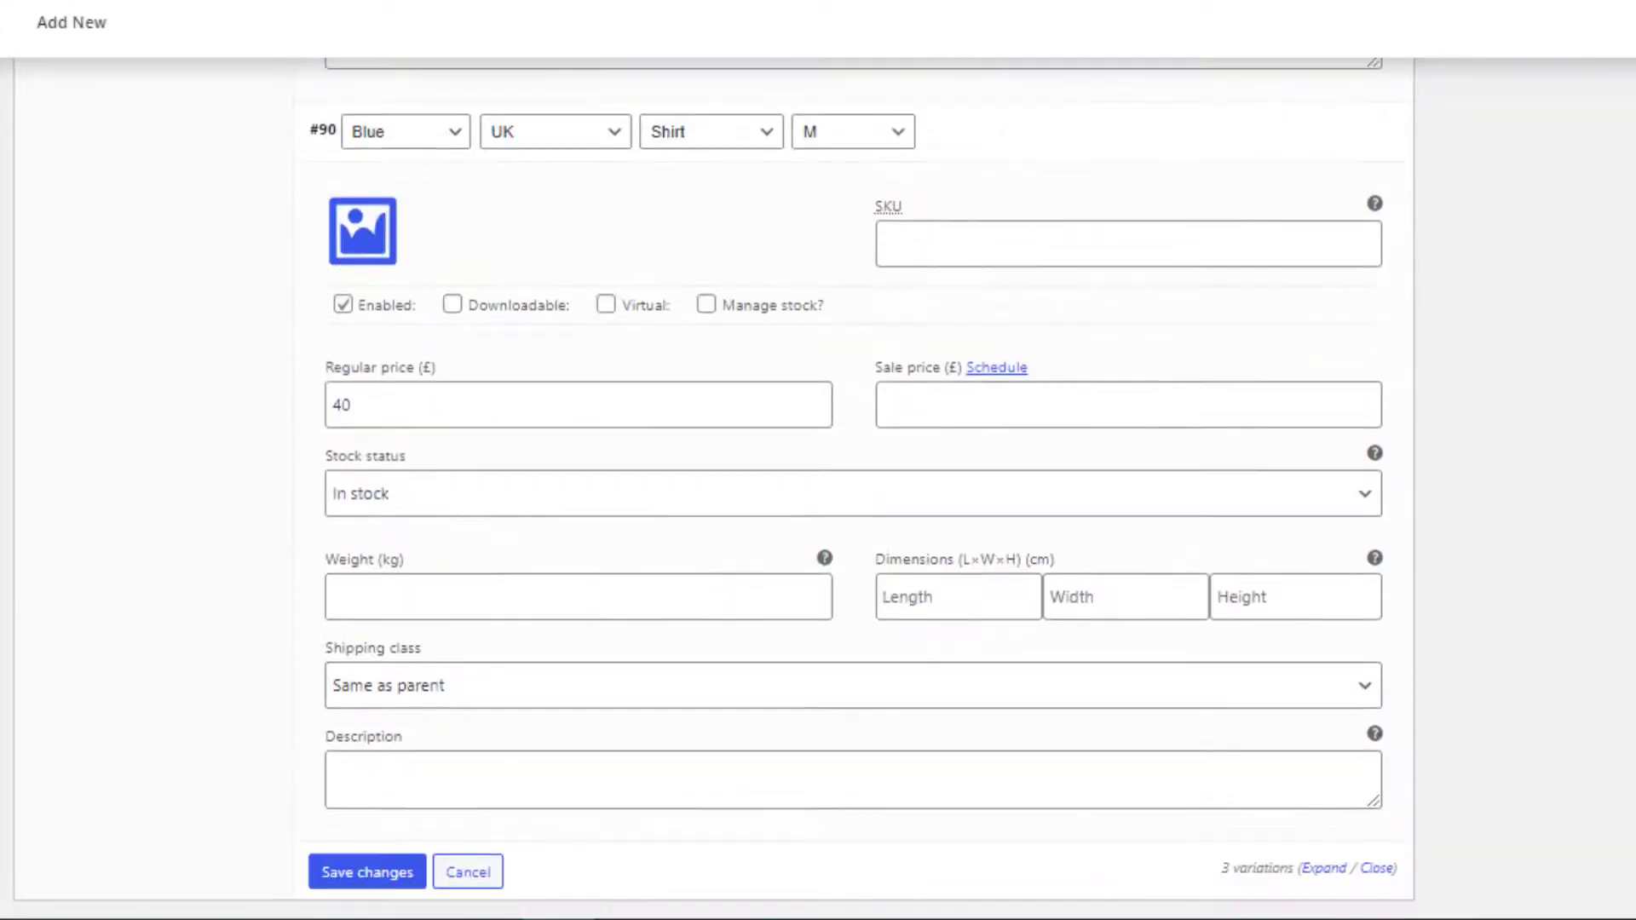
{"action": "left_click", "coordinate": [392, 243]}
{"action": "left_click", "coordinate": [610, 401]}
{"action": "left_click", "coordinate": [1494, 838]}
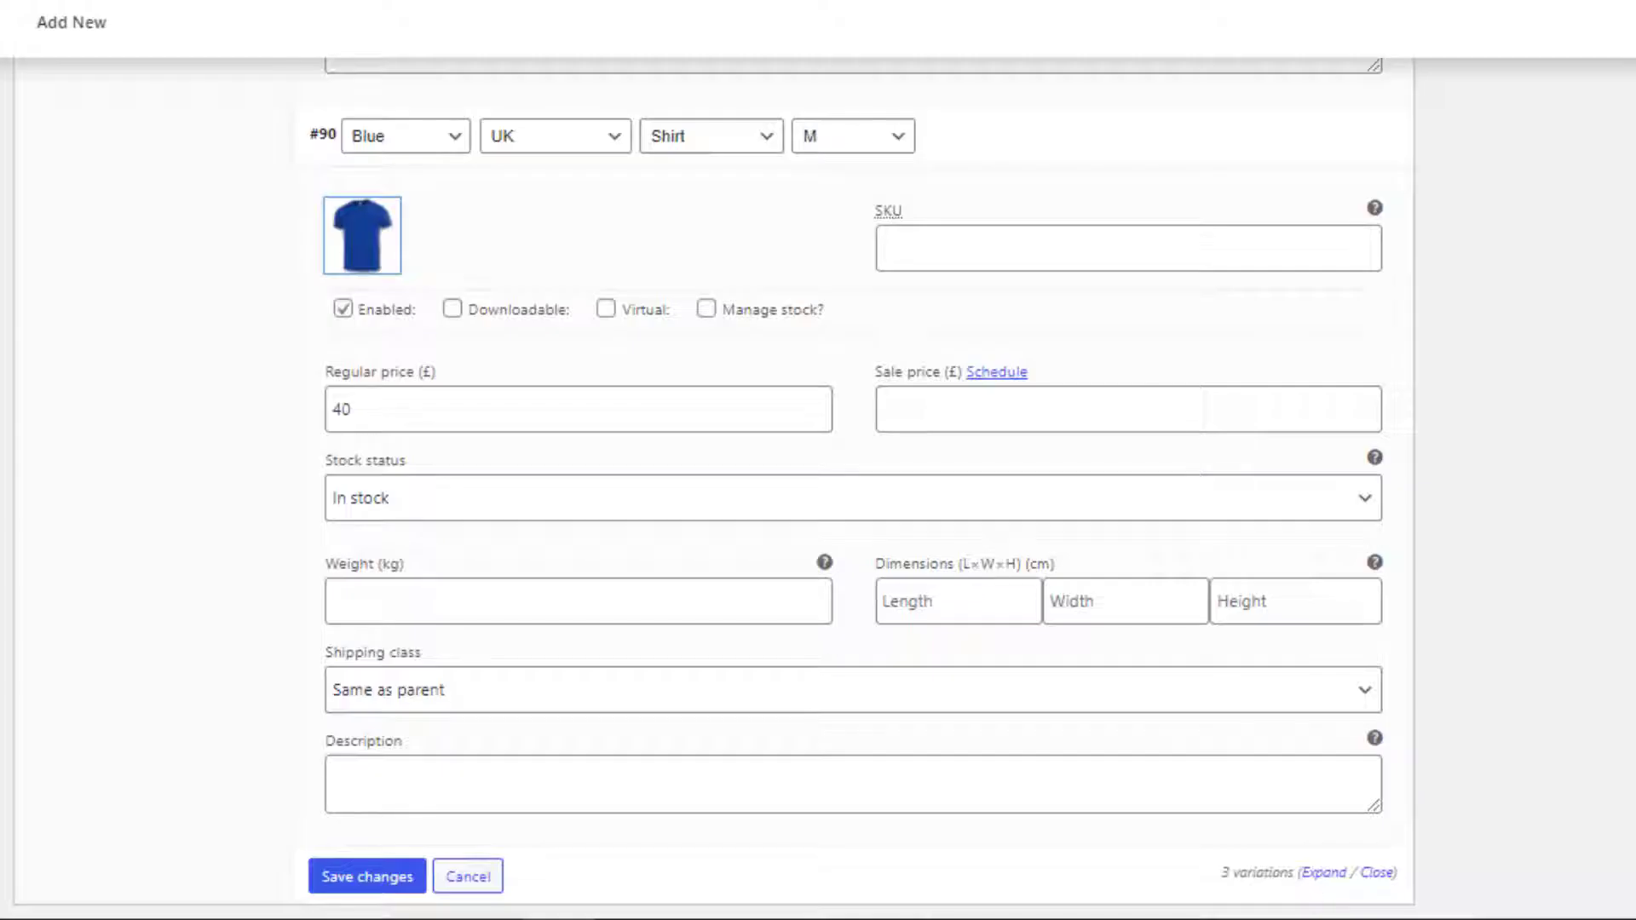
{"action": "left_click", "coordinate": [339, 886]}
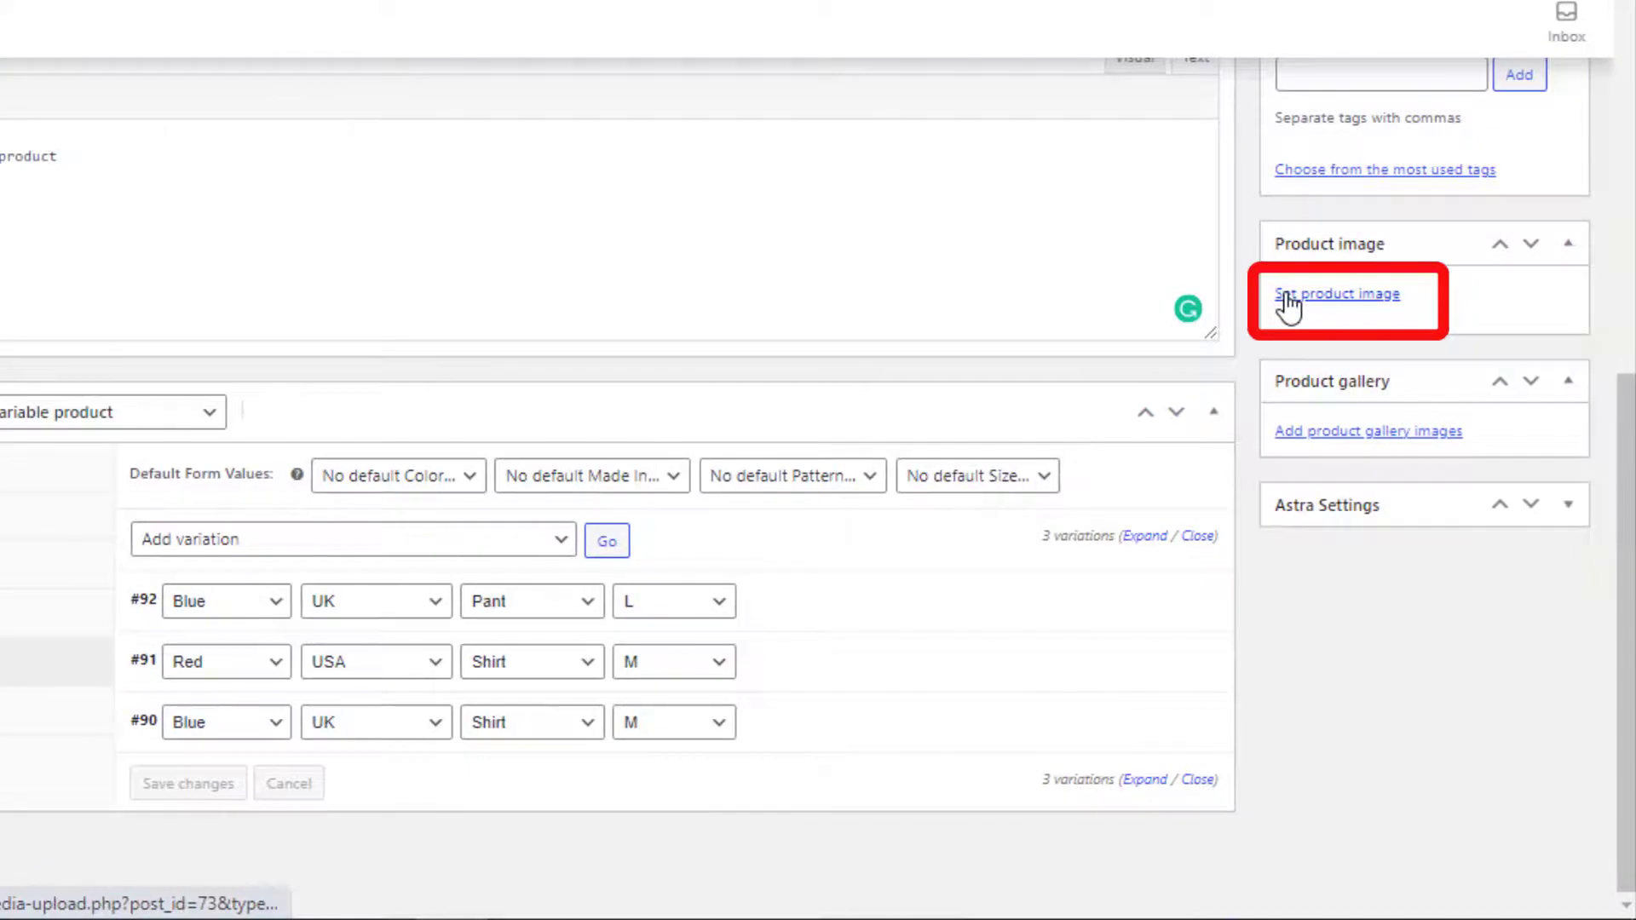
Set the red sweater and jeans photo as the main product image
{"action": "left_click", "coordinate": [1304, 305]}
{"action": "left_click", "coordinate": [216, 413]}
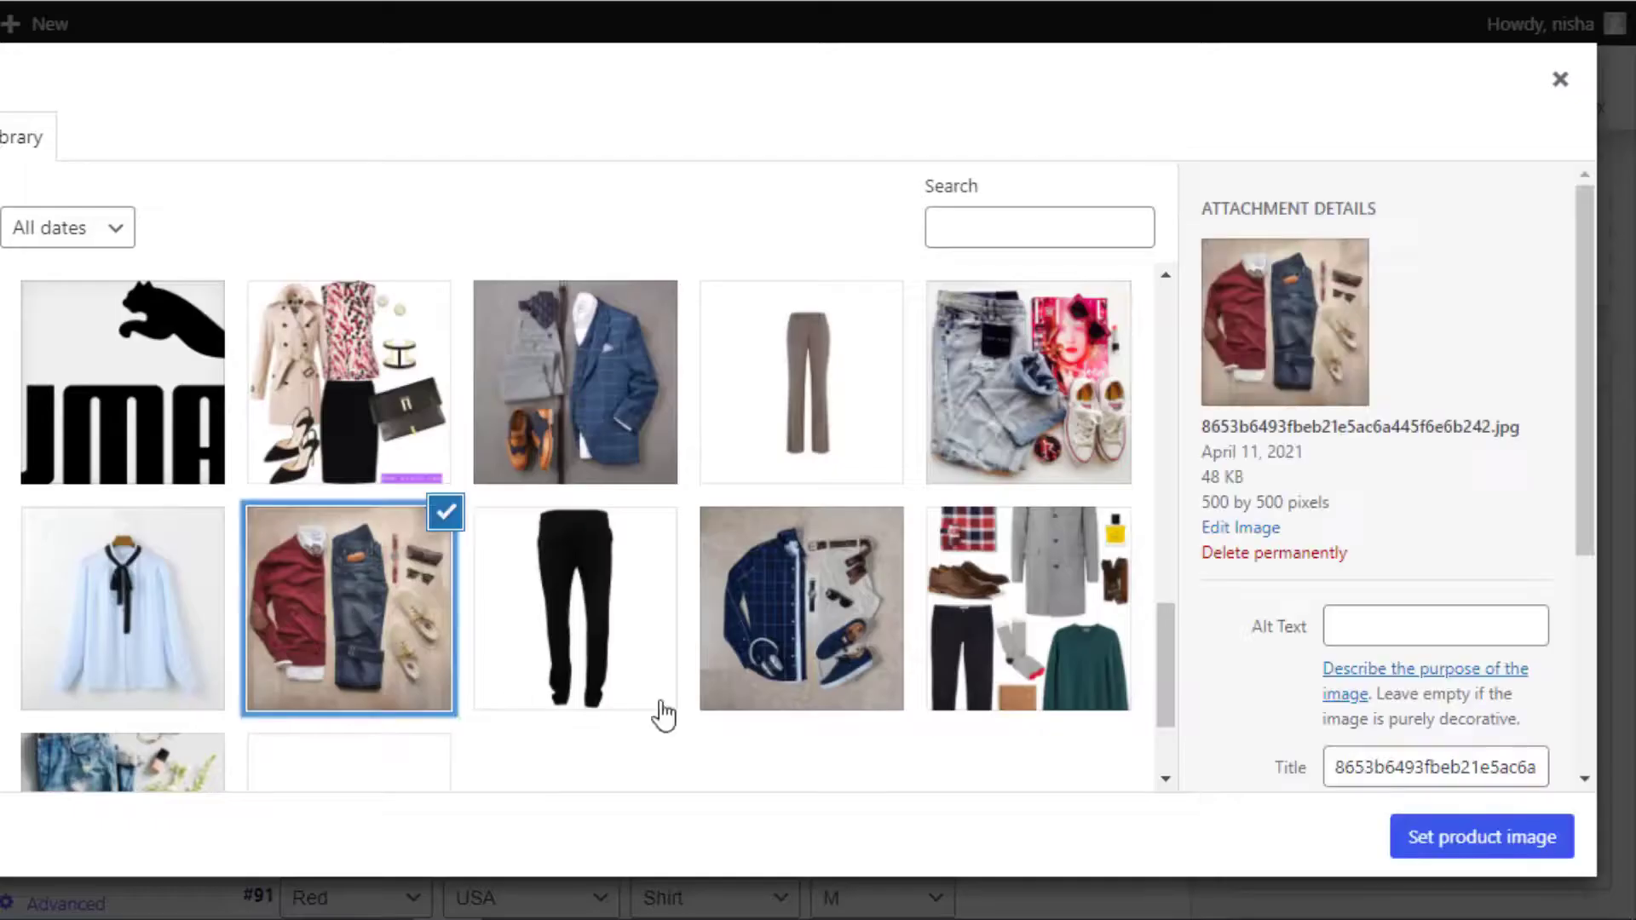
{"action": "left_click", "coordinate": [1534, 839]}
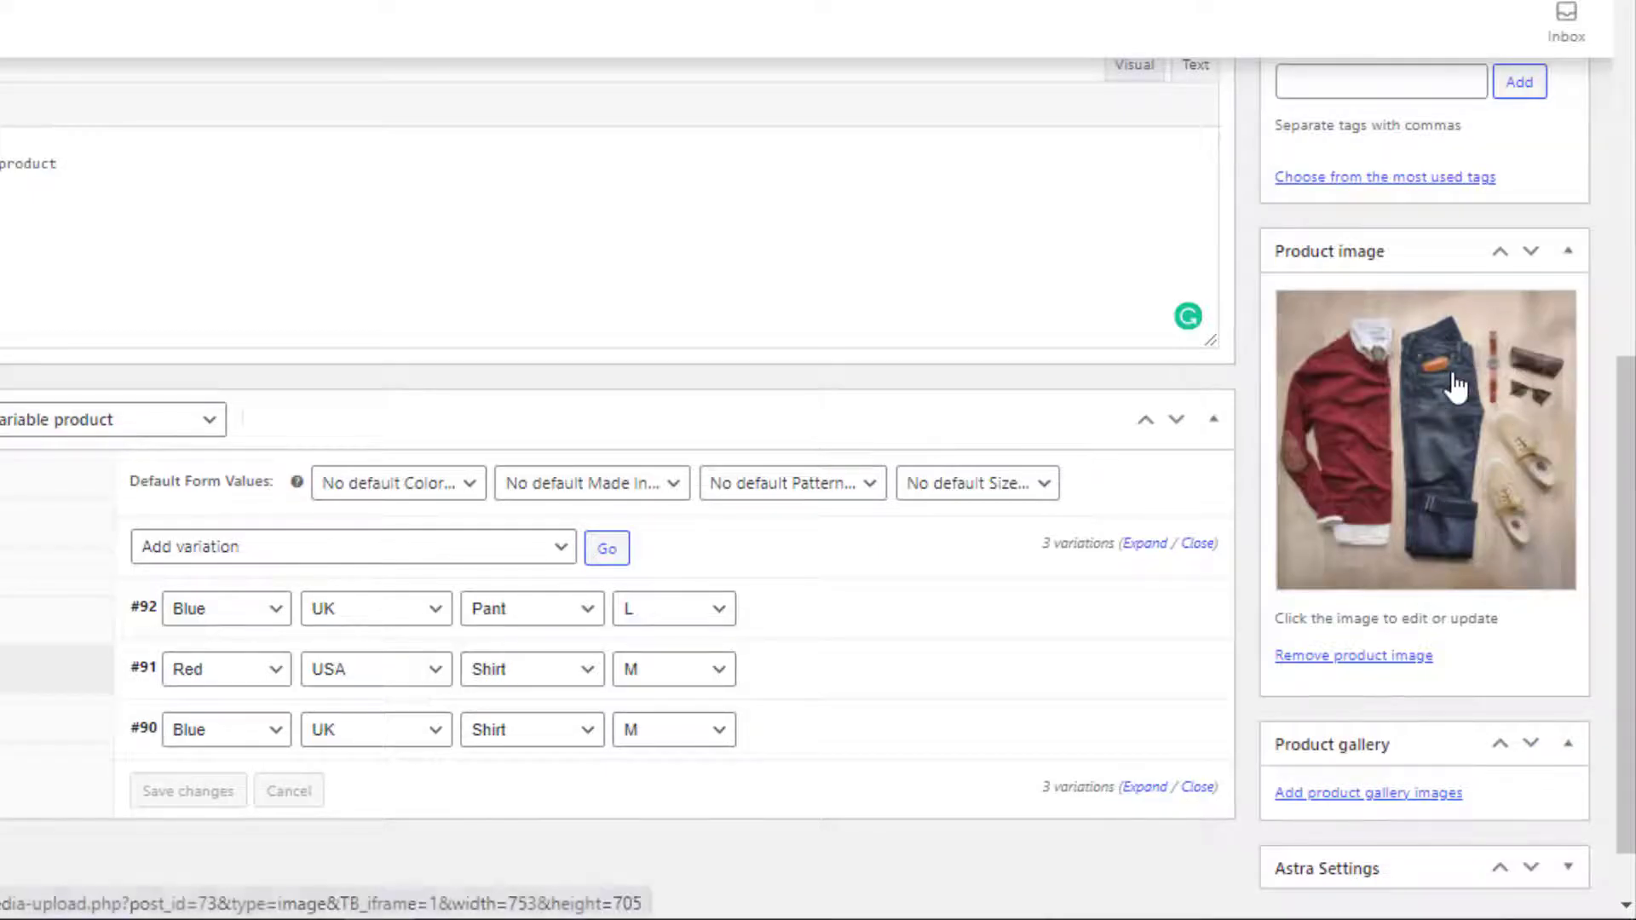
{"action": "scroll", "coordinate": [1425, 440], "scroll_direction": "up", "scroll_amount": 6}
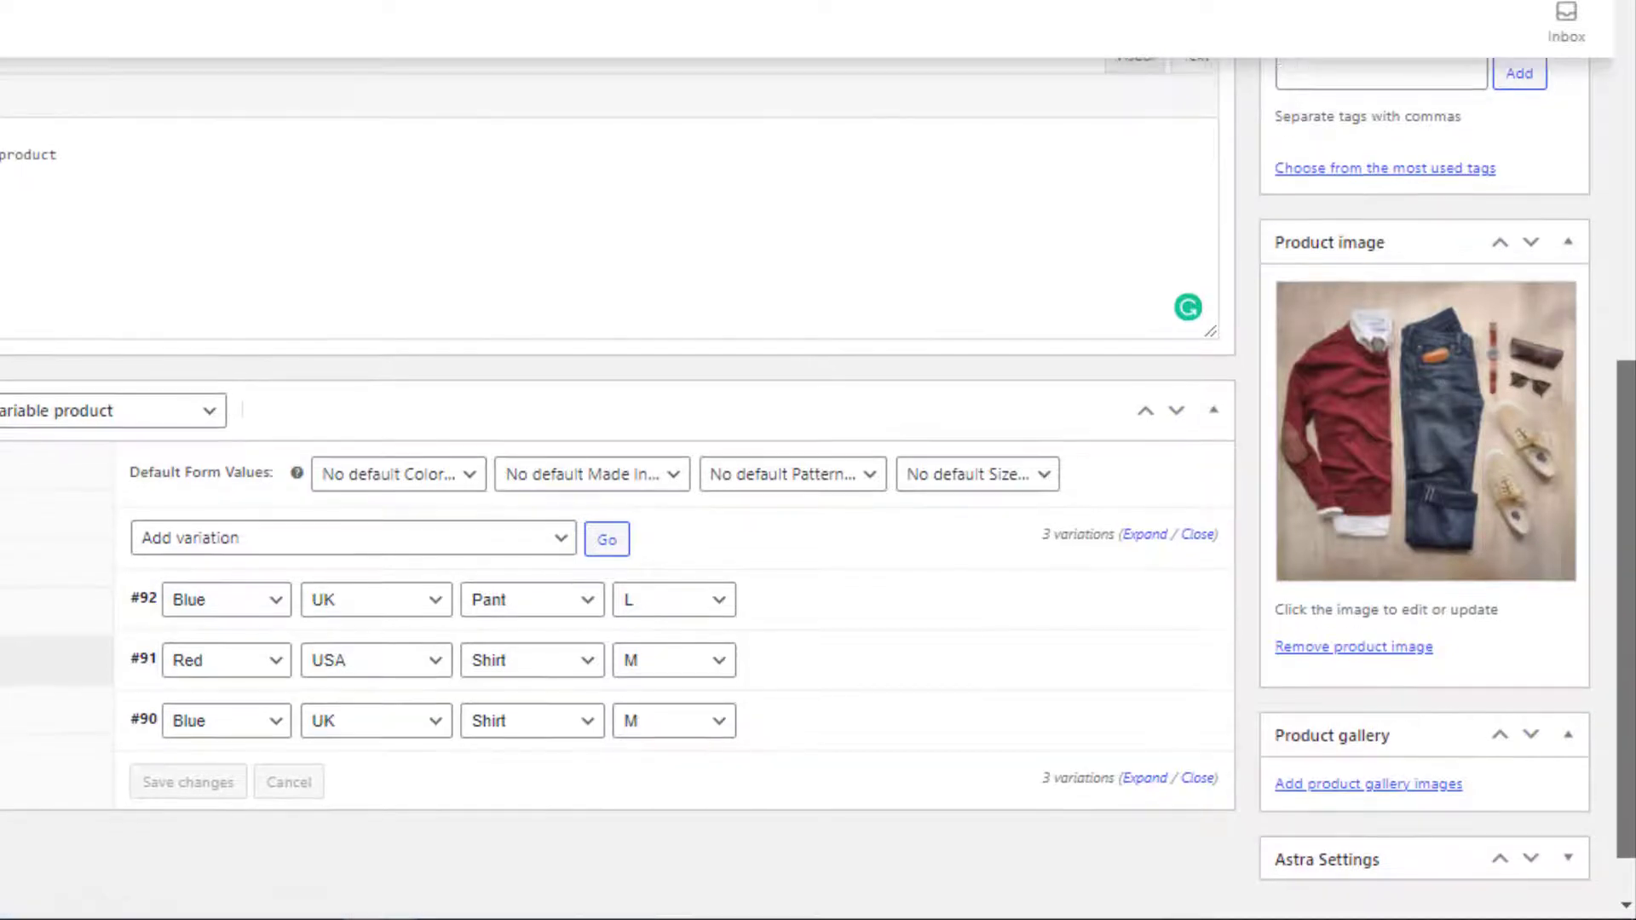
{"action": "scroll", "coordinate": [1624, 331], "scroll_direction": "up", "scroll_amount": 3}
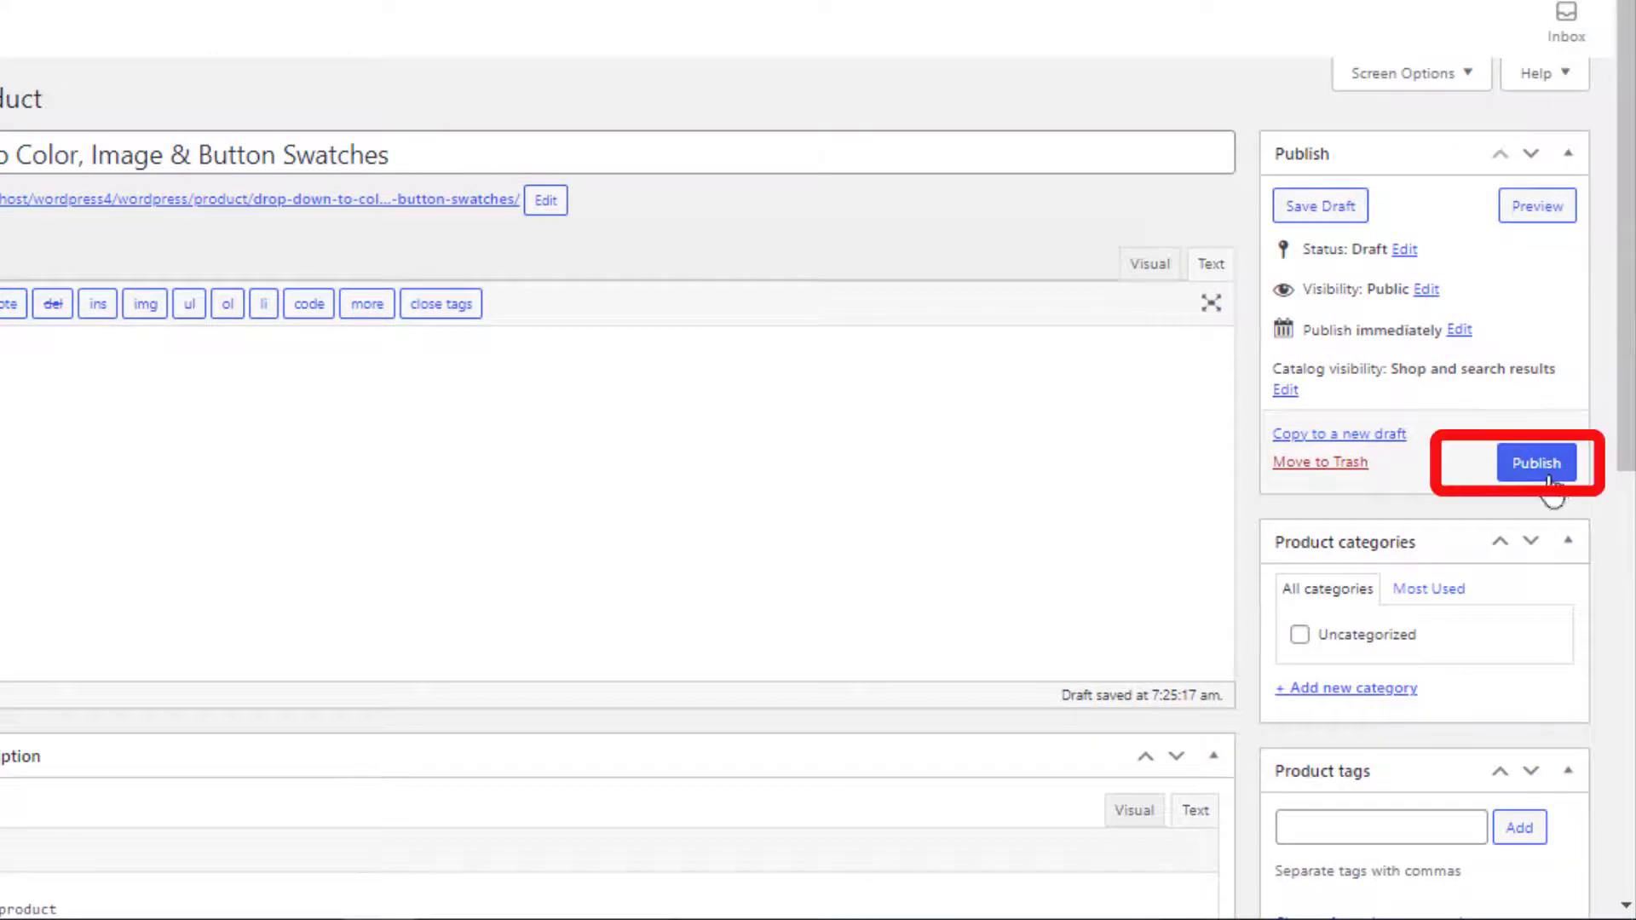
Publish the swatches product and load its page on the storefront
{"action": "left_click", "coordinate": [1551, 469]}
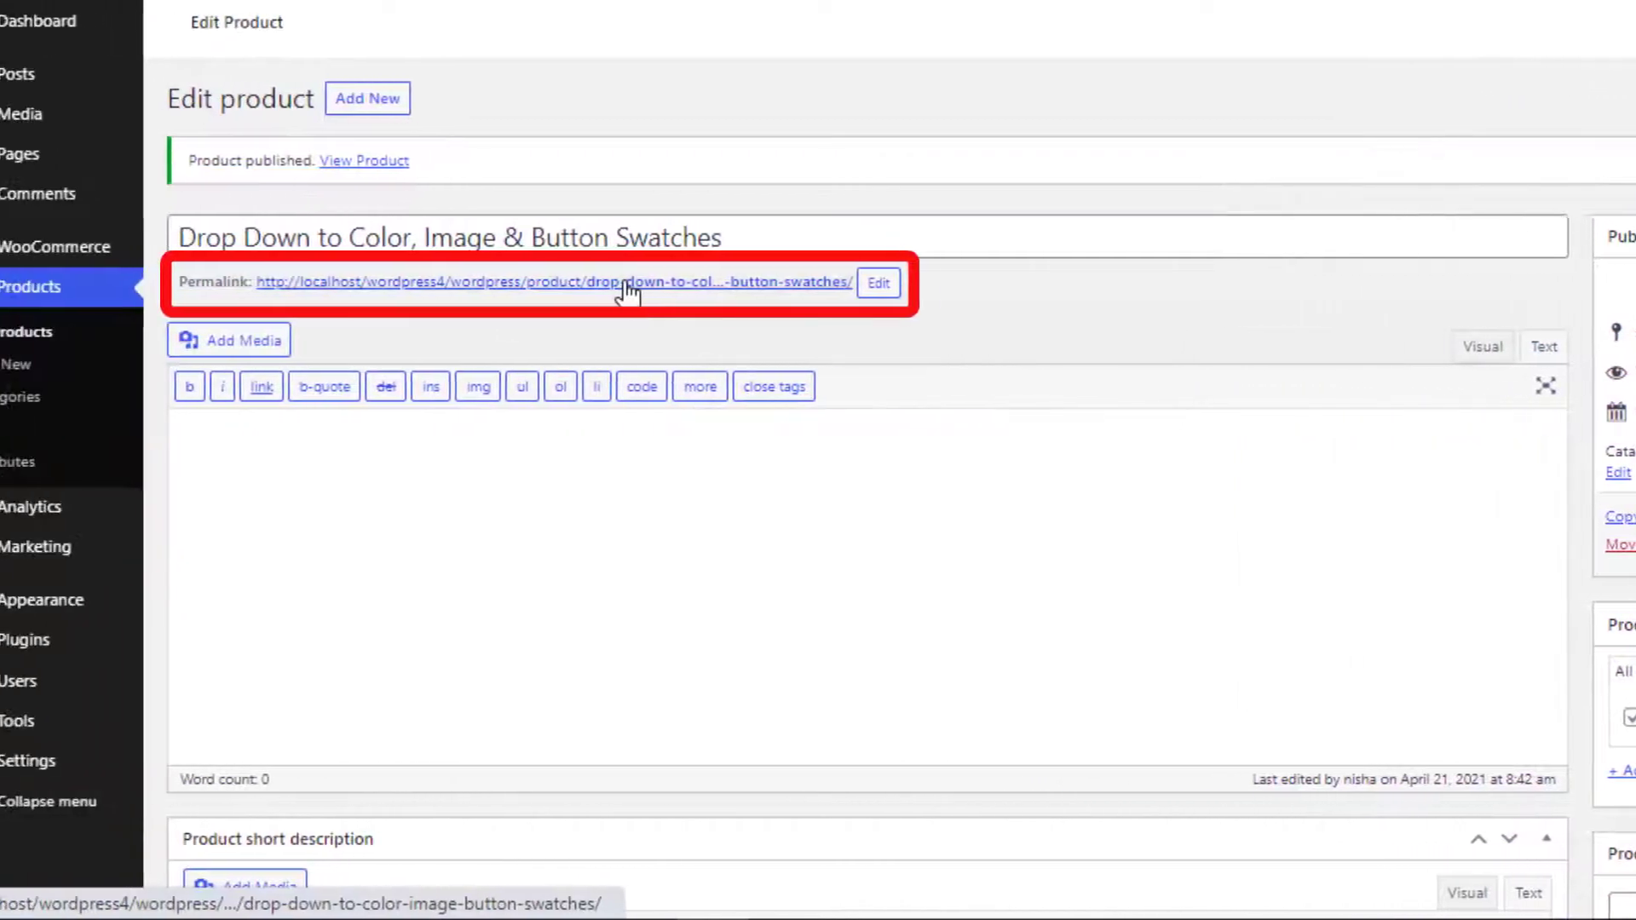
{"action": "left_click", "coordinate": [334, 283]}
{"action": "left_click", "coordinate": [673, 283]}
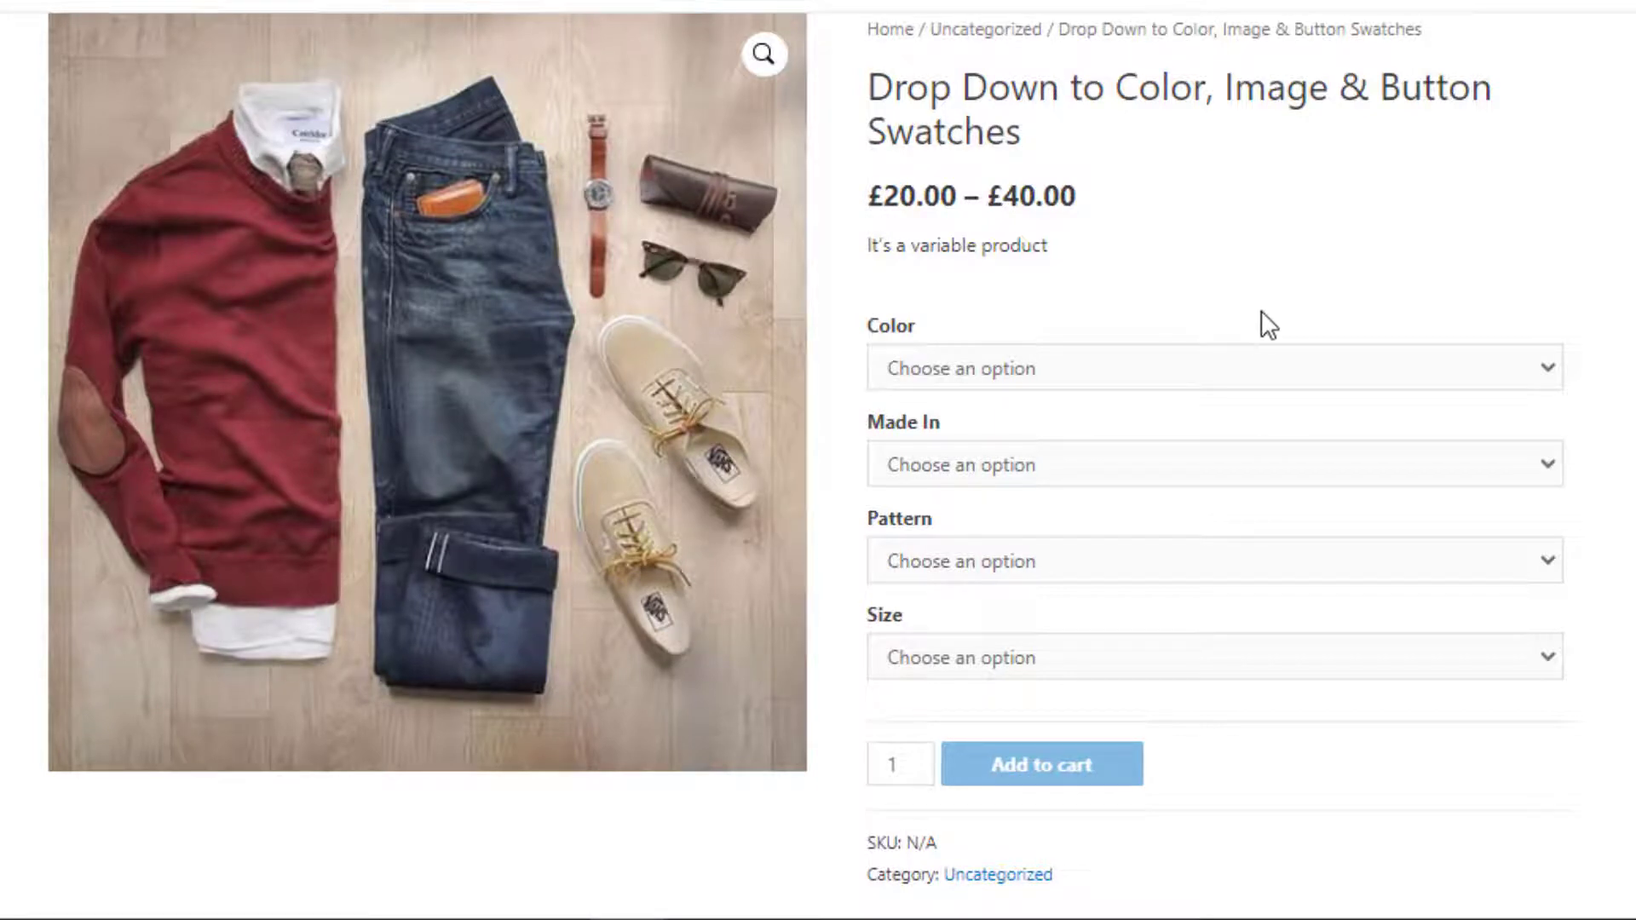
Choose Blue, UK, Pant and size L on the product page, then clear the selection
{"action": "left_click", "coordinate": [1363, 384]}
{"action": "left_click", "coordinate": [1373, 436]}
{"action": "left_click", "coordinate": [1399, 464]}
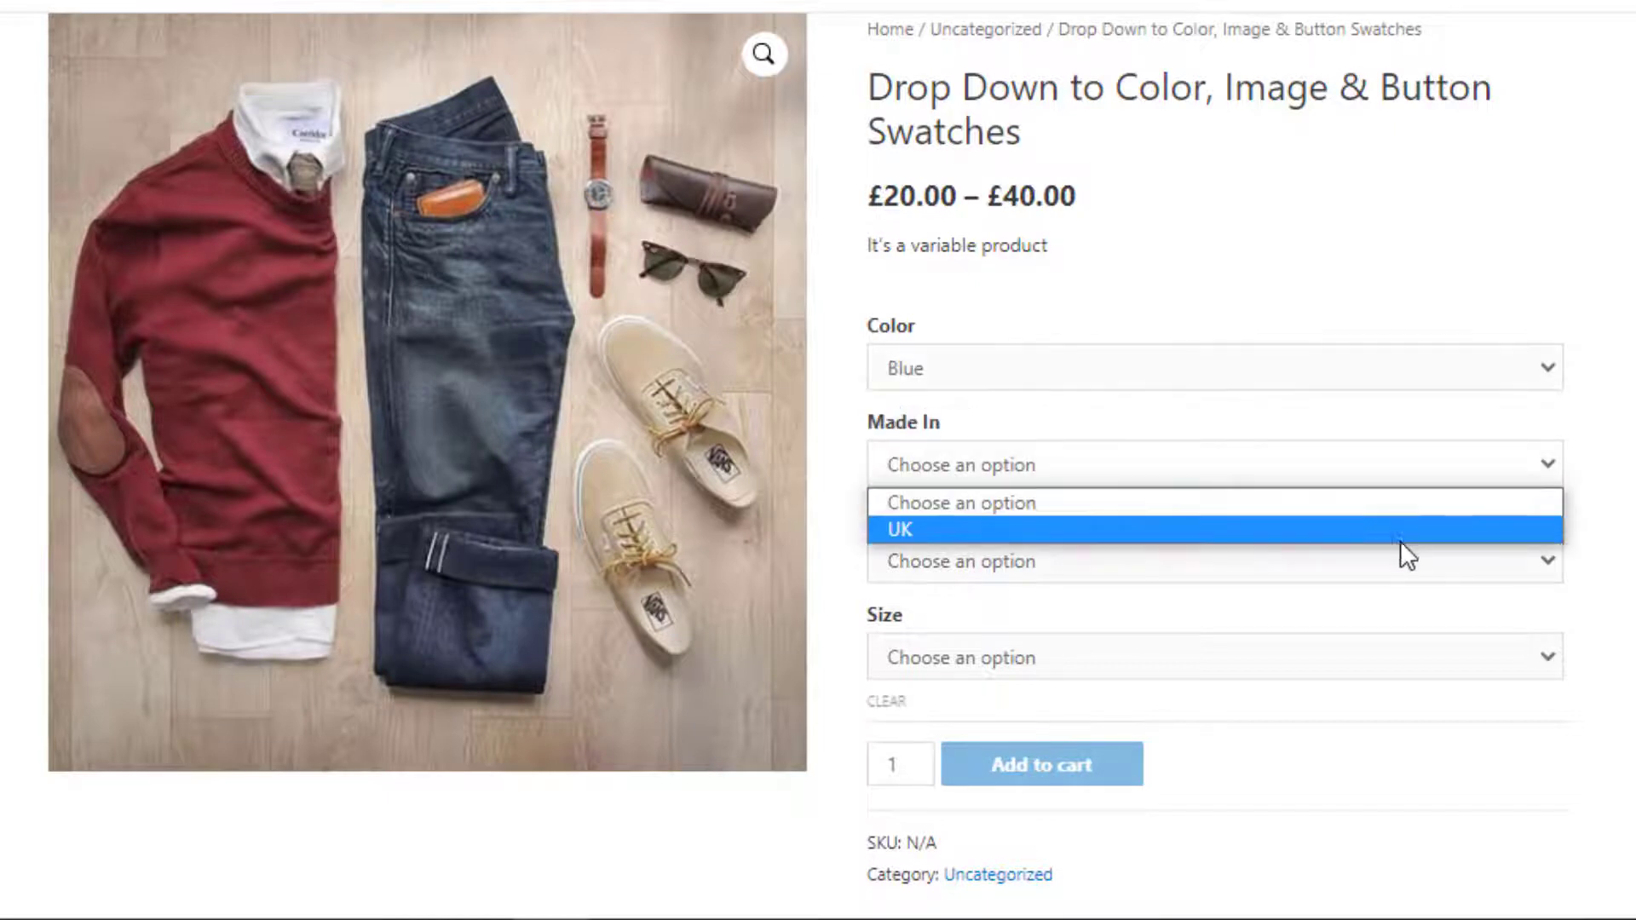
{"action": "left_click", "coordinate": [1399, 525]}
{"action": "left_click", "coordinate": [1399, 561]}
{"action": "left_click", "coordinate": [1401, 622]}
{"action": "left_click", "coordinate": [1403, 656]}
{"action": "left_click", "coordinate": [1395, 724]}
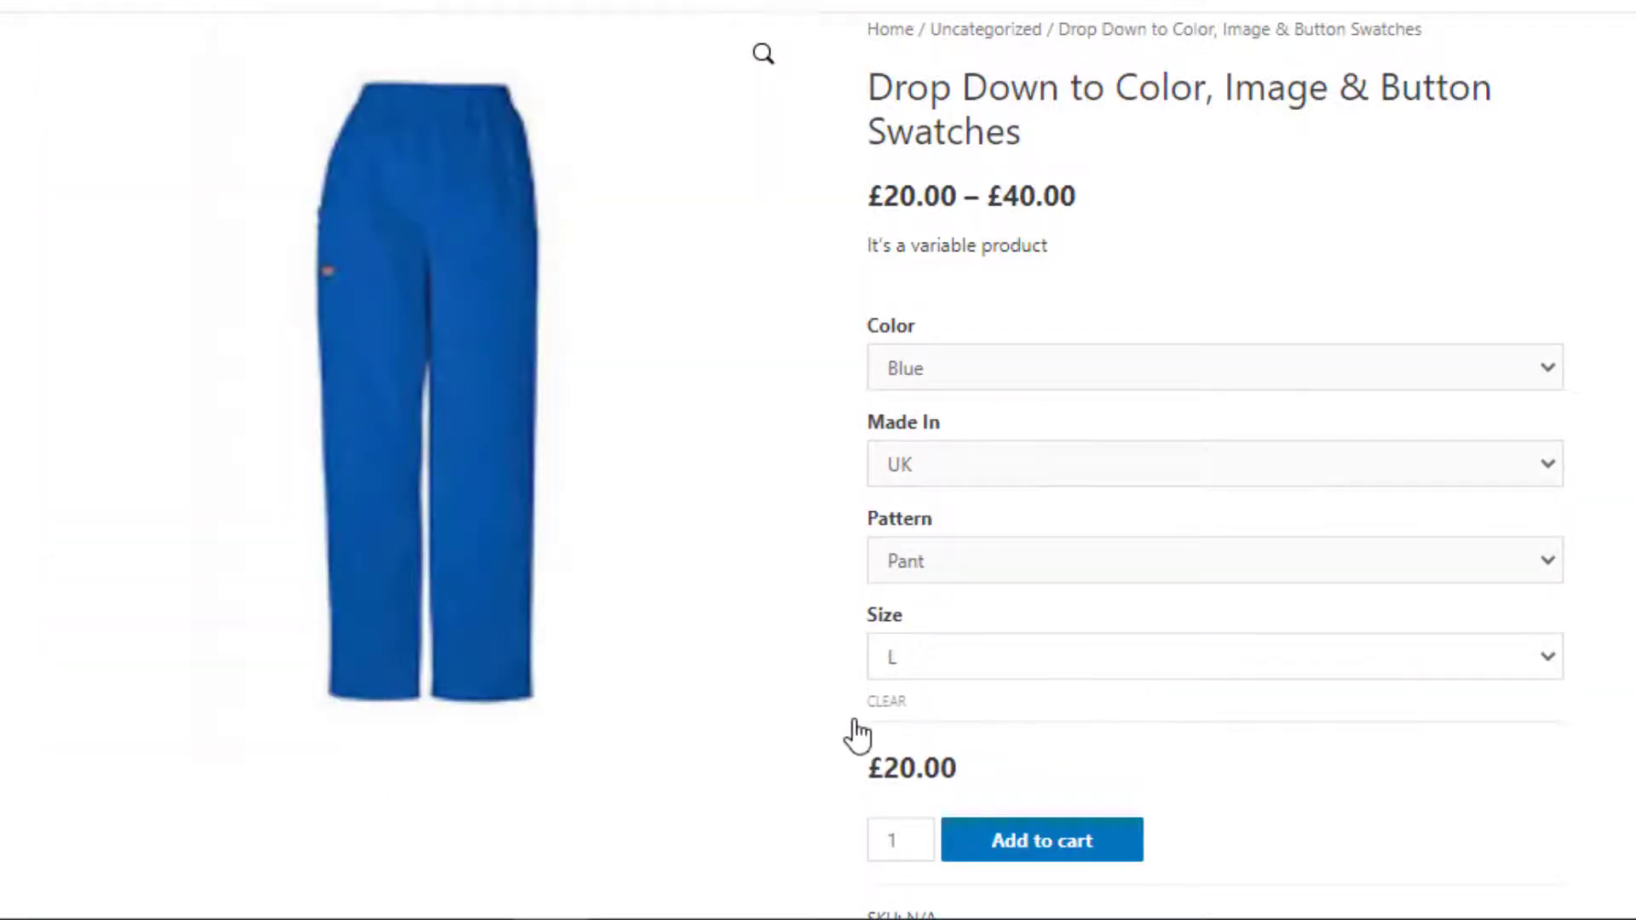
{"action": "left_click", "coordinate": [880, 704]}
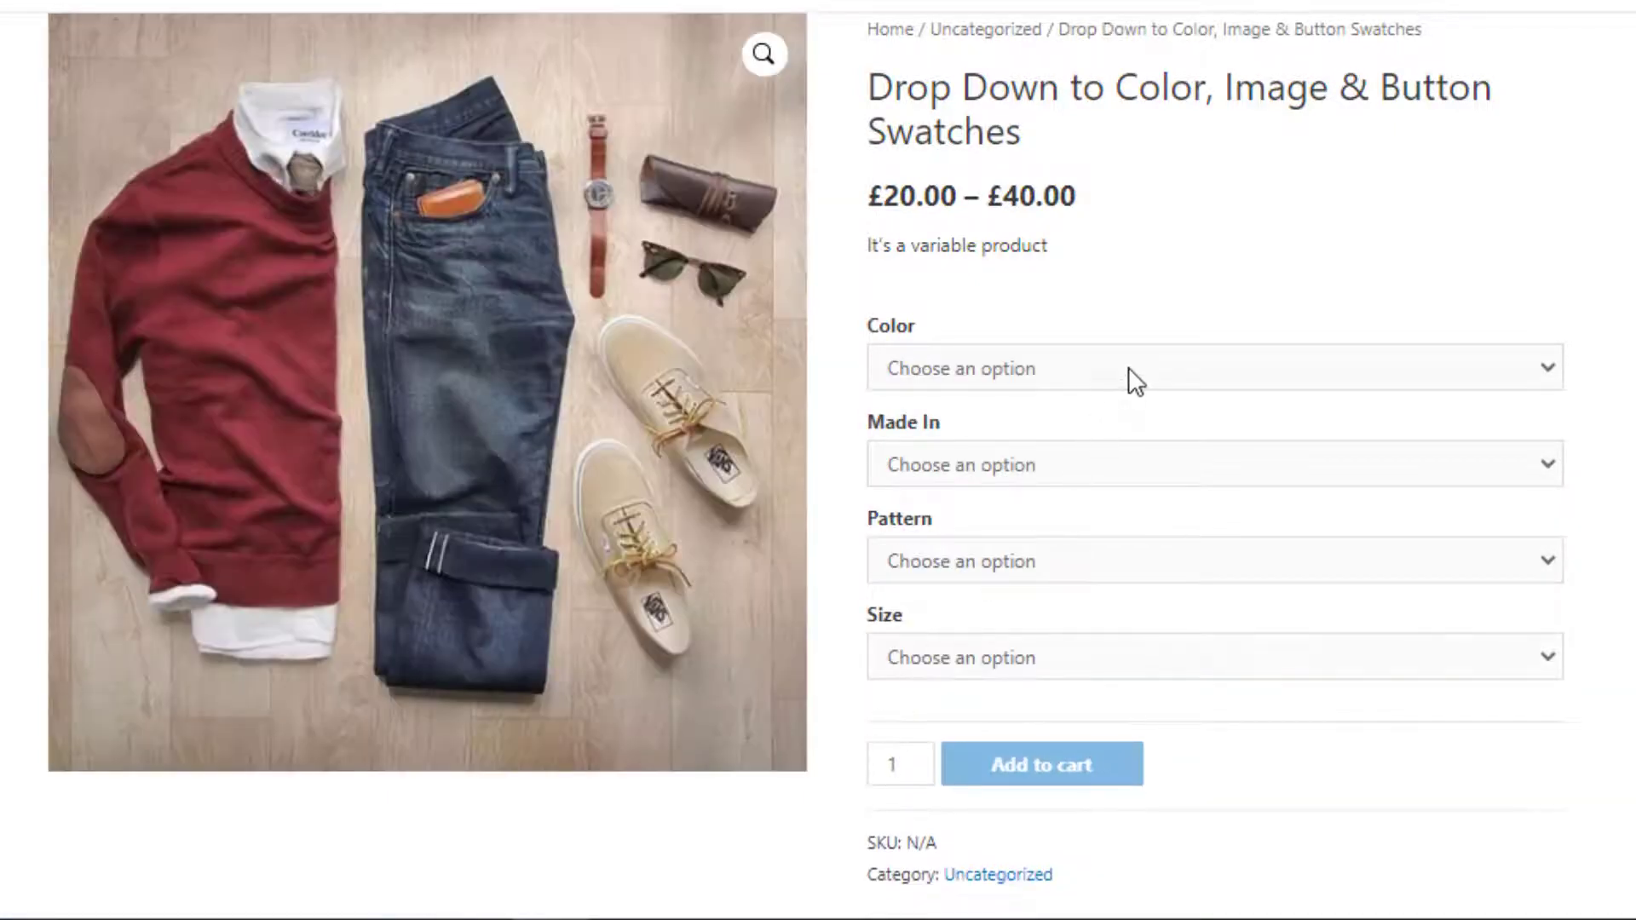
Choose Red, USA, Shirt and size M, then clear the selection again
{"action": "left_click", "coordinate": [1128, 368]}
{"action": "left_click", "coordinate": [1112, 462]}
{"action": "left_click", "coordinate": [1108, 467]}
{"action": "left_click", "coordinate": [1092, 544]}
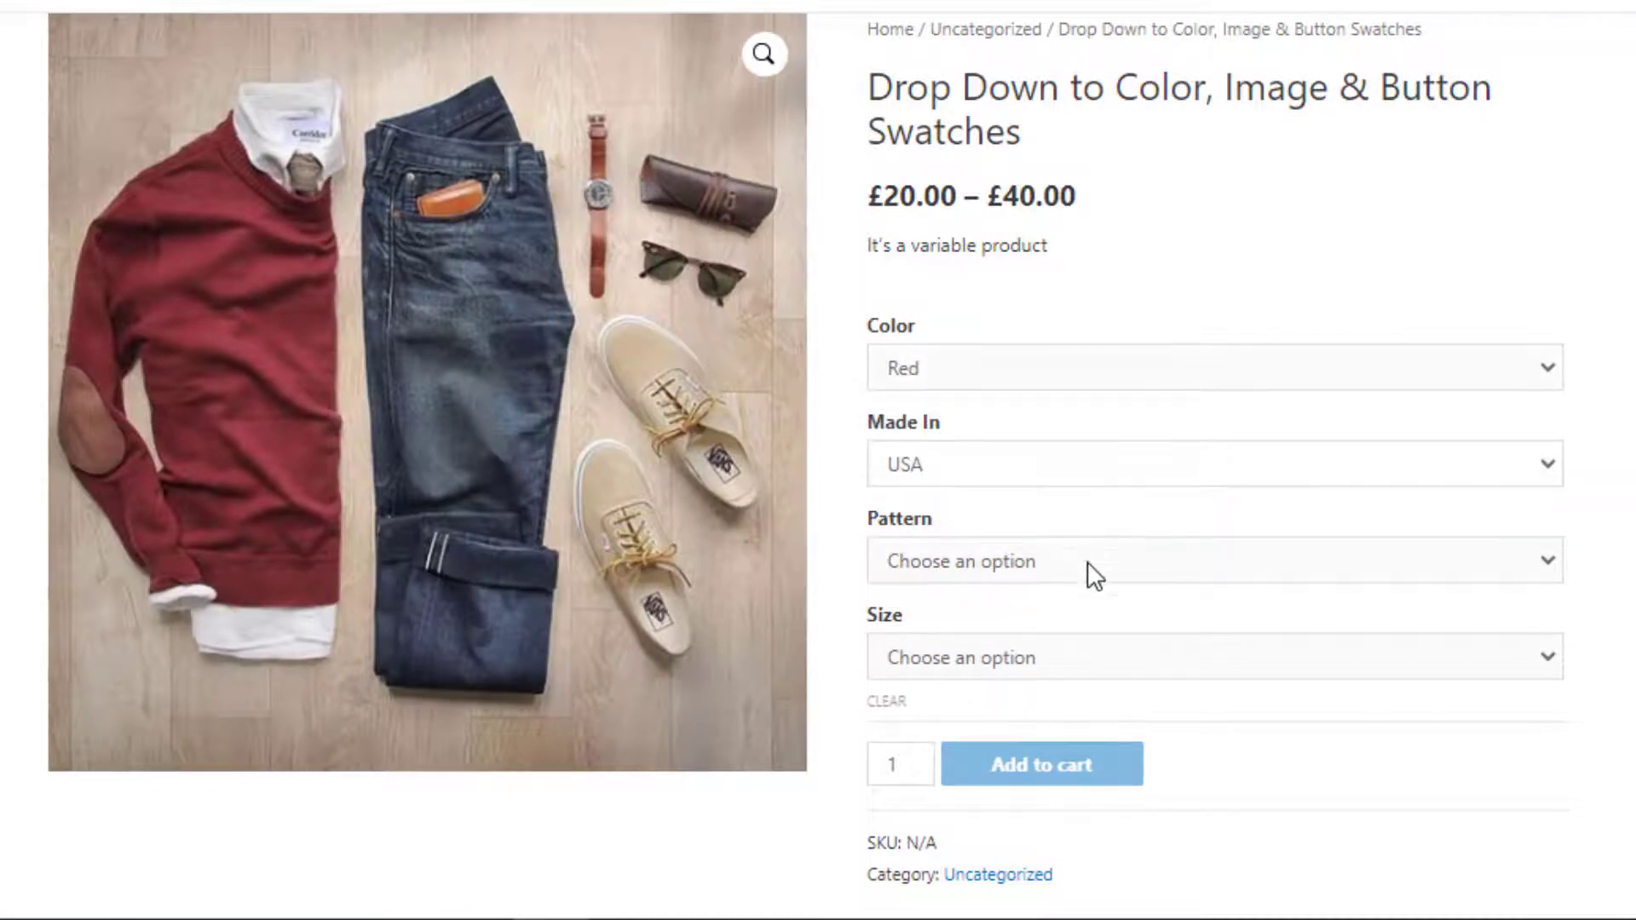
{"action": "left_click", "coordinate": [1088, 561]}
{"action": "left_click", "coordinate": [1090, 601]}
{"action": "left_click", "coordinate": [1098, 657]}
{"action": "left_click", "coordinate": [1101, 720]}
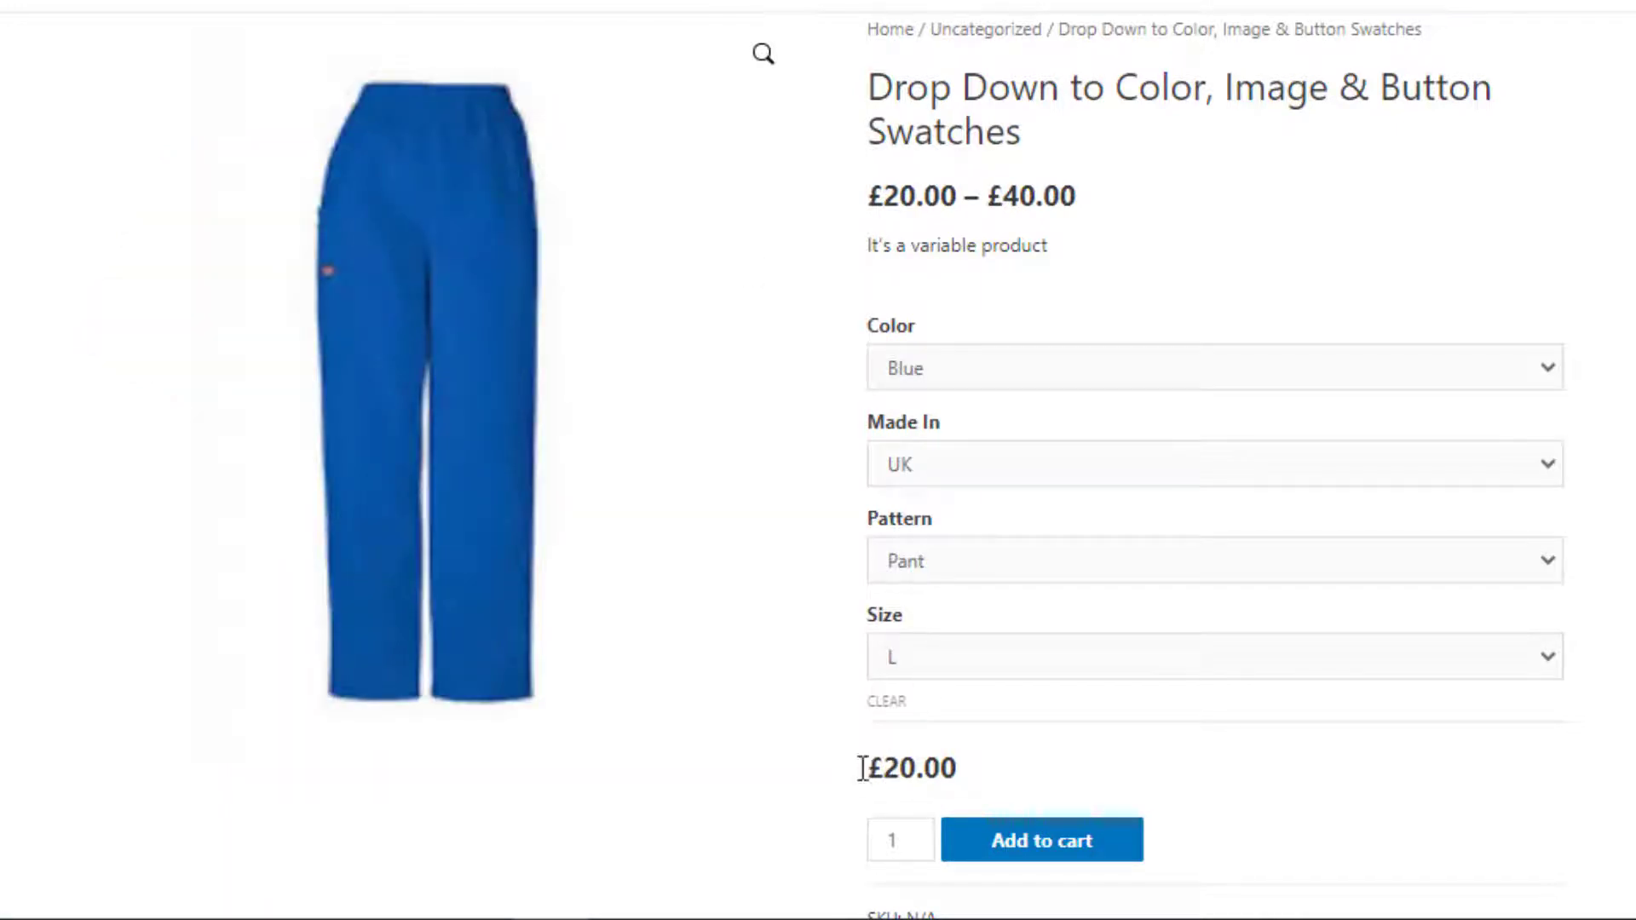
{"action": "left_click", "coordinate": [891, 704]}
Reselect Red and USA, then check which Pattern, Color and Made In options remain
{"action": "left_click", "coordinate": [1101, 384]}
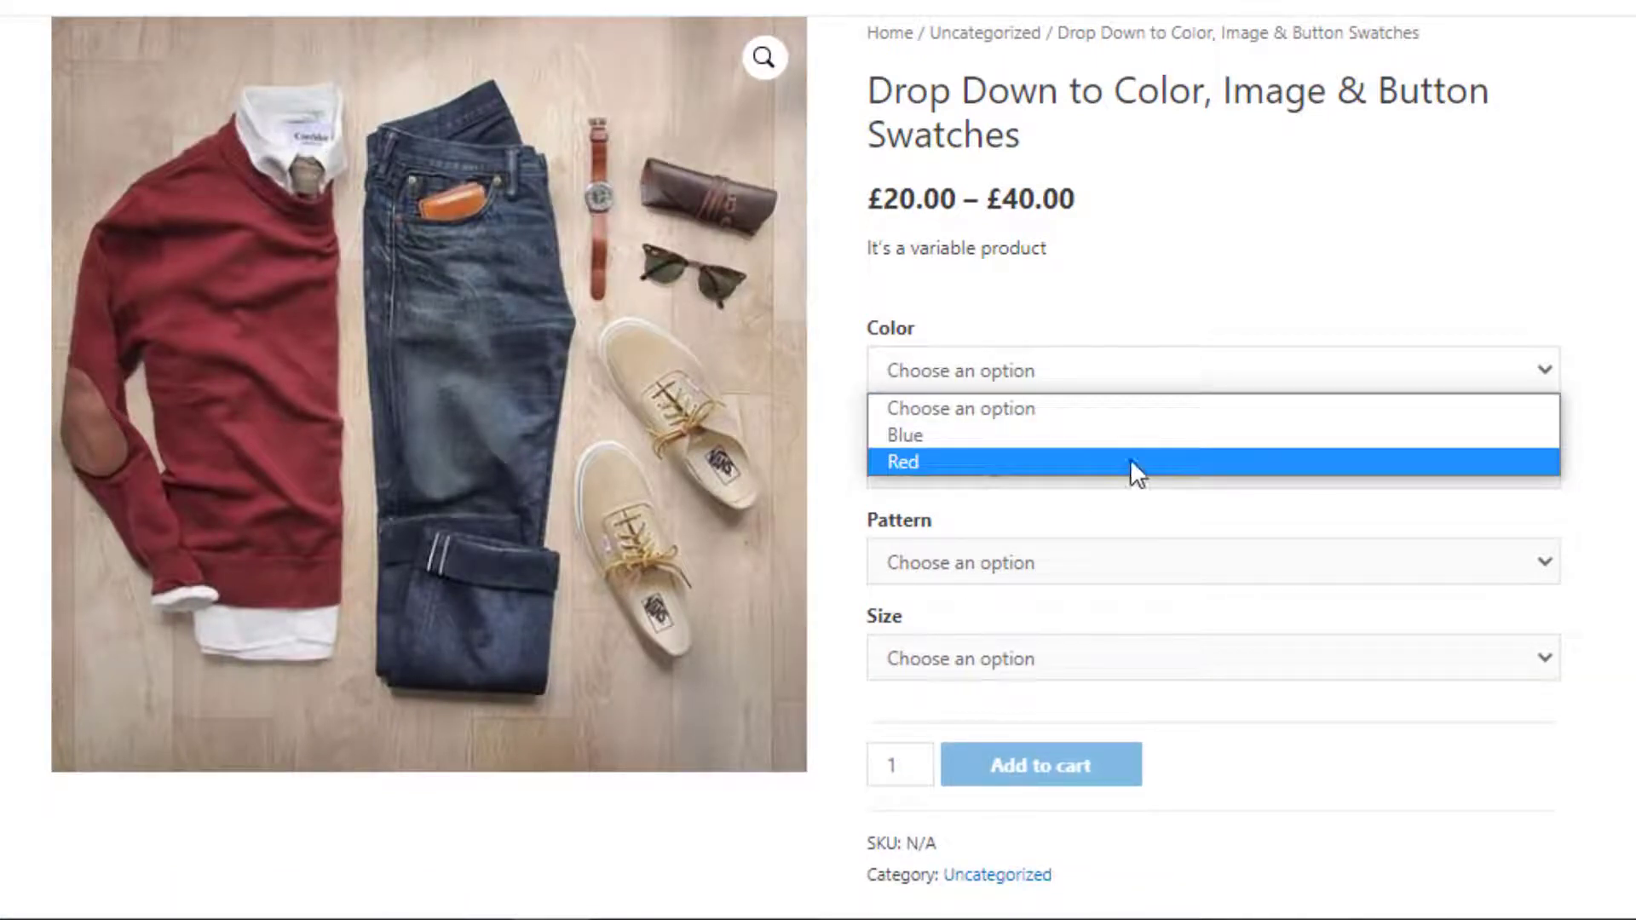
{"action": "left_click", "coordinate": [1129, 459]}
{"action": "left_click", "coordinate": [1132, 478]}
{"action": "left_click", "coordinate": [1134, 526]}
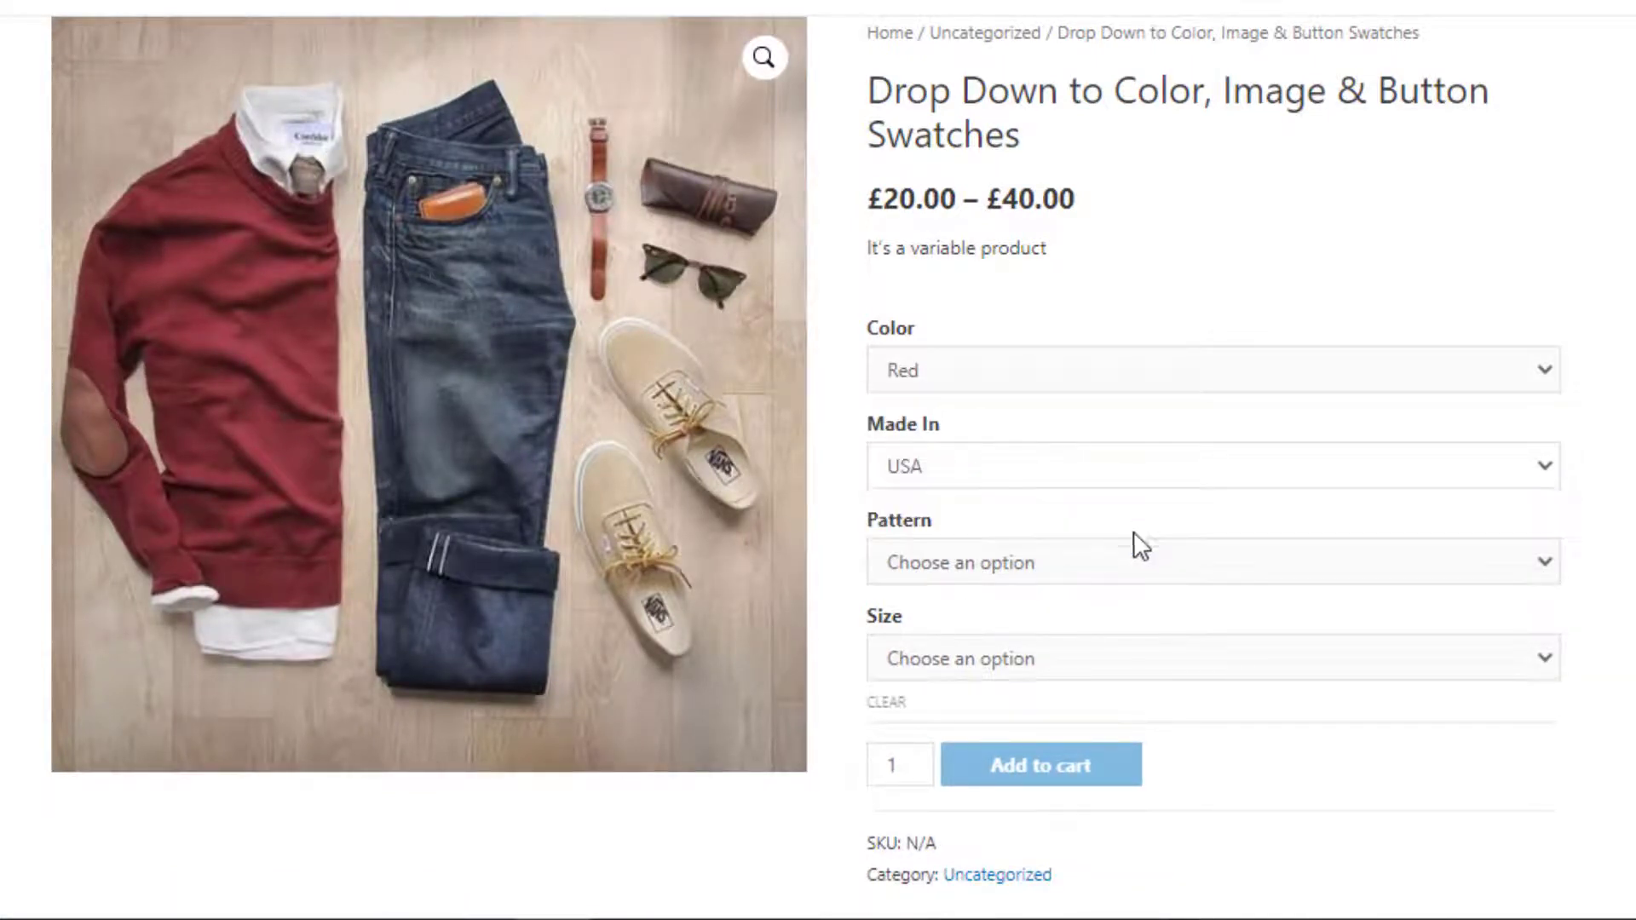
{"action": "left_click", "coordinate": [1128, 555]}
{"action": "left_click", "coordinate": [1149, 564]}
{"action": "left_click", "coordinate": [1063, 389]}
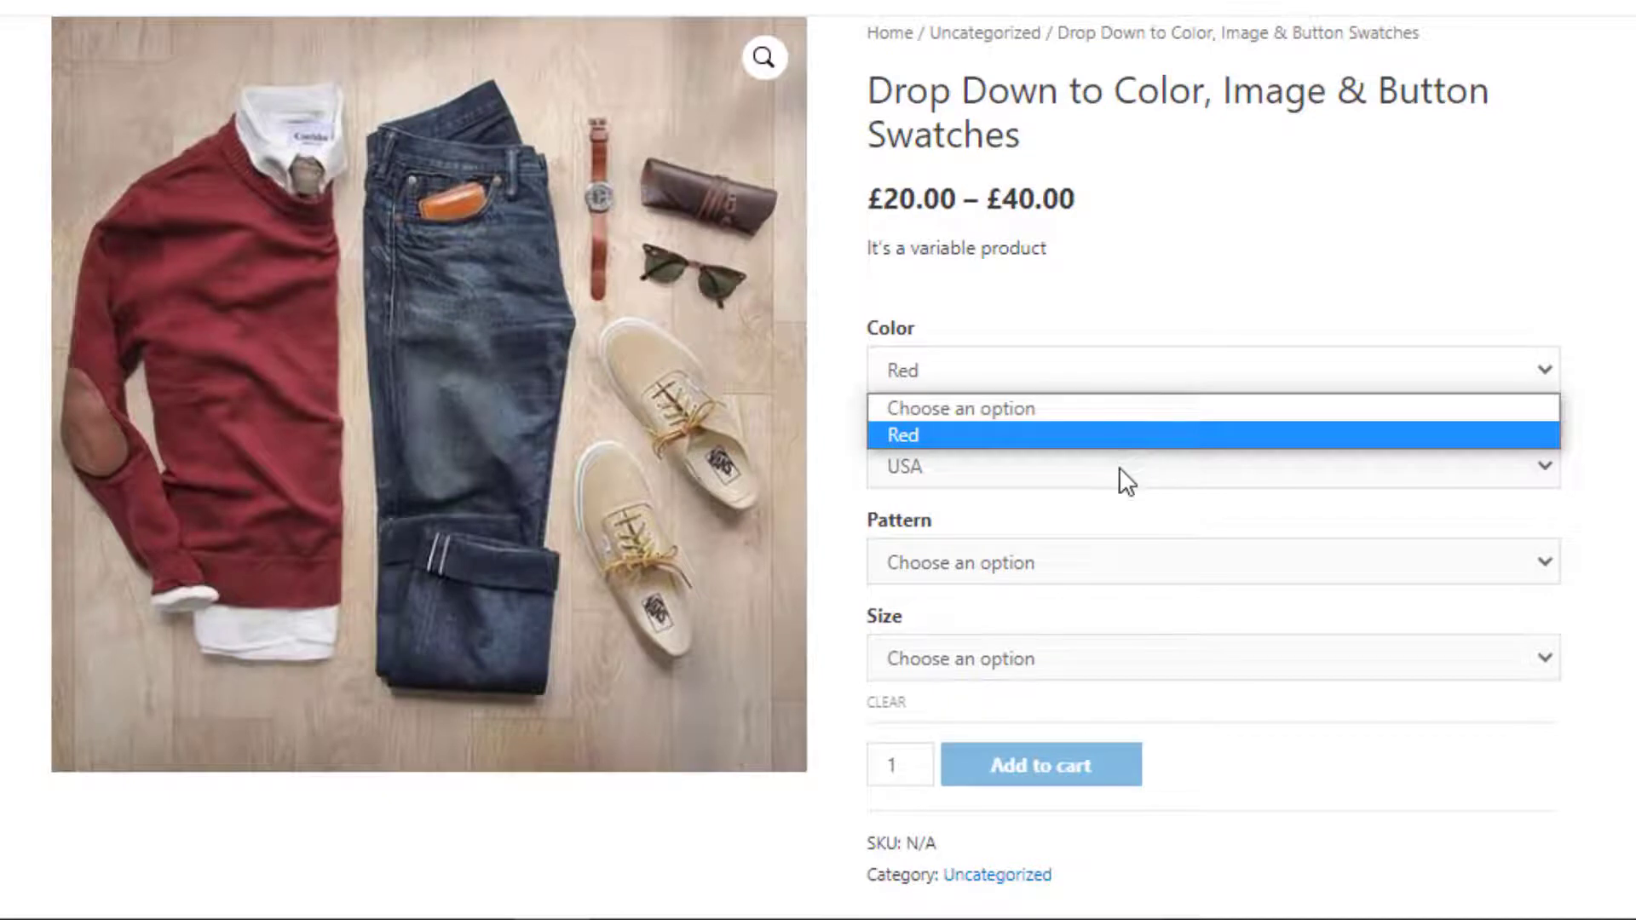
{"action": "left_click", "coordinate": [1120, 470]}
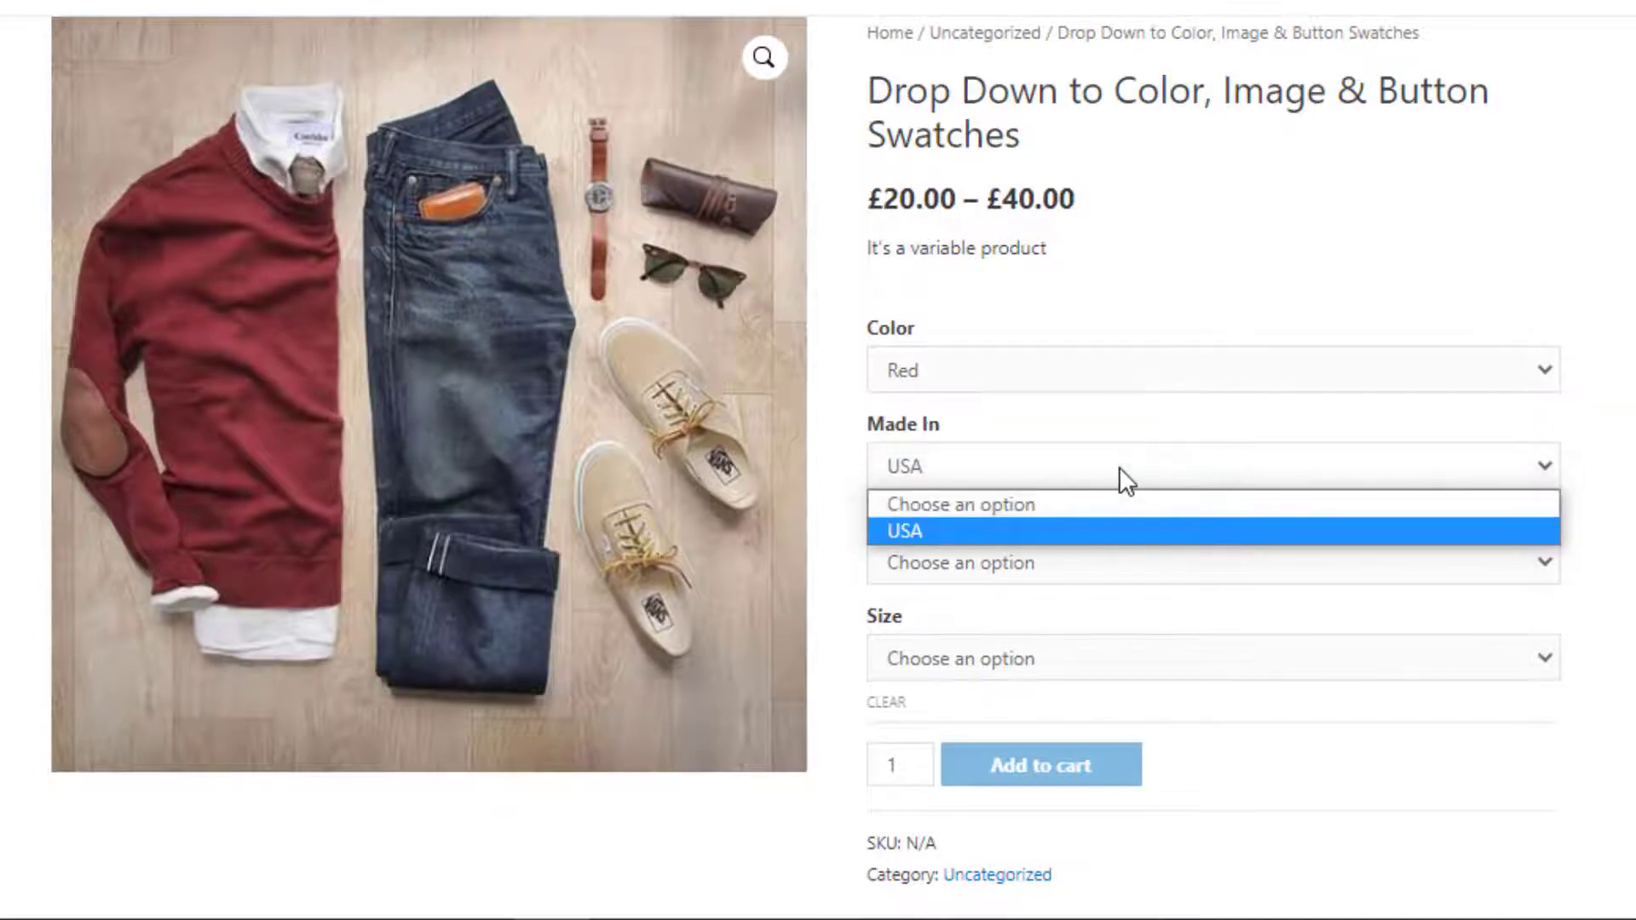
{"action": "left_click", "coordinate": [1265, 437]}
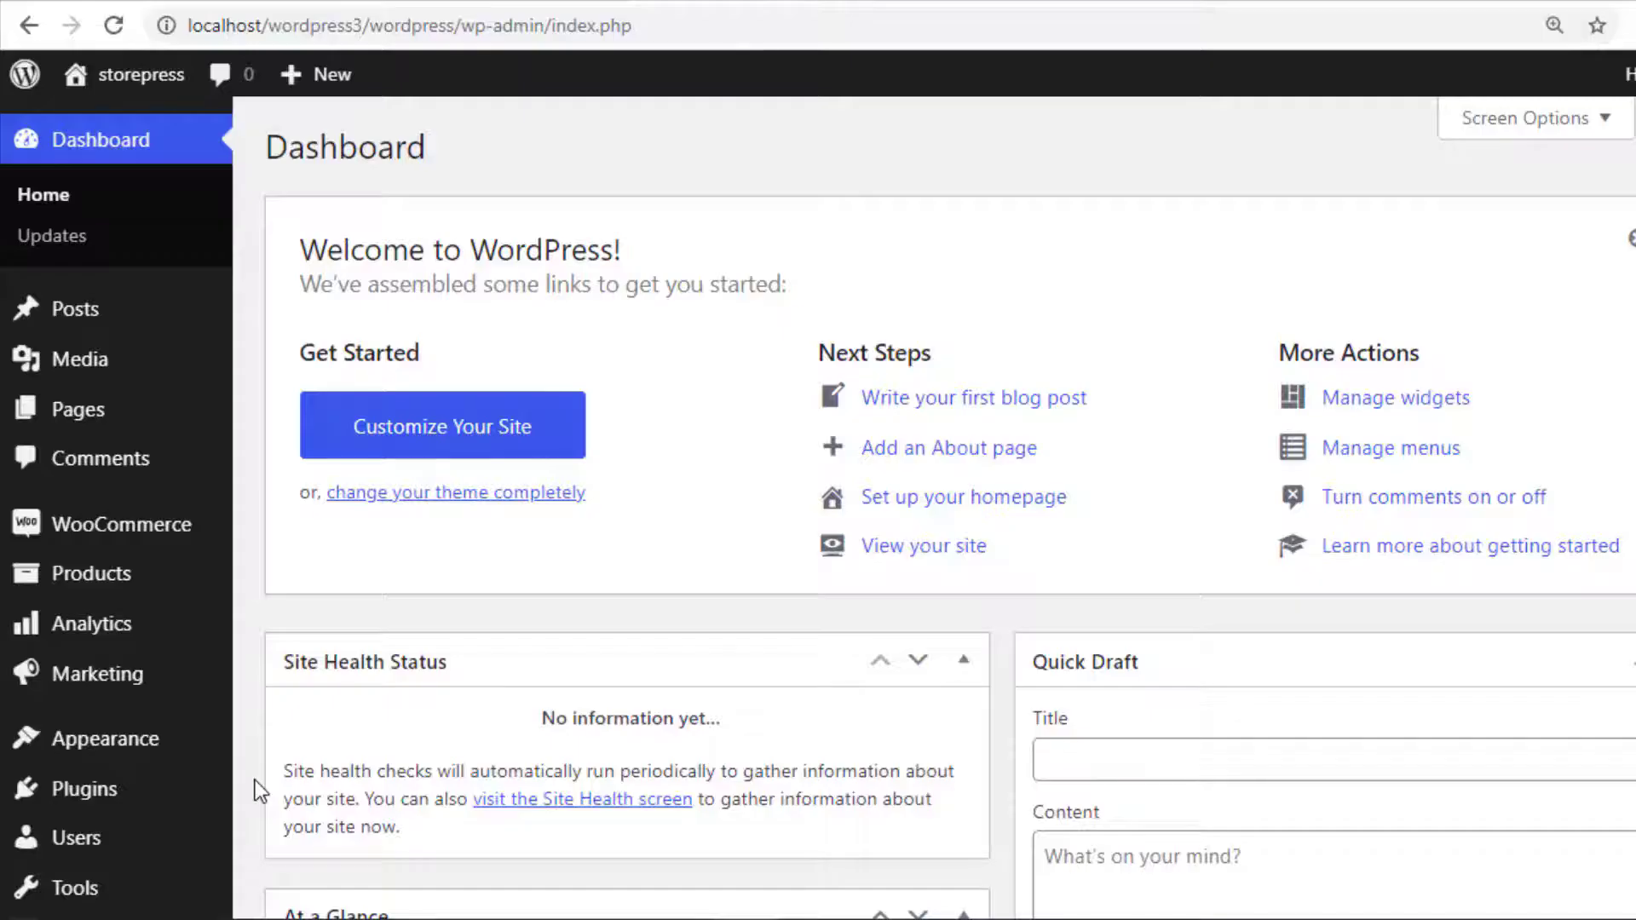
Find 'Variation Swatches for WooCommerce' under Plugins > Add New, install and activate it
{"action": "mouse_move", "coordinate": [171, 789]}
{"action": "left_click", "coordinate": [275, 790]}
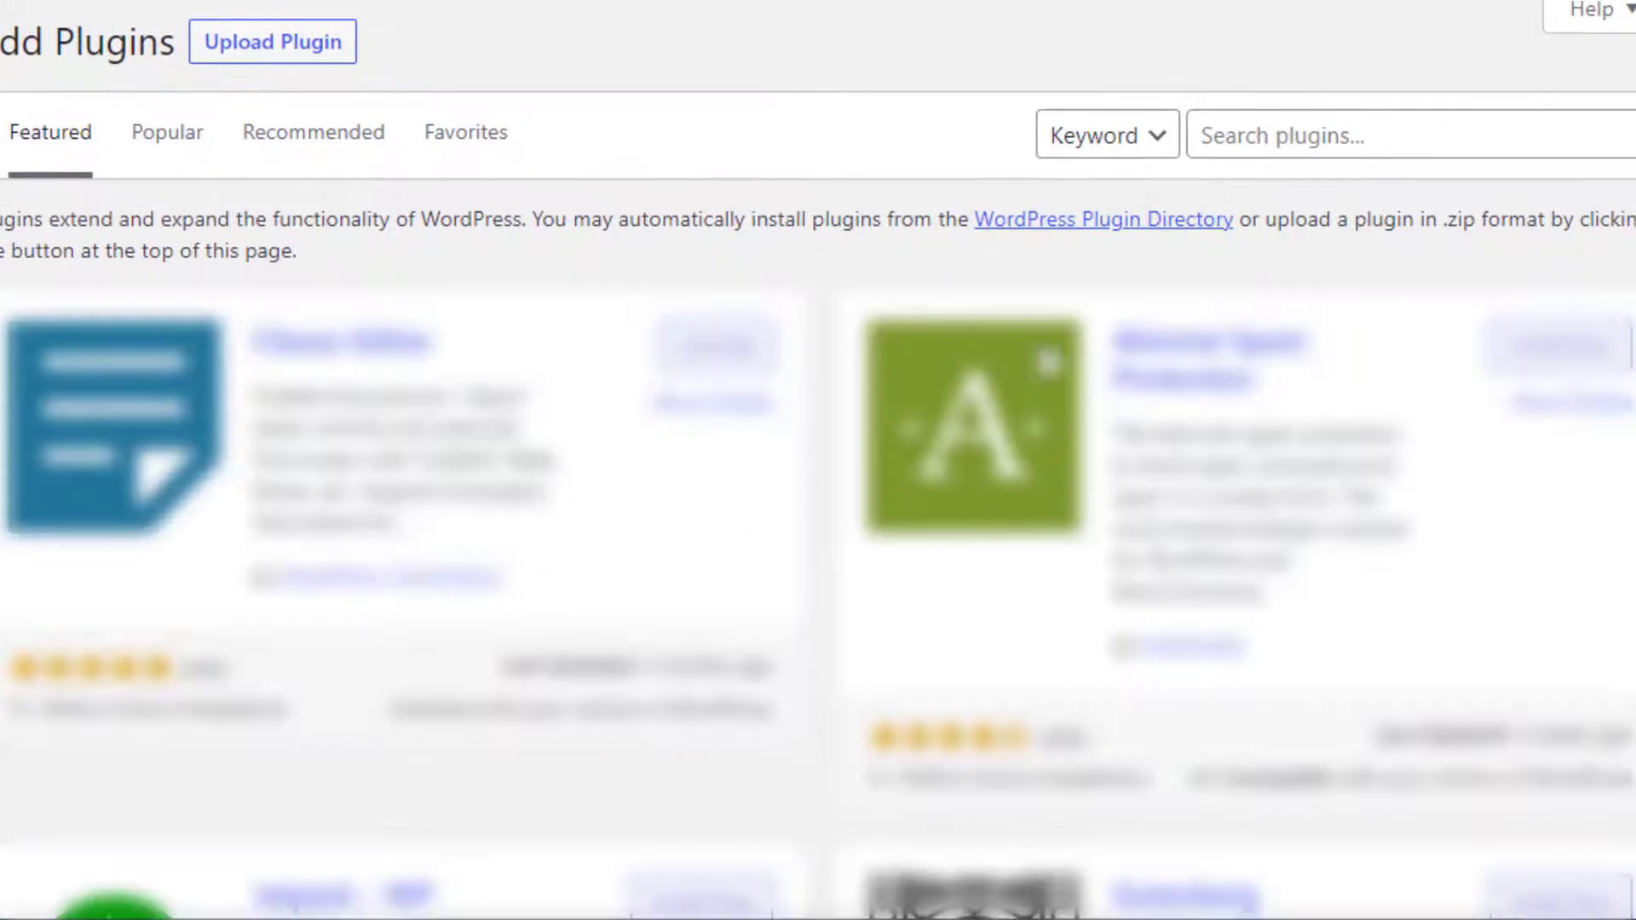
{"action": "left_click", "coordinate": [1279, 141]}
{"action": "type", "text": "Variation swatches for woocommerce"}
{"action": "key", "text": "Return"}
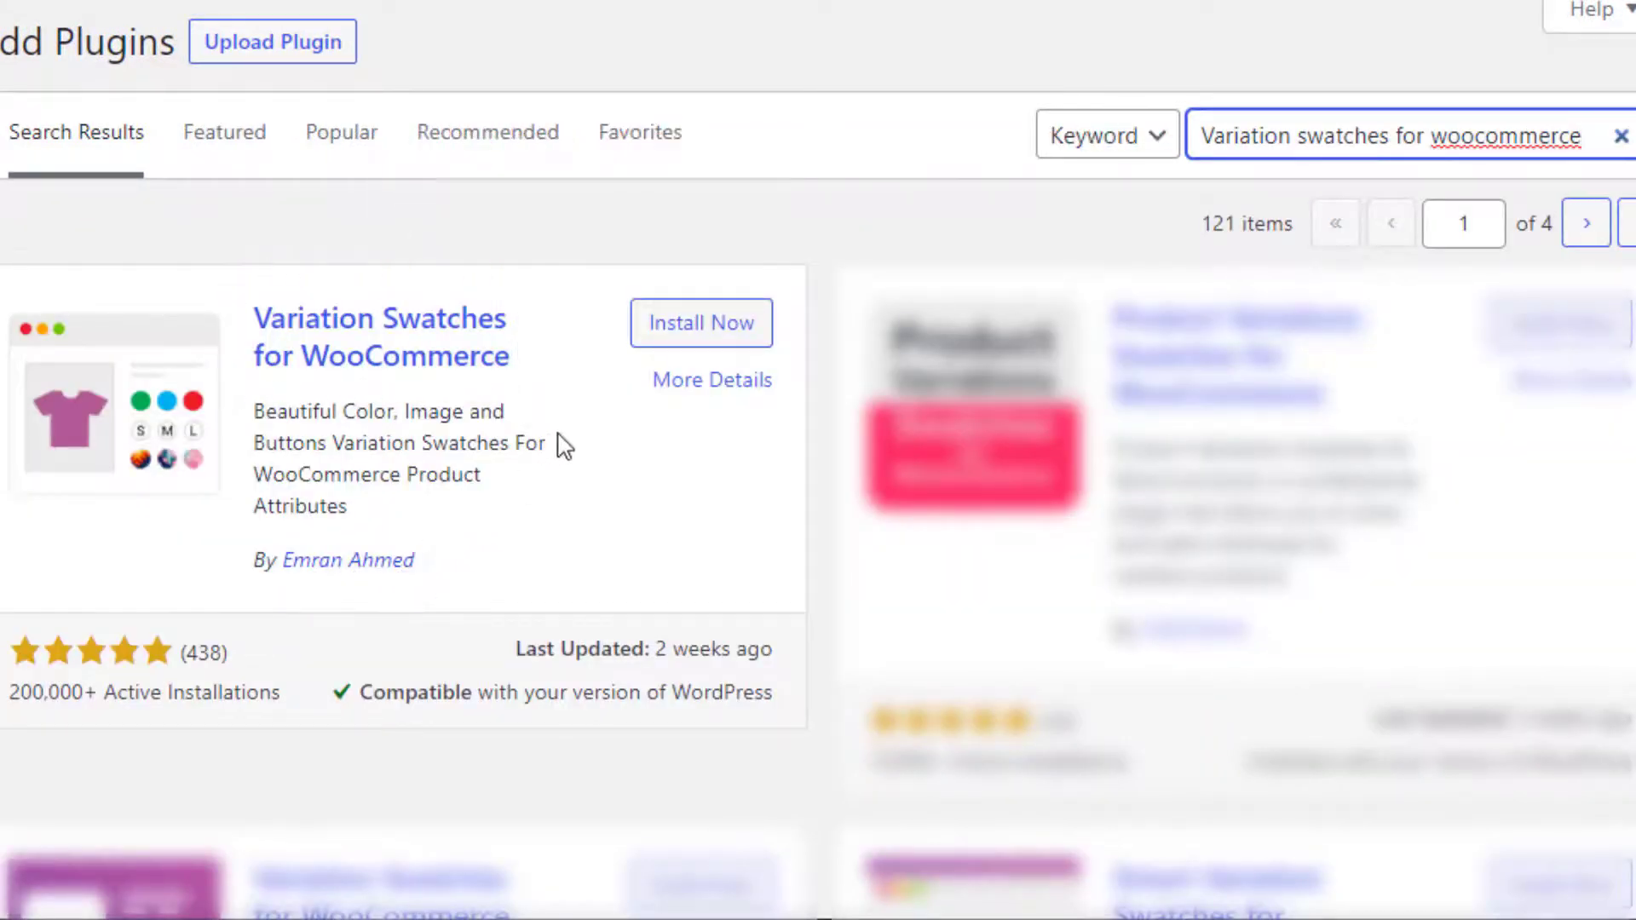
{"action": "left_click", "coordinate": [696, 339]}
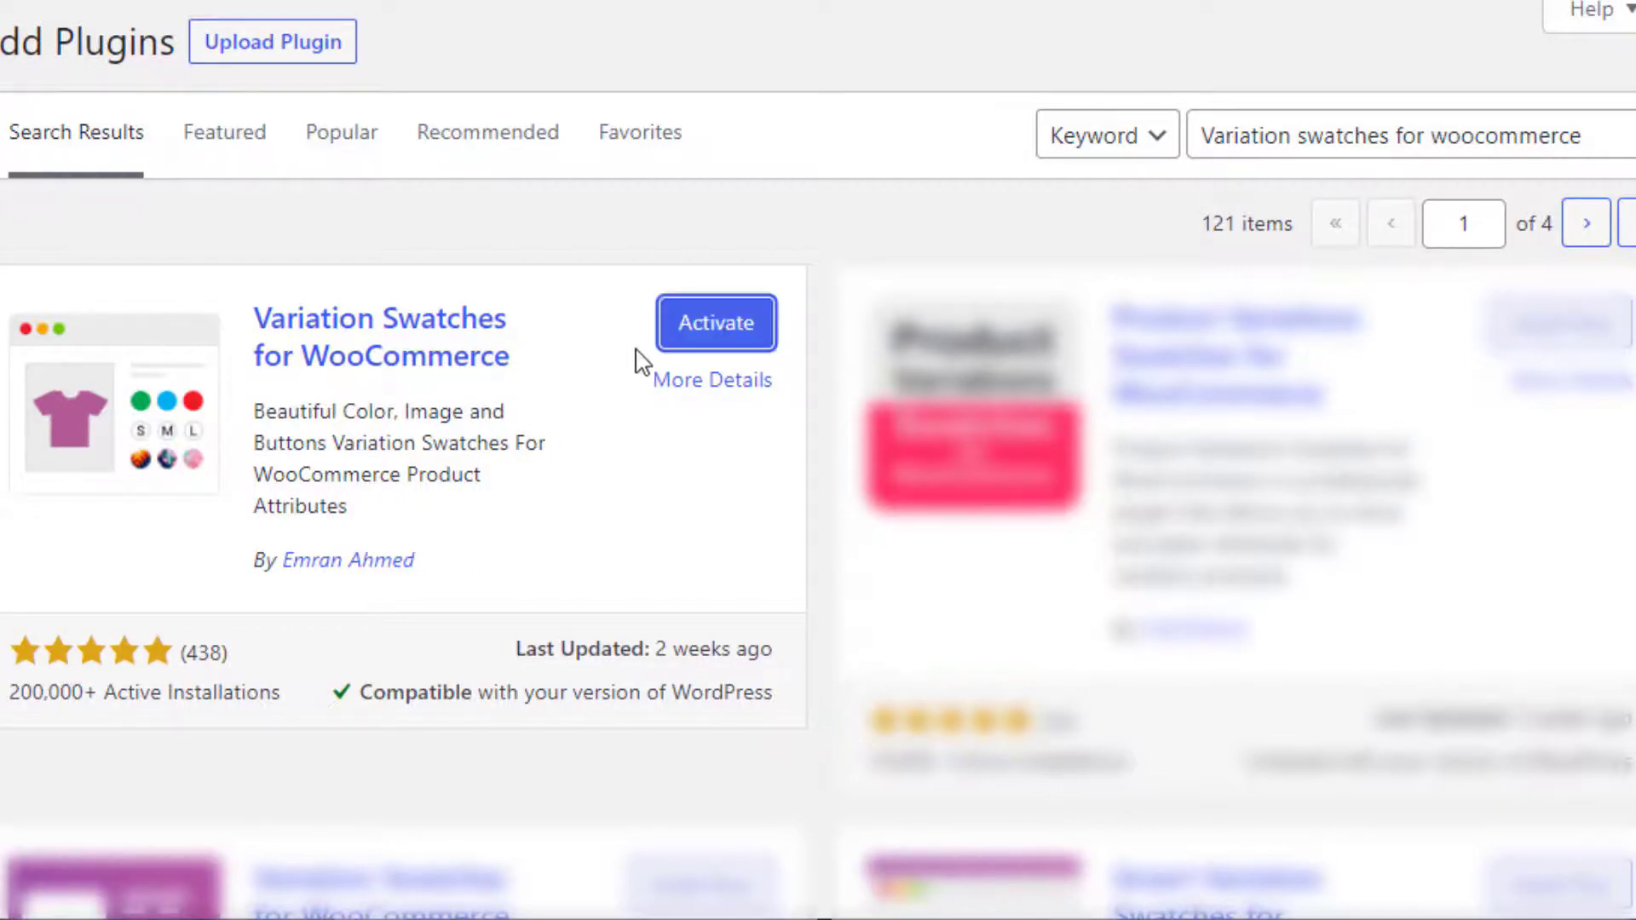
{"action": "left_click", "coordinate": [704, 338]}
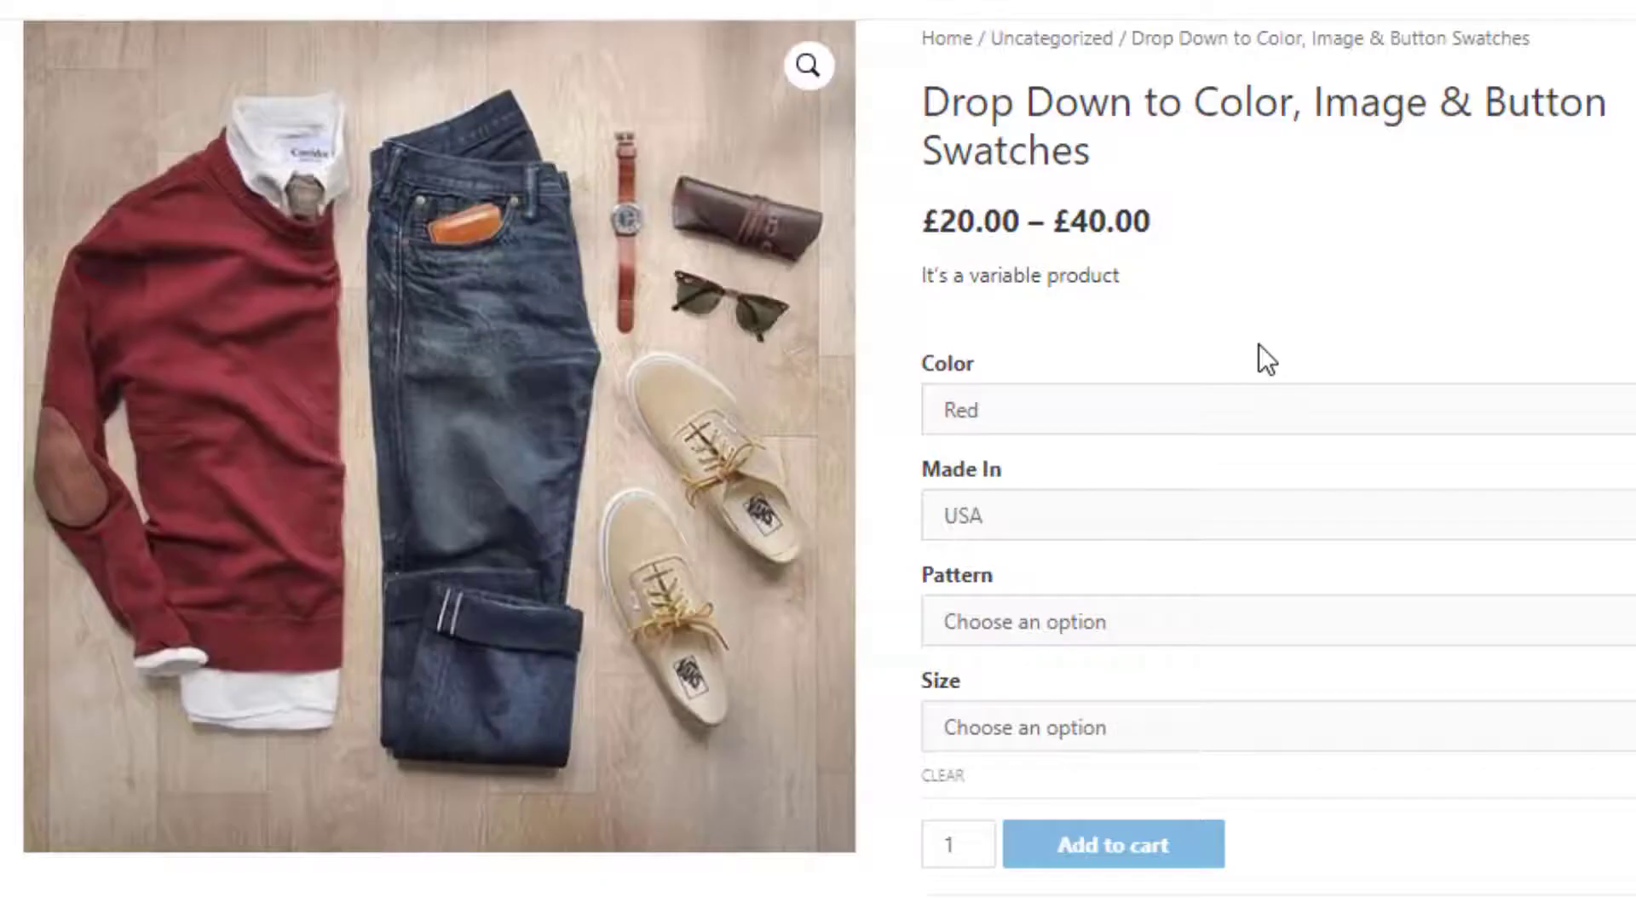
Reload the storefront product page, then open Products > Attributes
{"action": "right_click", "coordinate": [1193, 343]}
{"action": "left_click", "coordinate": [1295, 447]}
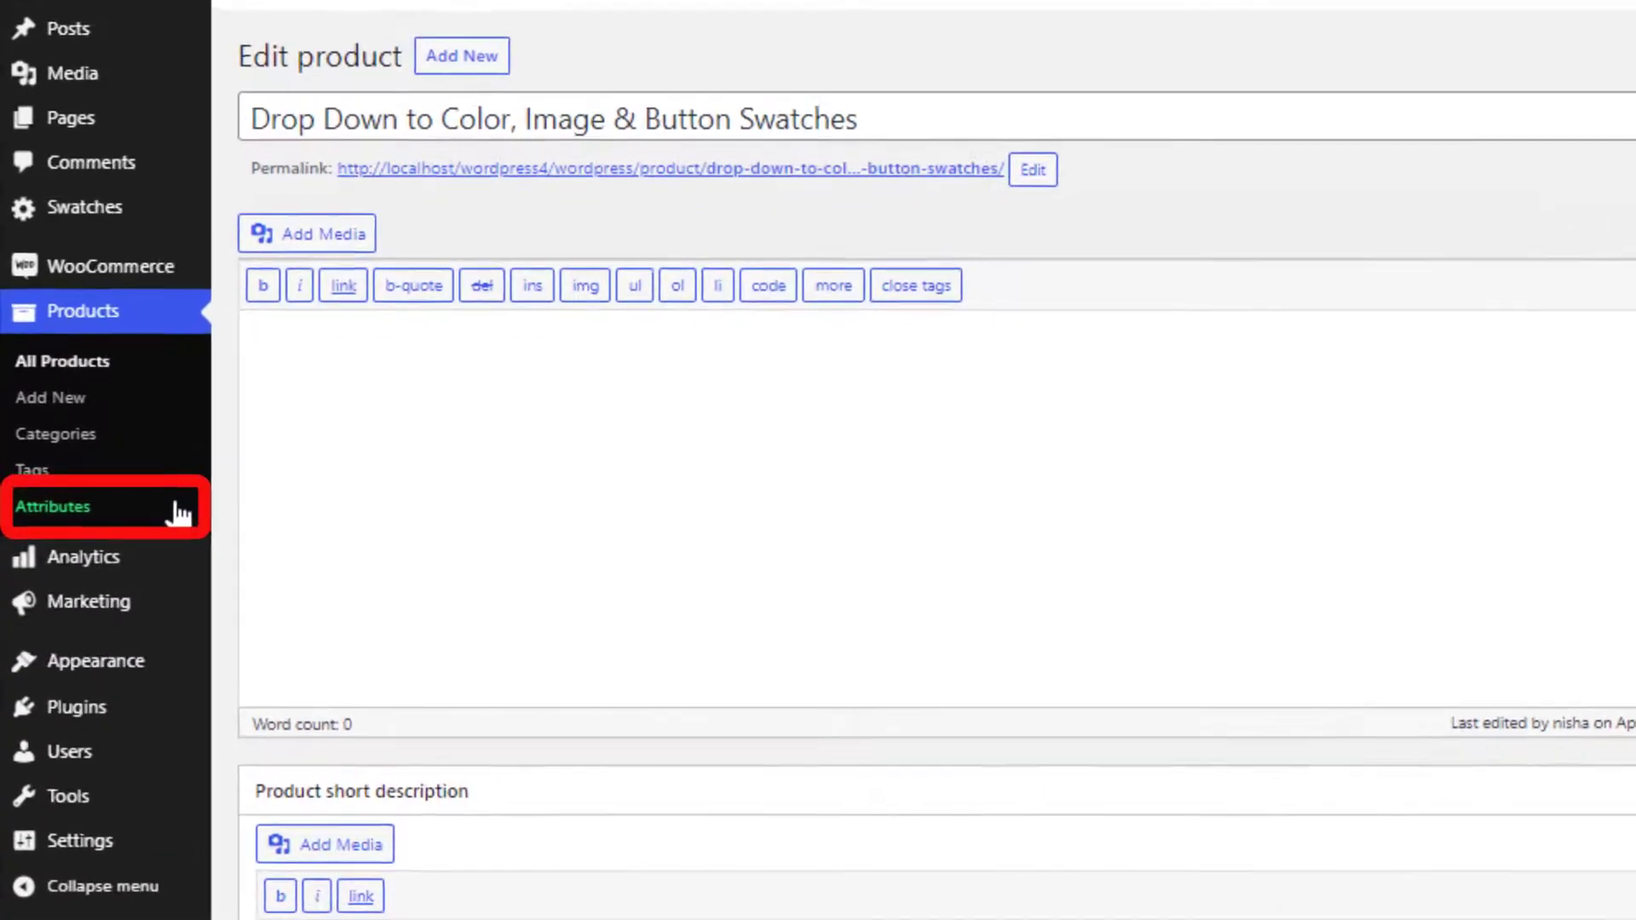
{"action": "left_click", "coordinate": [204, 518]}
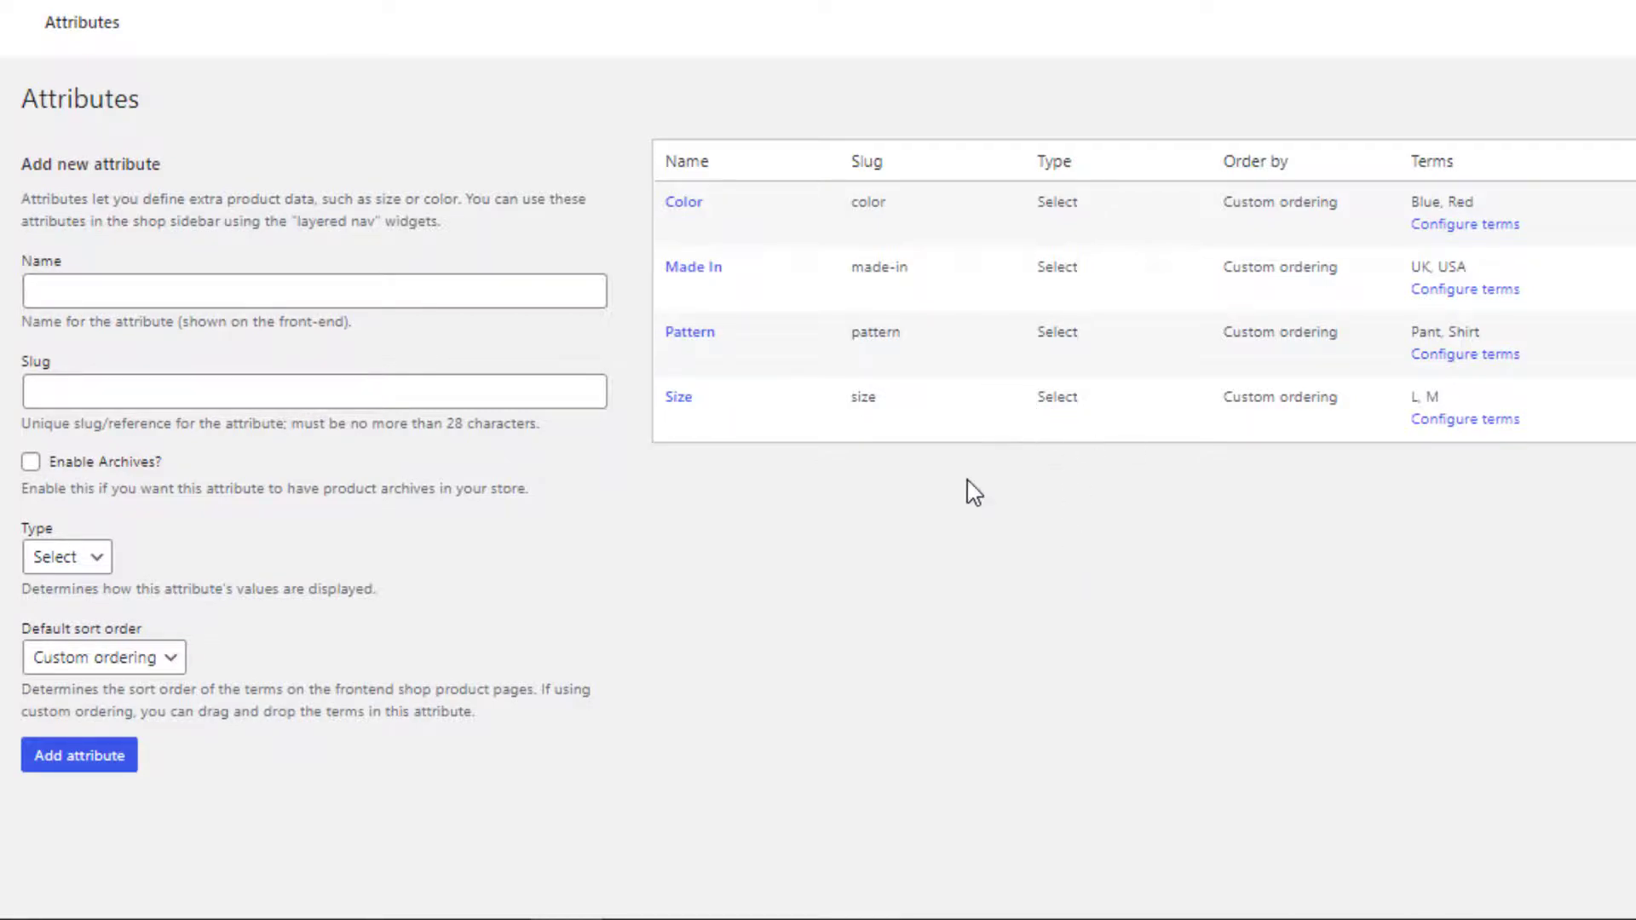
Change the Color attribute's type to Color and save it
{"action": "mouse_move", "coordinate": [912, 233]}
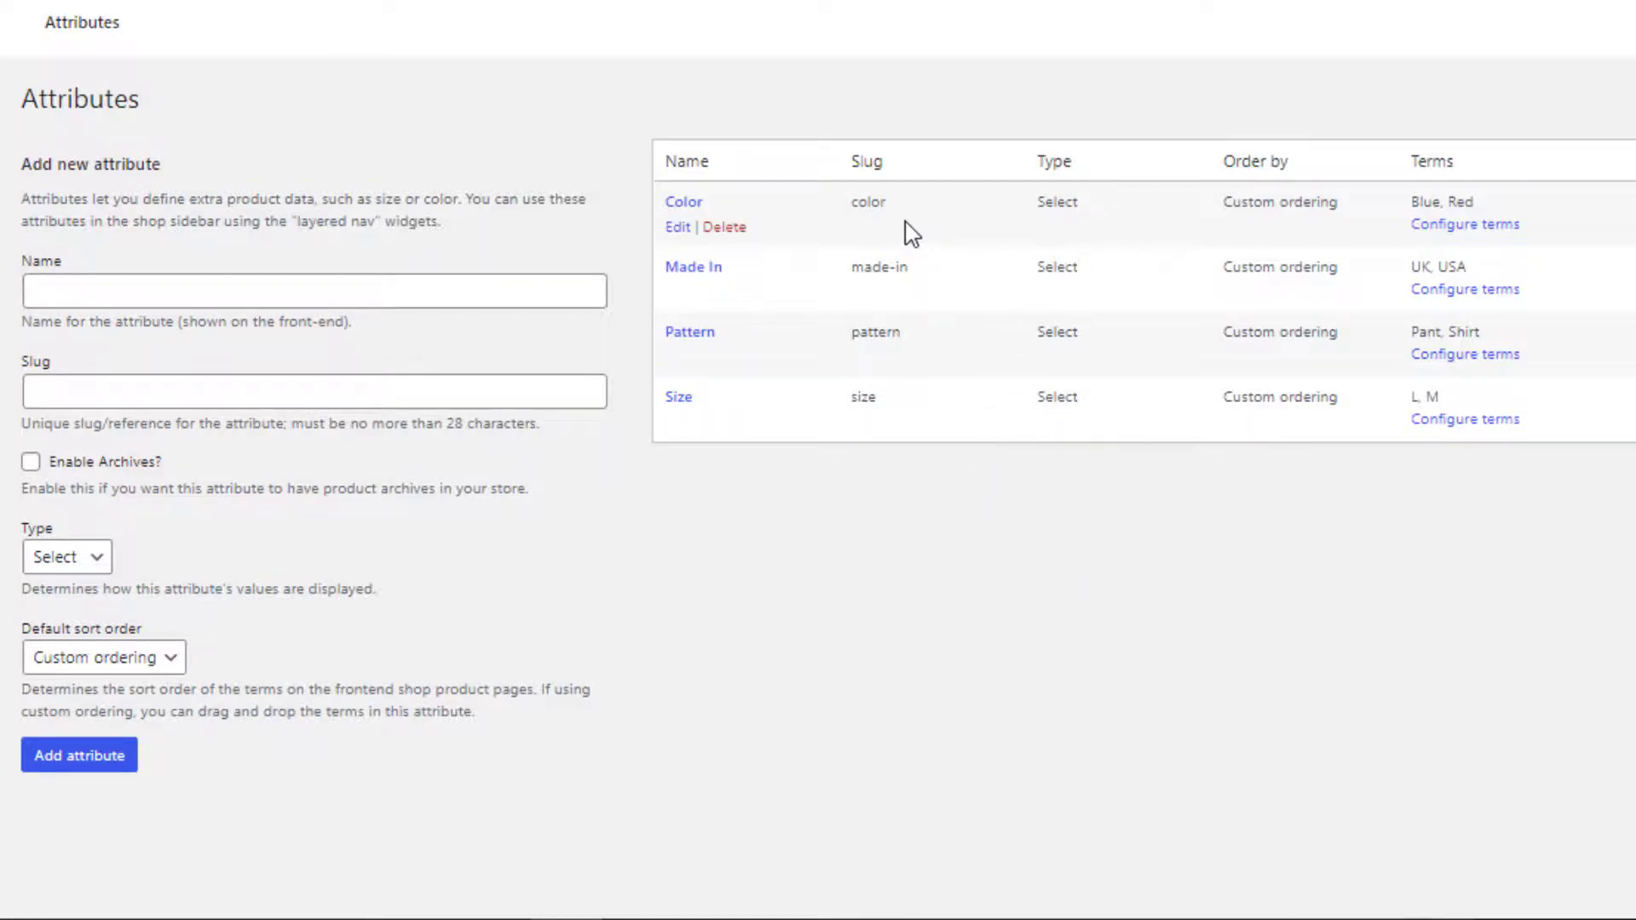
{"action": "left_click", "coordinate": [679, 227]}
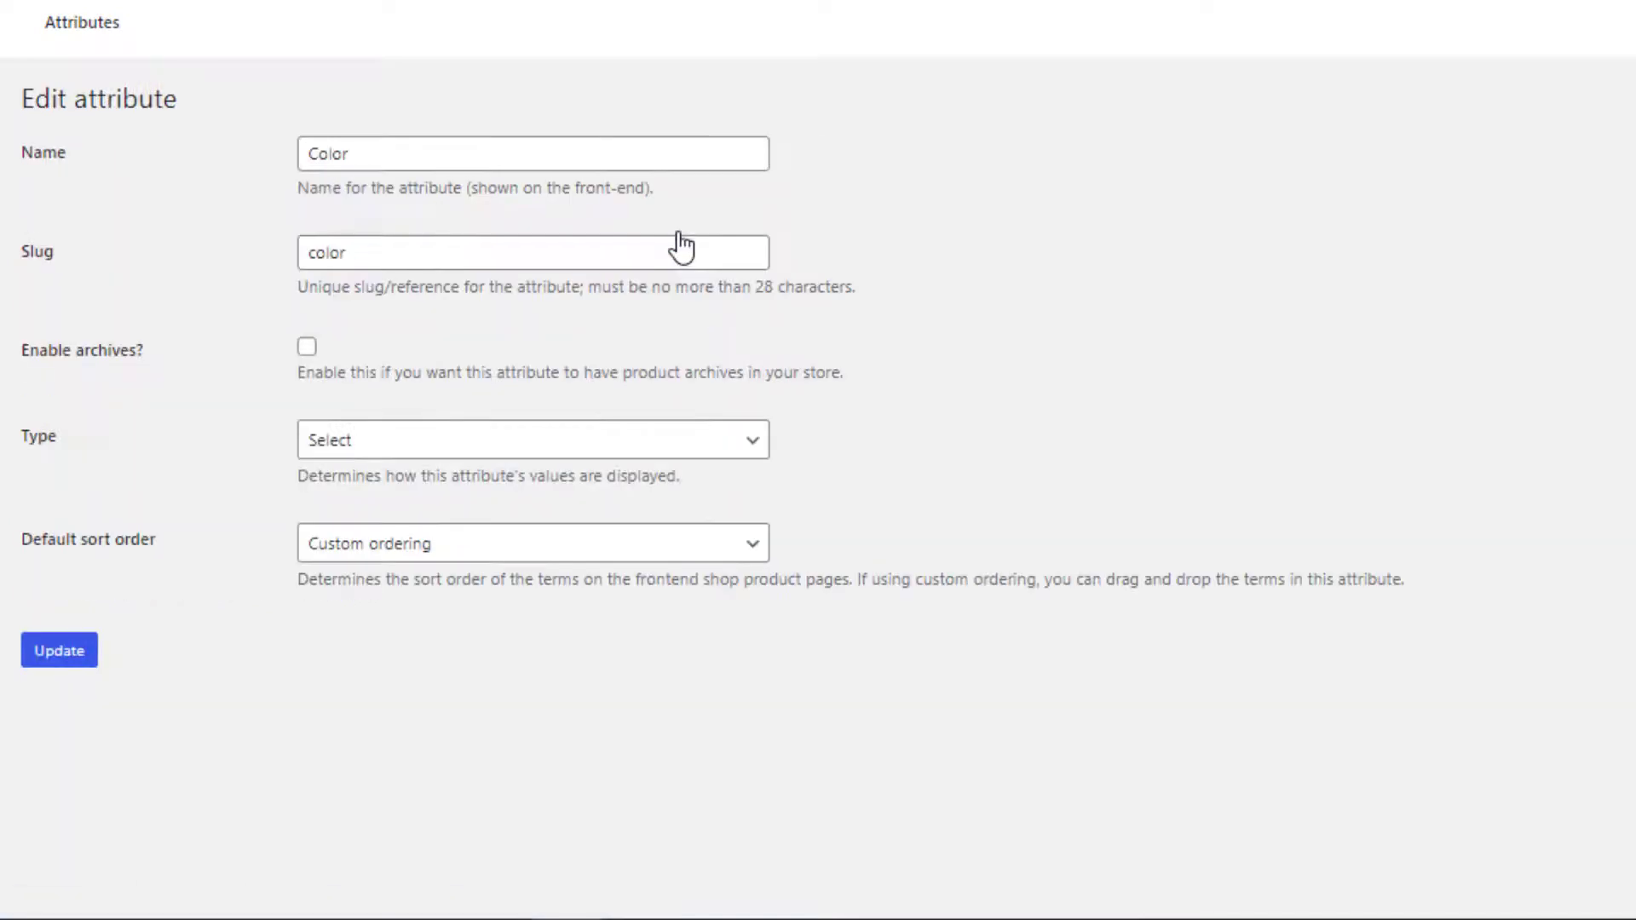
{"action": "left_click", "coordinate": [447, 440]}
{"action": "left_click", "coordinate": [341, 492]}
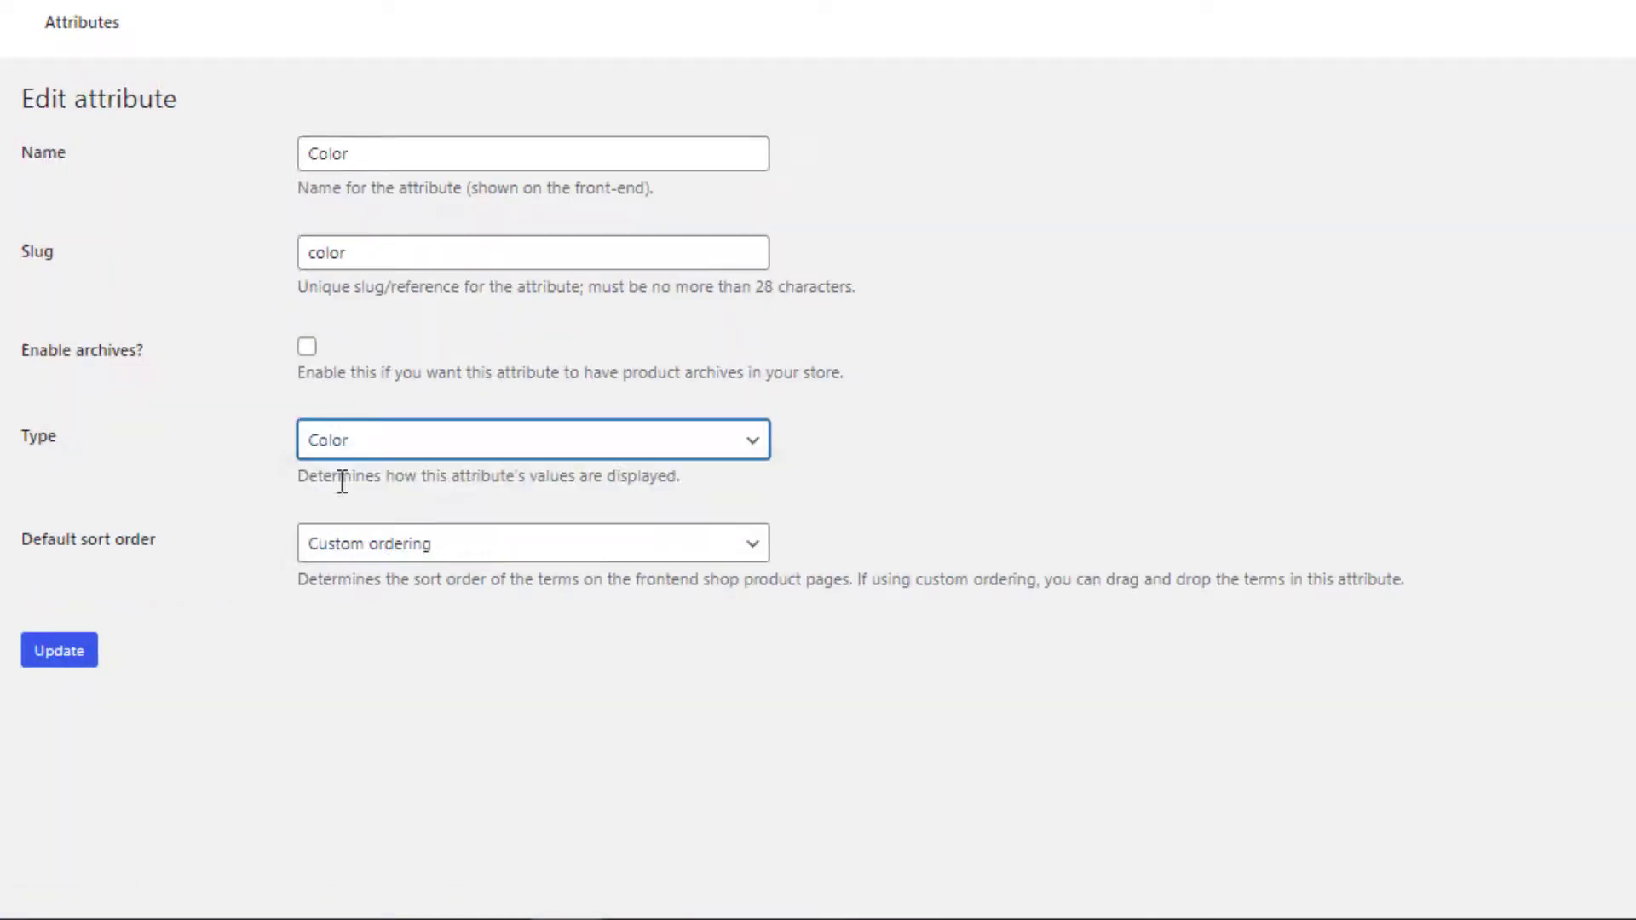
{"action": "left_click", "coordinate": [91, 658]}
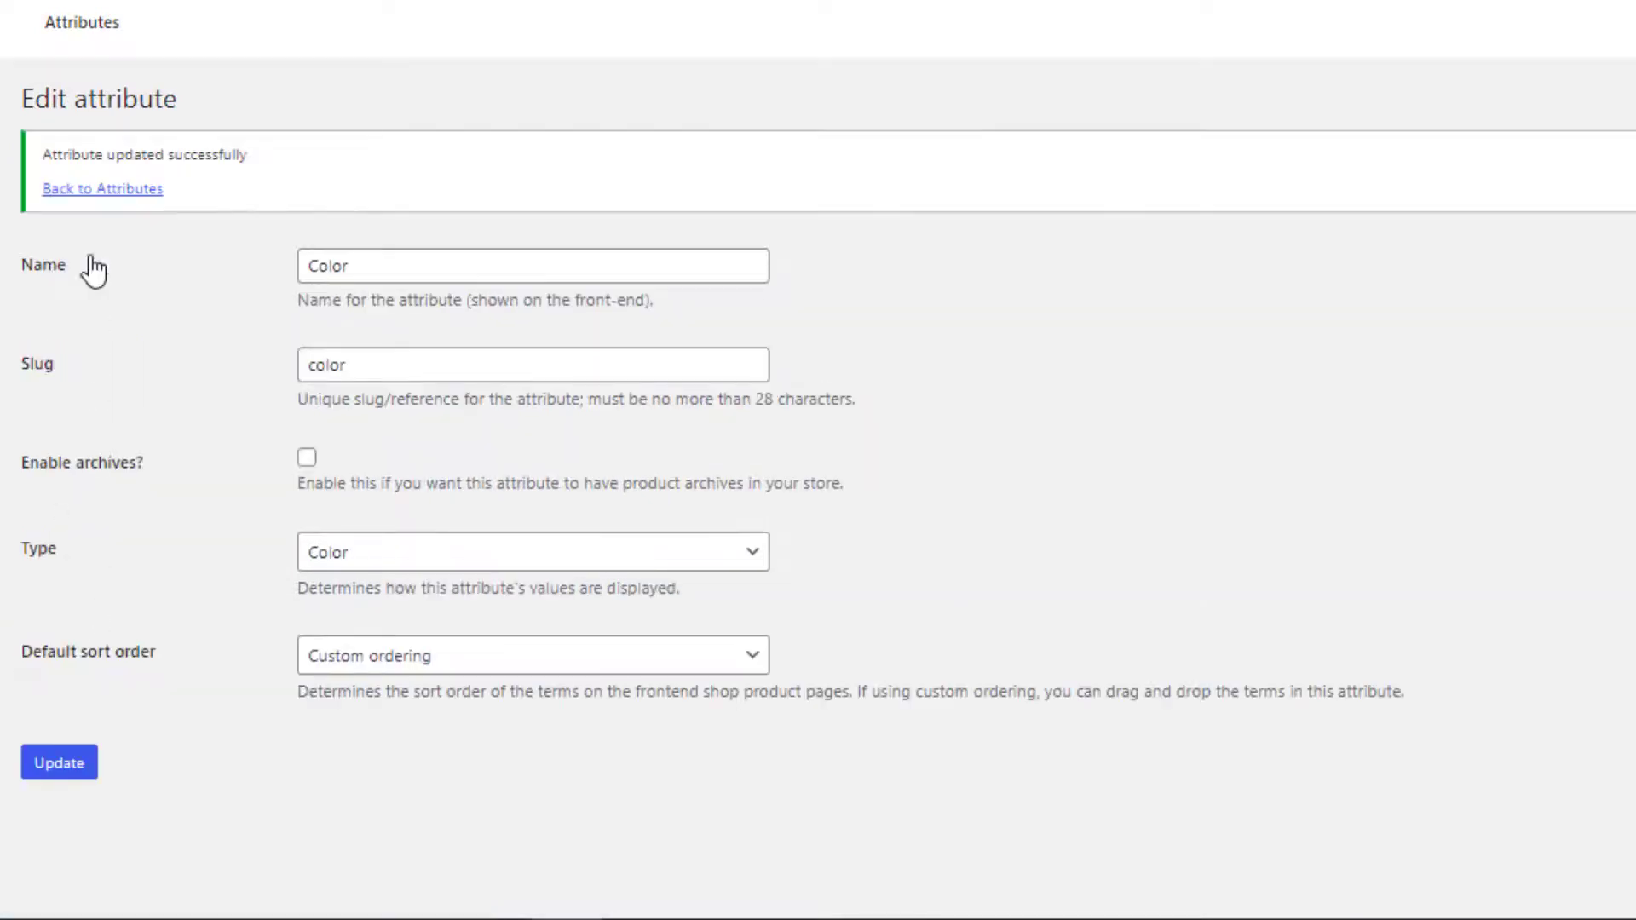
{"action": "left_click", "coordinate": [92, 191]}
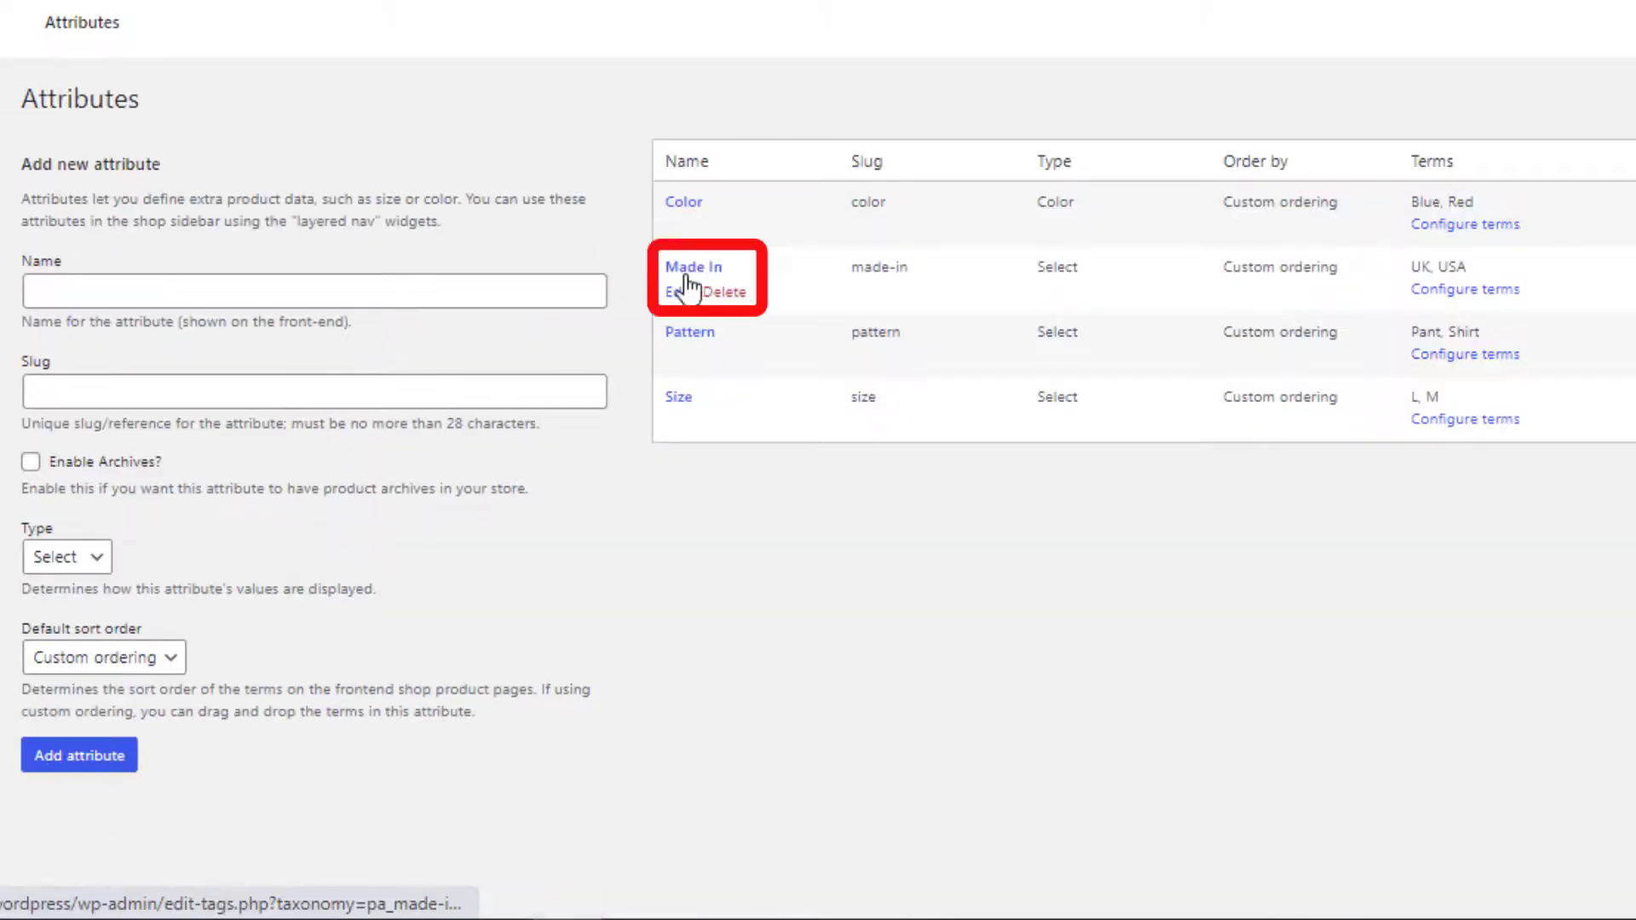
Change the Made In attribute's type to Button and save it
{"action": "left_click", "coordinate": [680, 292]}
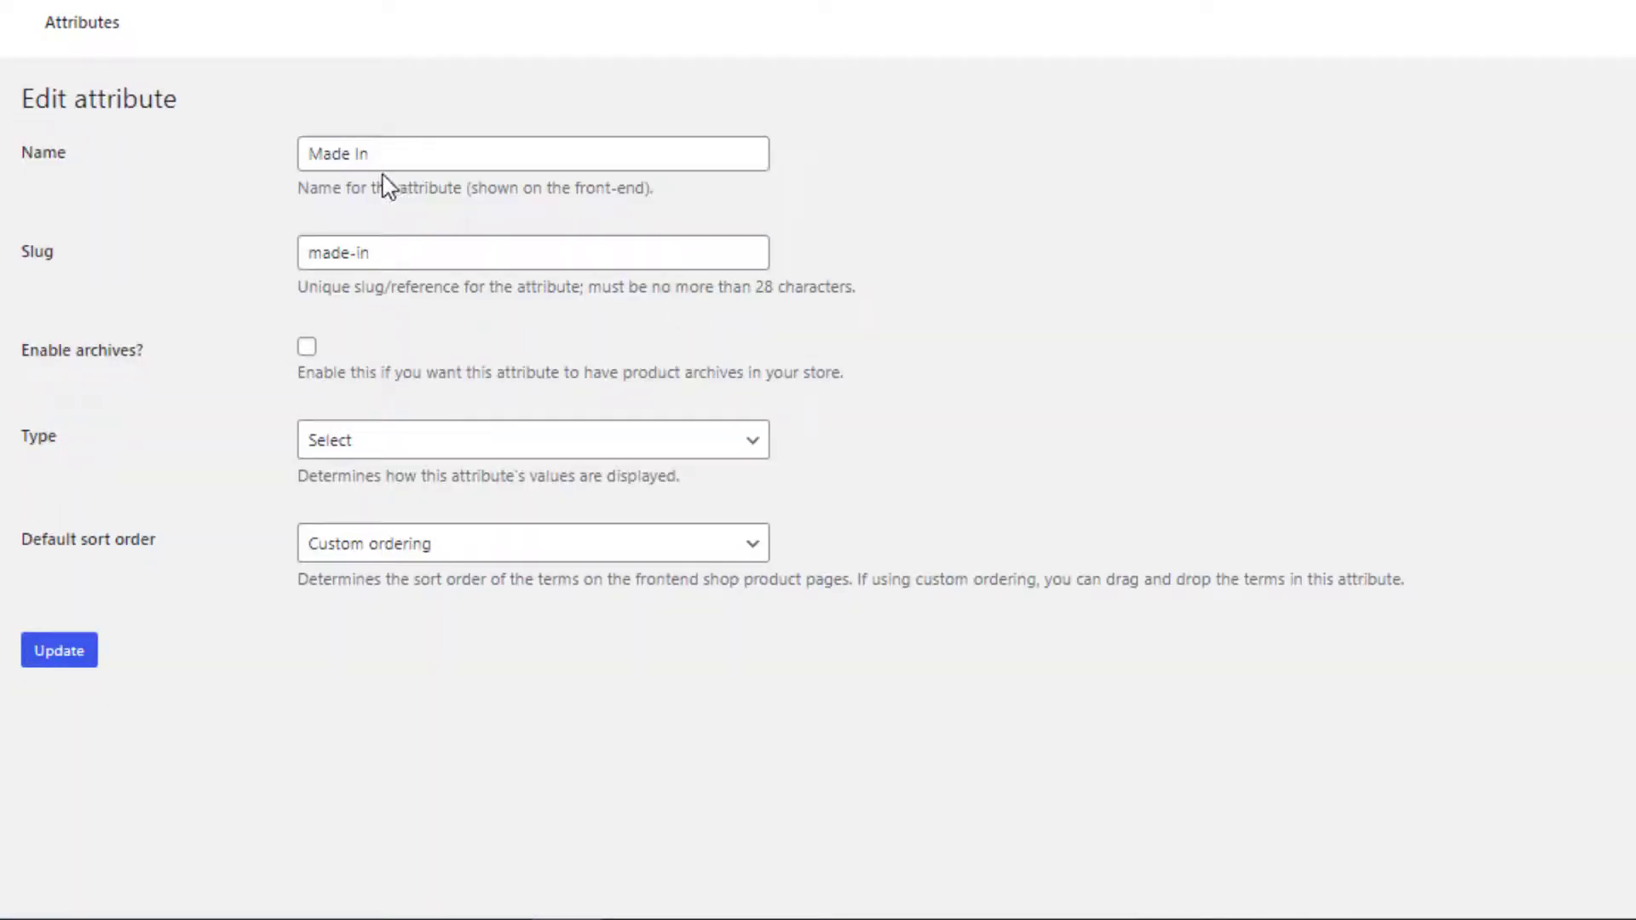
{"action": "left_click", "coordinate": [525, 440]}
{"action": "left_click", "coordinate": [525, 537]}
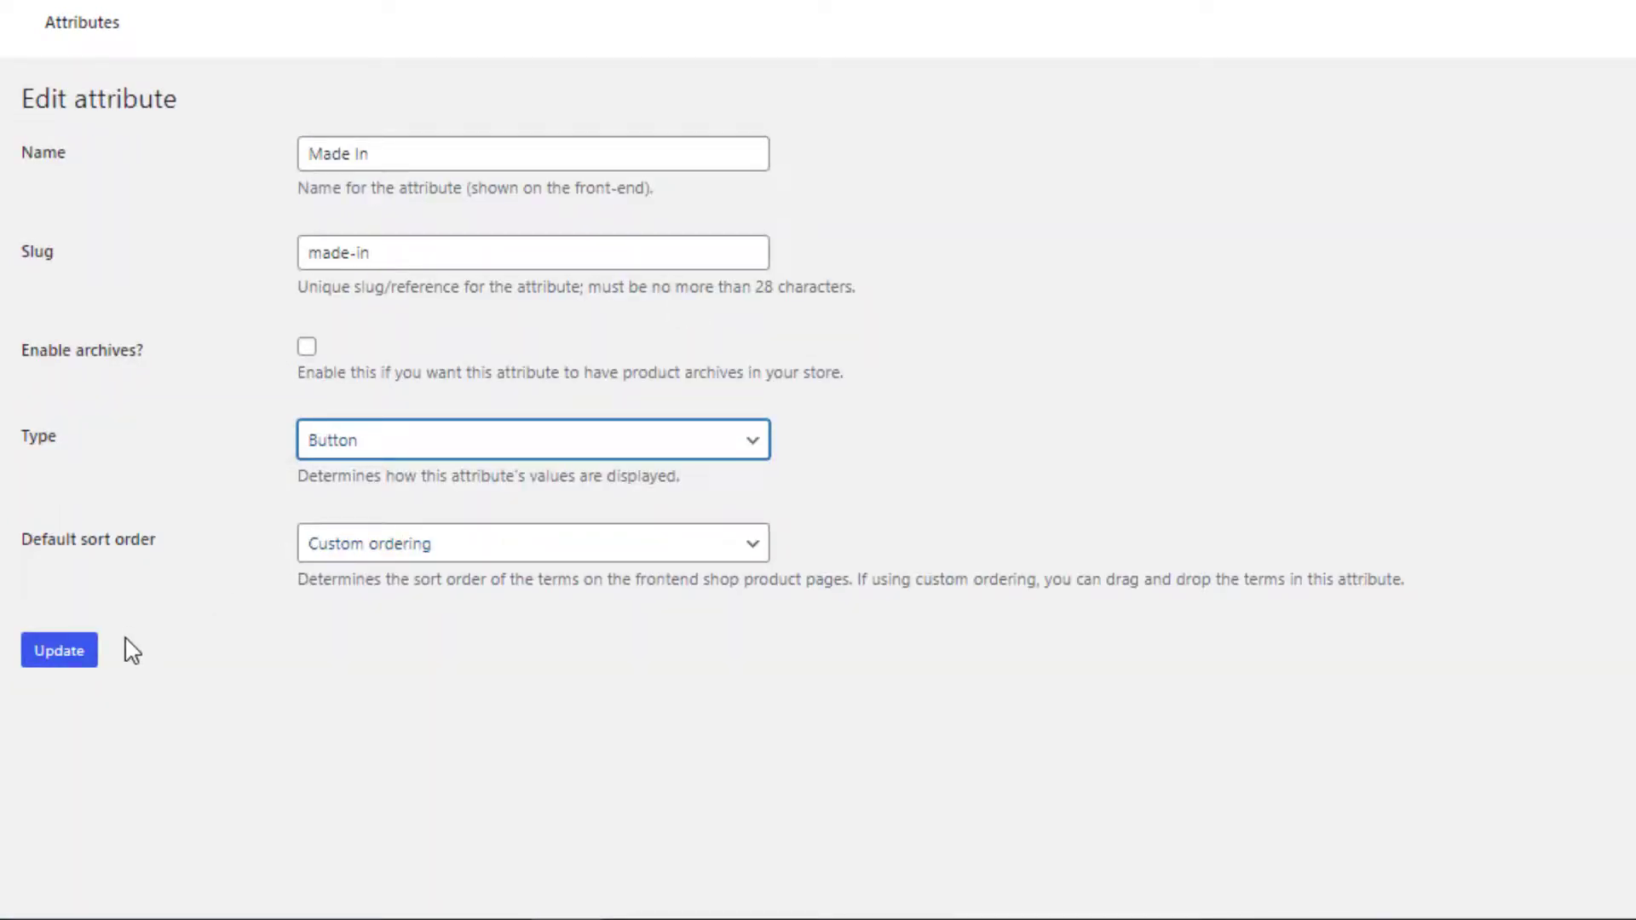
{"action": "left_click", "coordinate": [85, 652]}
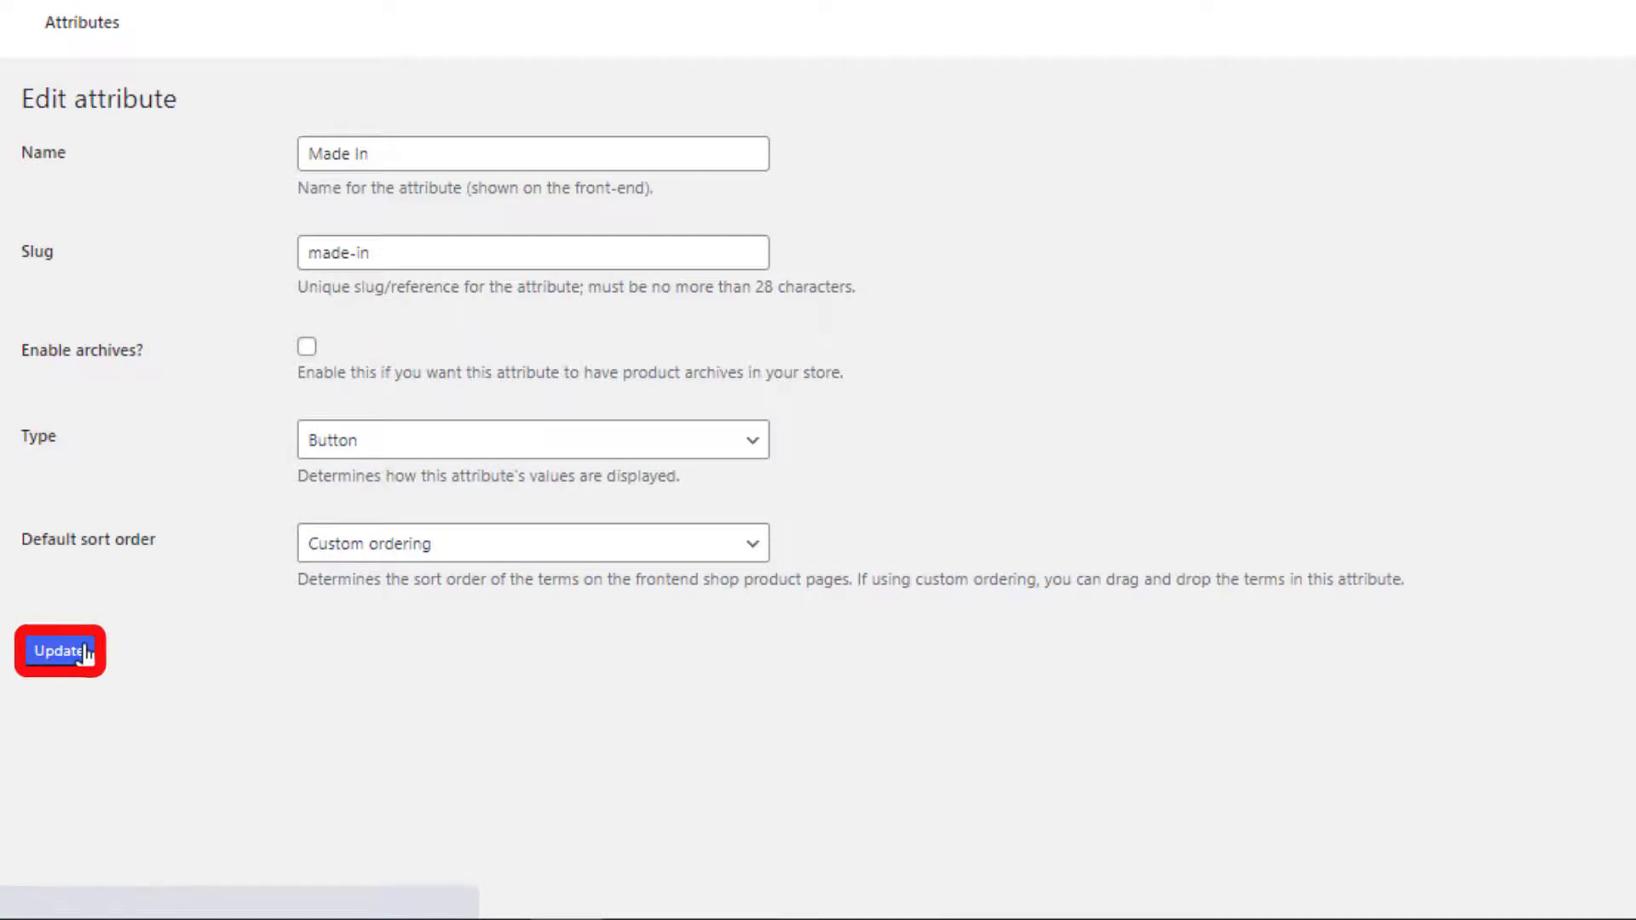
{"action": "left_click", "coordinate": [111, 191]}
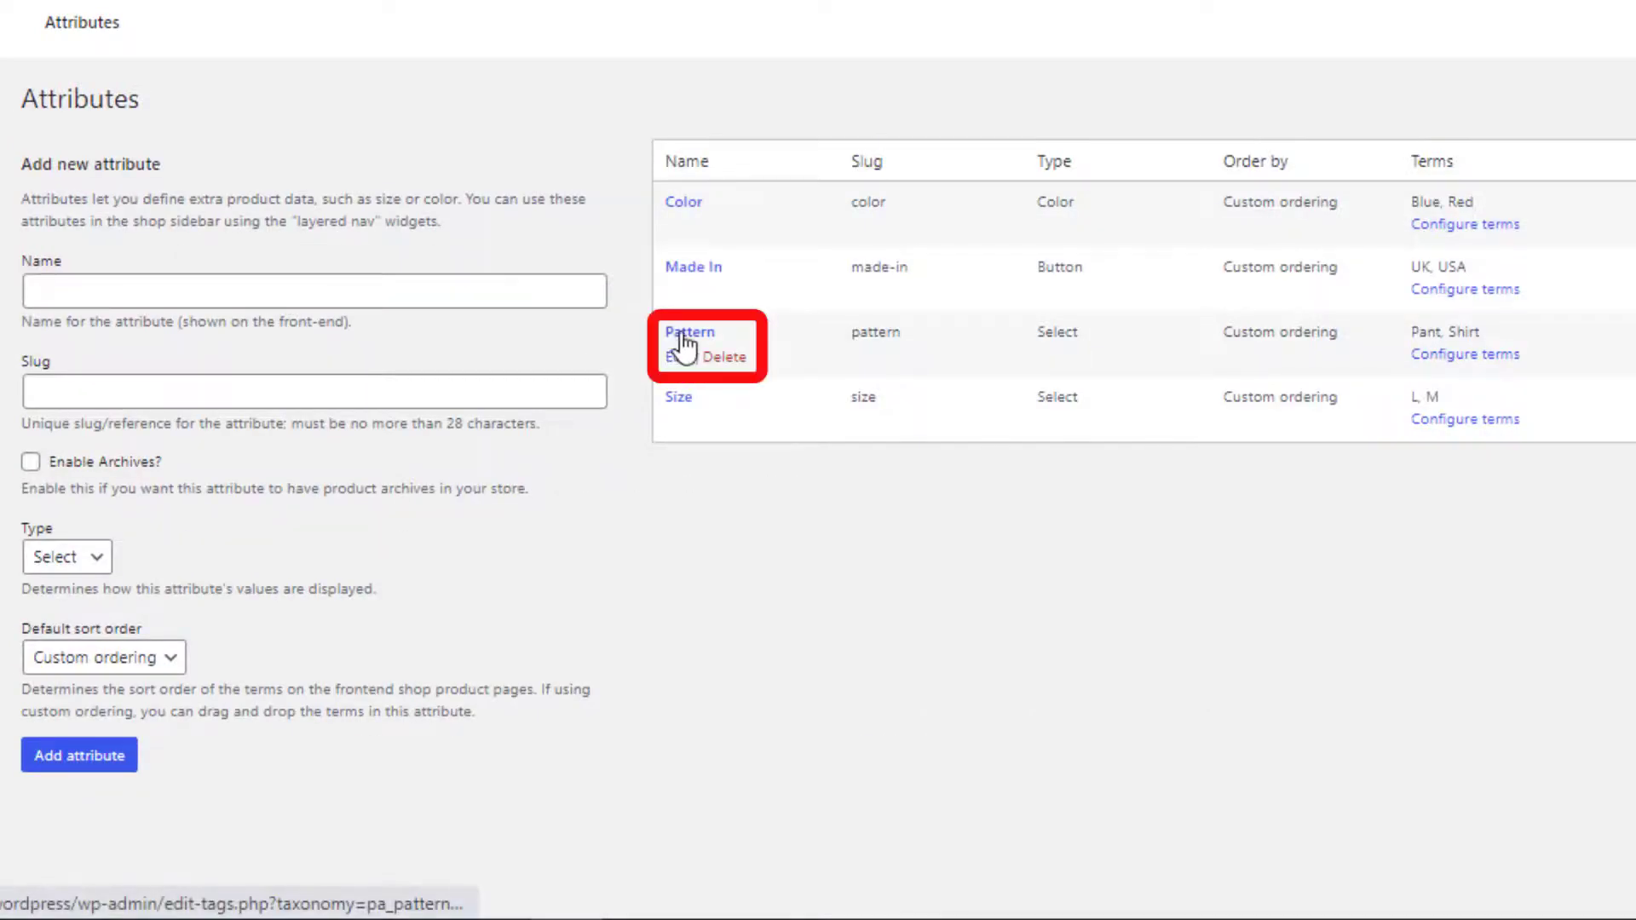
Change the Pattern attribute's type to Image and save it
{"action": "left_click", "coordinate": [678, 359]}
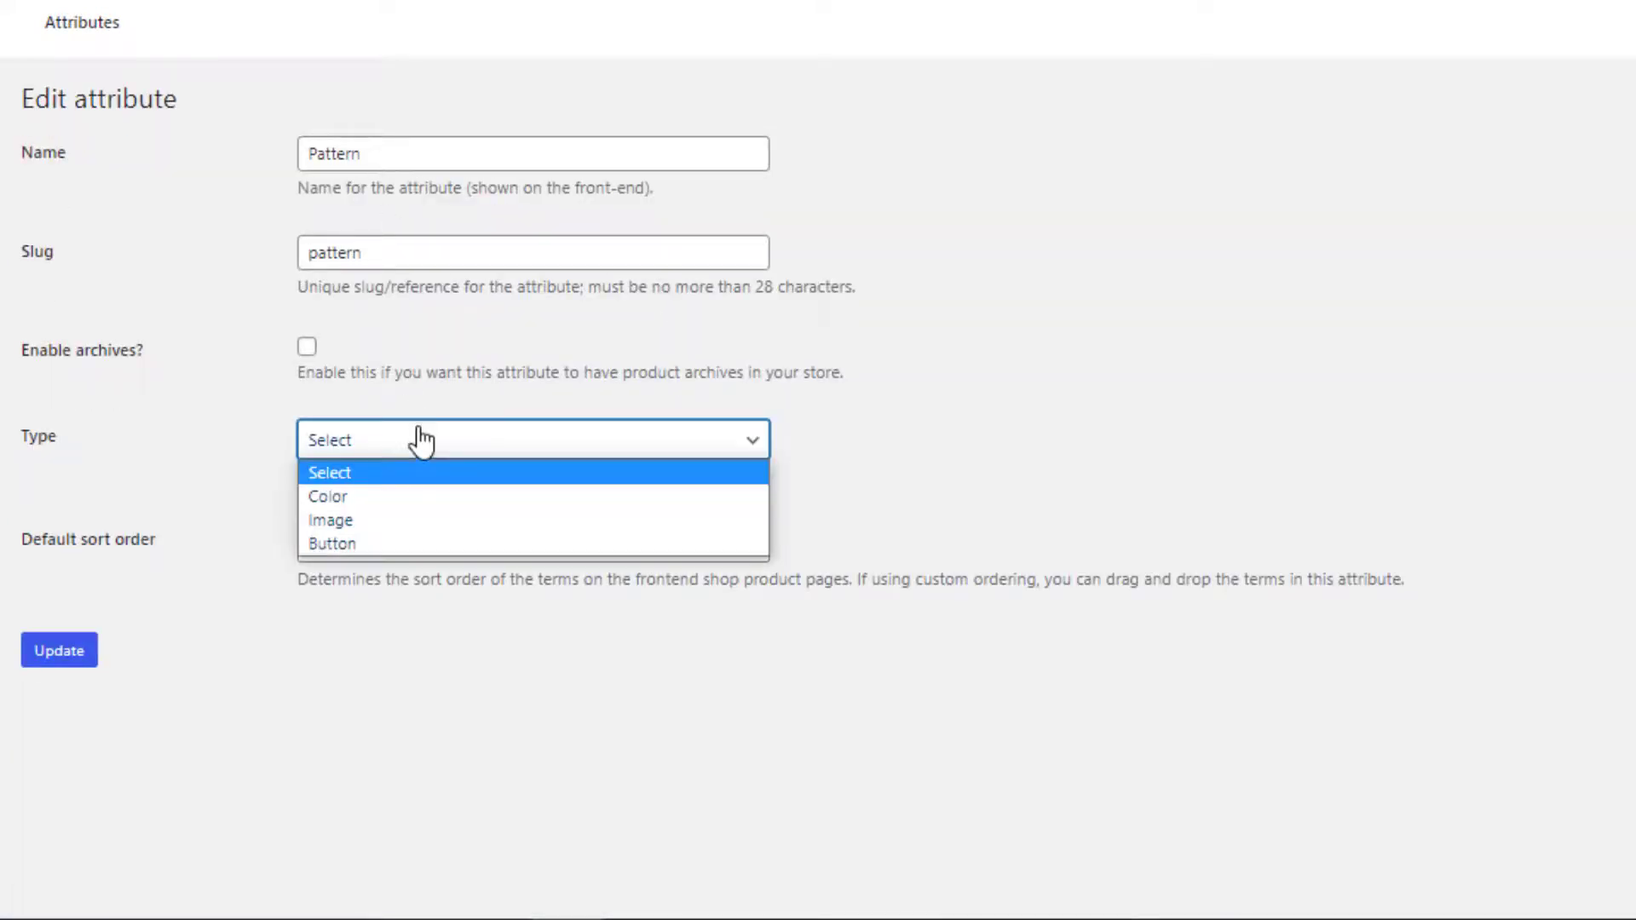
{"action": "left_click", "coordinate": [427, 521]}
{"action": "left_click", "coordinate": [78, 652]}
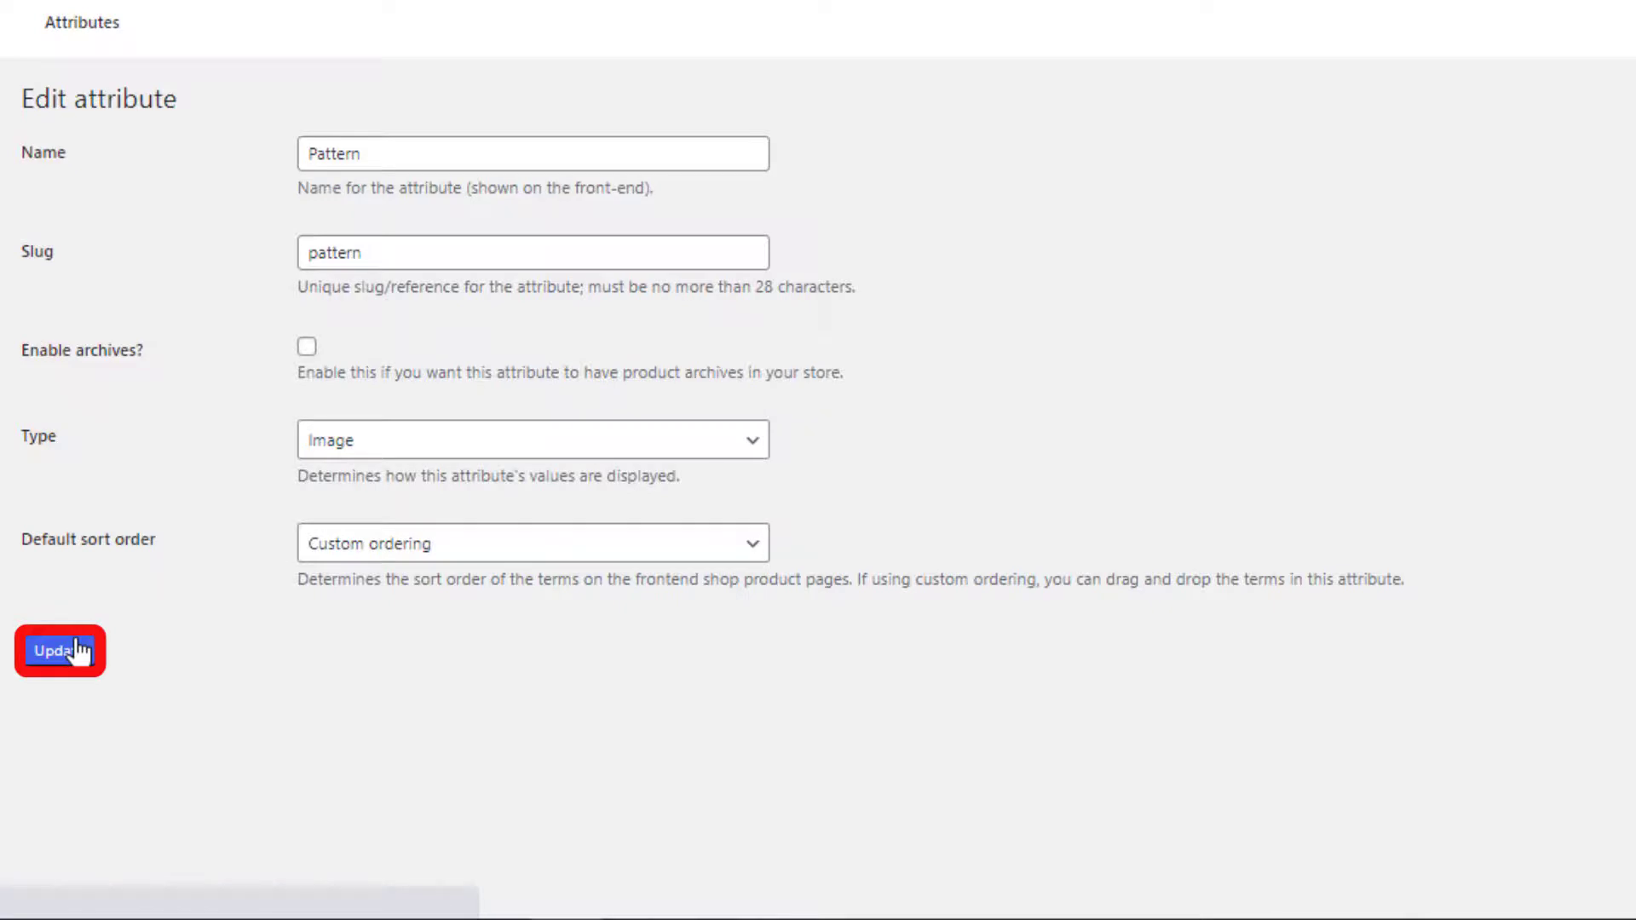
{"action": "left_click", "coordinate": [122, 192]}
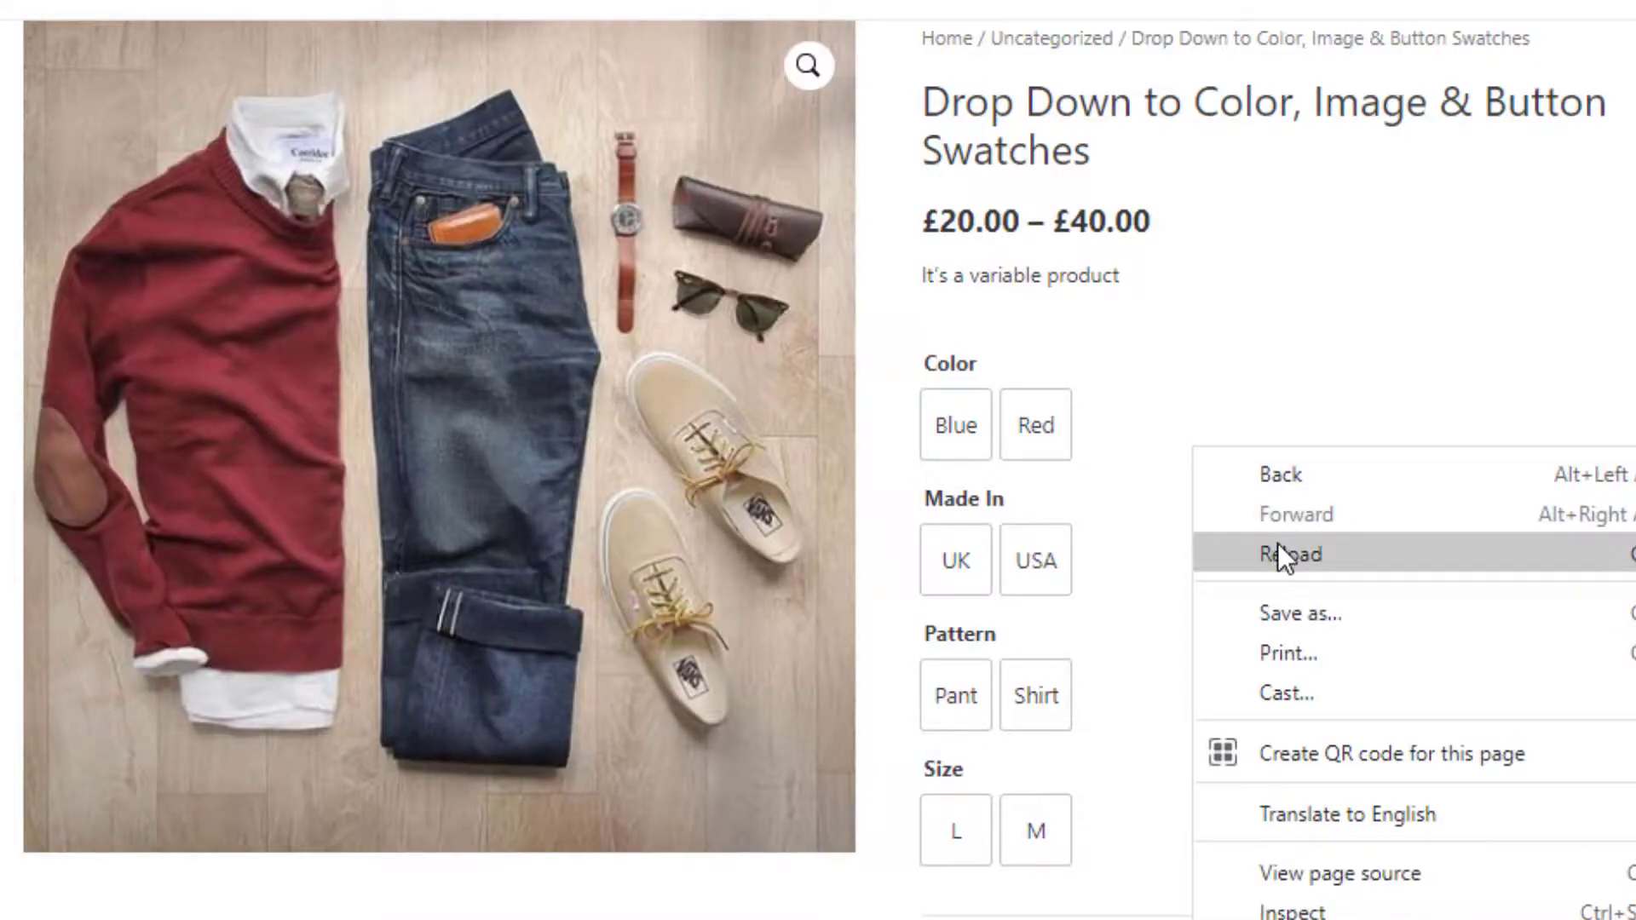
Reload the product page to see its options as swatches
{"action": "left_click", "coordinate": [1277, 544]}
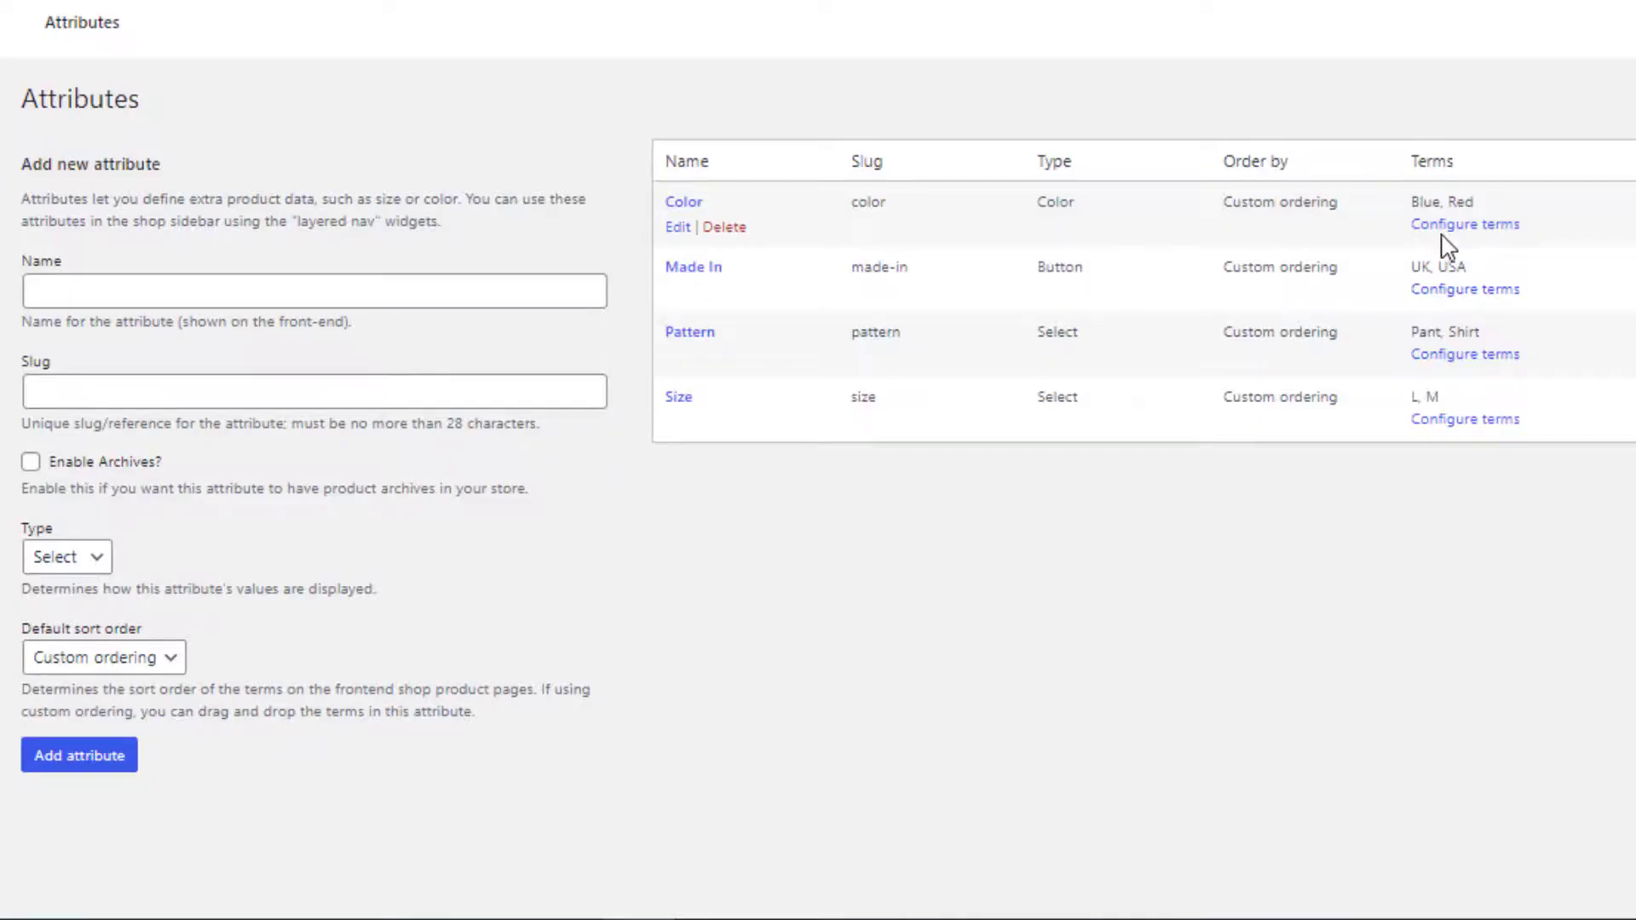
Give the Blue colour term the swatch colour #1e73be and save it
{"action": "left_click", "coordinate": [1447, 229]}
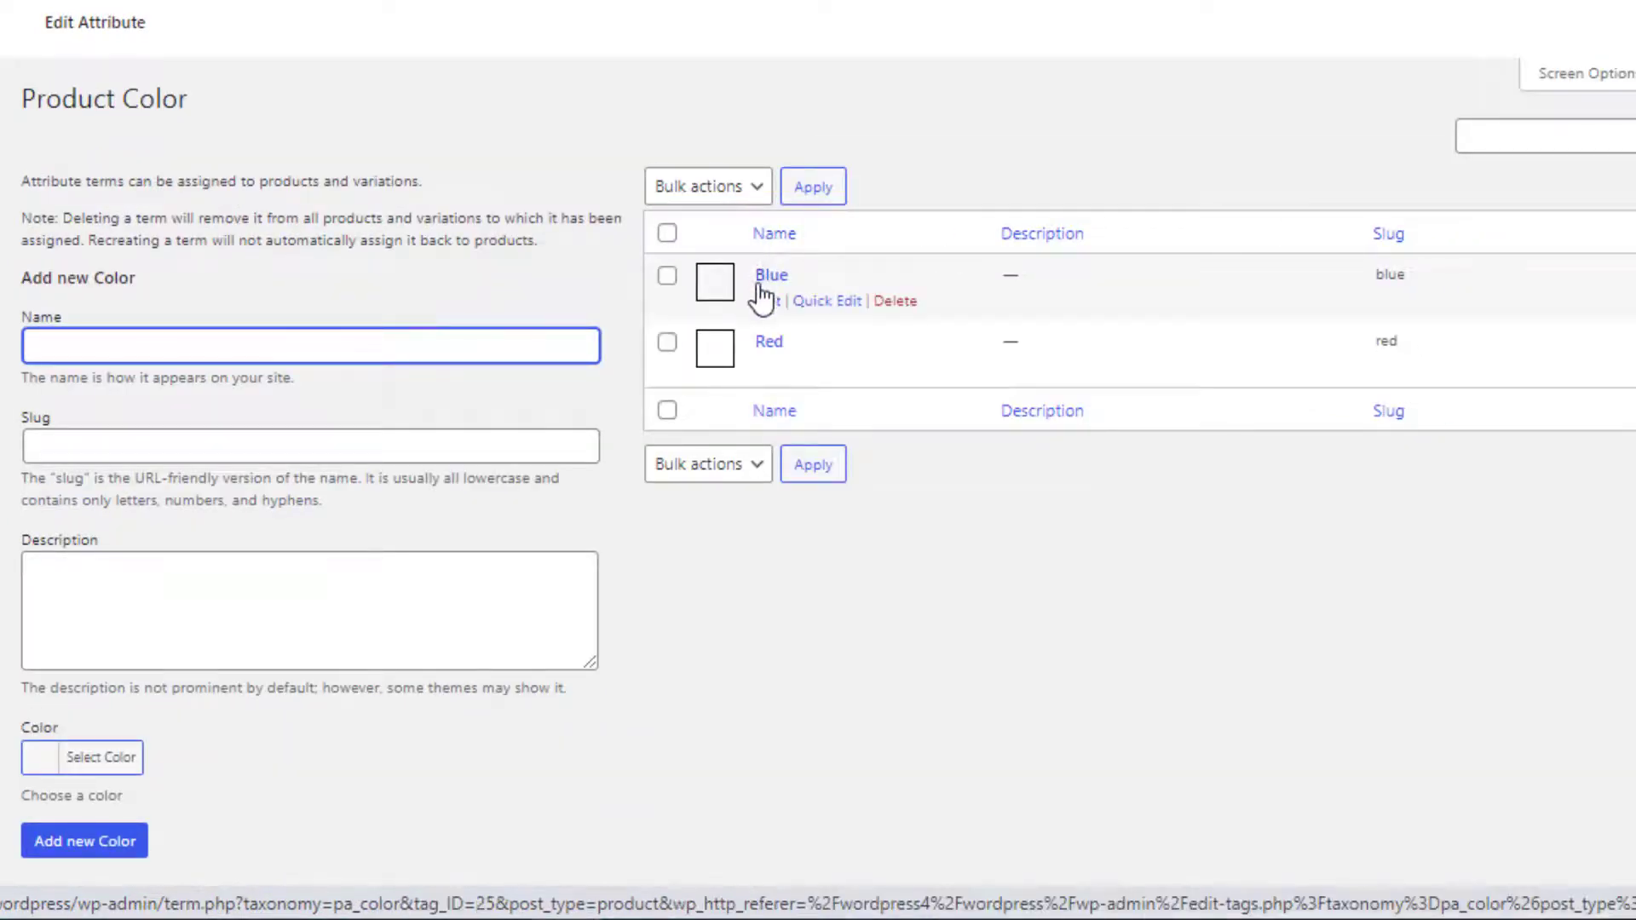
{"action": "left_click", "coordinate": [768, 300]}
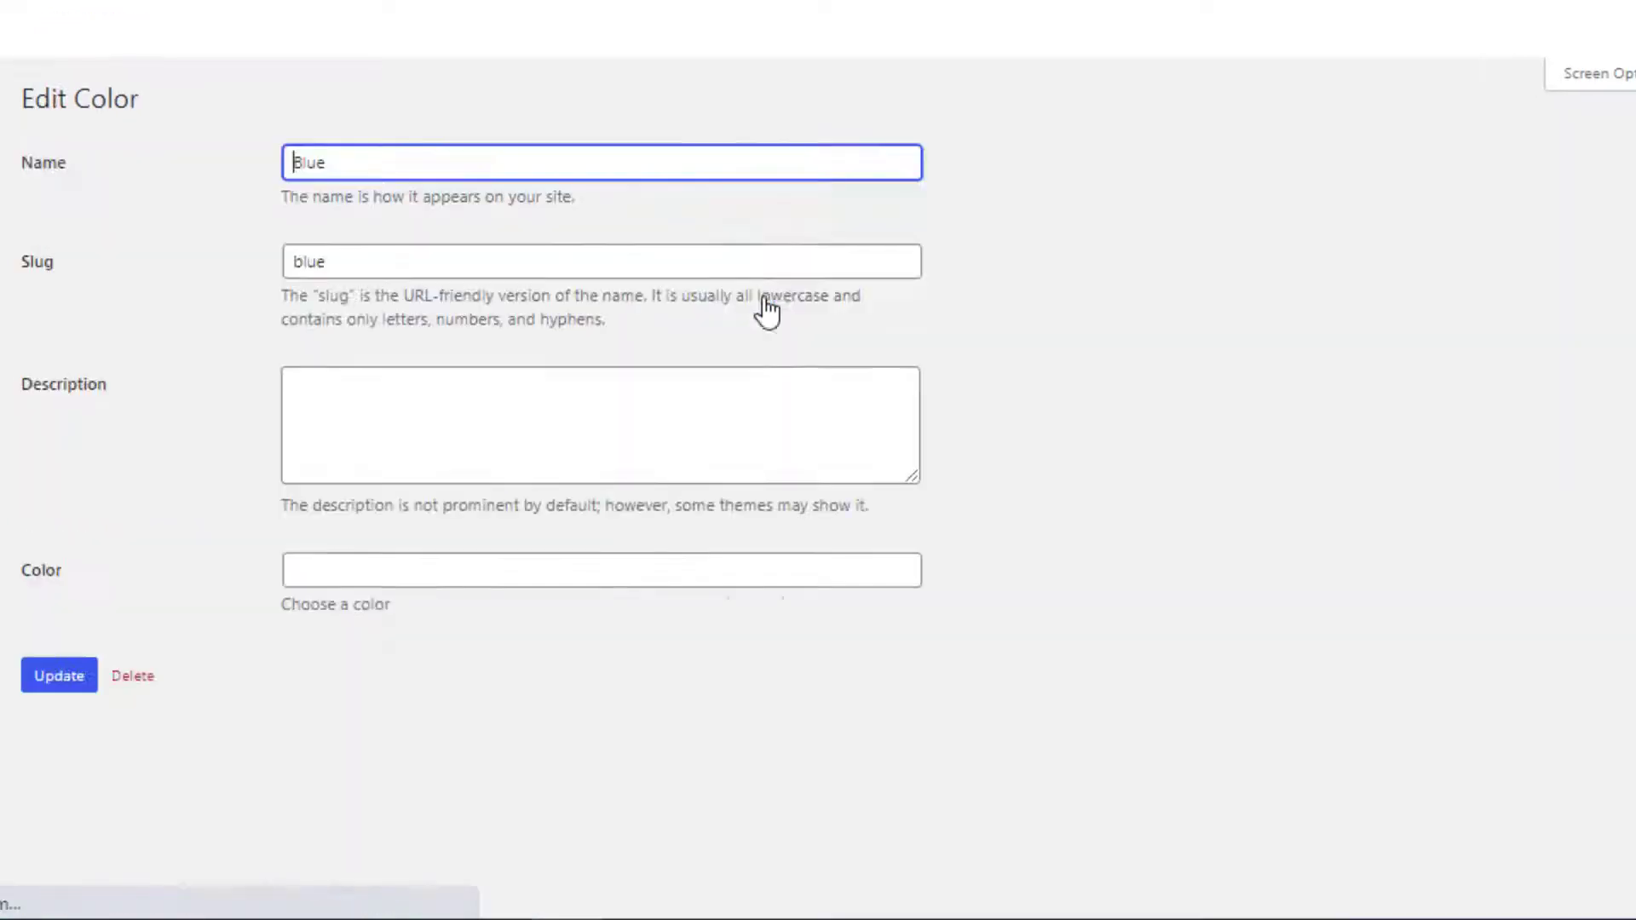
{"action": "left_click", "coordinate": [379, 569]}
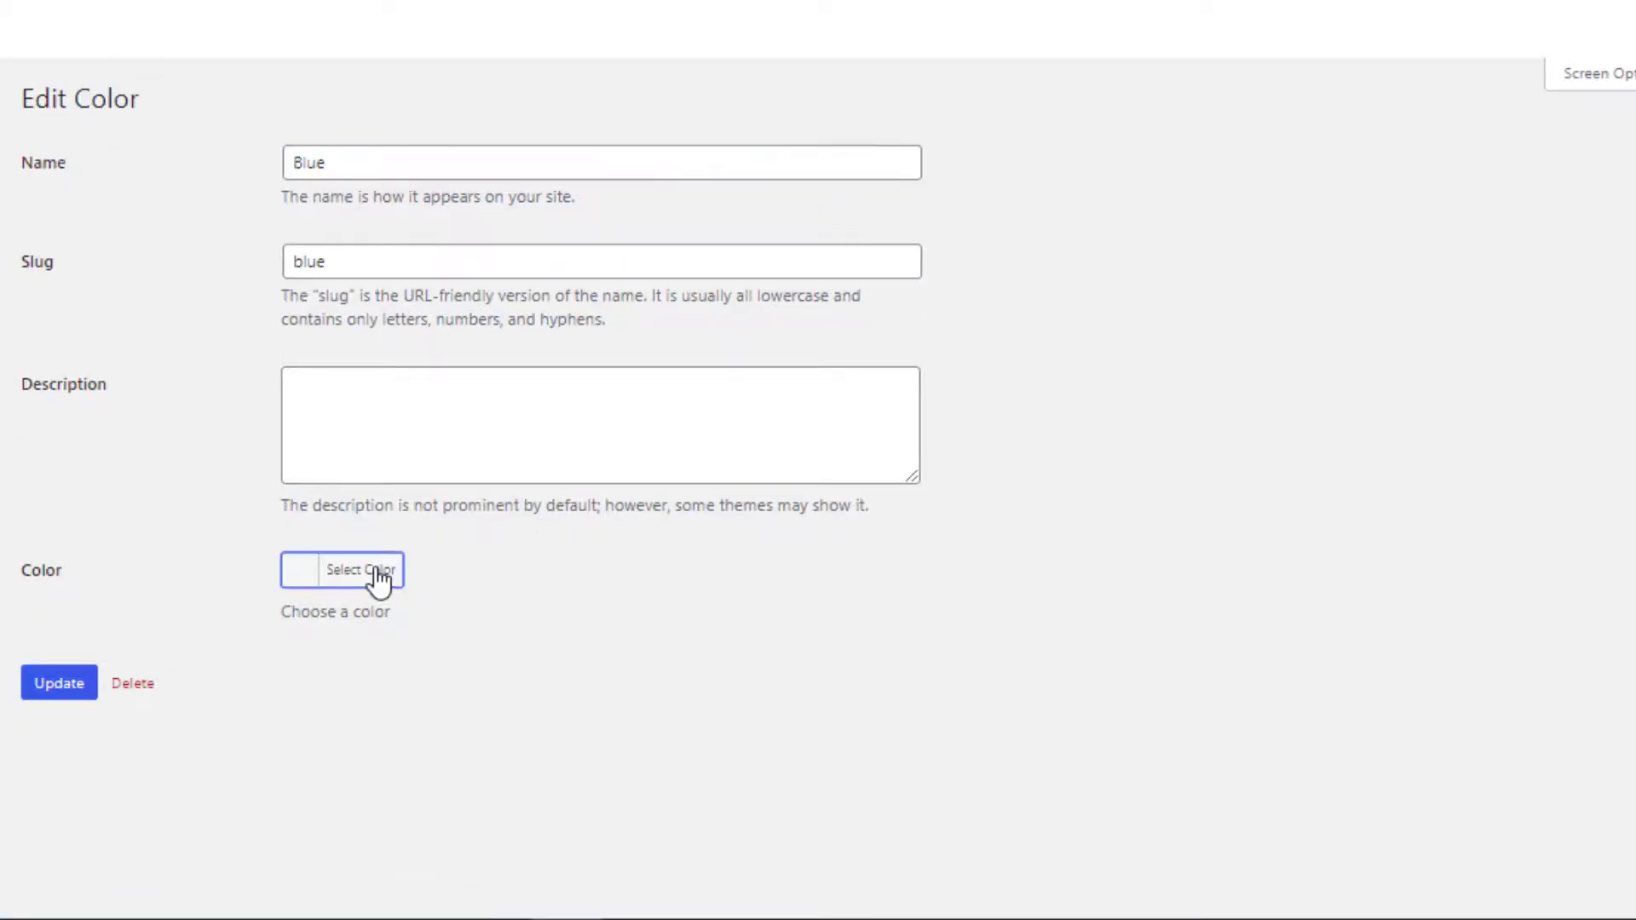
{"action": "left_click", "coordinate": [470, 846]}
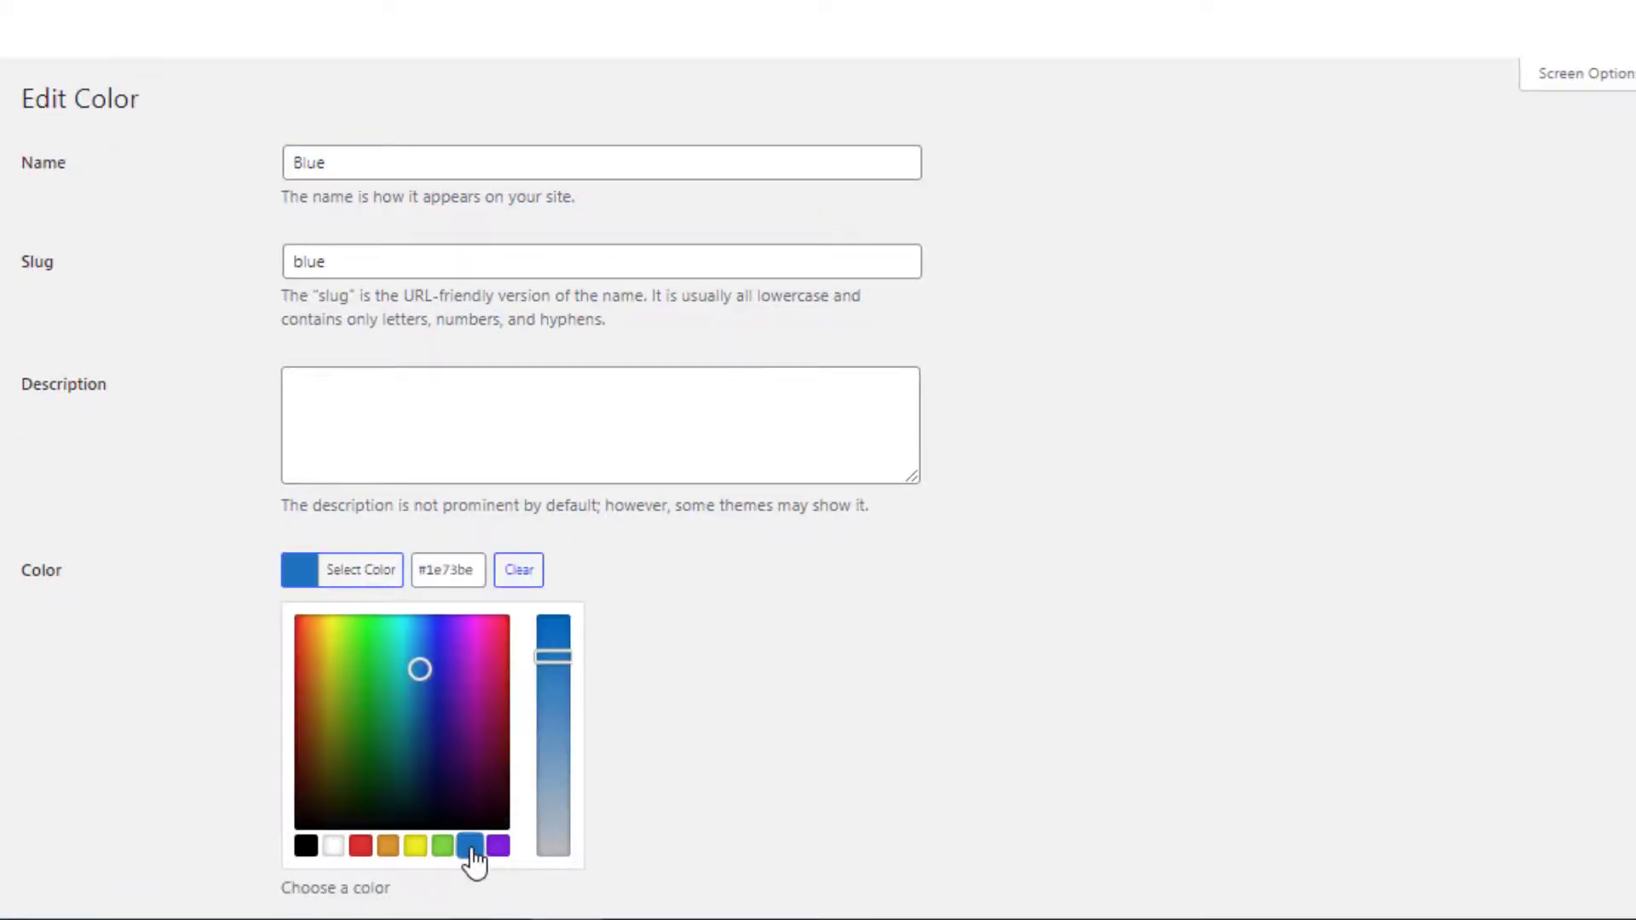
{"action": "left_click", "coordinate": [690, 639]}
{"action": "left_click", "coordinate": [85, 690]}
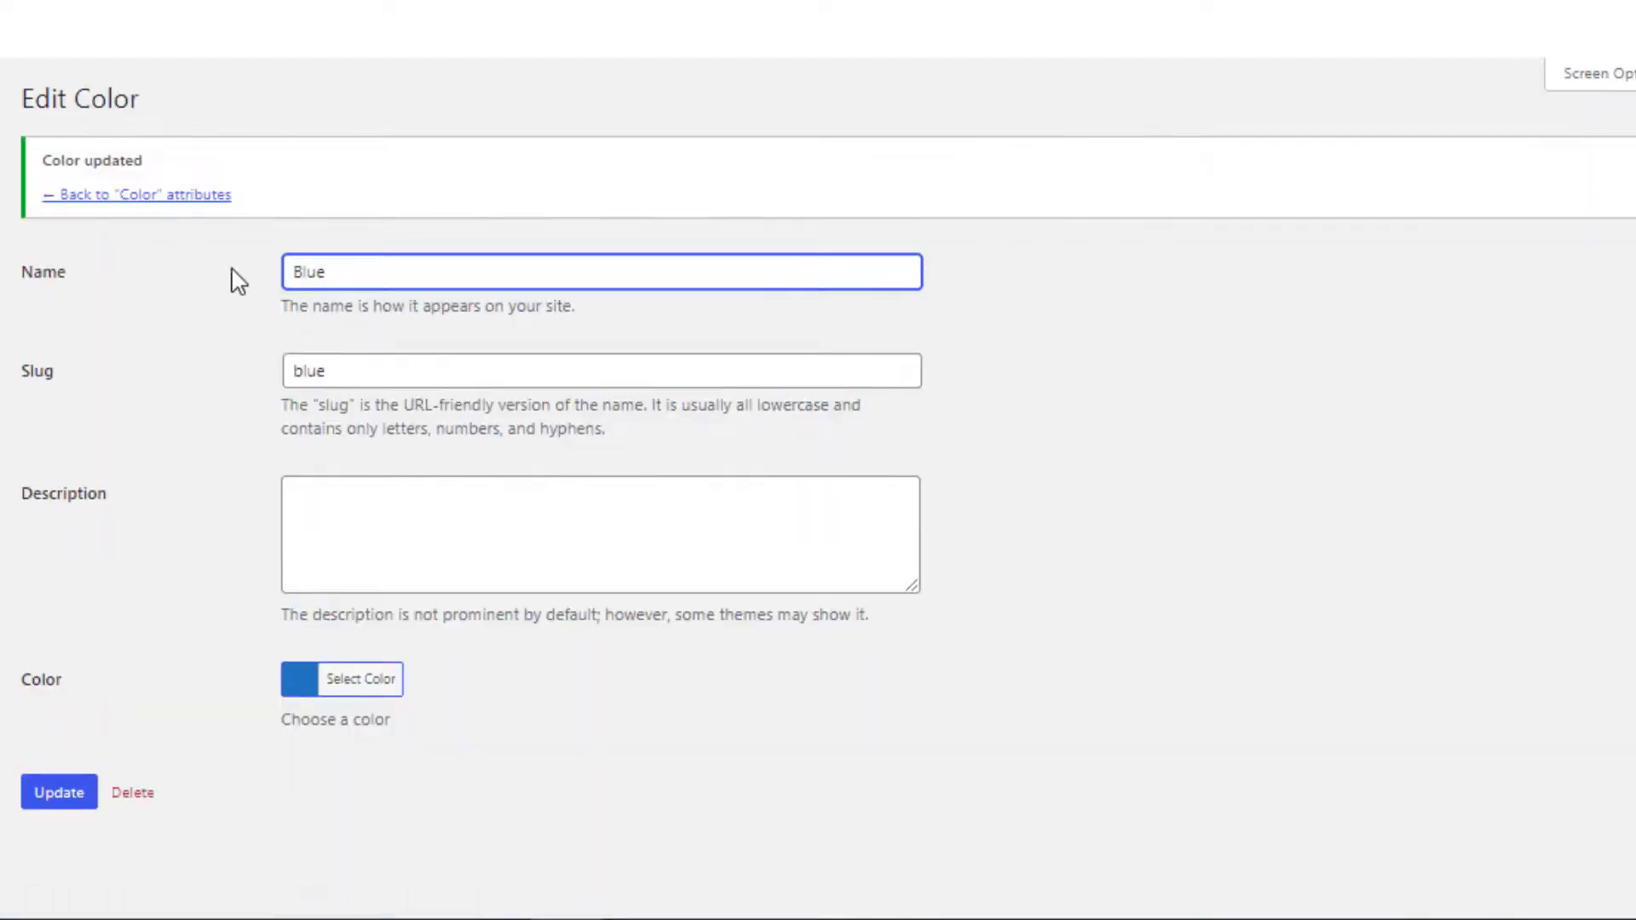
{"action": "left_click", "coordinate": [164, 197]}
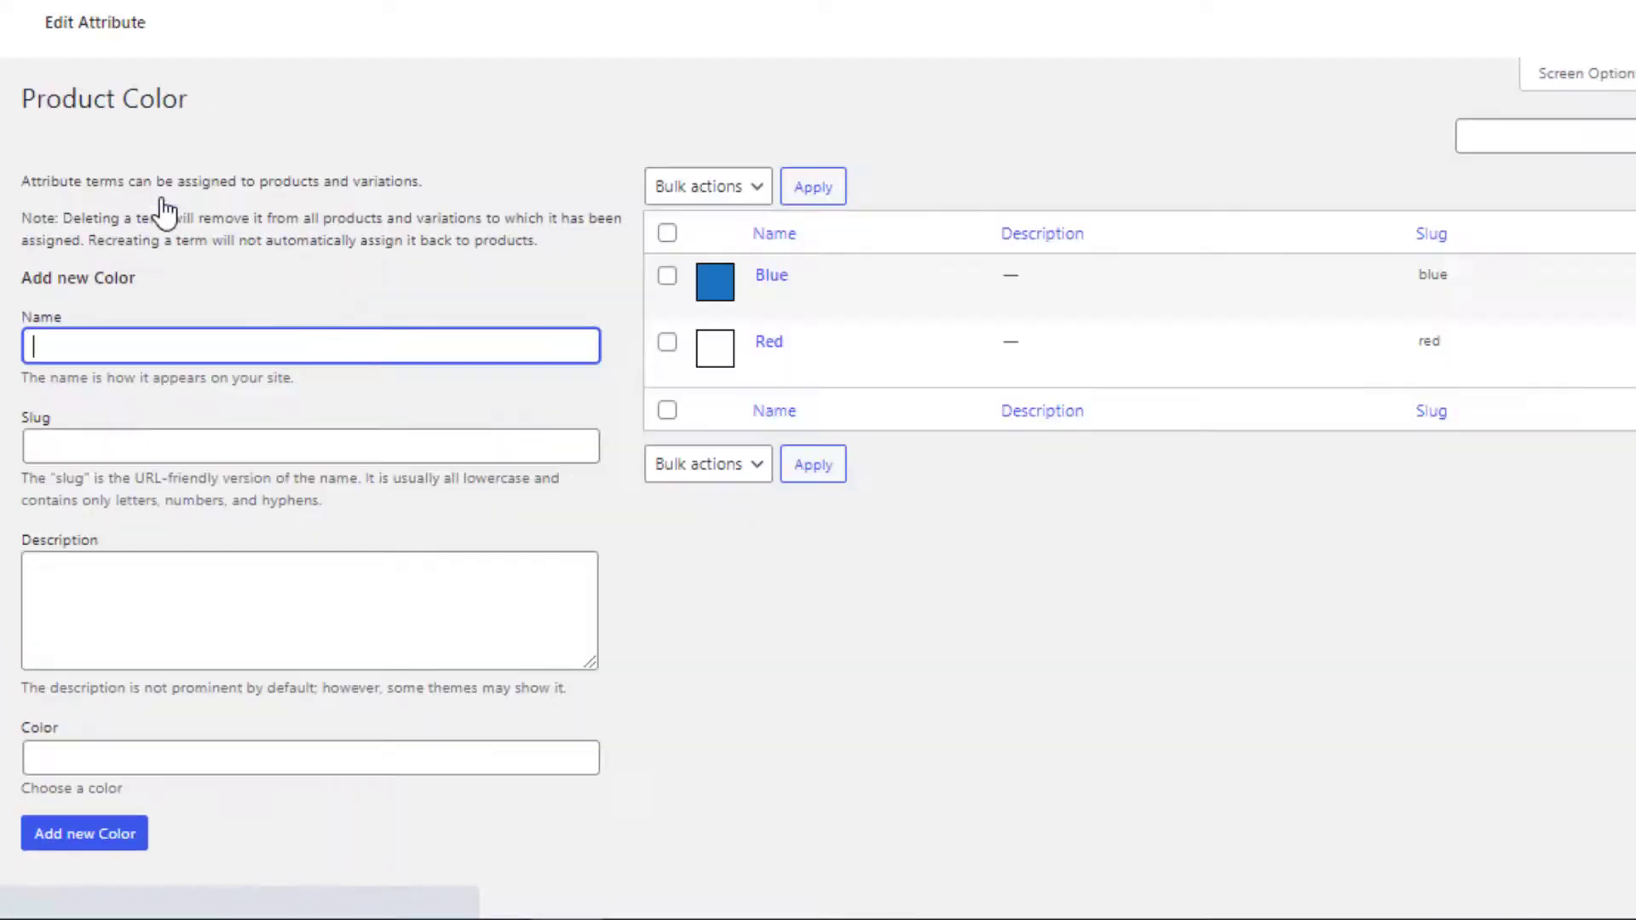
Give the Red colour term a red swatch colour (#dd3333) and save it
{"action": "left_click", "coordinate": [761, 368]}
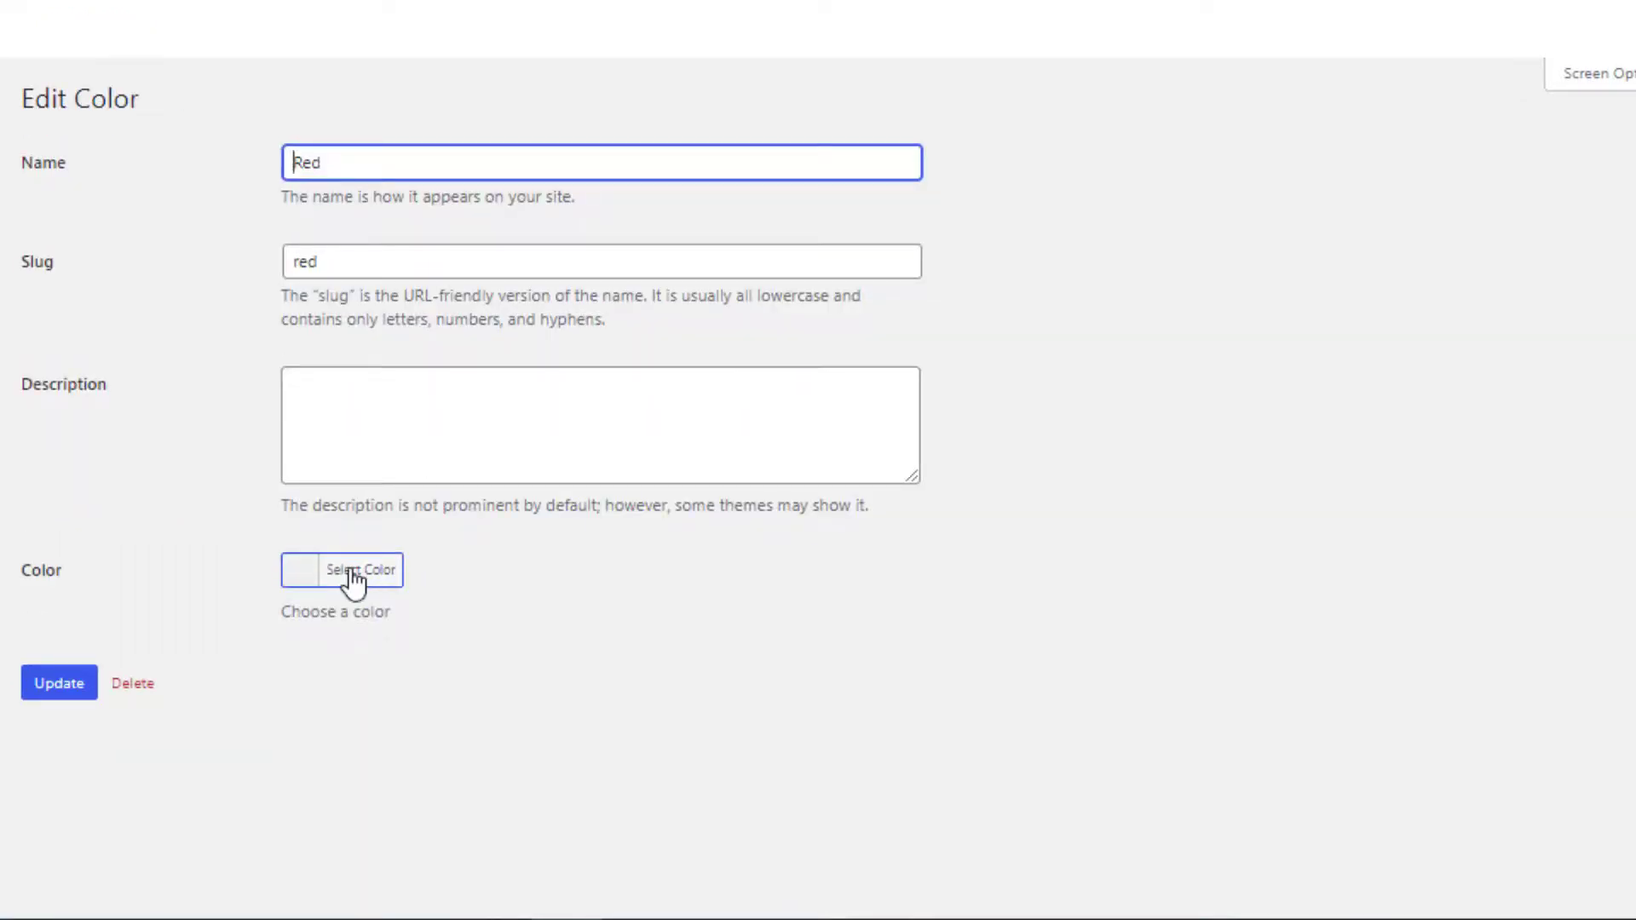
{"action": "left_click", "coordinate": [351, 575]}
{"action": "left_click", "coordinate": [361, 845]}
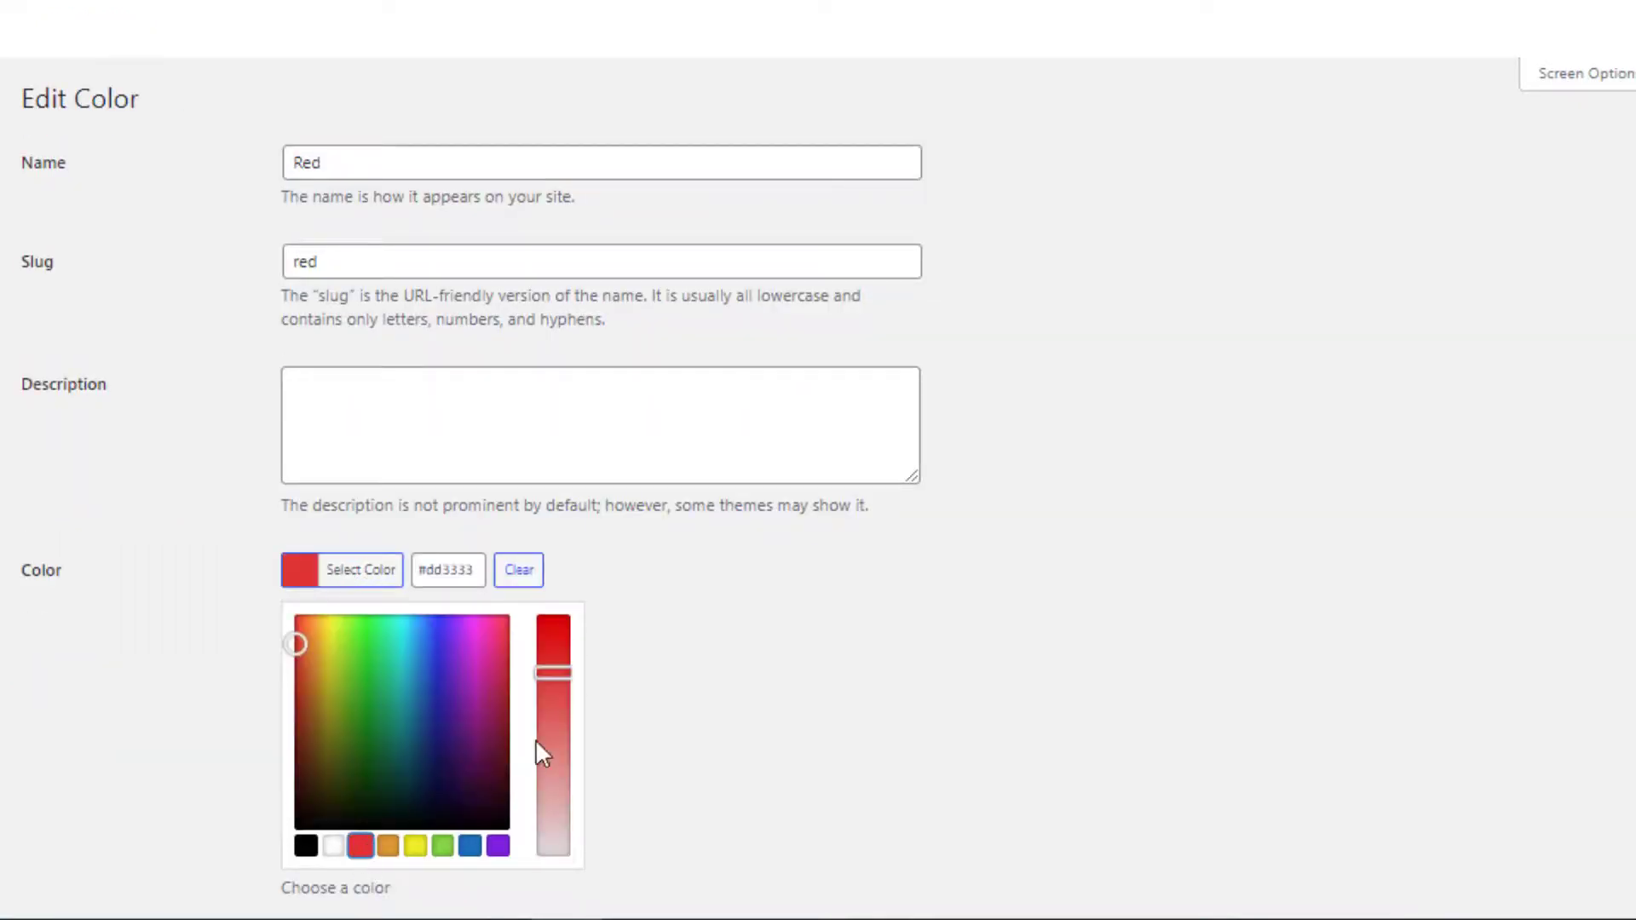
{"action": "left_click", "coordinate": [631, 704]}
{"action": "left_click", "coordinate": [57, 688]}
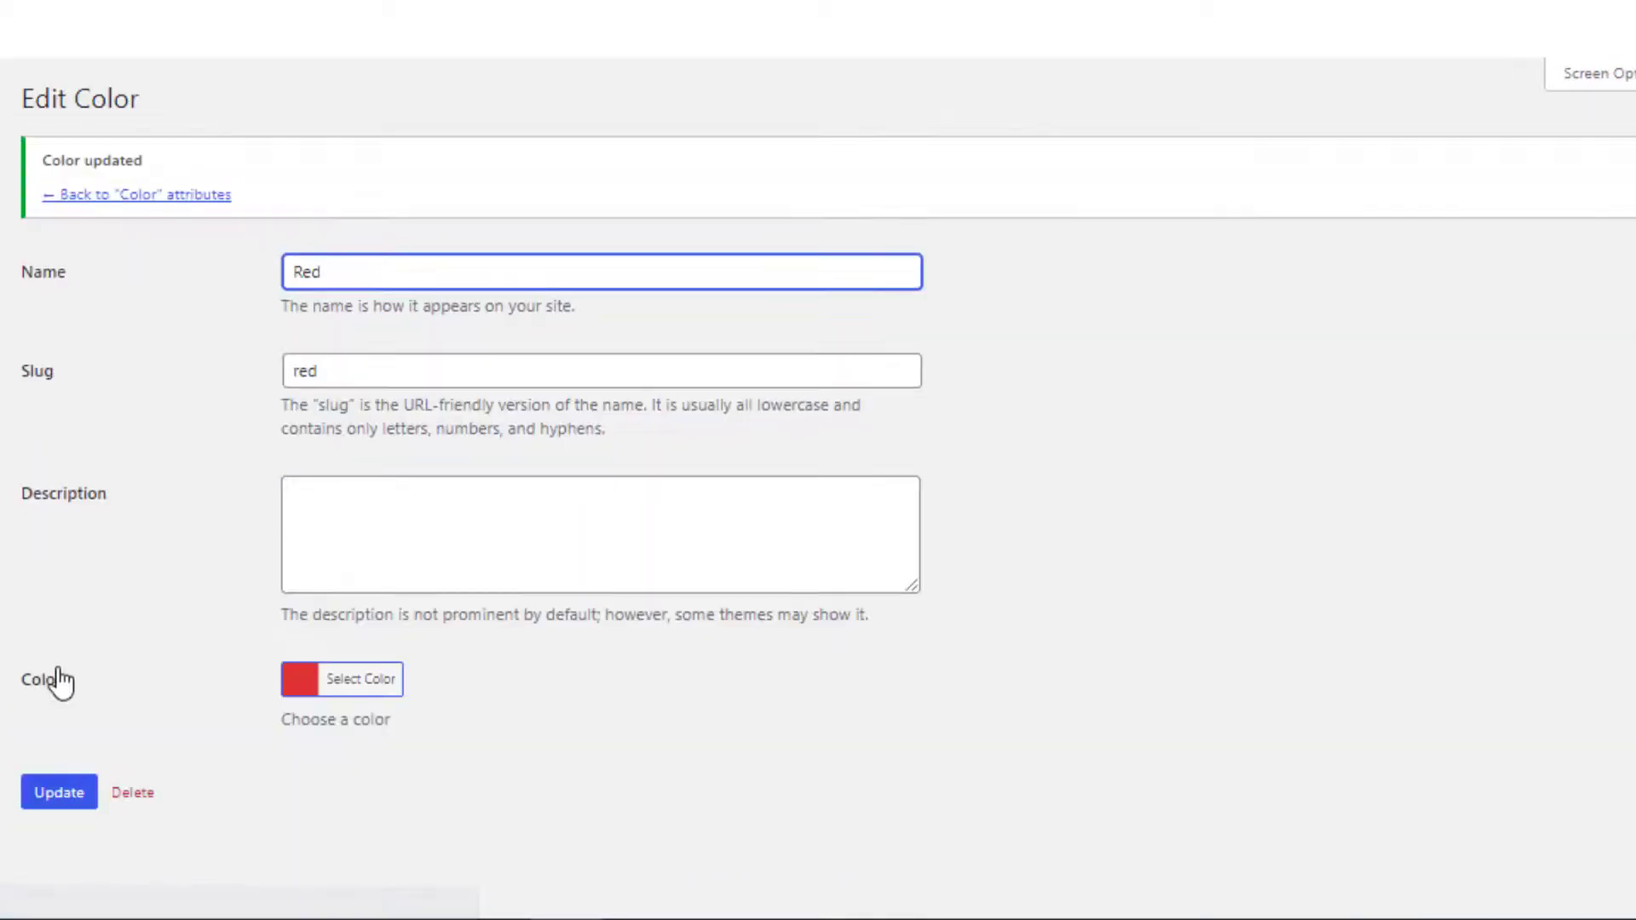
{"action": "left_click", "coordinate": [192, 195]}
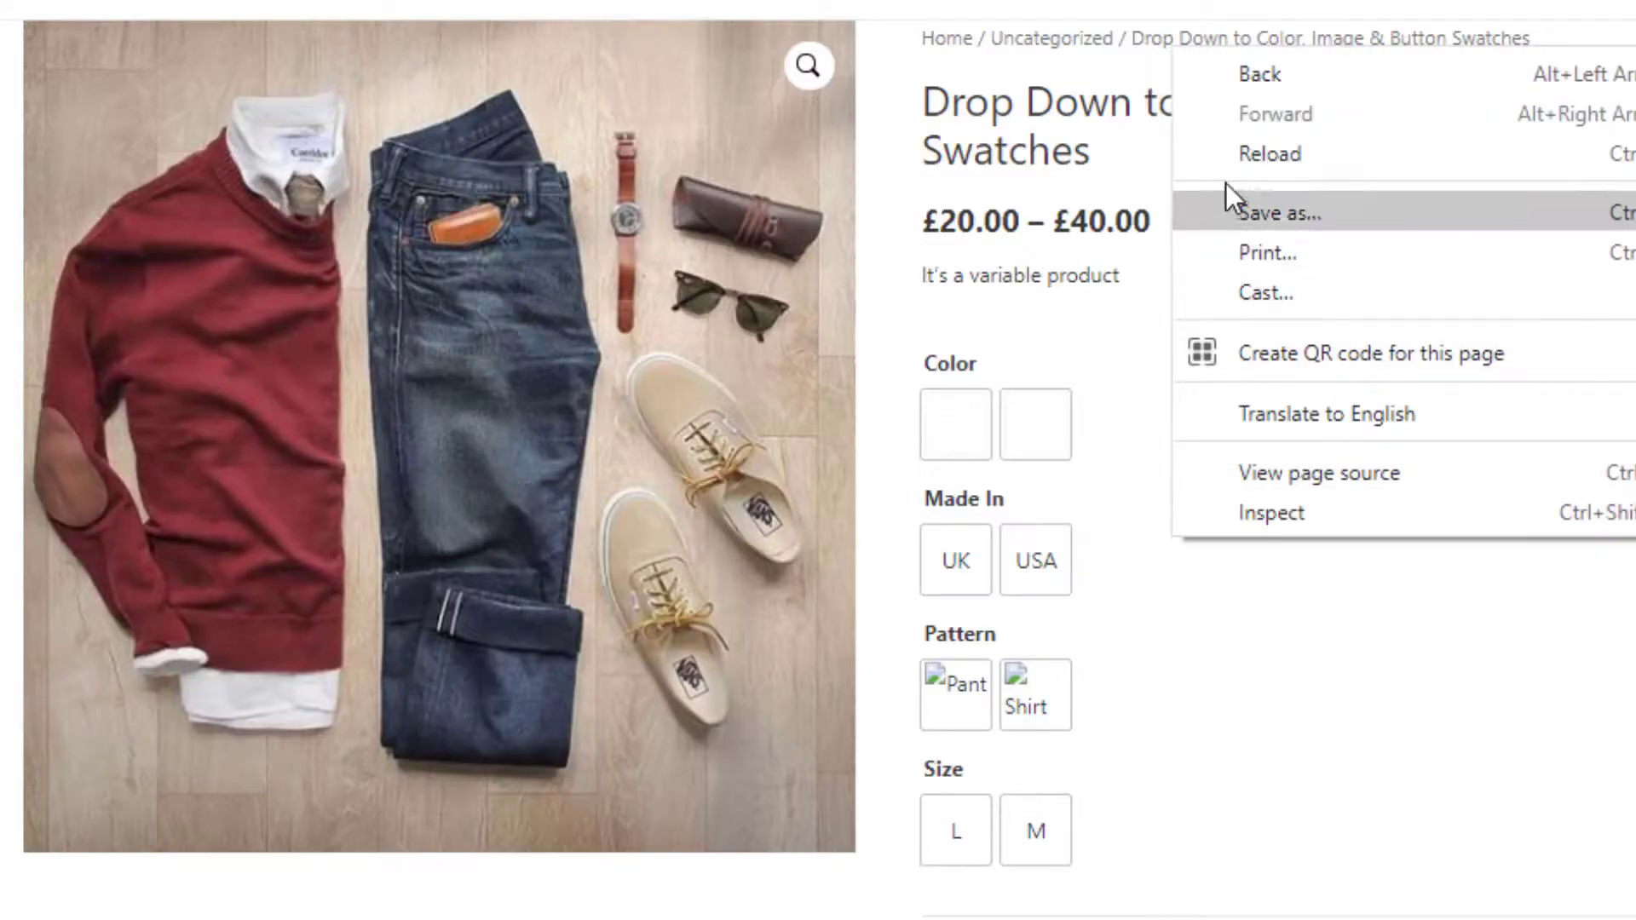
Reload the product page to check the blue and red colour swatches, then open the Pattern attribute's terms
{"action": "left_click", "coordinate": [1232, 170]}
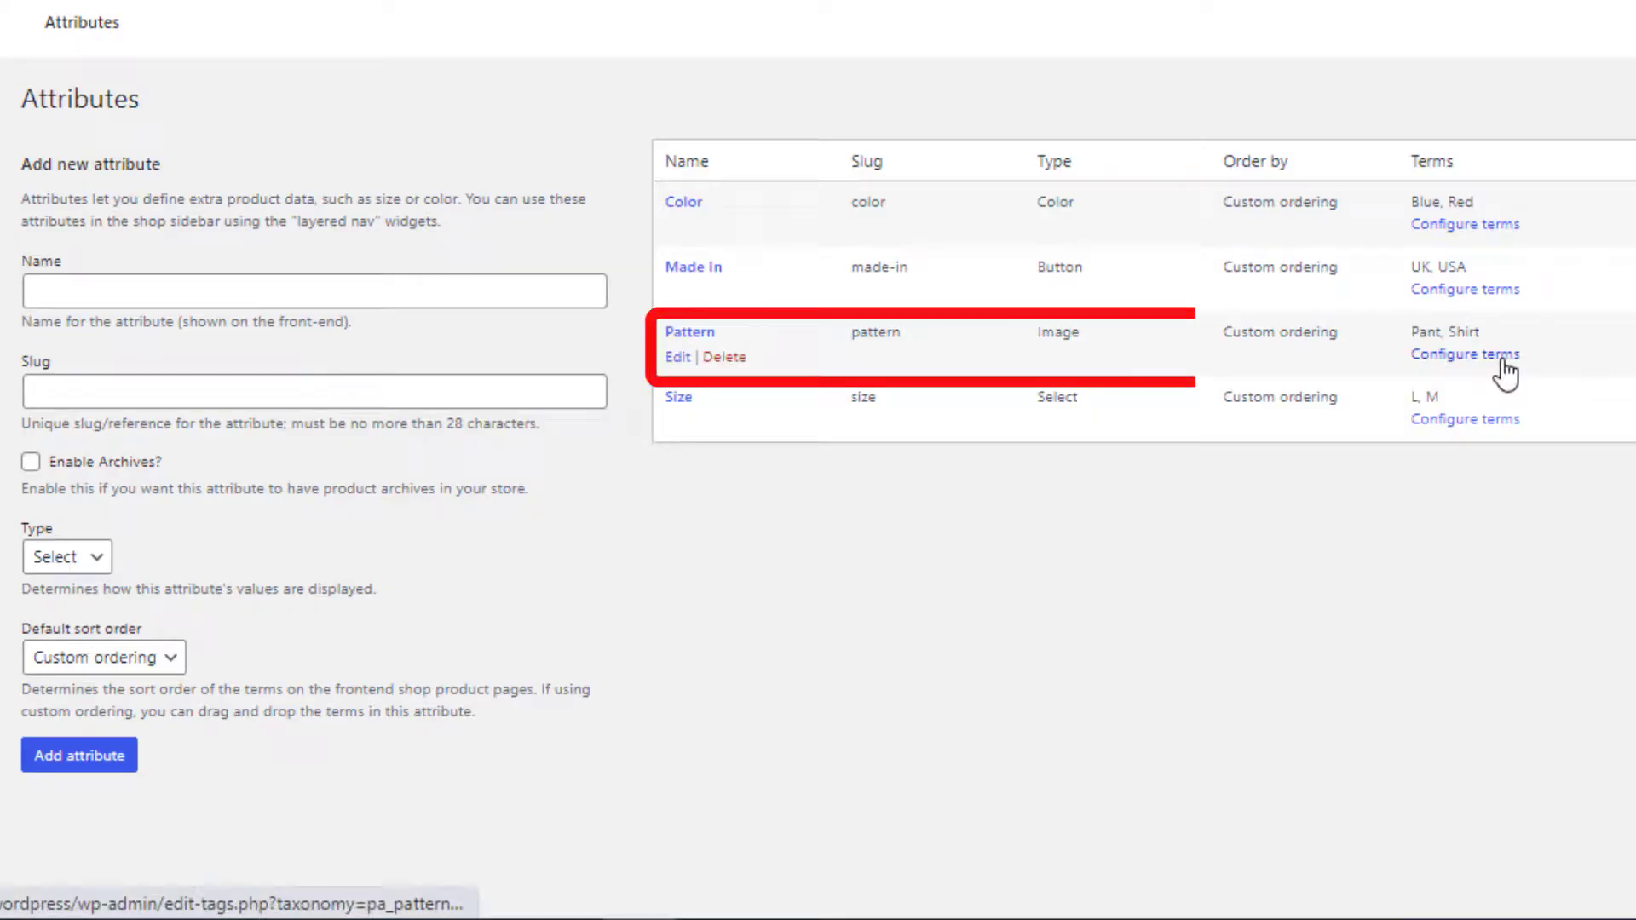
{"action": "left_click", "coordinate": [1507, 358]}
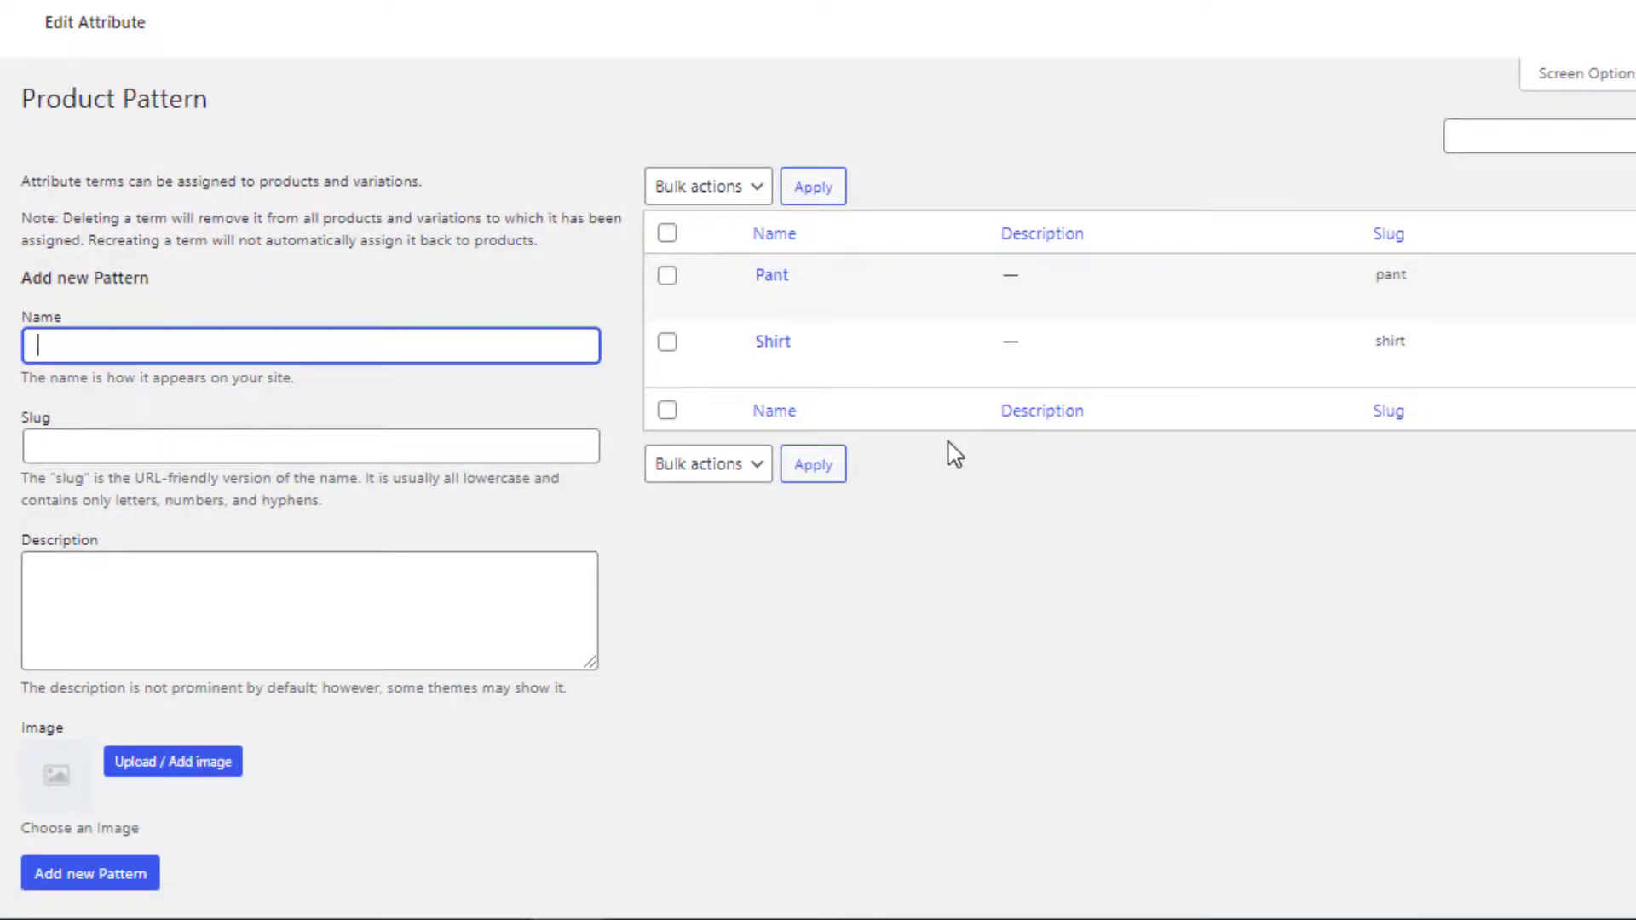
Give the Pant pattern term the brown pants image and update it
{"action": "left_click", "coordinate": [770, 302]}
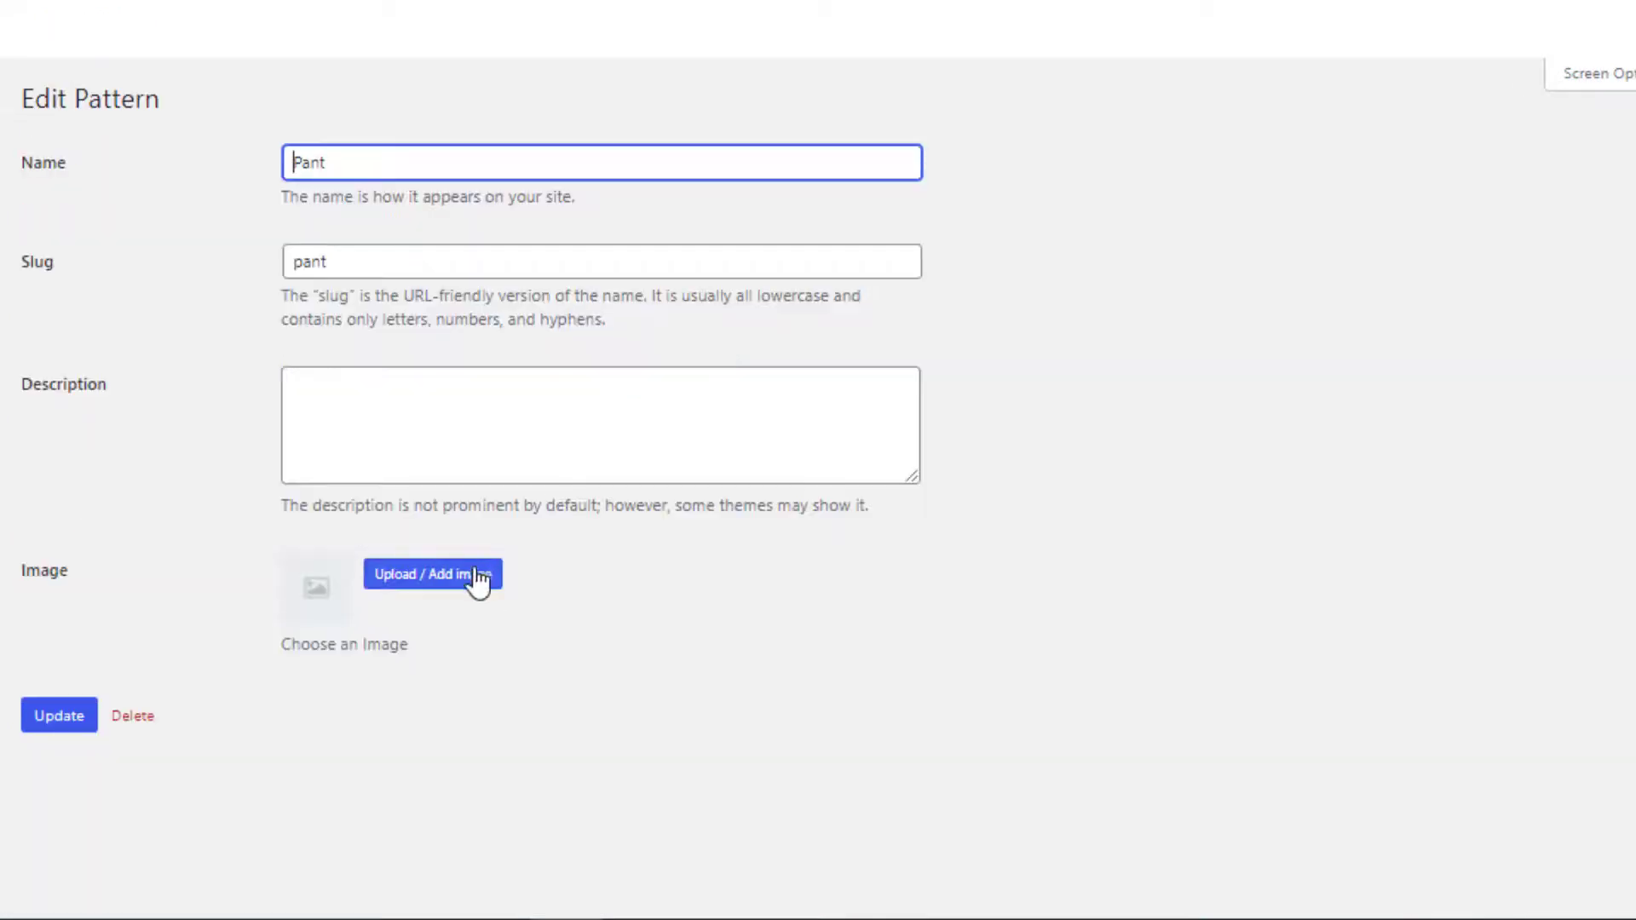
{"action": "left_click", "coordinate": [451, 584]}
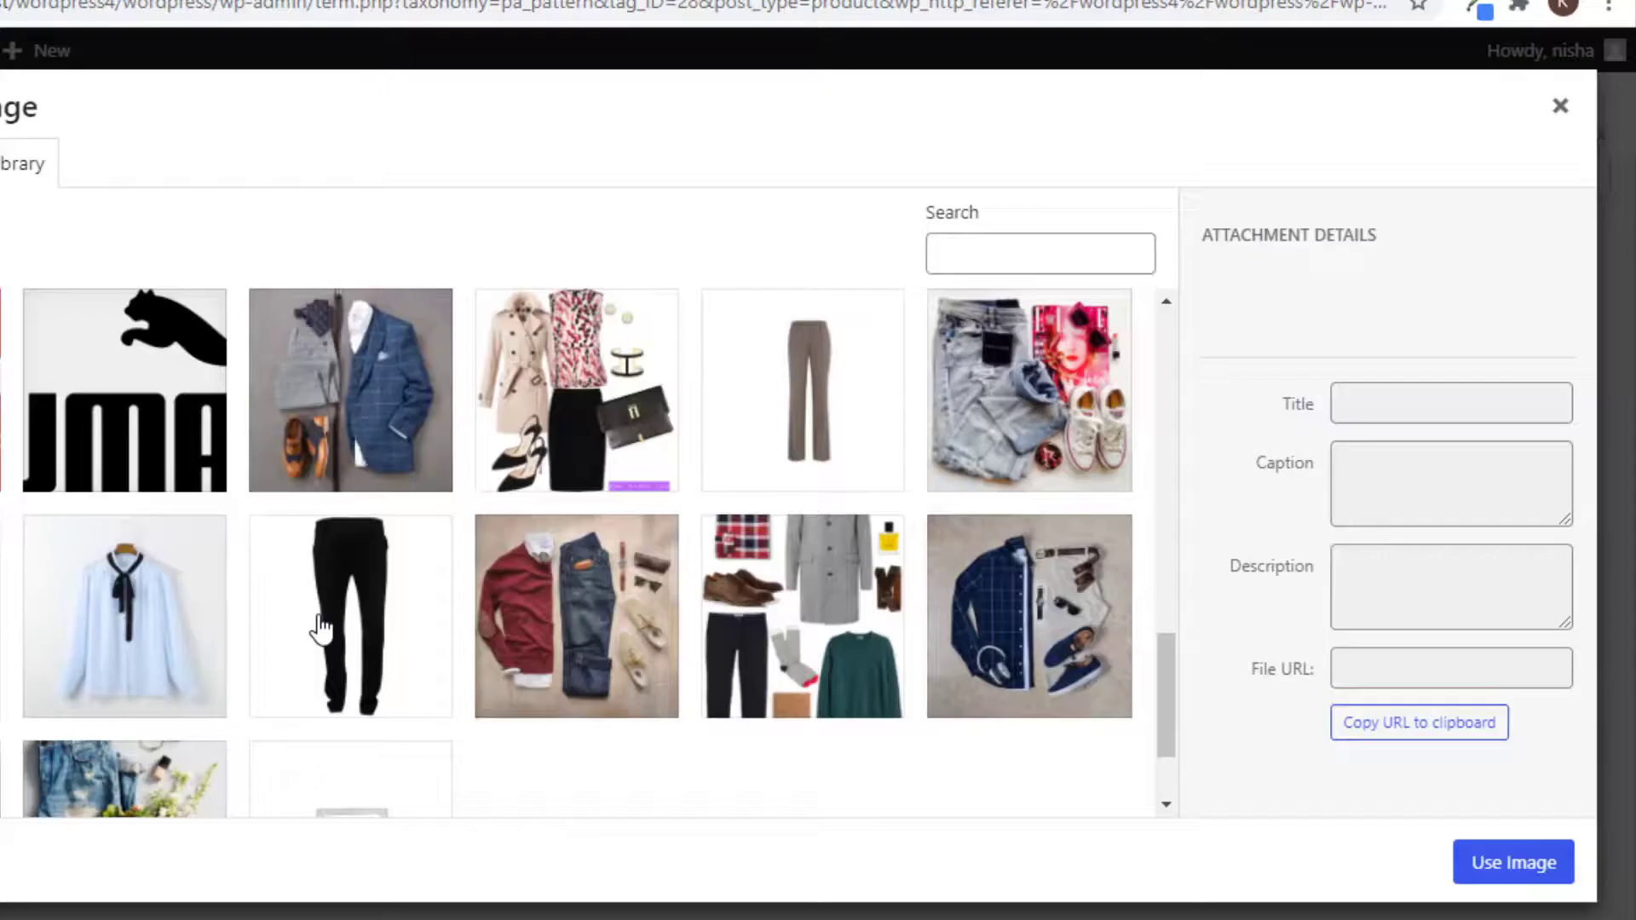
{"action": "left_click", "coordinate": [771, 443]}
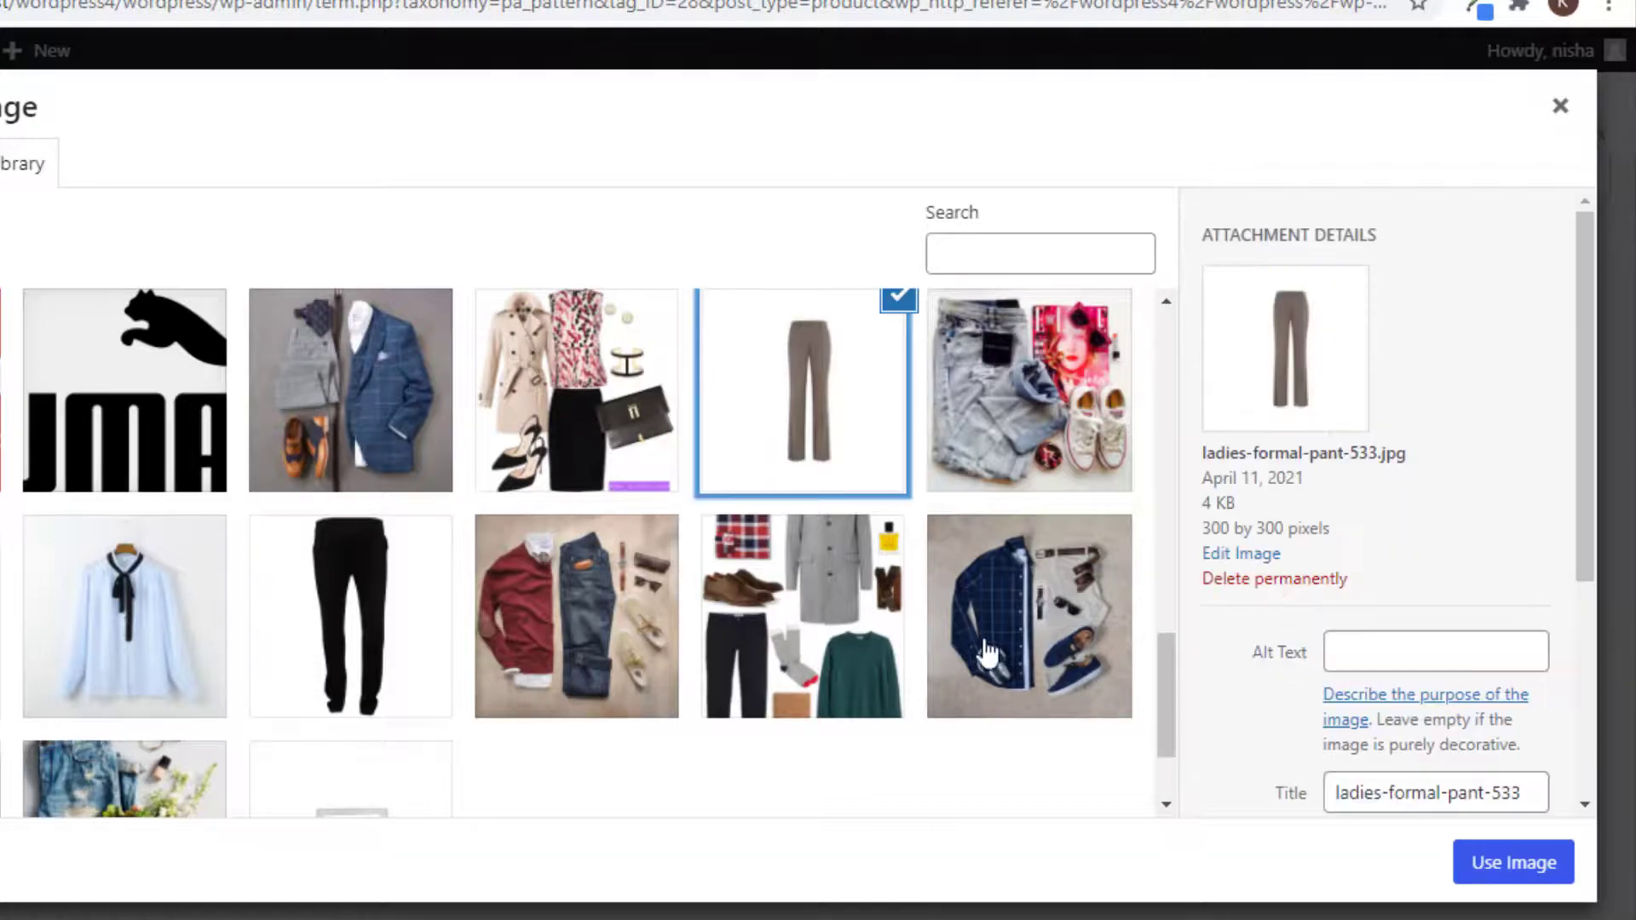
{"action": "left_click", "coordinate": [1549, 865]}
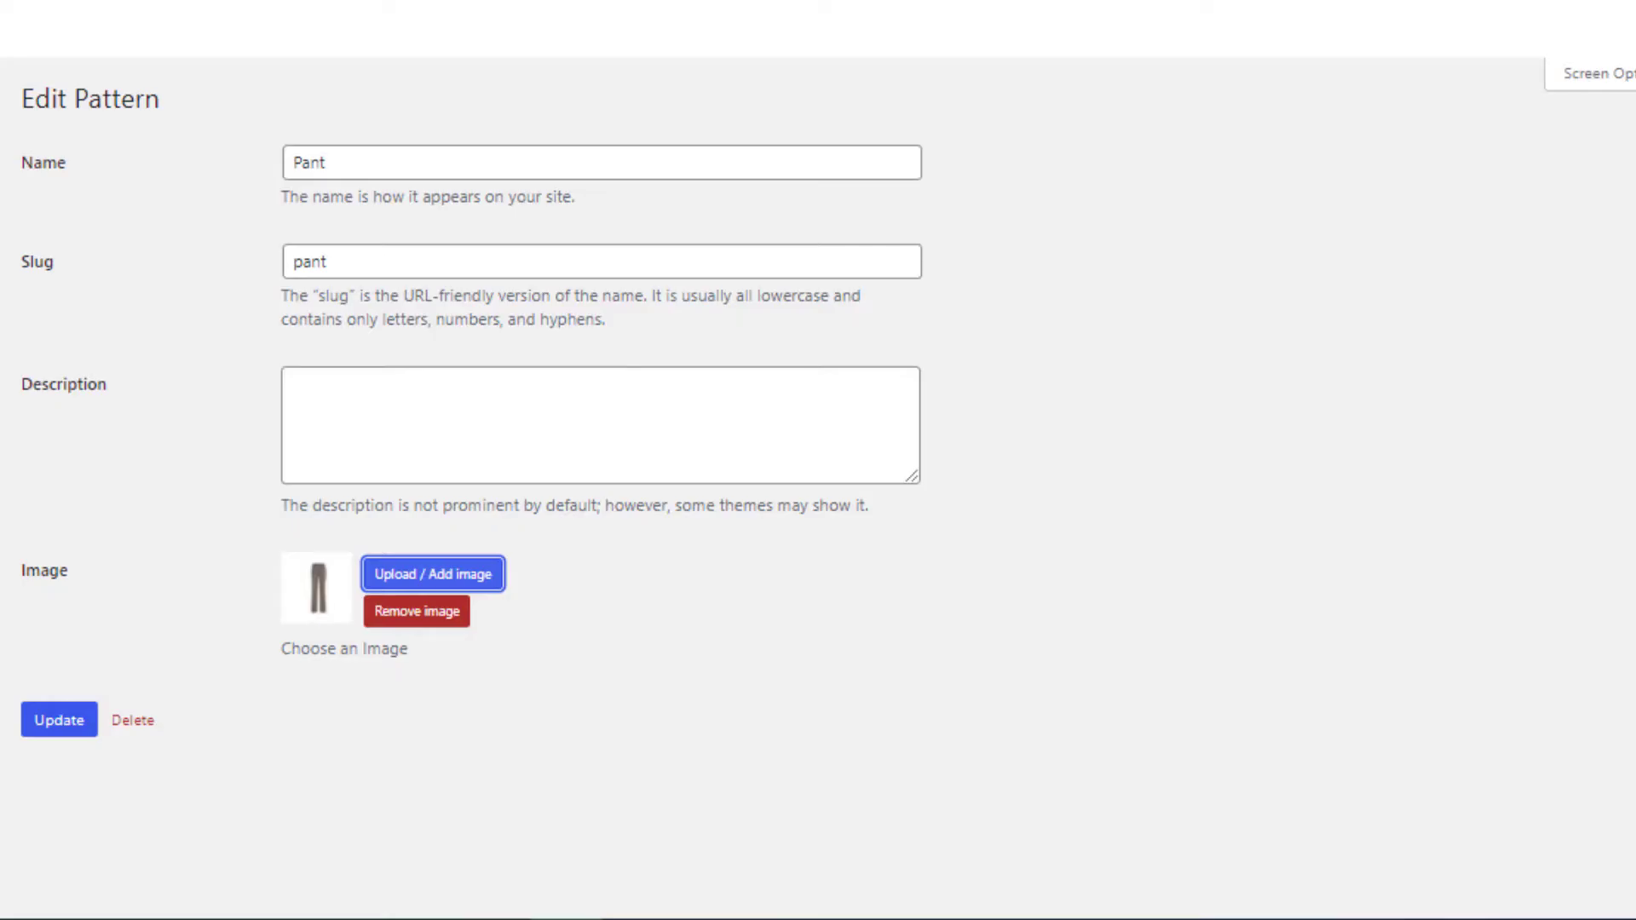
{"action": "left_click", "coordinate": [48, 720]}
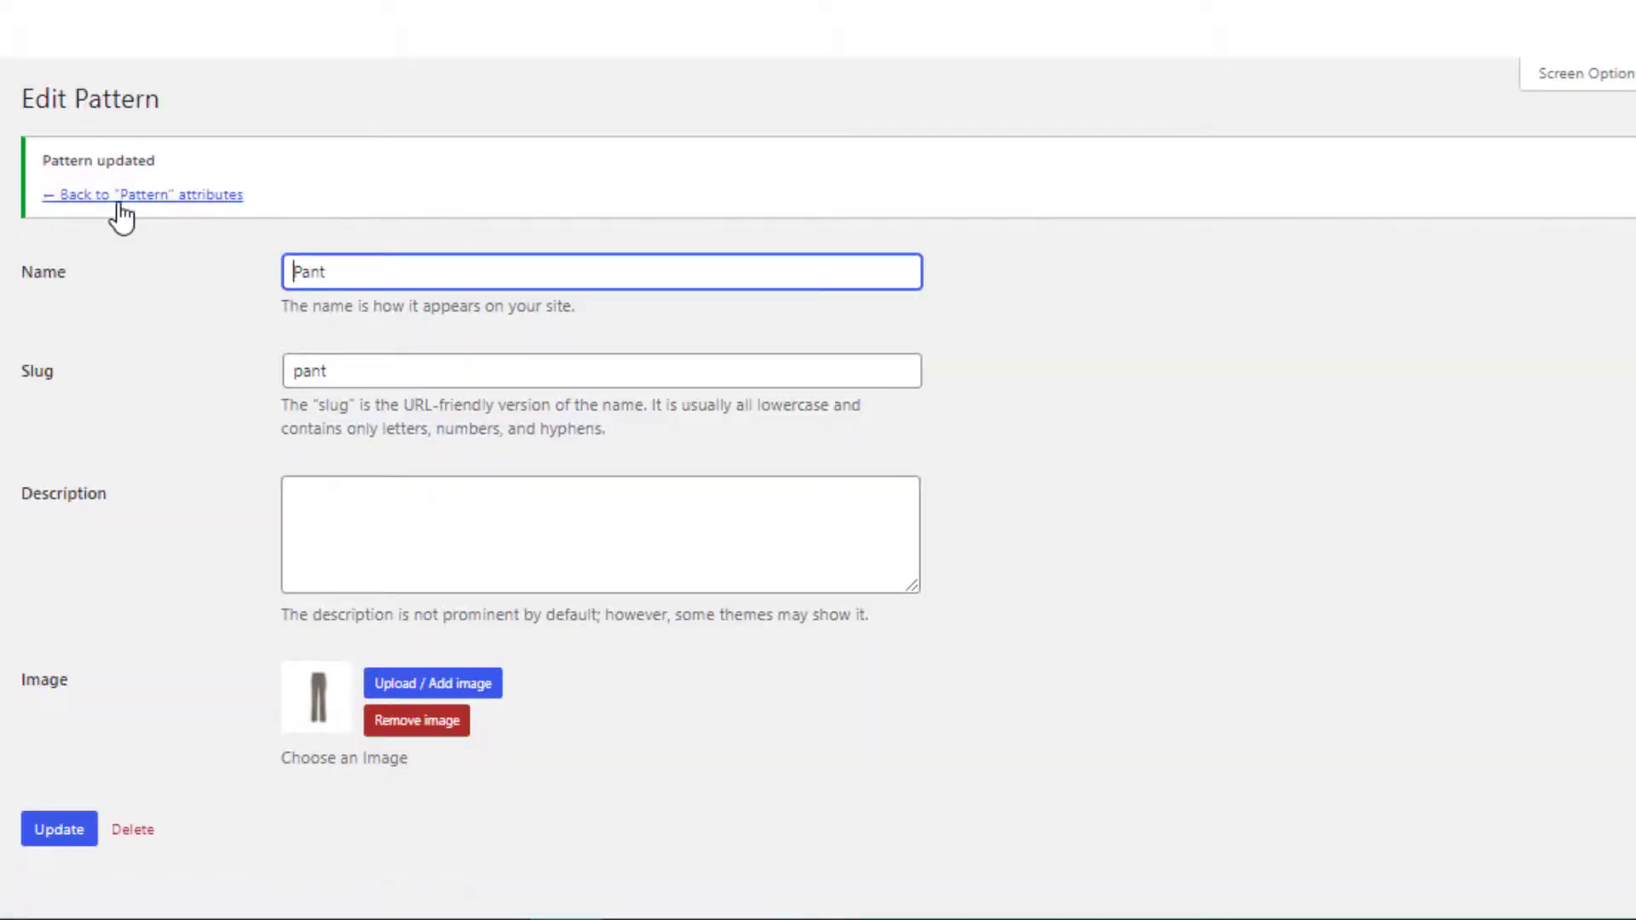
{"action": "left_click", "coordinate": [120, 198]}
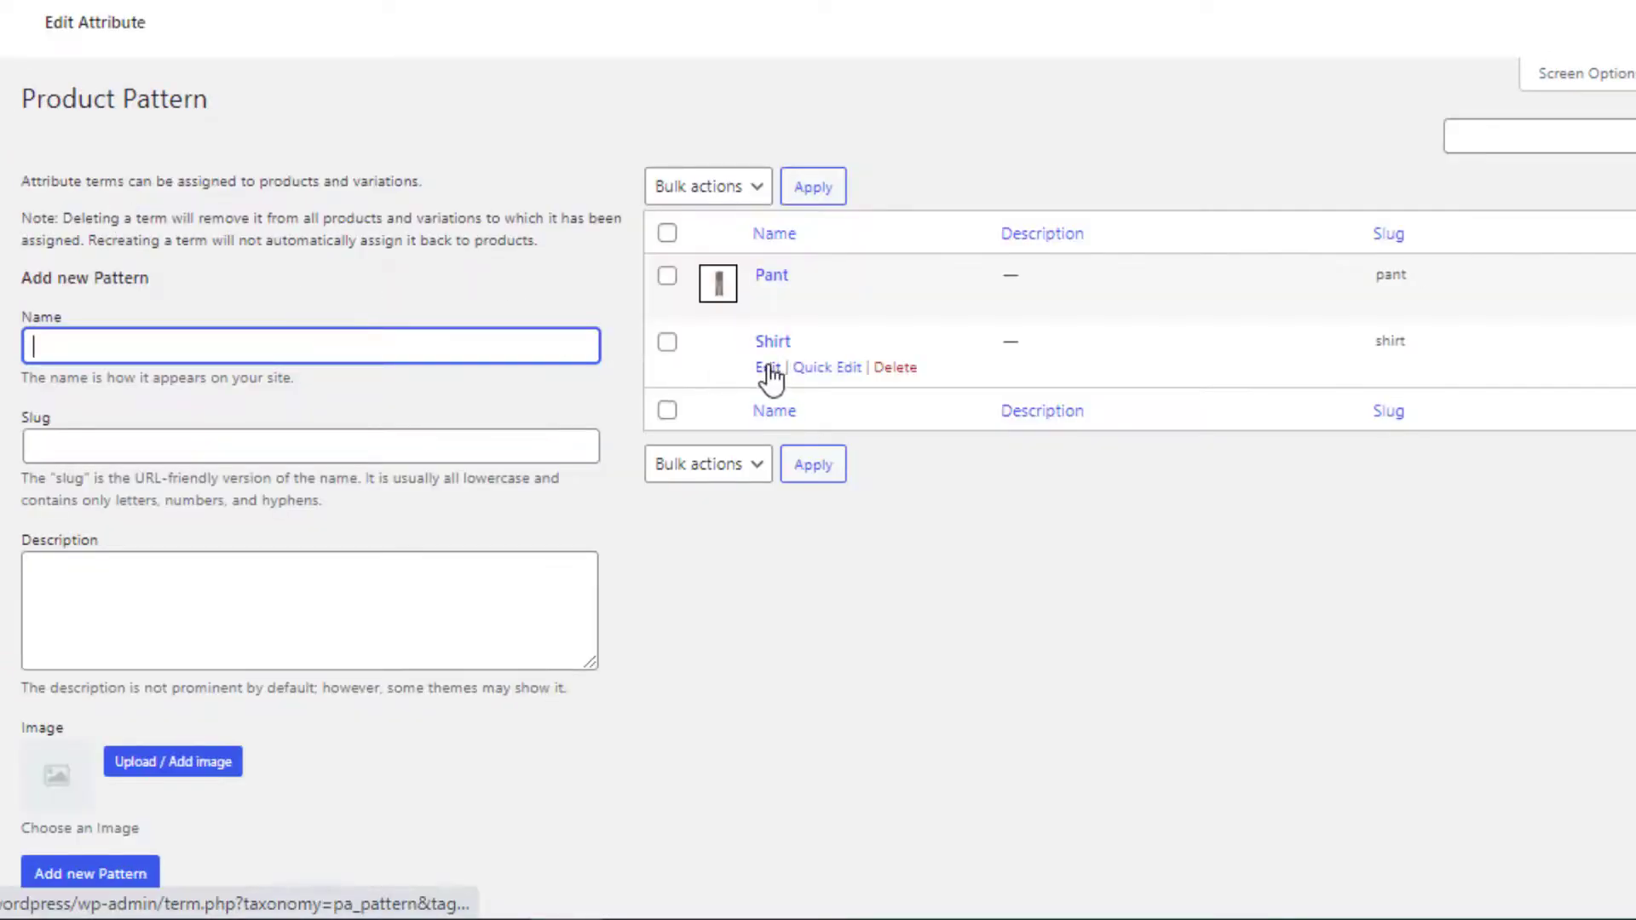
Give the Shirt pattern term the light blue blouse image and update it
{"action": "left_click", "coordinate": [768, 369]}
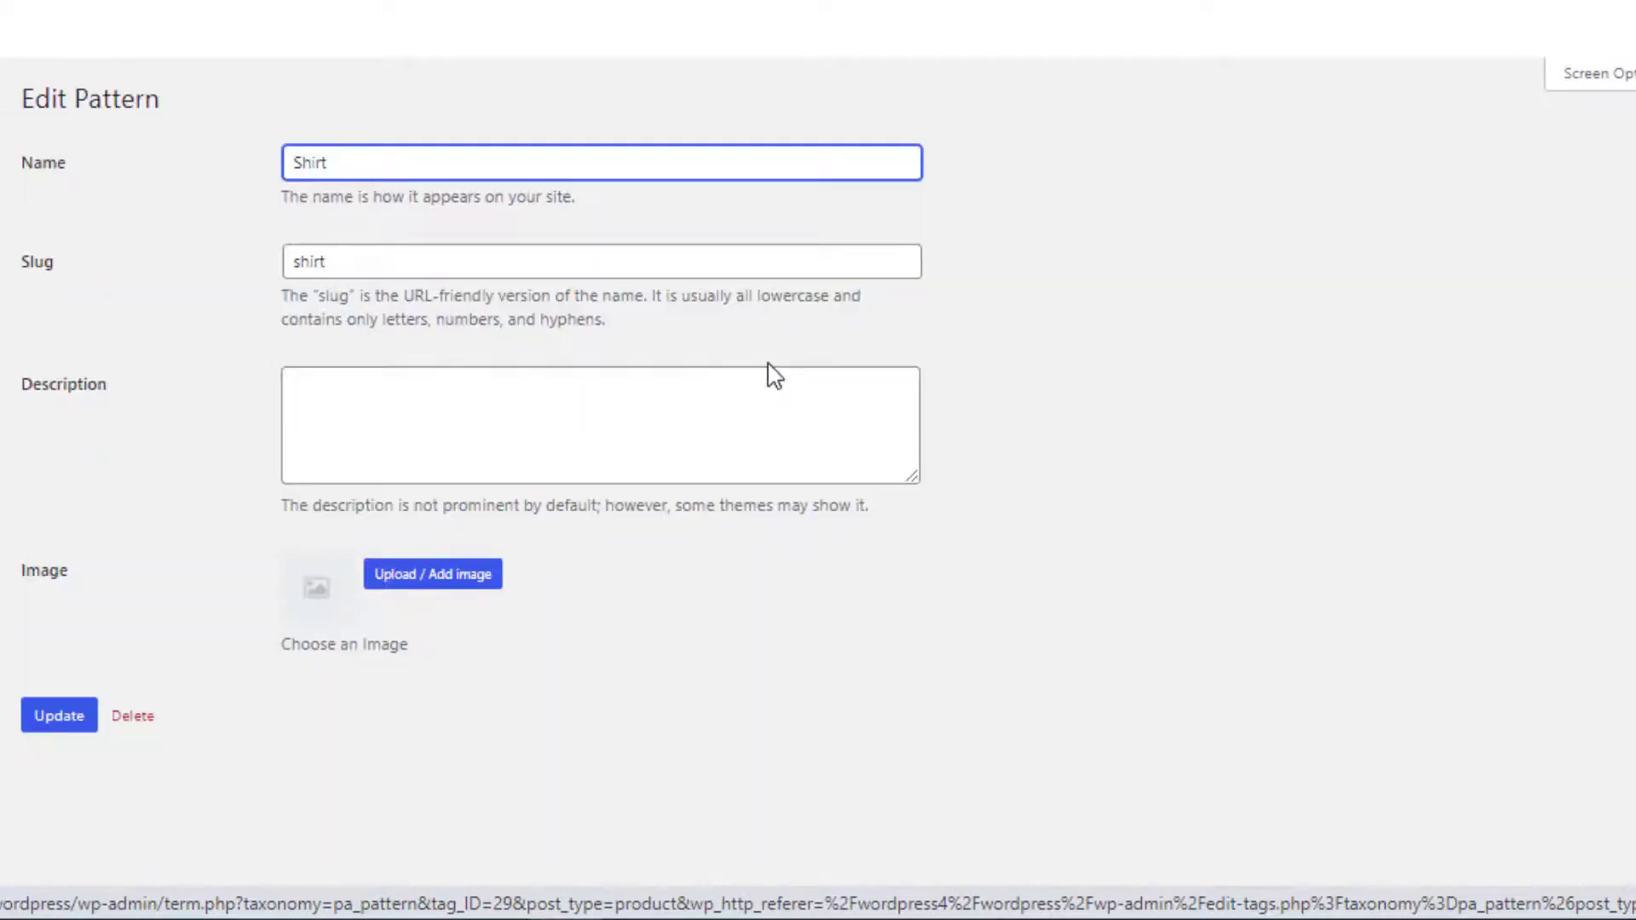
{"action": "left_click", "coordinate": [445, 589]}
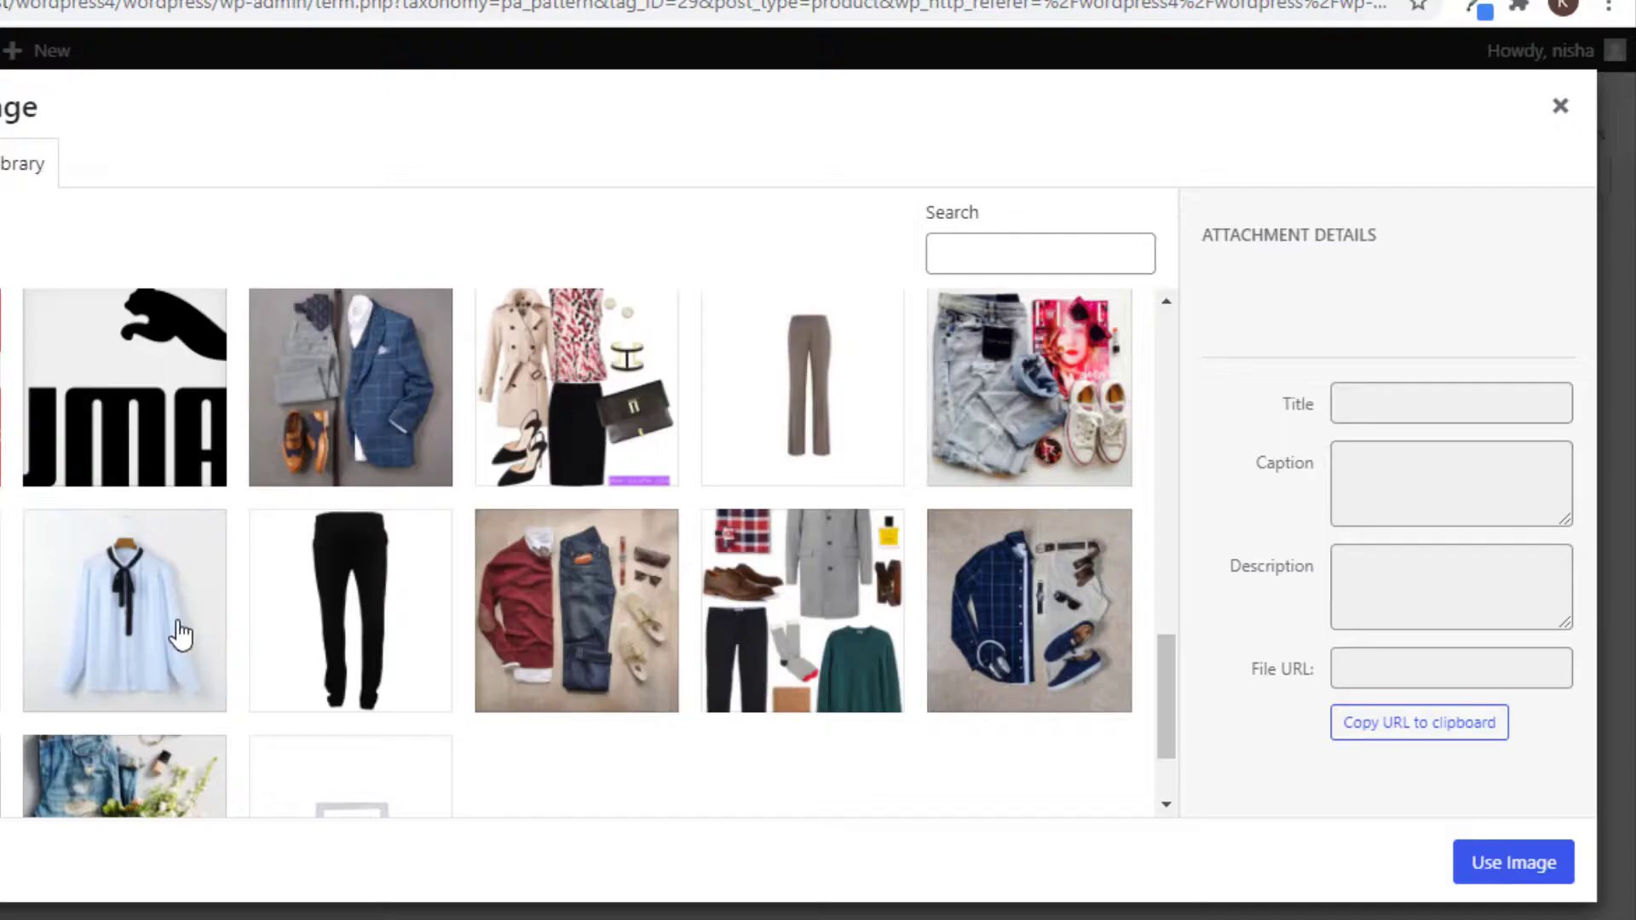
{"action": "left_click", "coordinate": [175, 631]}
{"action": "left_click", "coordinate": [1504, 863]}
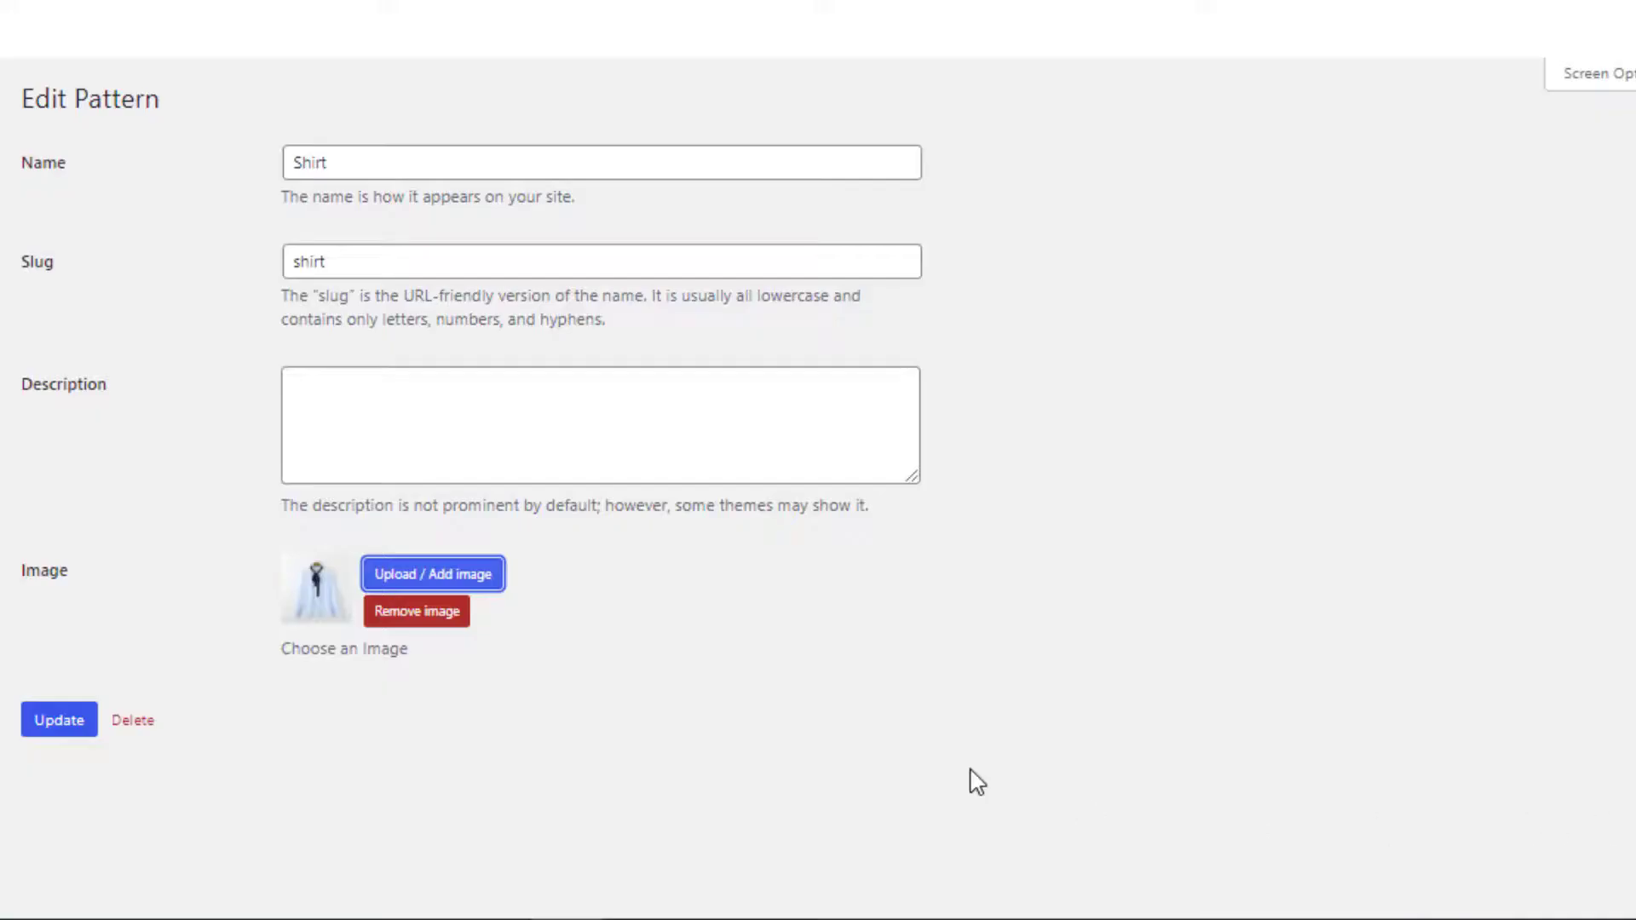
{"action": "left_click", "coordinate": [79, 723]}
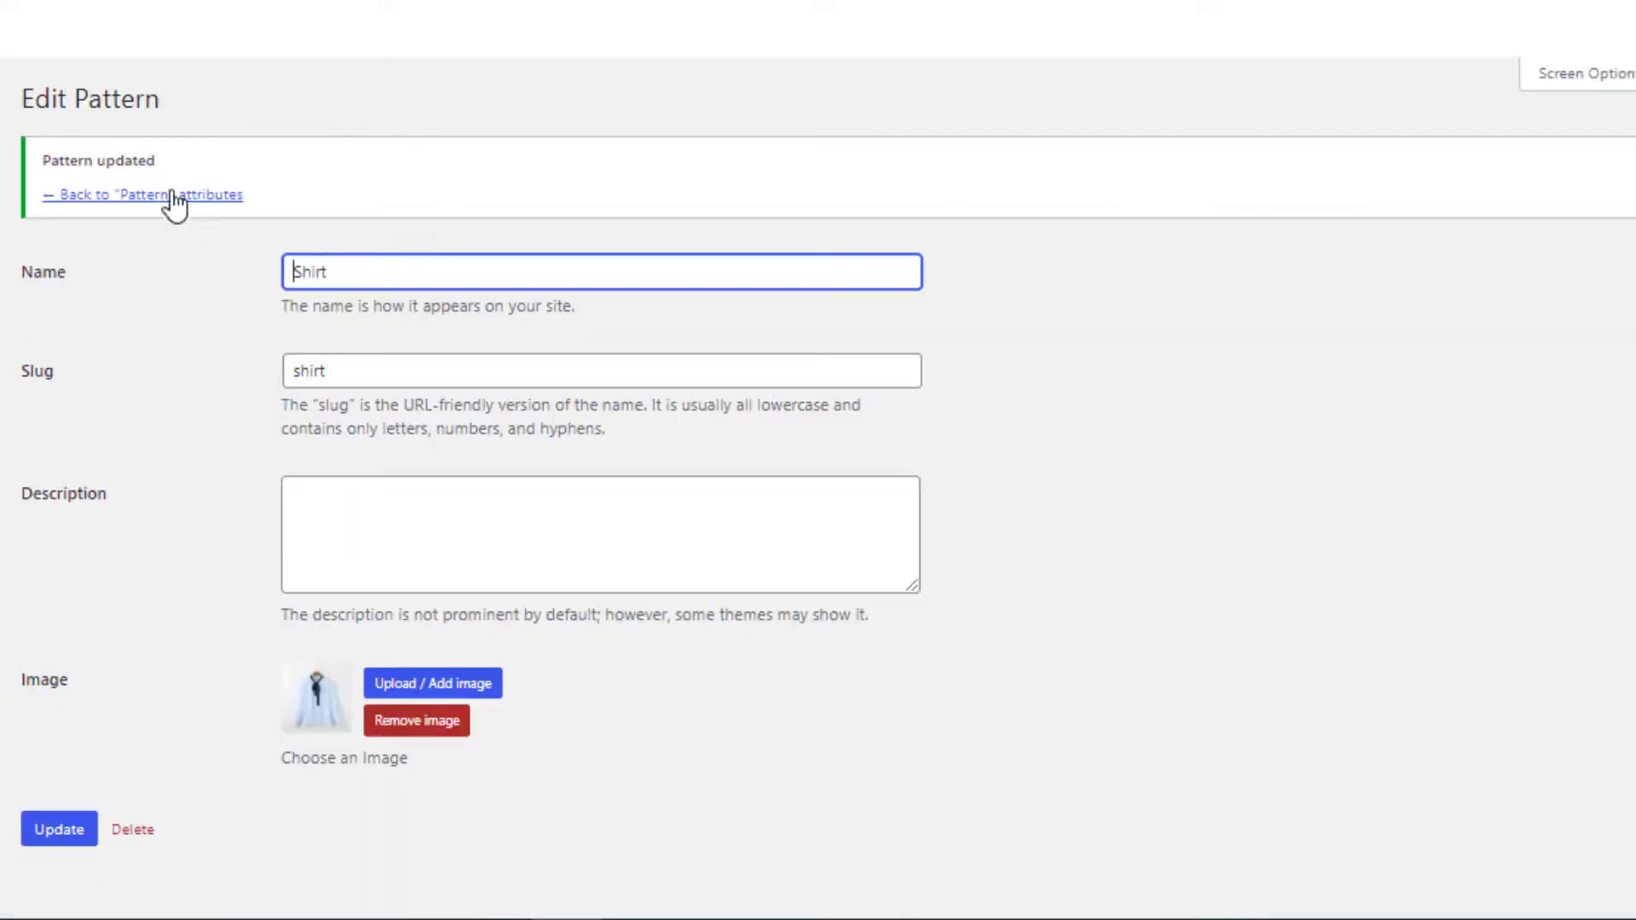
{"action": "left_click", "coordinate": [170, 195]}
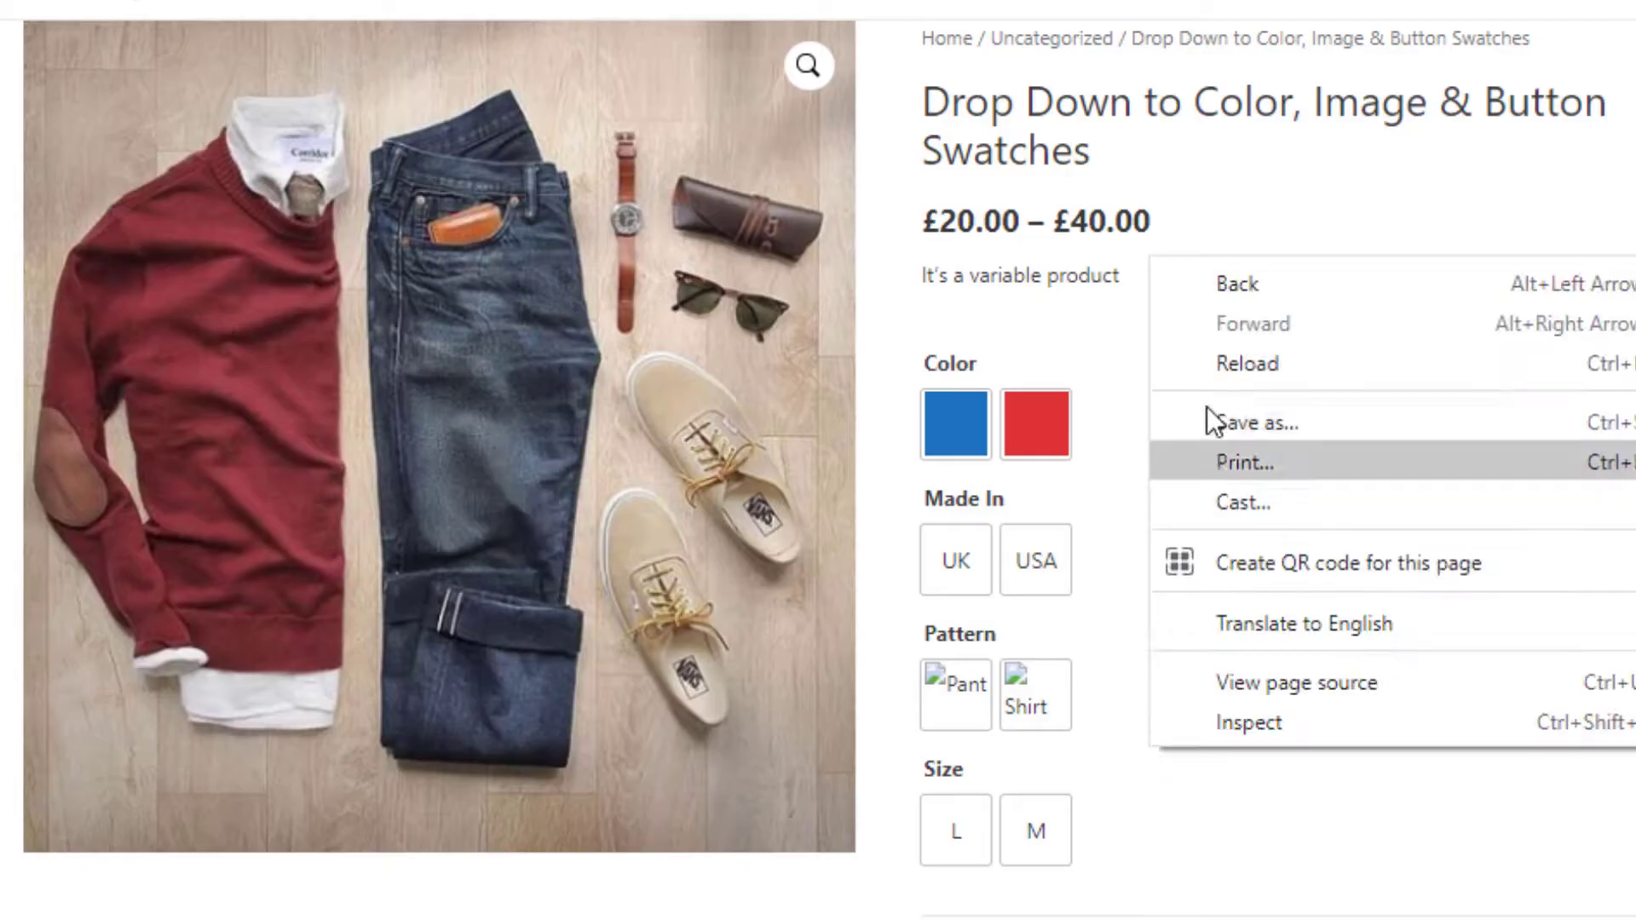
Reload the storefront product page and inspect the Color options list
{"action": "left_click", "coordinate": [1204, 377]}
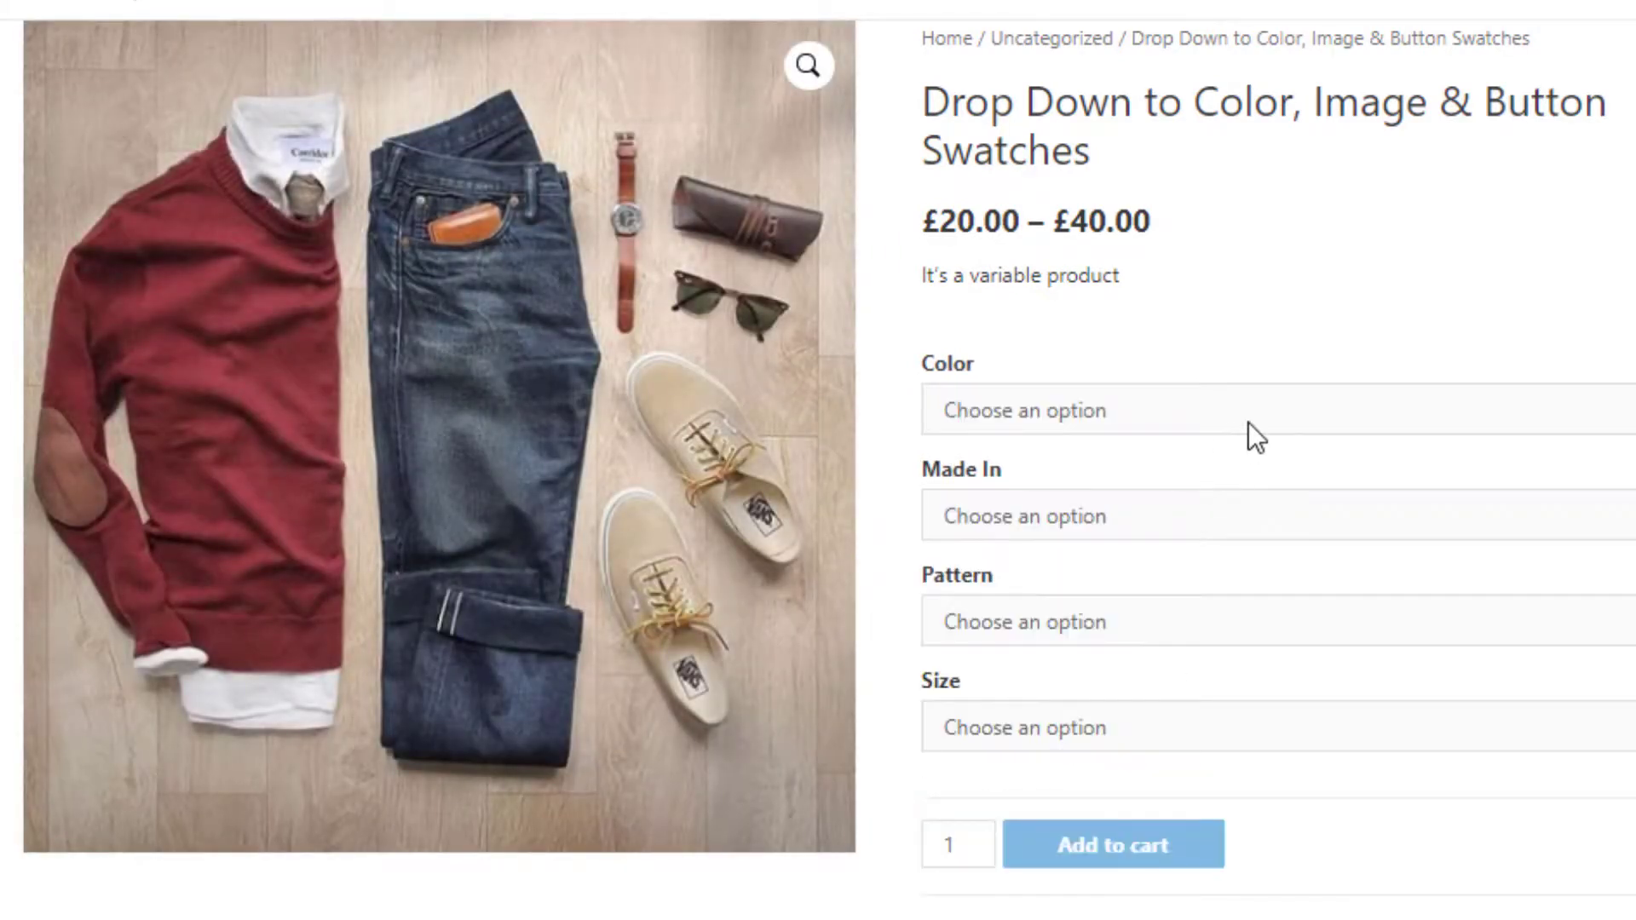
{"action": "left_click", "coordinate": [1250, 412]}
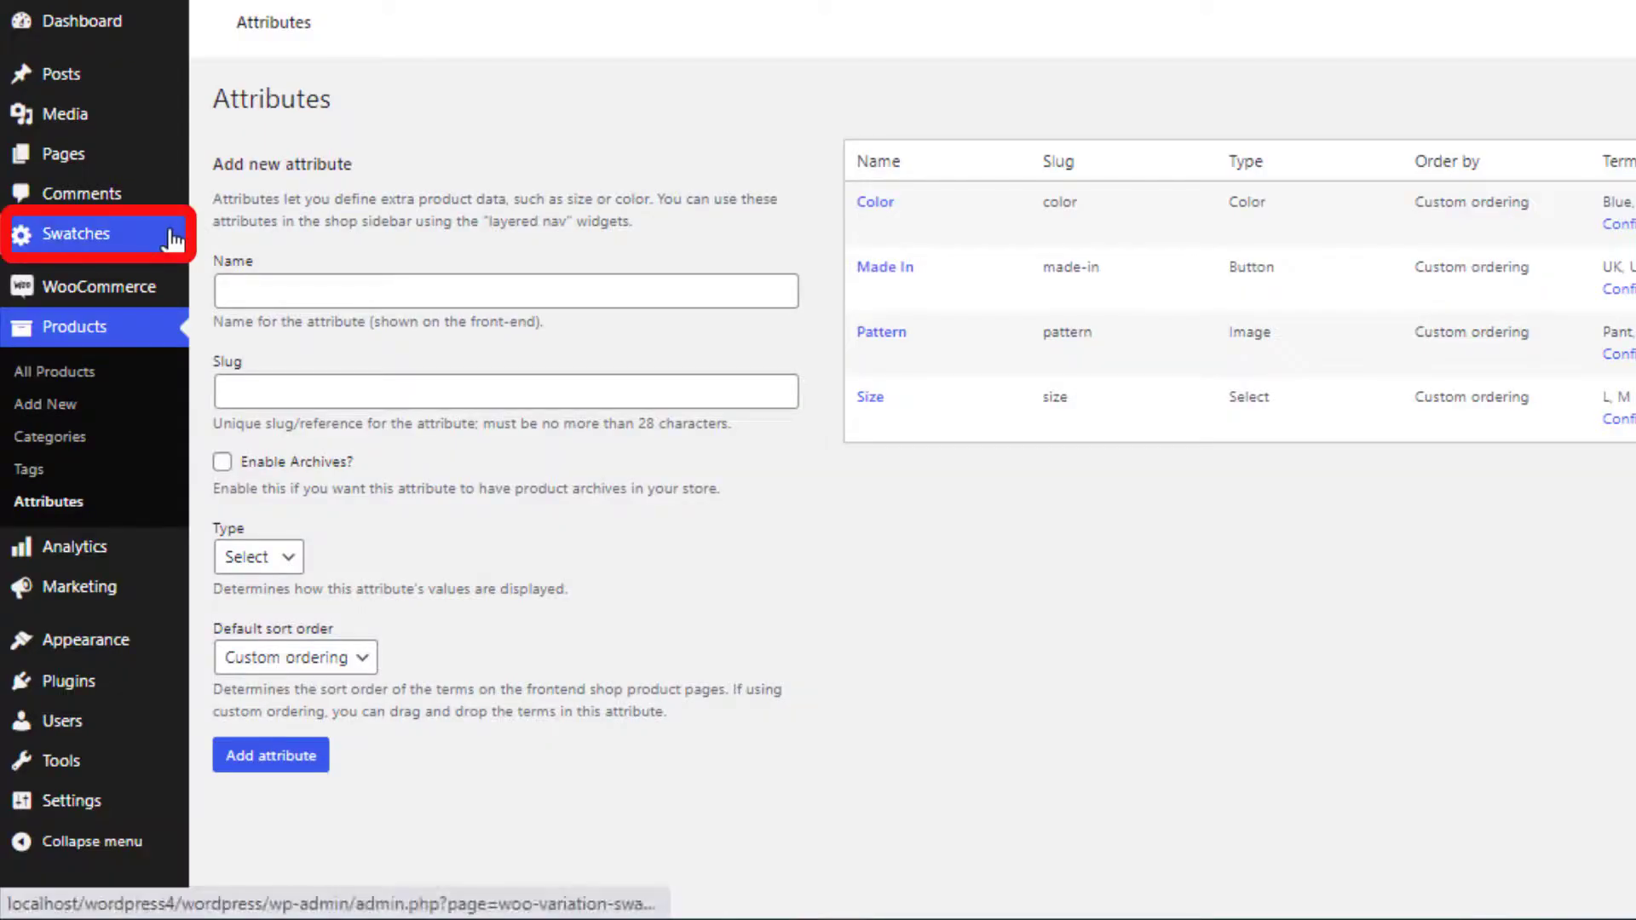
Set the swatch Shape style to Rounded Shape, save, and reload the product page
{"action": "left_click", "coordinate": [173, 232]}
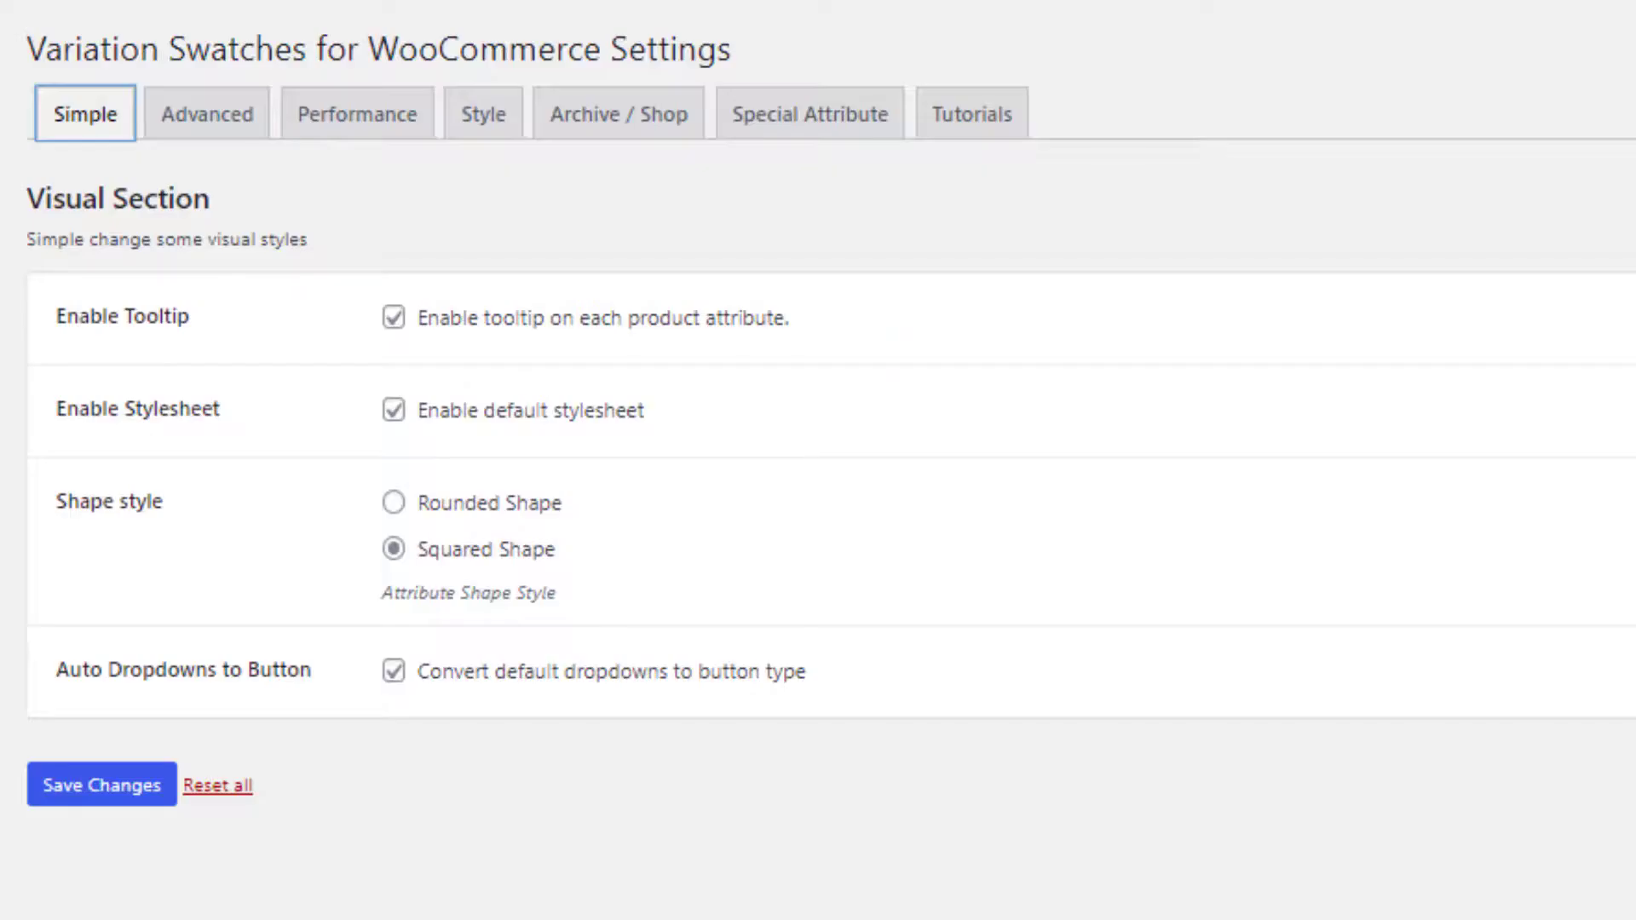
{"action": "left_click", "coordinate": [394, 503]}
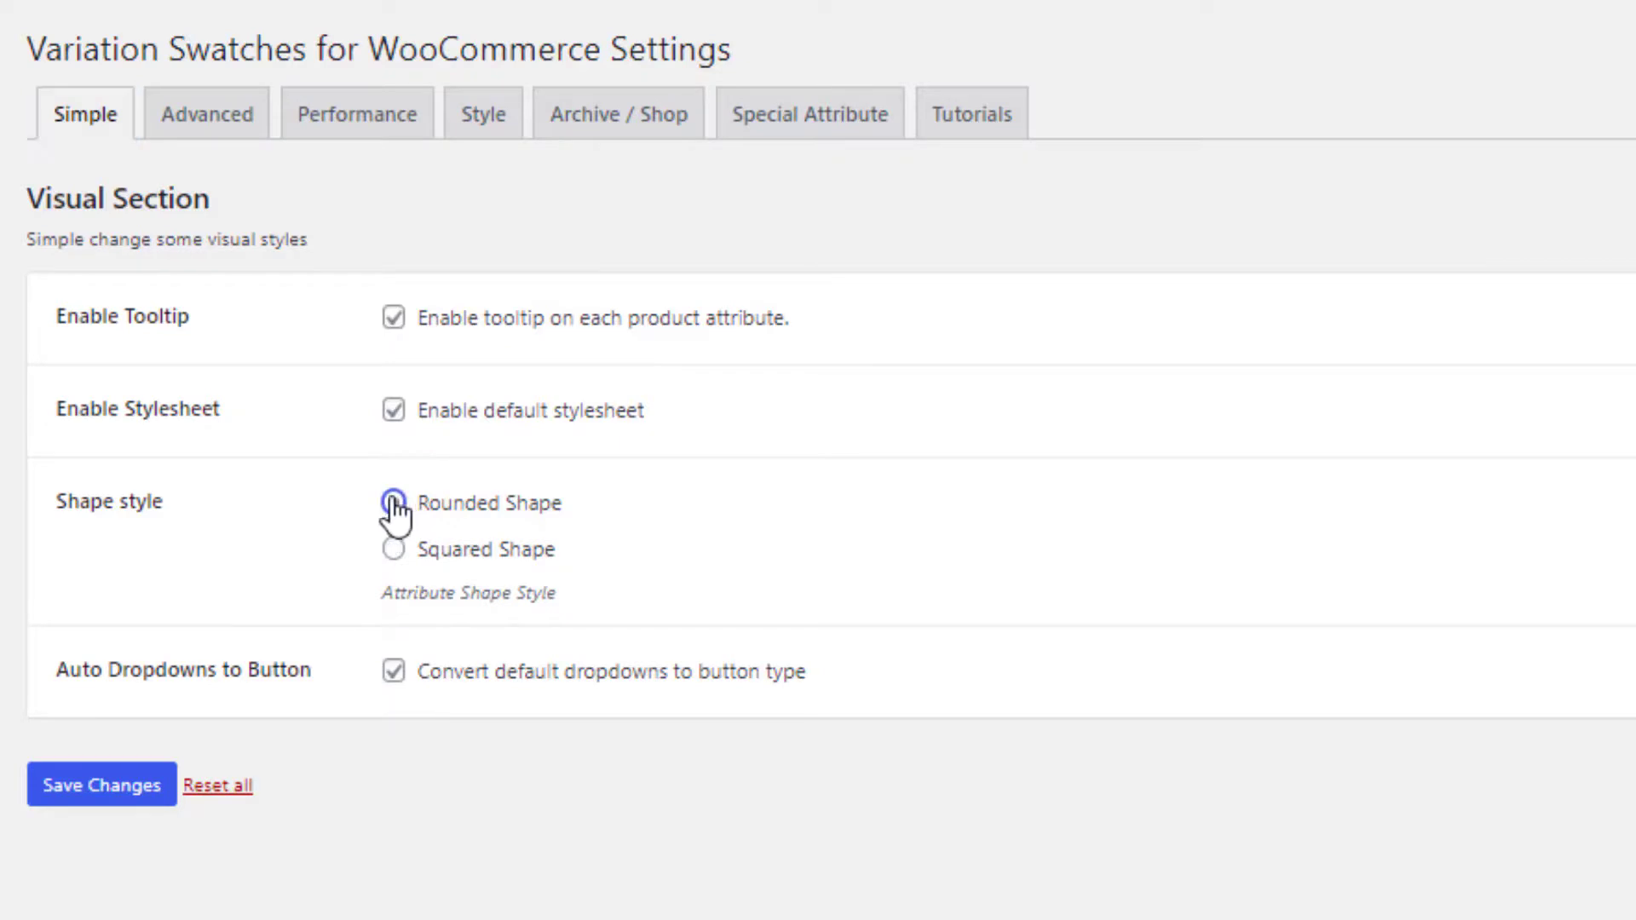
{"action": "left_click", "coordinate": [156, 785]}
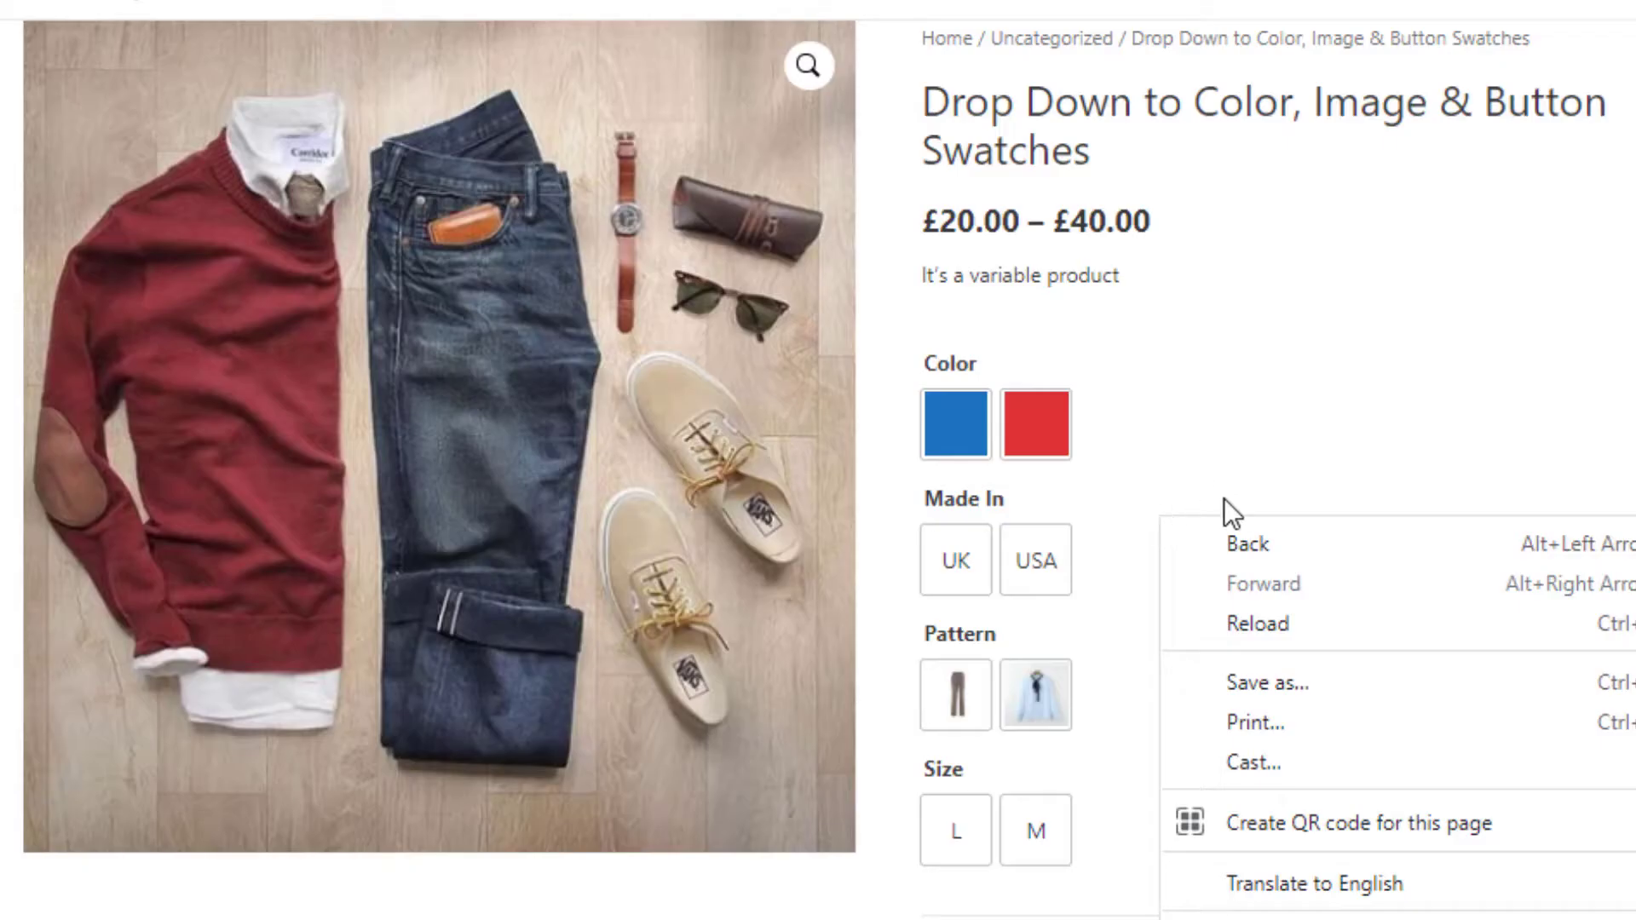
{"action": "left_click", "coordinate": [1228, 621]}
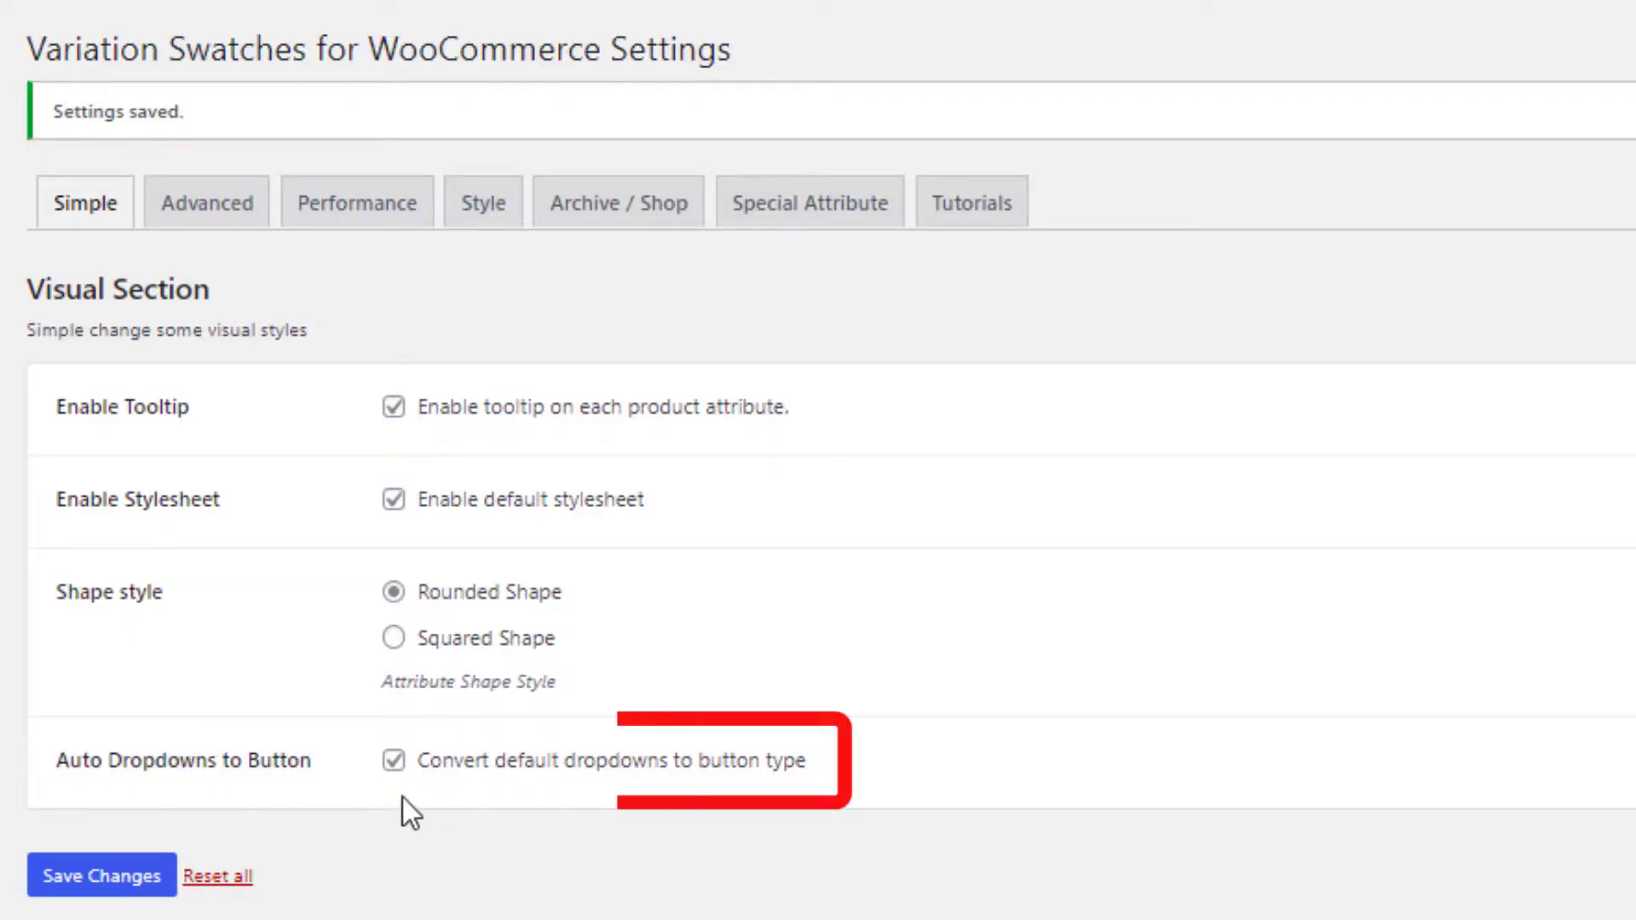
Turn off 'Convert default dropdowns to button type', save, and confirm Size remains a dropdown
{"action": "left_click", "coordinate": [394, 761]}
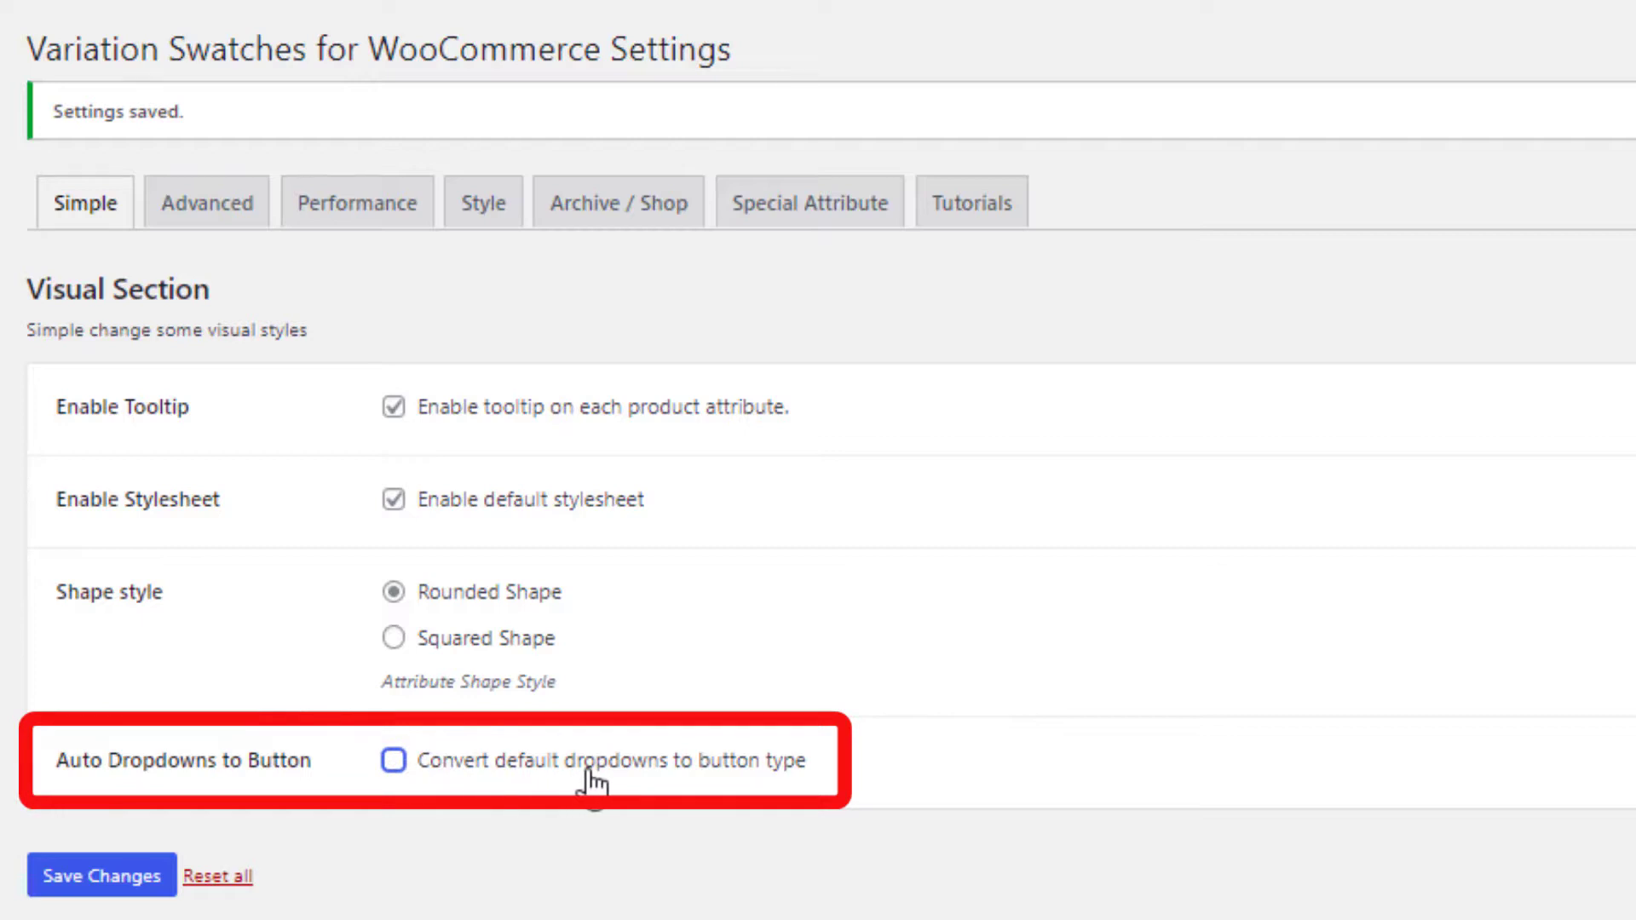
{"action": "left_click", "coordinate": [127, 882]}
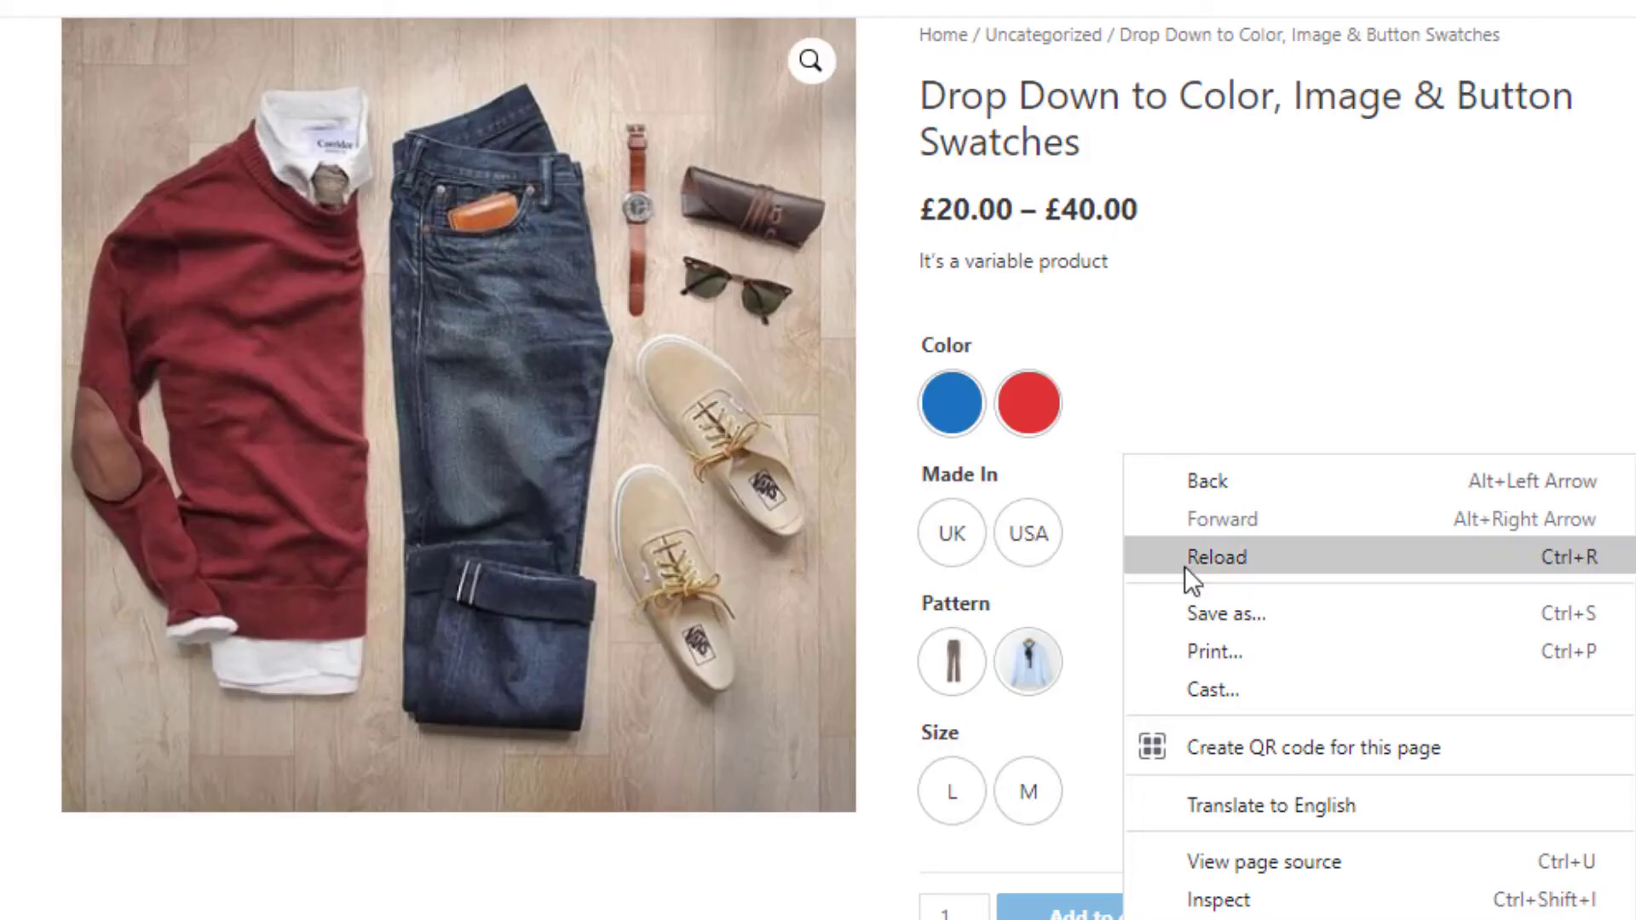
{"action": "left_click", "coordinate": [1189, 556]}
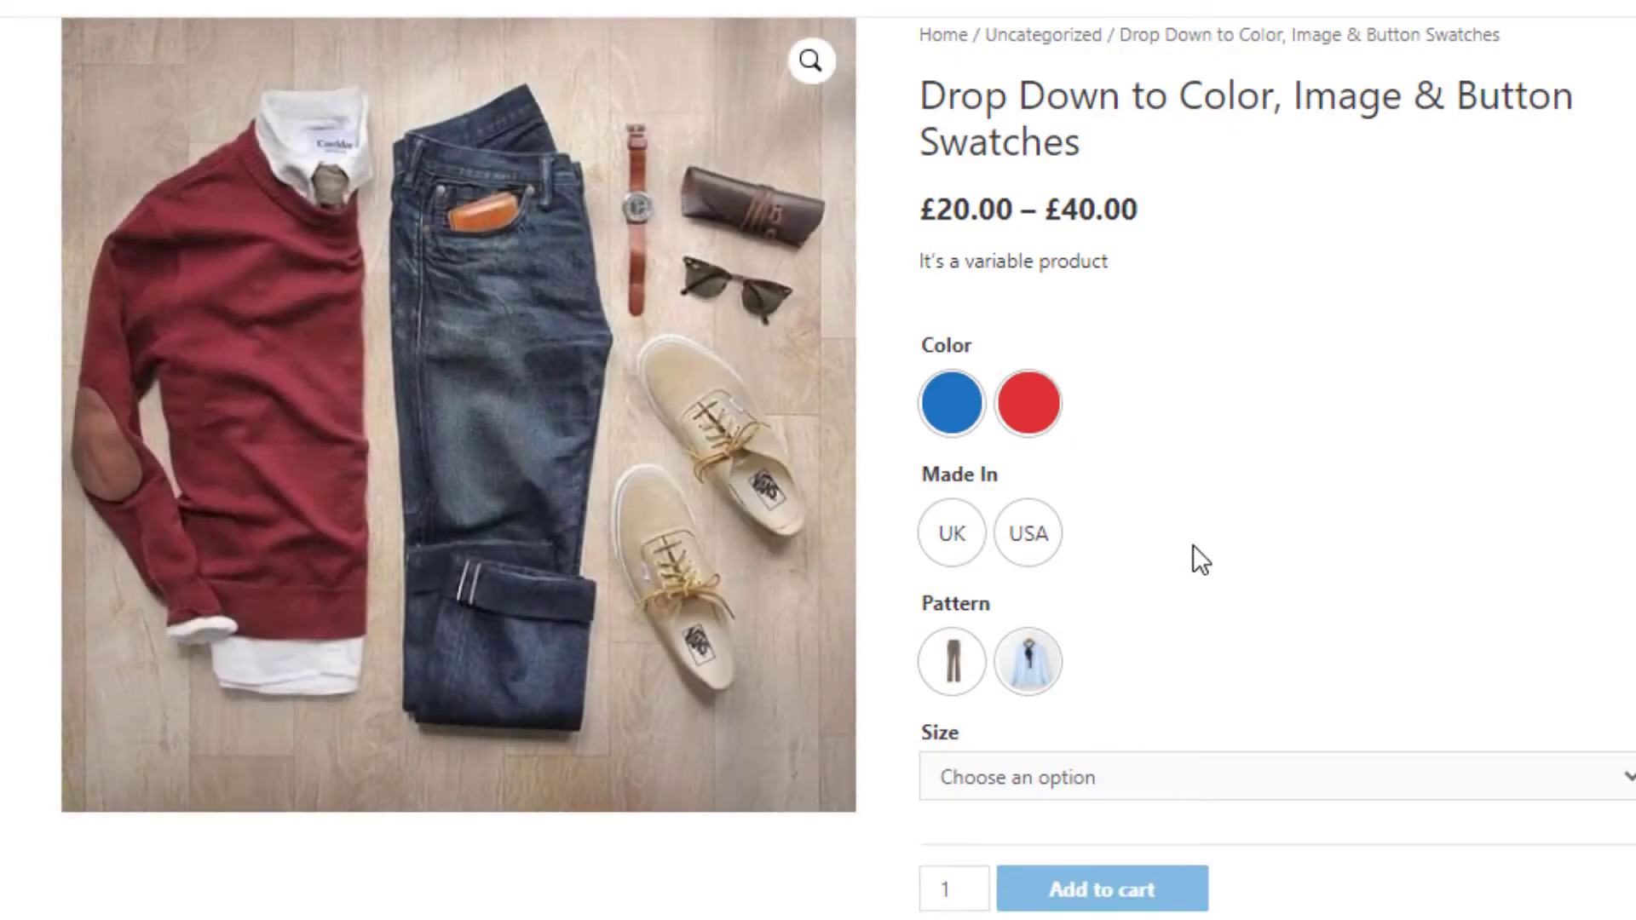
{"action": "left_click", "coordinate": [1219, 772]}
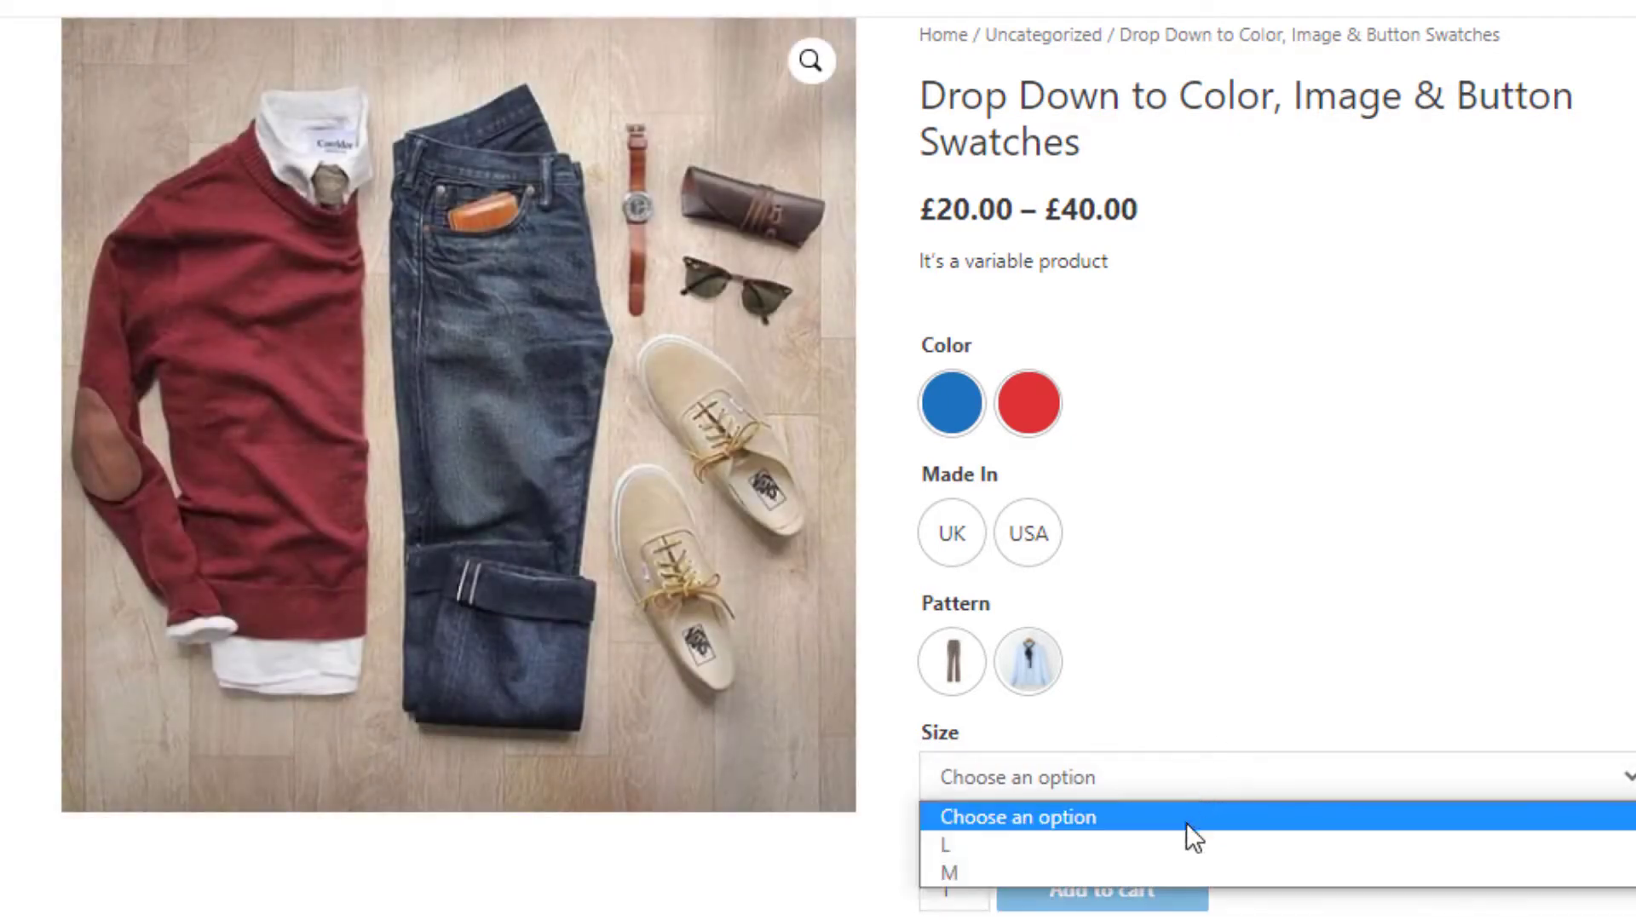
{"action": "left_click", "coordinate": [1260, 890]}
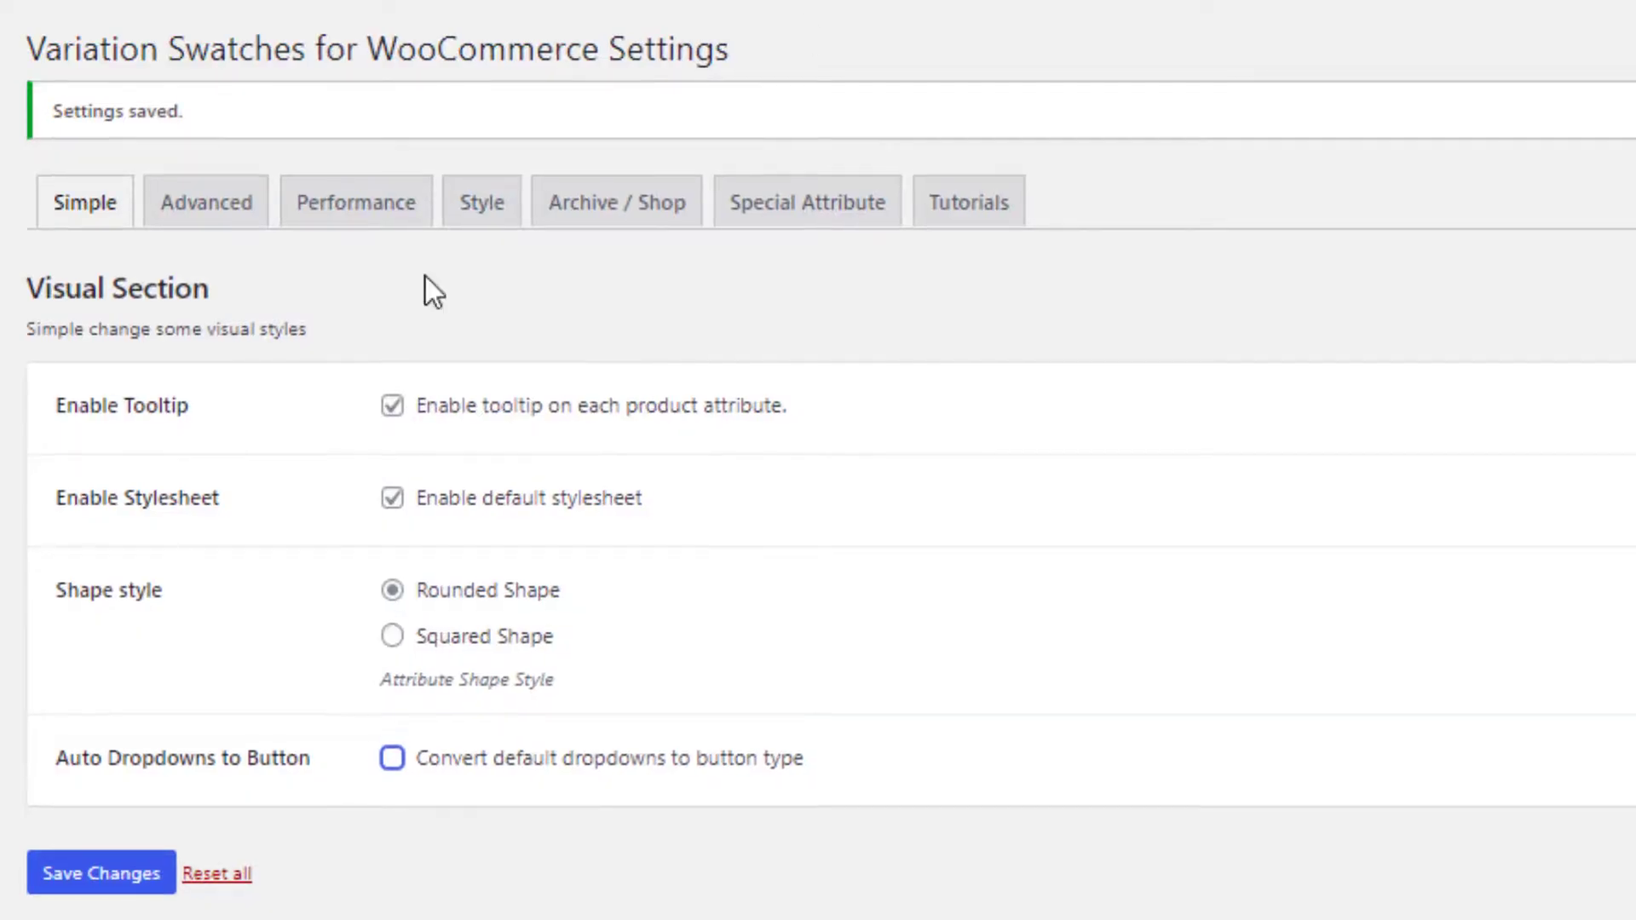
{"action": "left_click", "coordinate": [229, 204]}
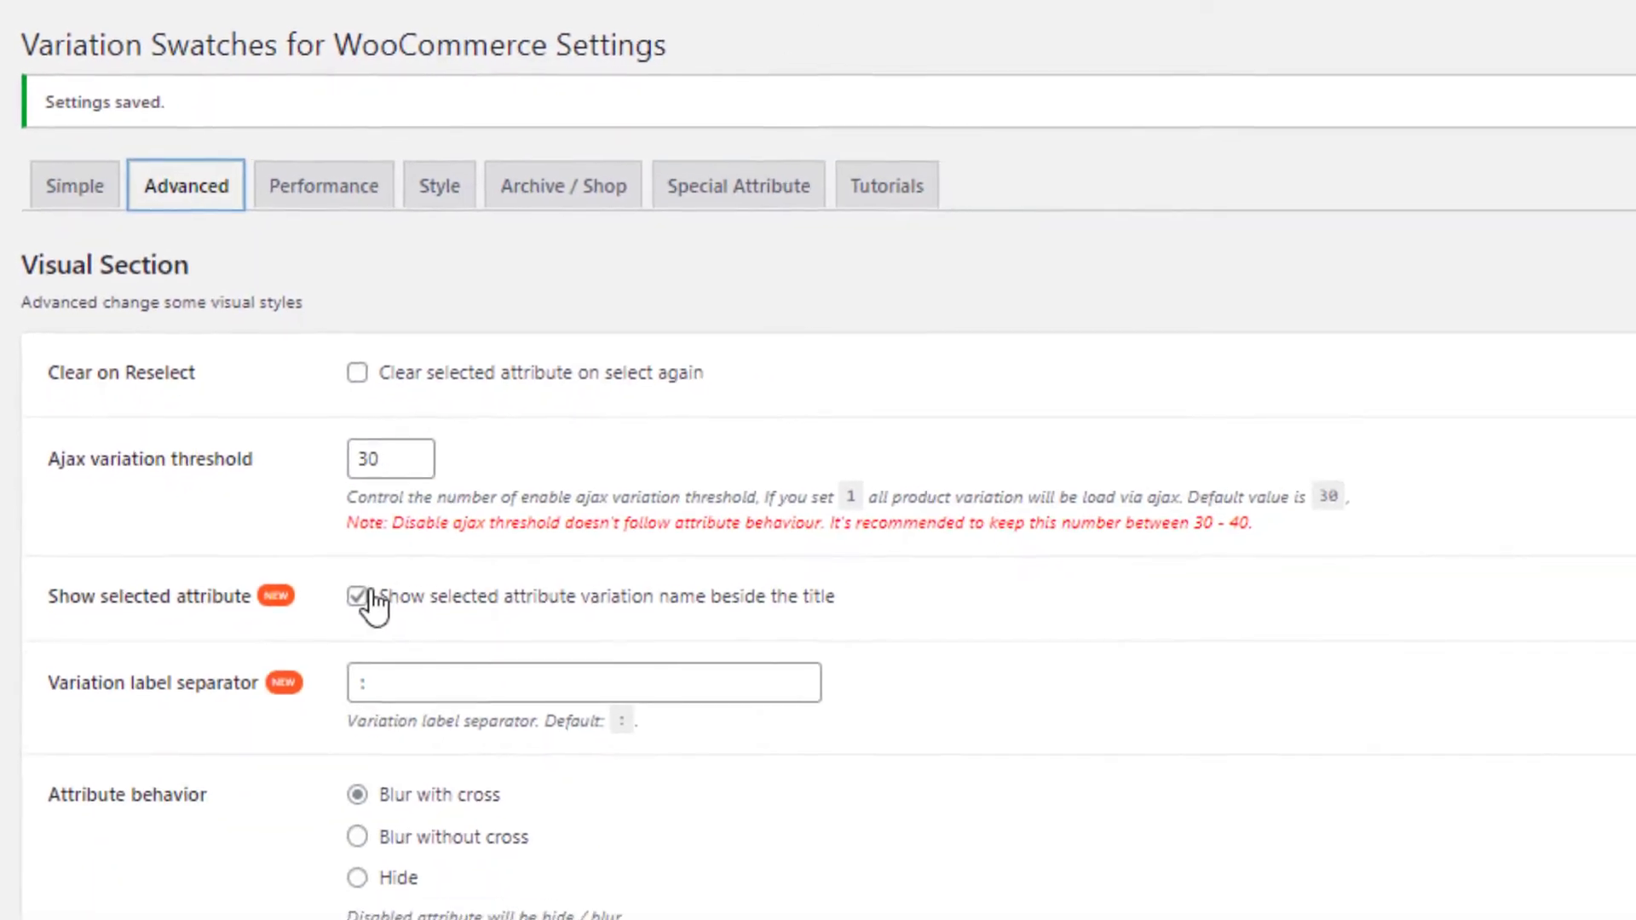
Disable 'Show selected attribute' on the Advanced tab, save, and reload the product page
{"action": "left_click", "coordinate": [392, 650]}
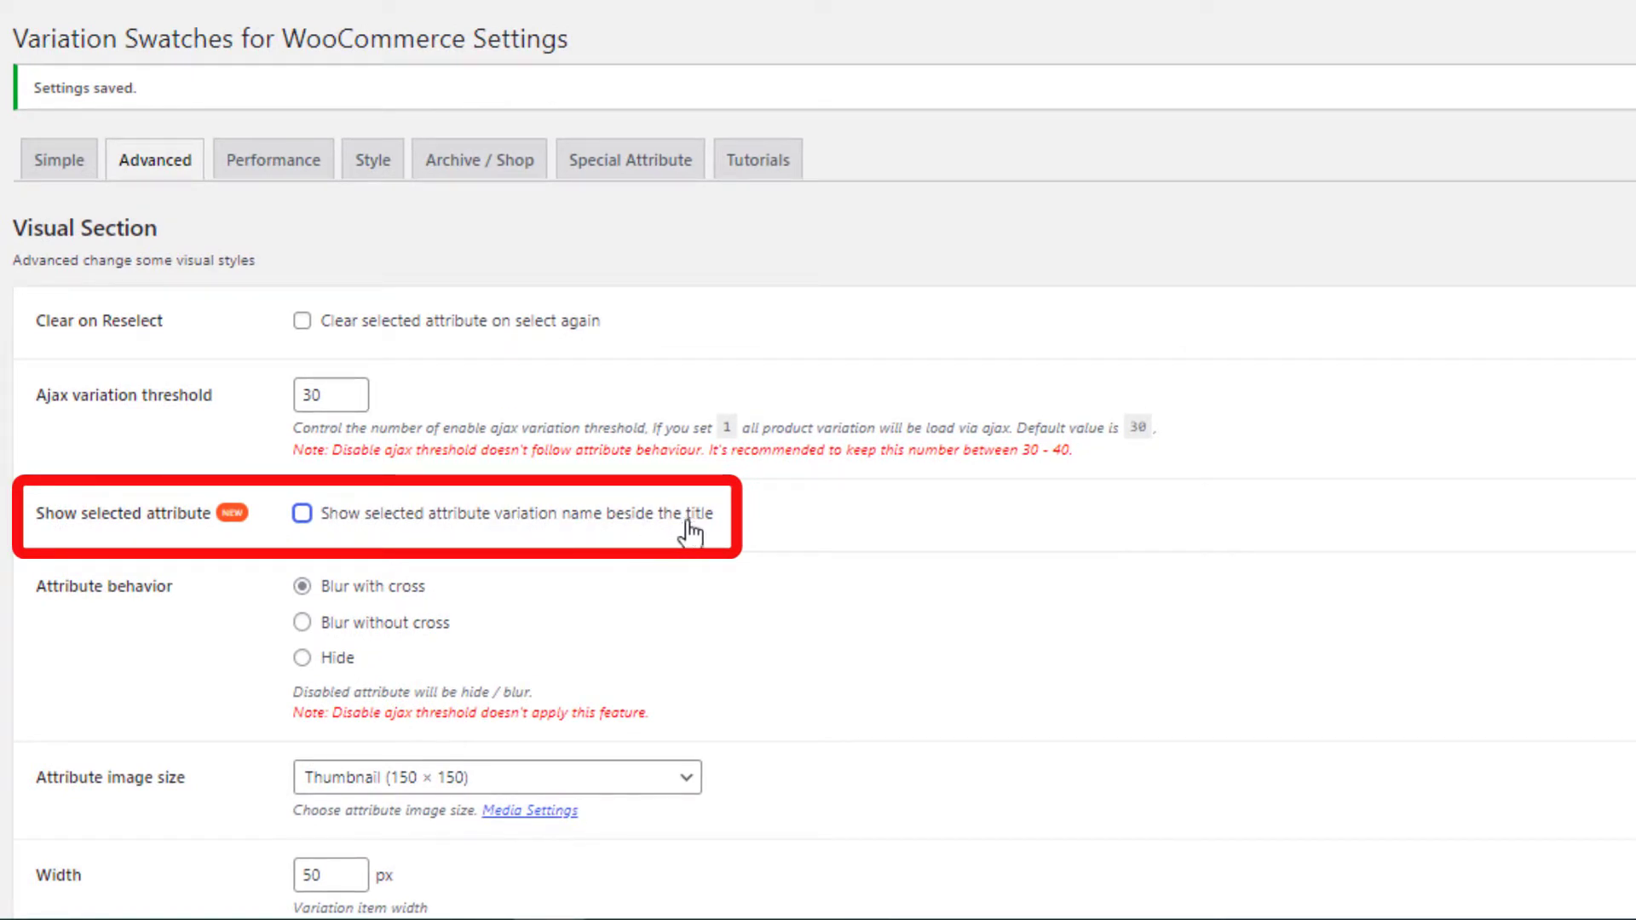
{"action": "scroll", "coordinate": [1625, 763], "scroll_direction": "down", "scroll_amount": 4}
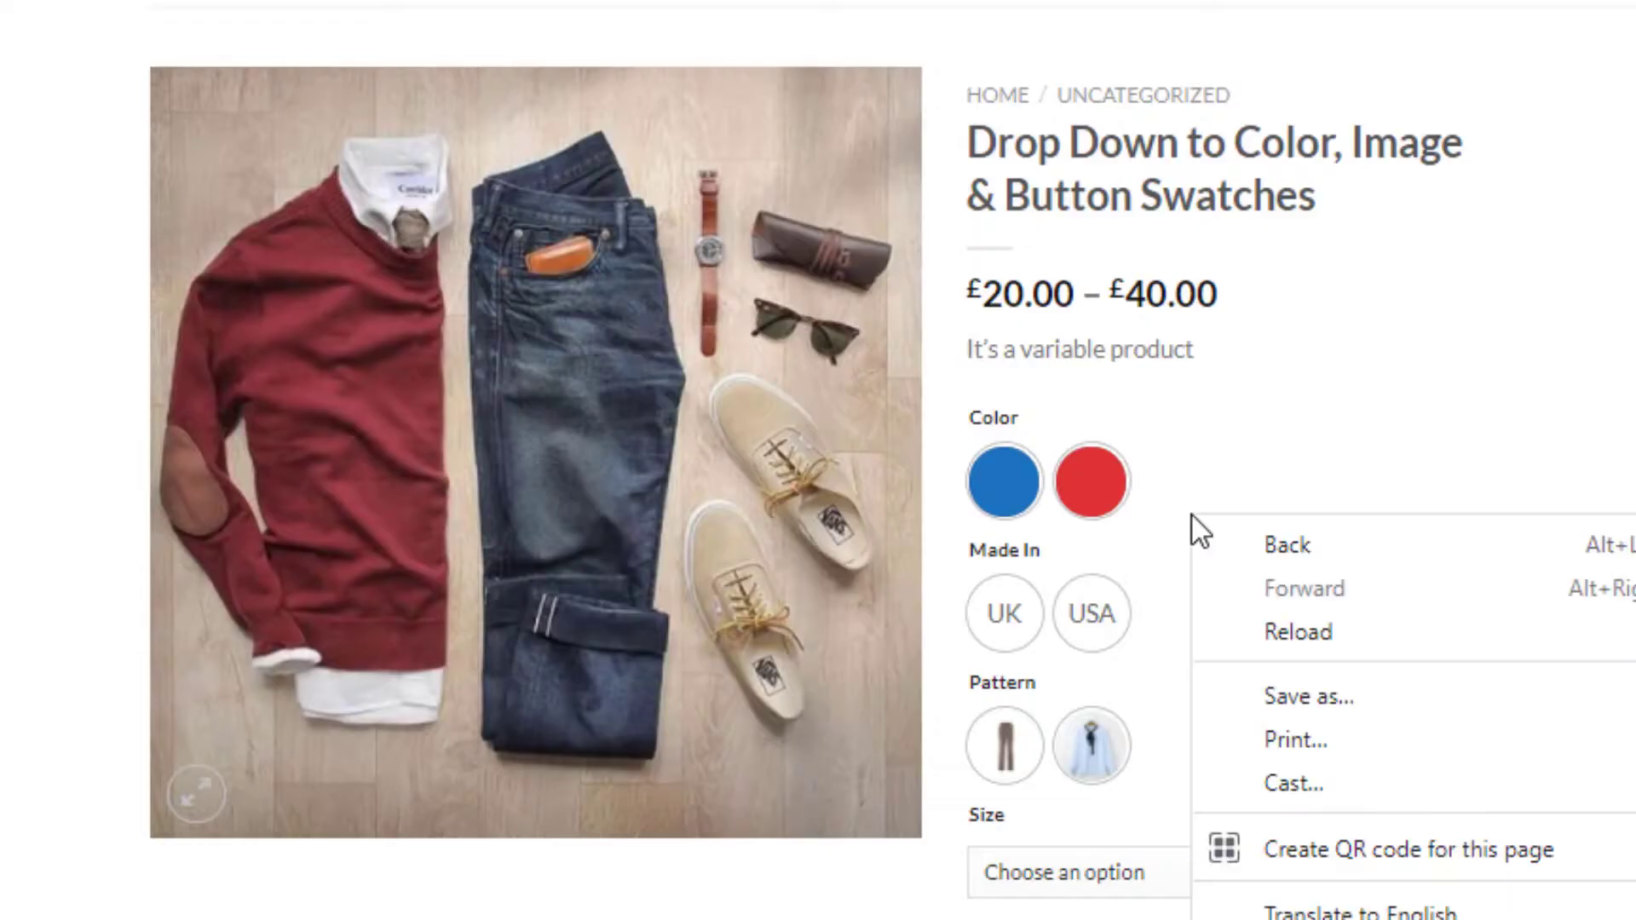
{"action": "left_click", "coordinate": [1274, 657]}
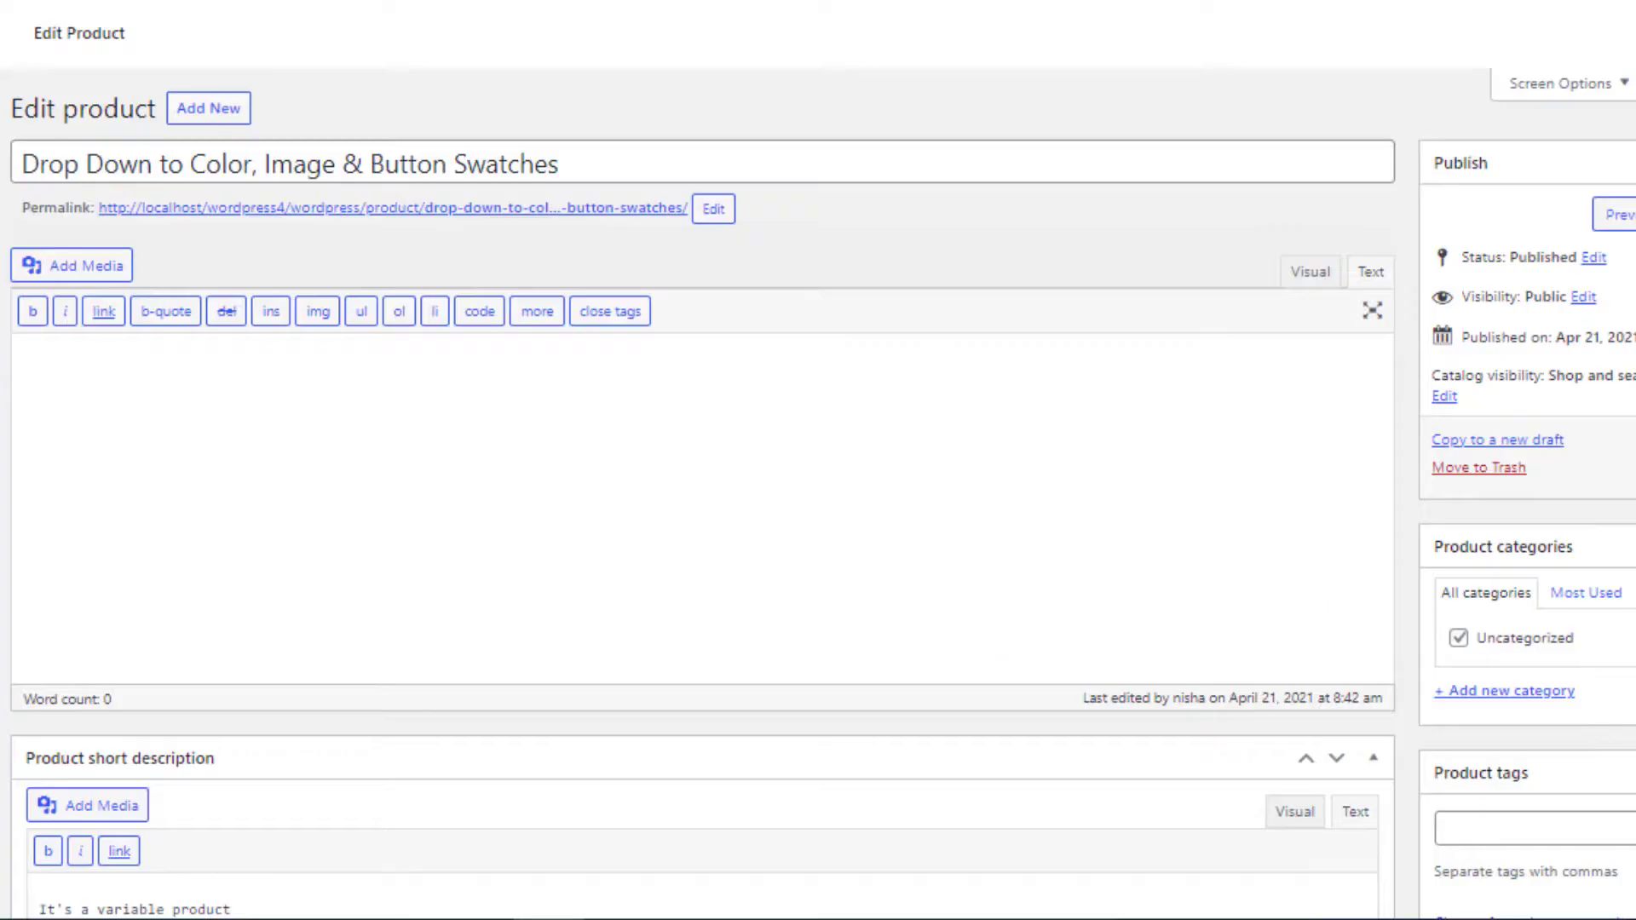
{"action": "scroll", "coordinate": [90, 814], "scroll_direction": "down", "scroll_amount": 7}
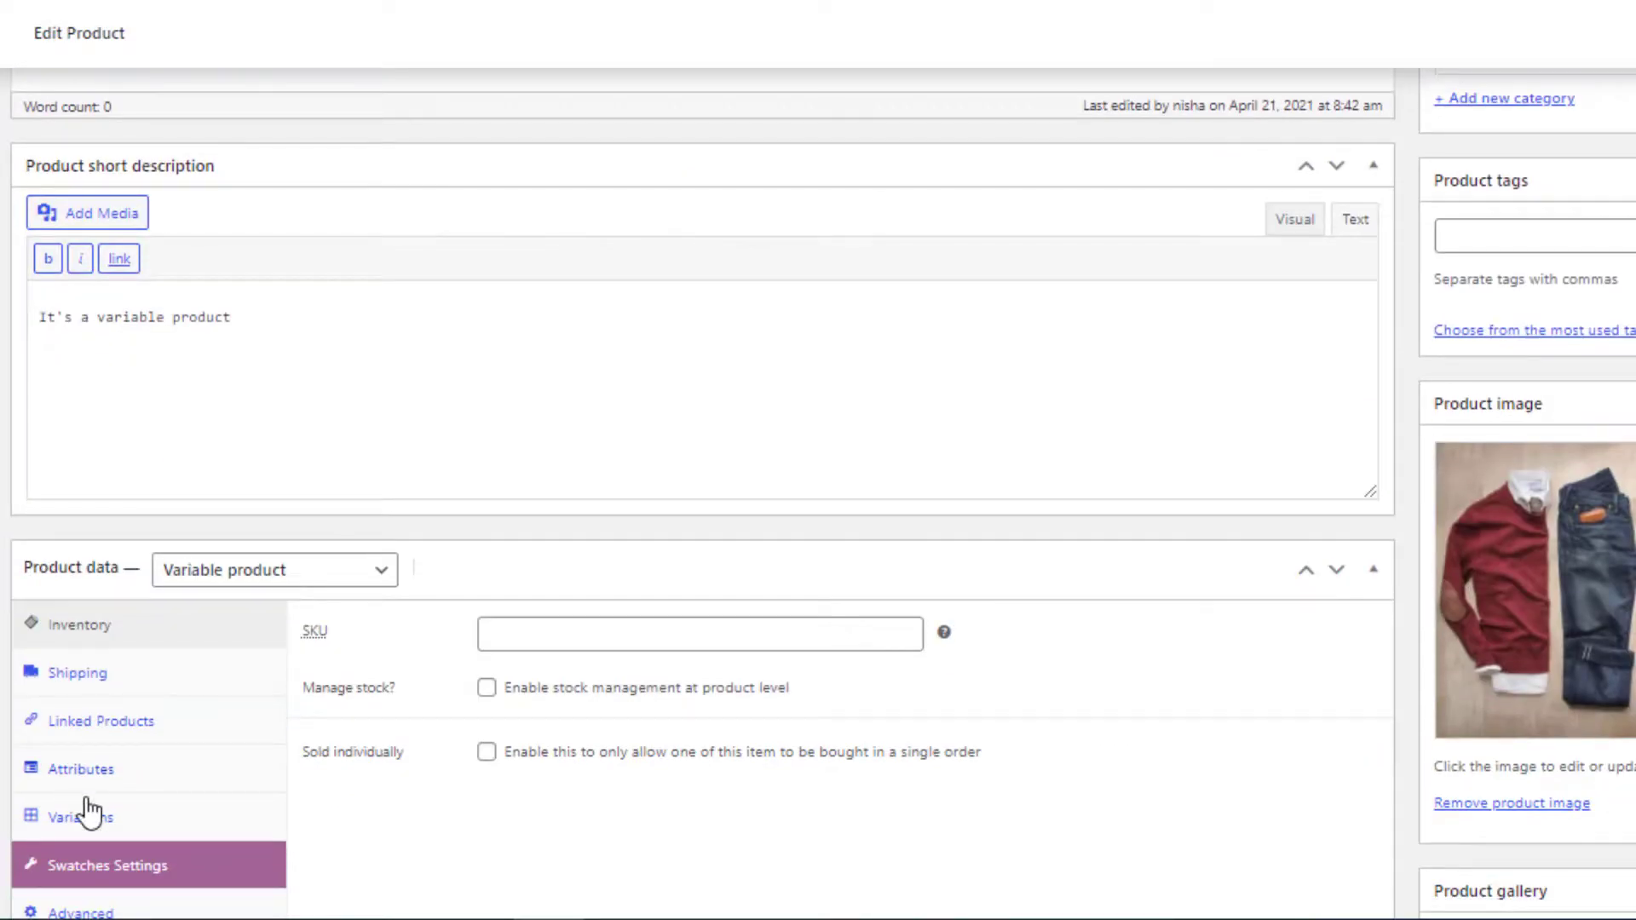
Set variation #90 (Blue/UK/Shirt/M) stock status to Out of stock and save the variations
{"action": "left_click", "coordinate": [90, 813]}
{"action": "scroll", "coordinate": [1619, 585], "scroll_direction": "down", "scroll_amount": 3}
{"action": "left_click", "coordinate": [1303, 407]}
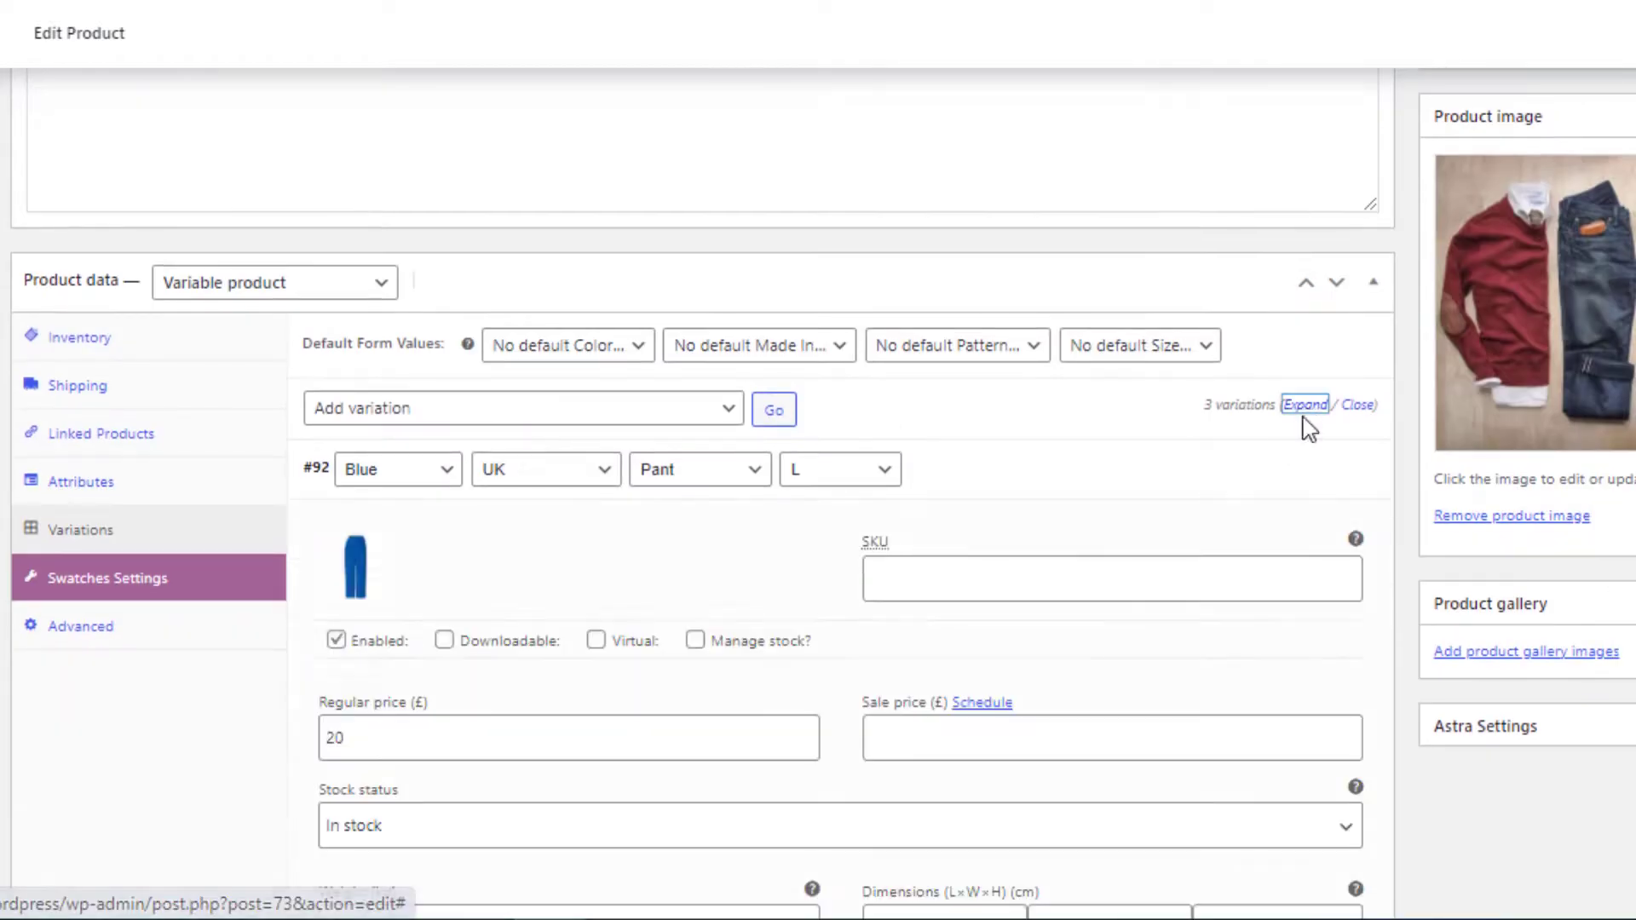
{"action": "scroll", "coordinate": [726, 577], "scroll_direction": "down", "scroll_amount": 3}
{"action": "left_click", "coordinate": [726, 571]}
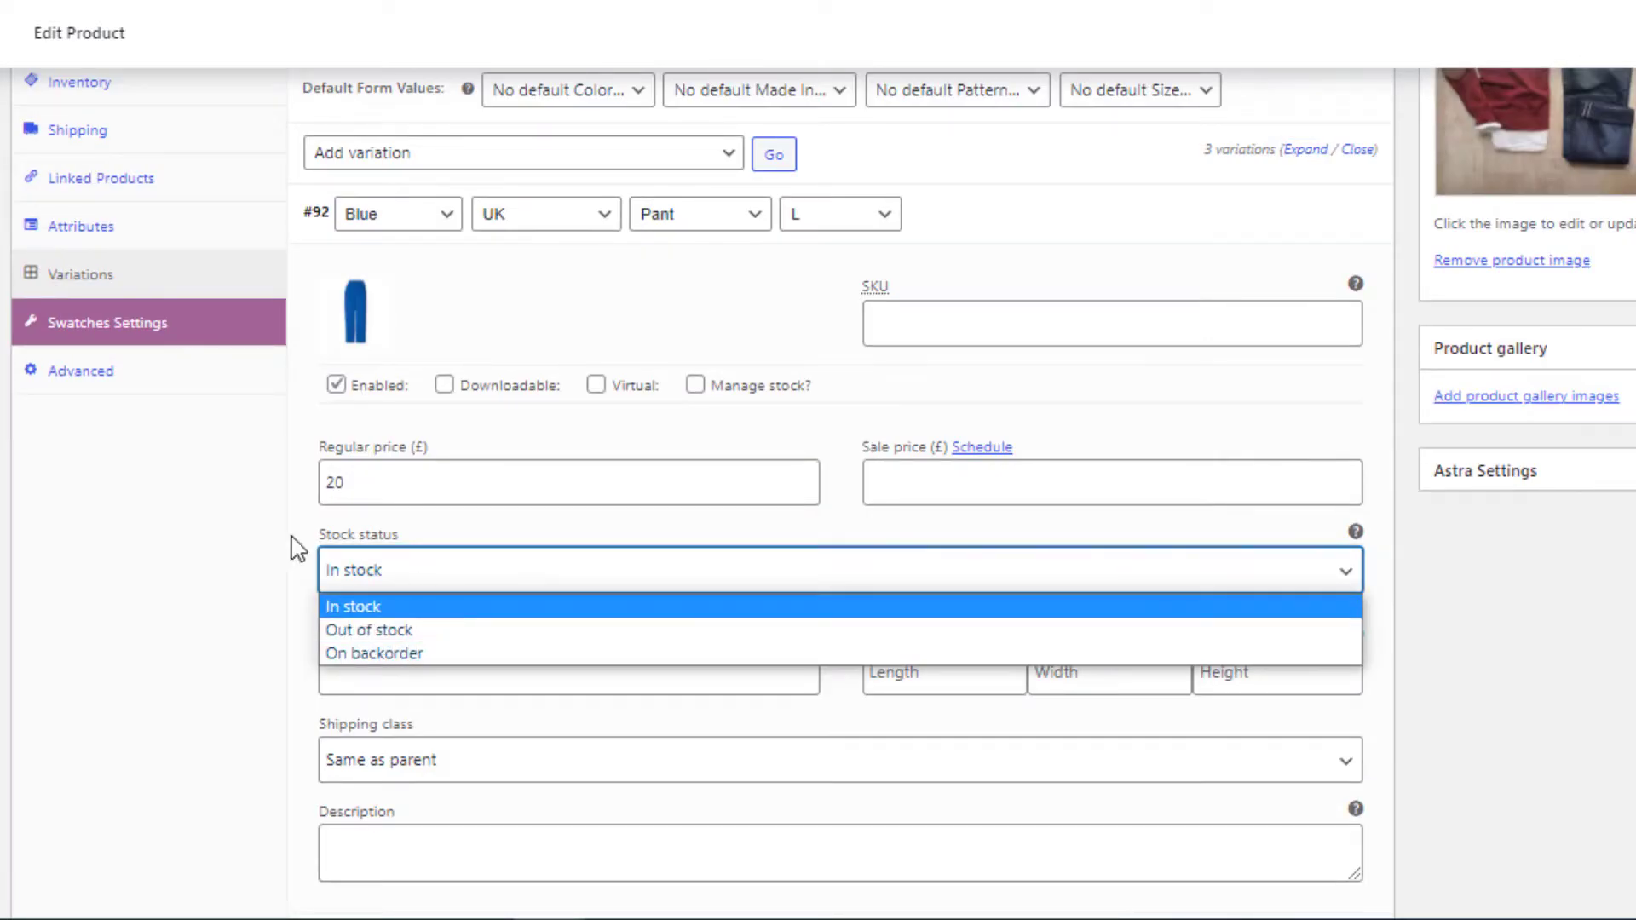
{"action": "left_click", "coordinate": [398, 552]}
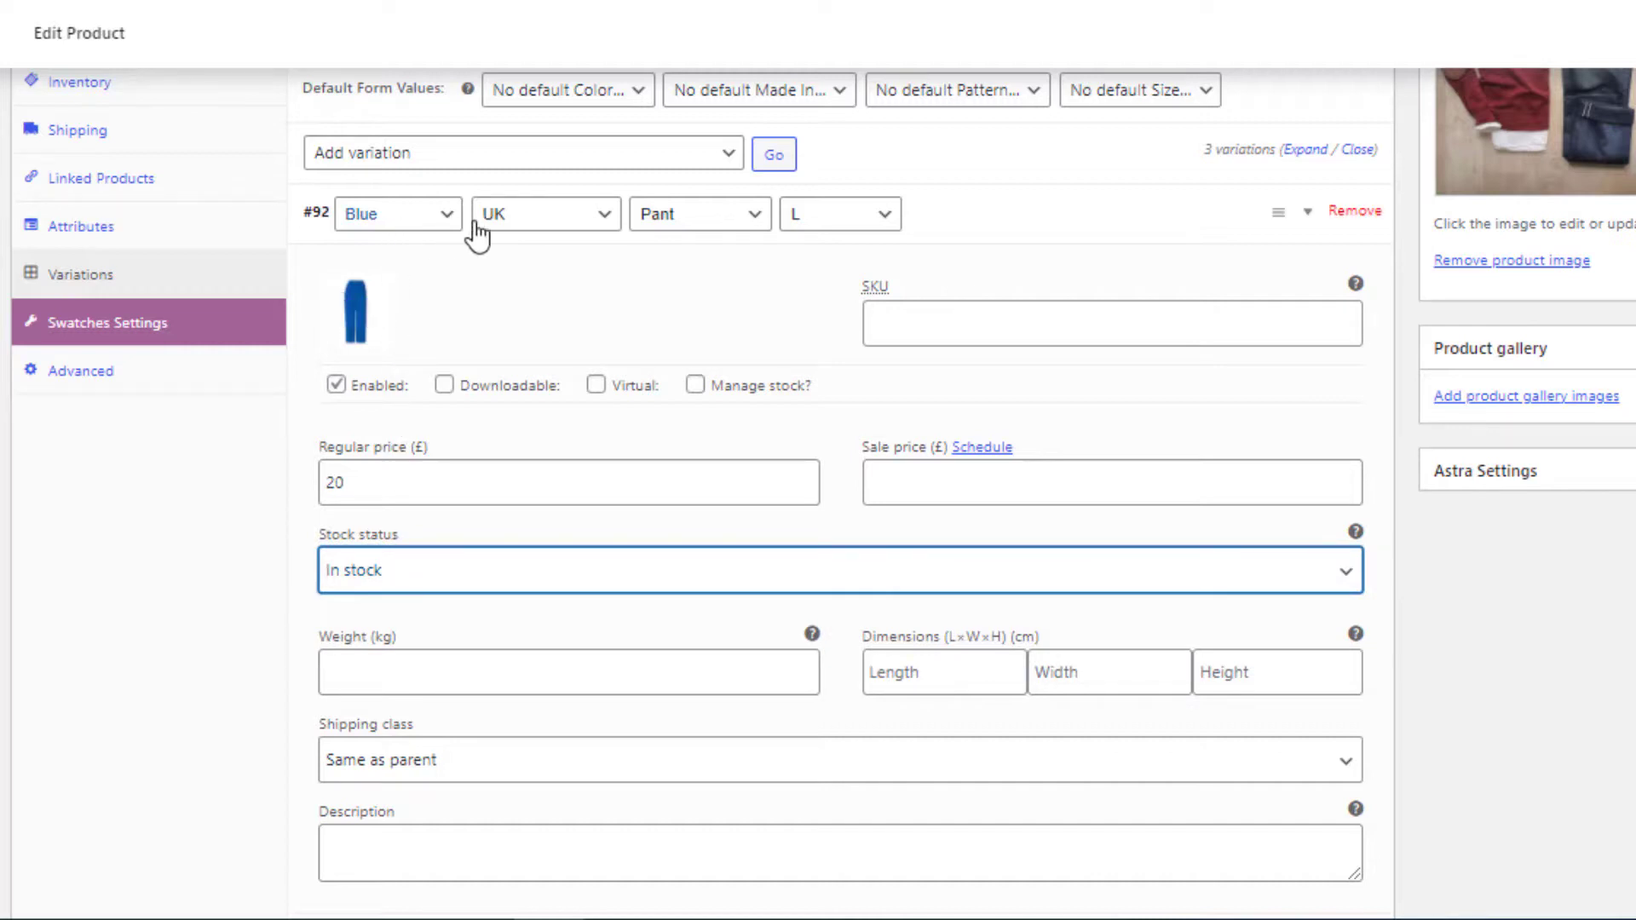
{"action": "left_click", "coordinate": [511, 570]}
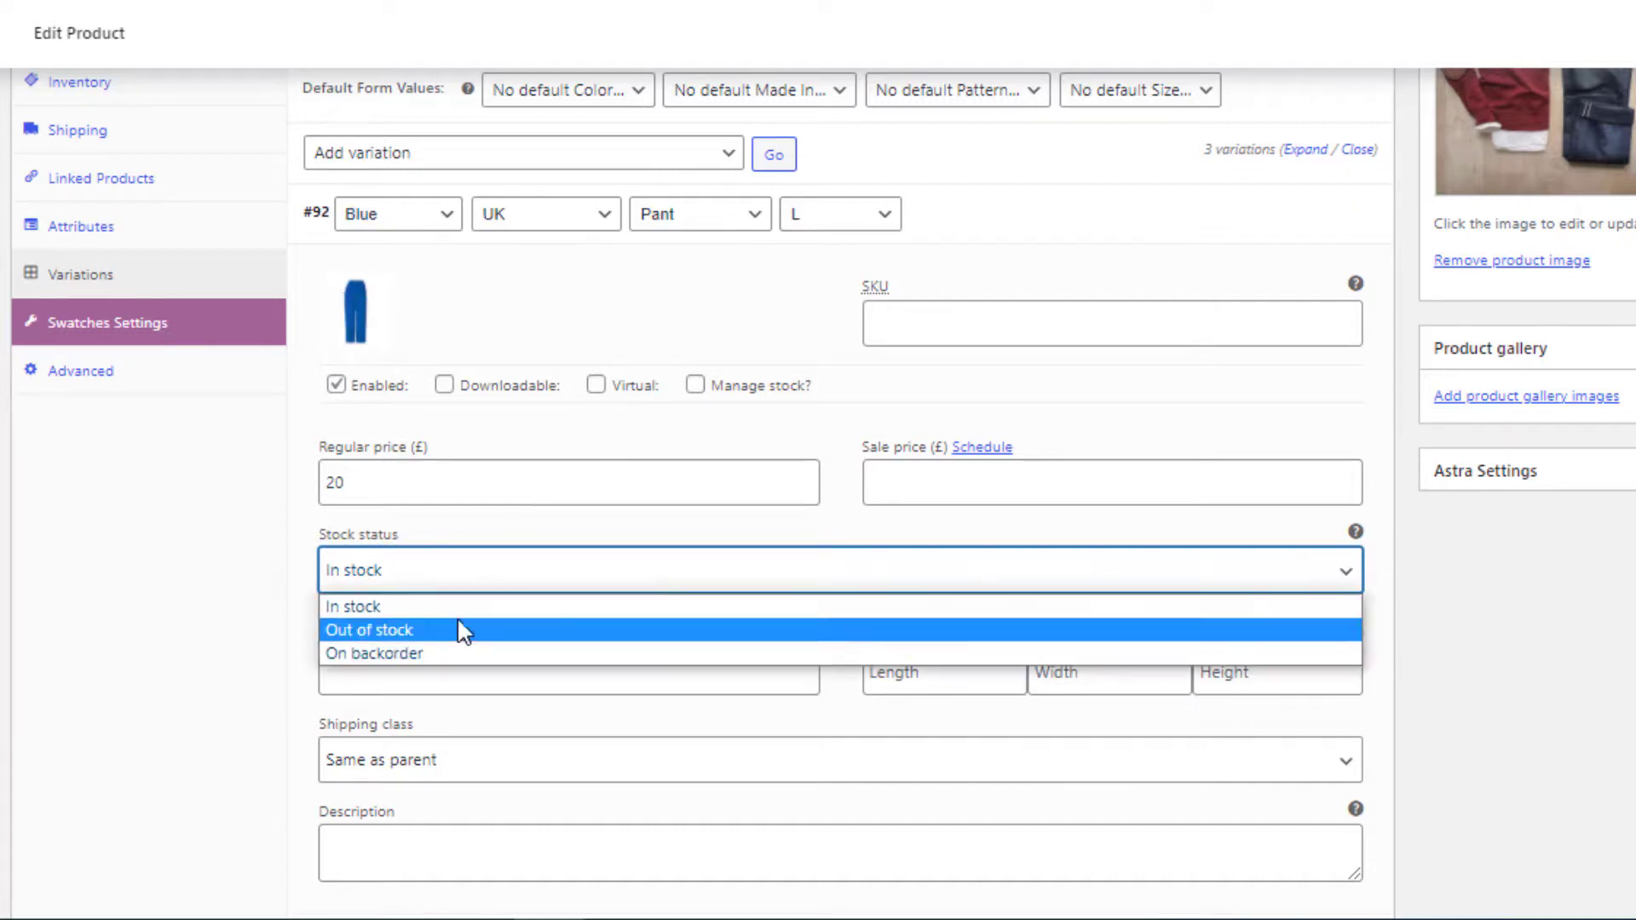
{"action": "left_click", "coordinate": [463, 628]}
{"action": "scroll", "coordinate": [463, 628], "scroll_direction": "down", "scroll_amount": 10}
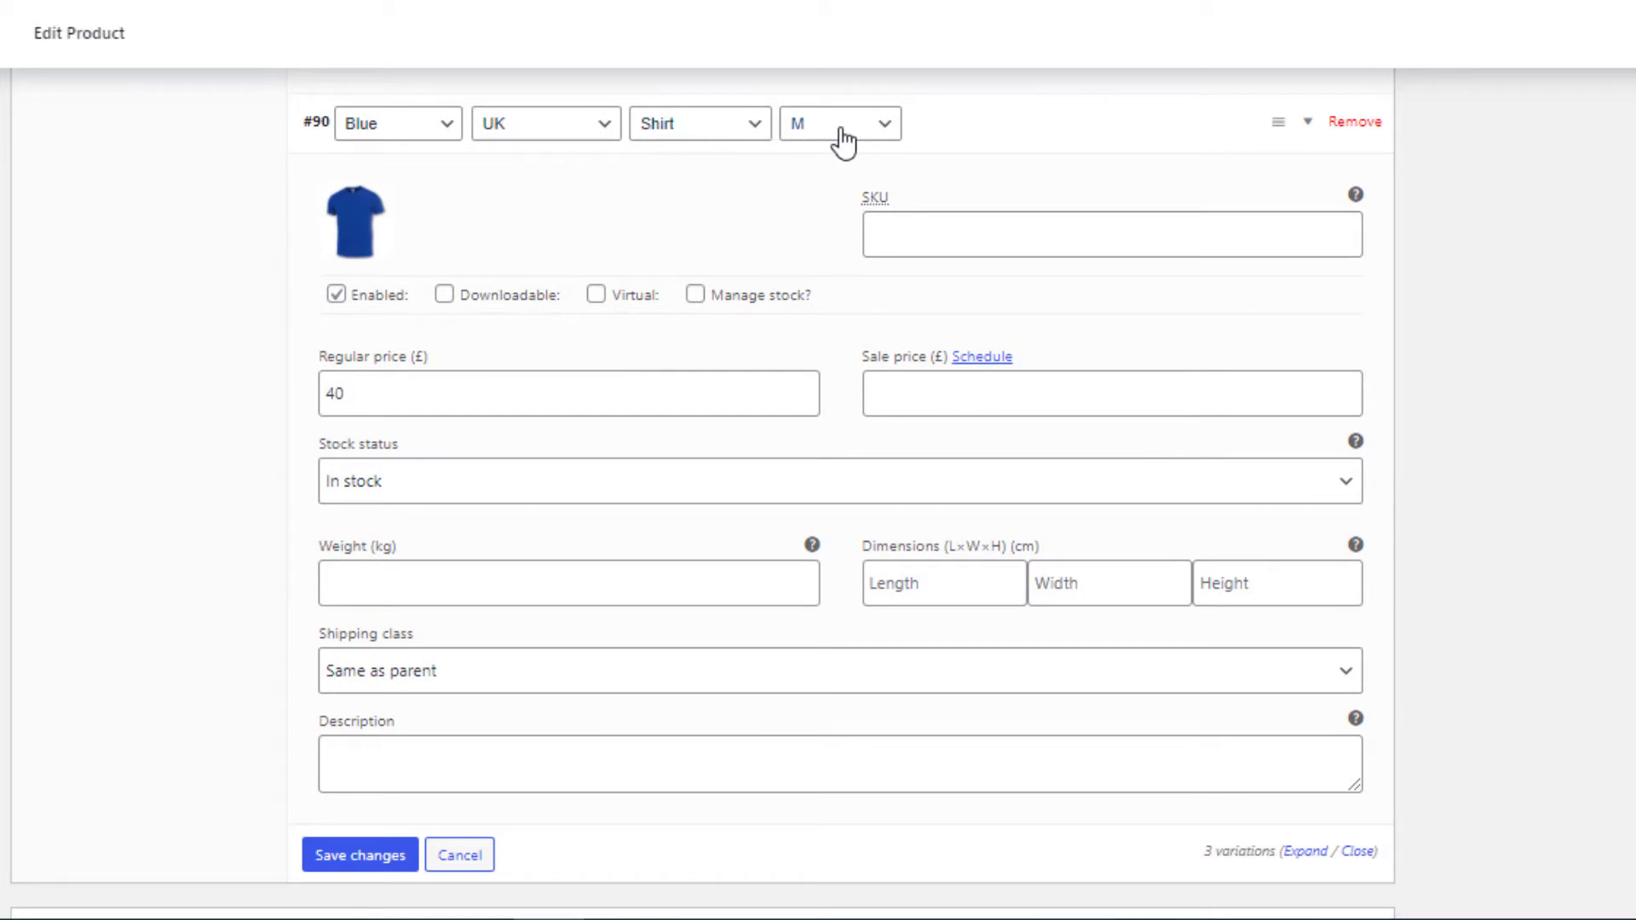
{"action": "left_click", "coordinate": [435, 486]}
{"action": "left_click", "coordinate": [413, 543]}
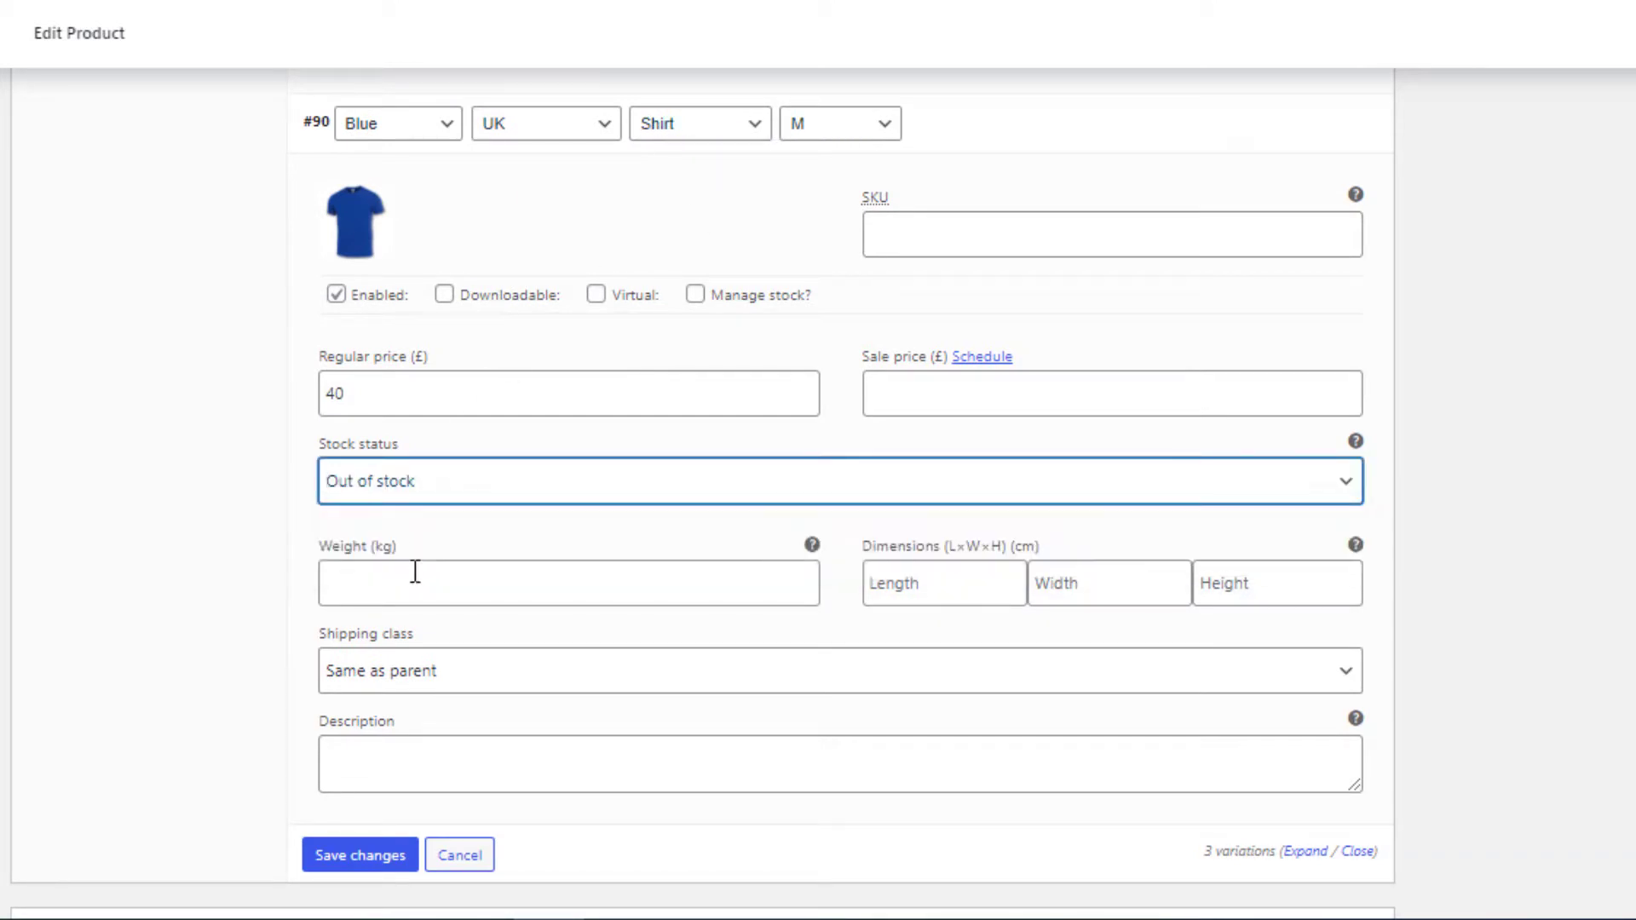
{"action": "left_click", "coordinate": [387, 868]}
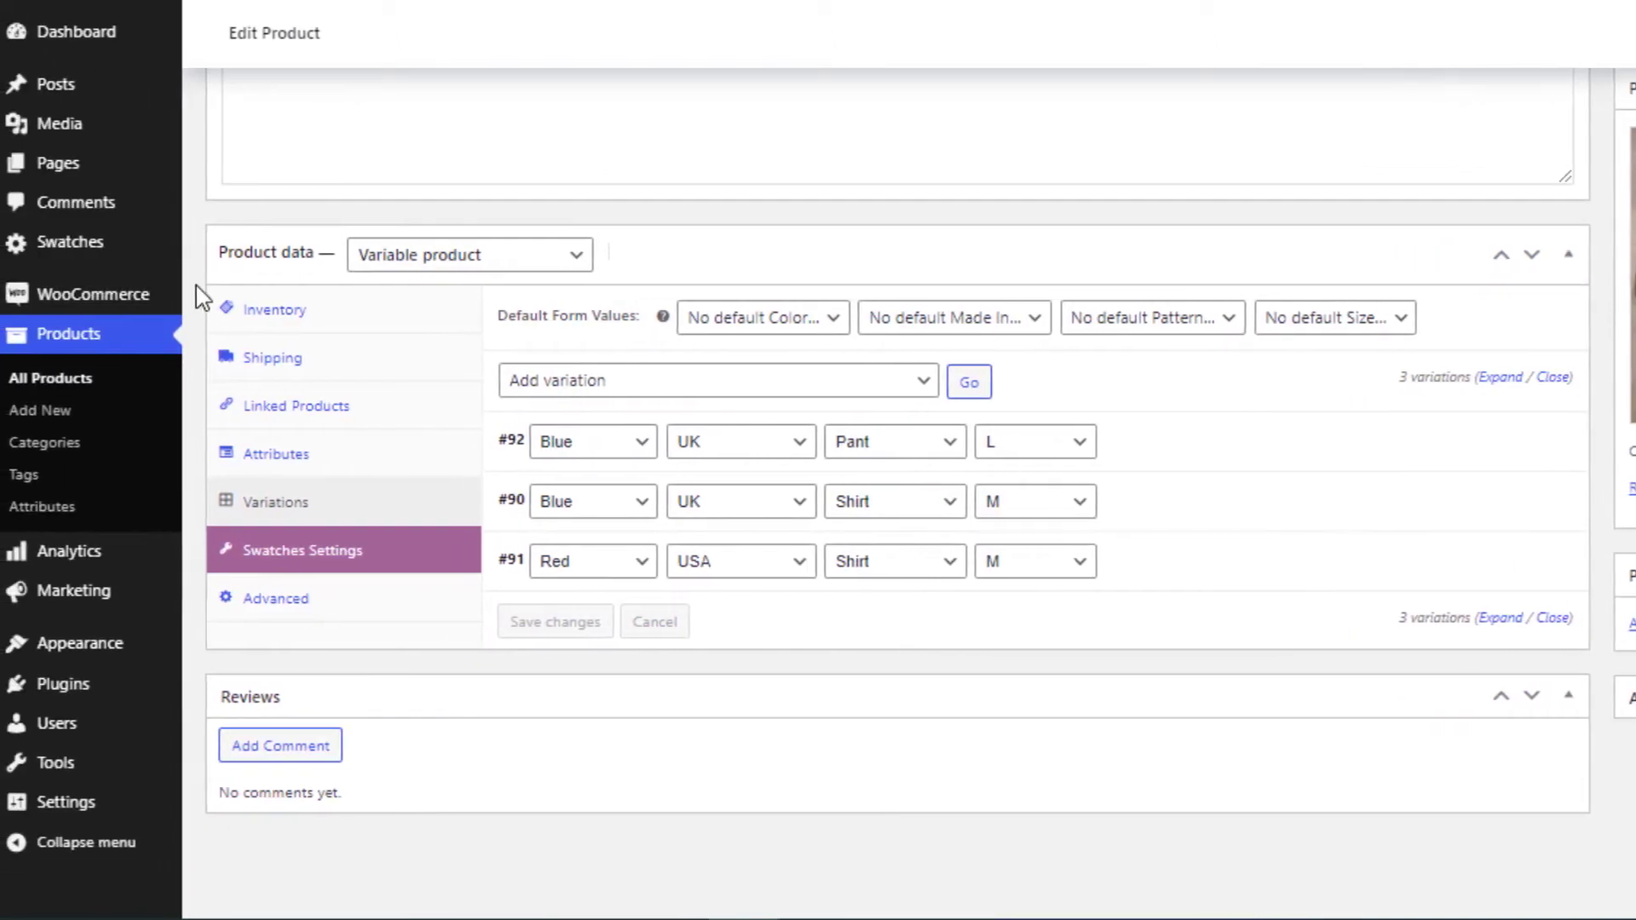
Enable 'Hide out of stock items from the catalog' in Products > Inventory settings, save, and reload the product
{"action": "mouse_move", "coordinate": [150, 300]}
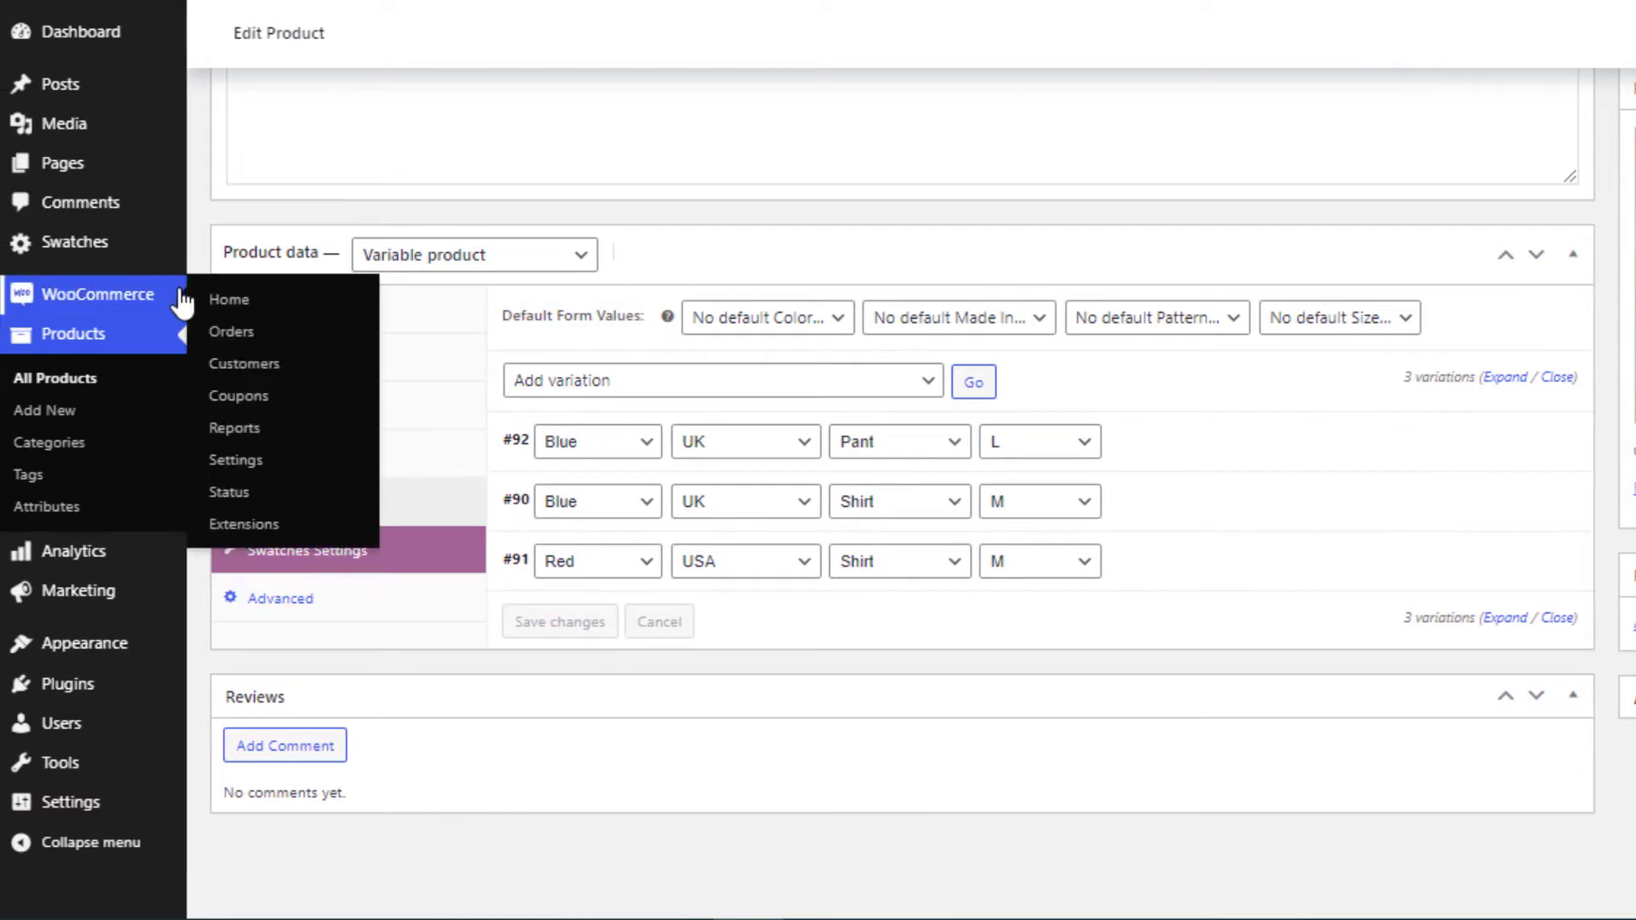
{"action": "left_click", "coordinate": [277, 461]}
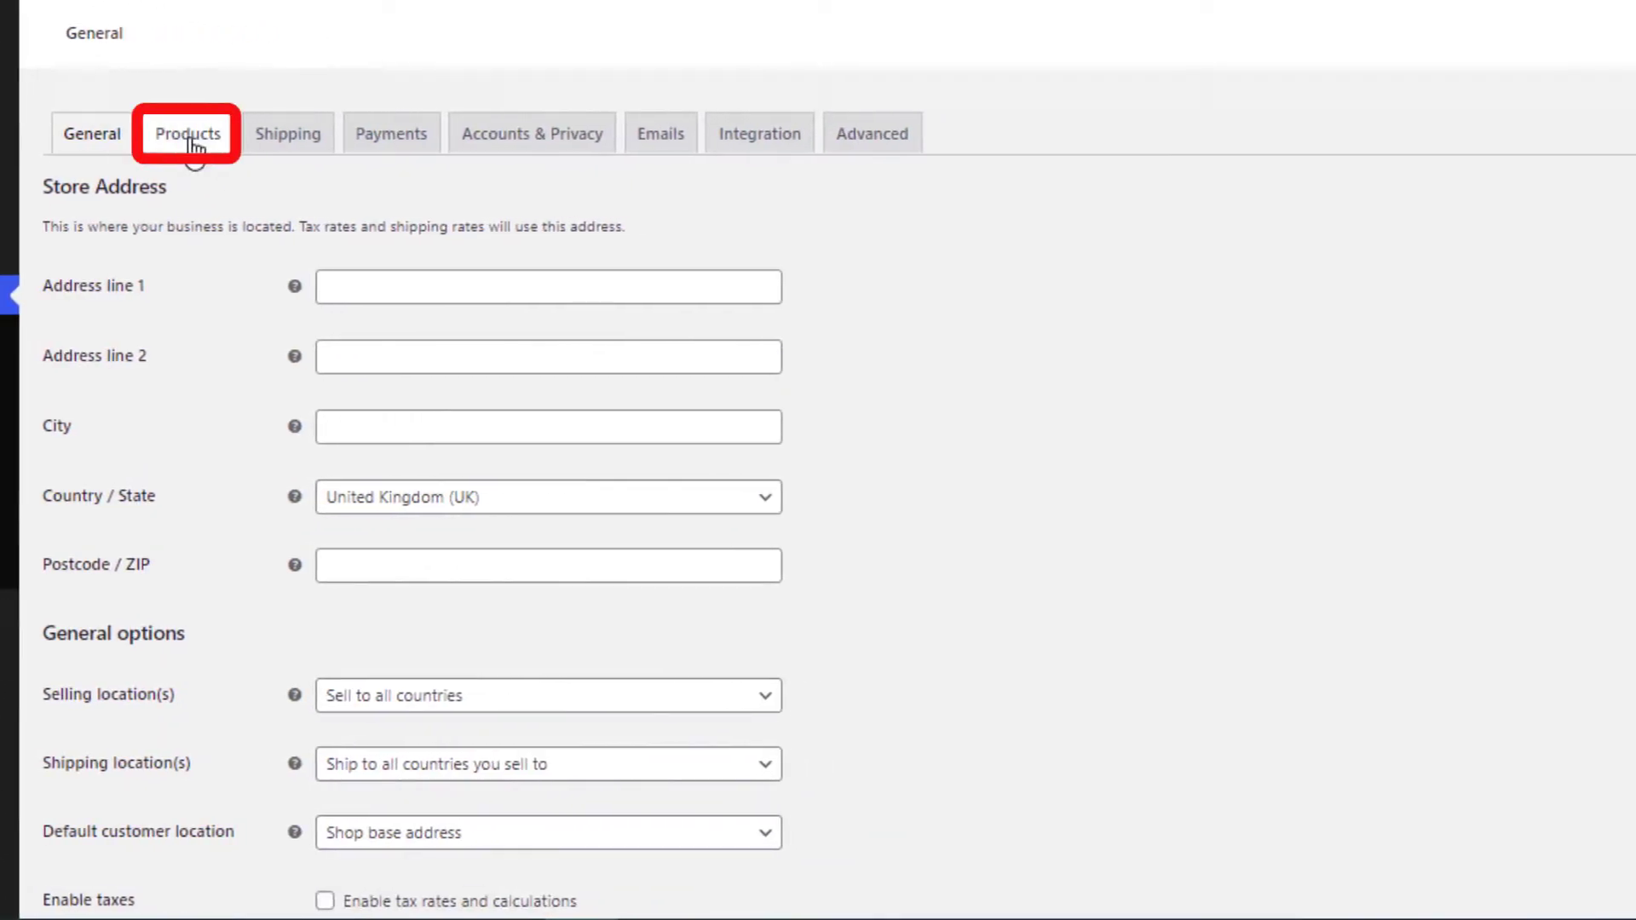
{"action": "left_click", "coordinate": [190, 146]}
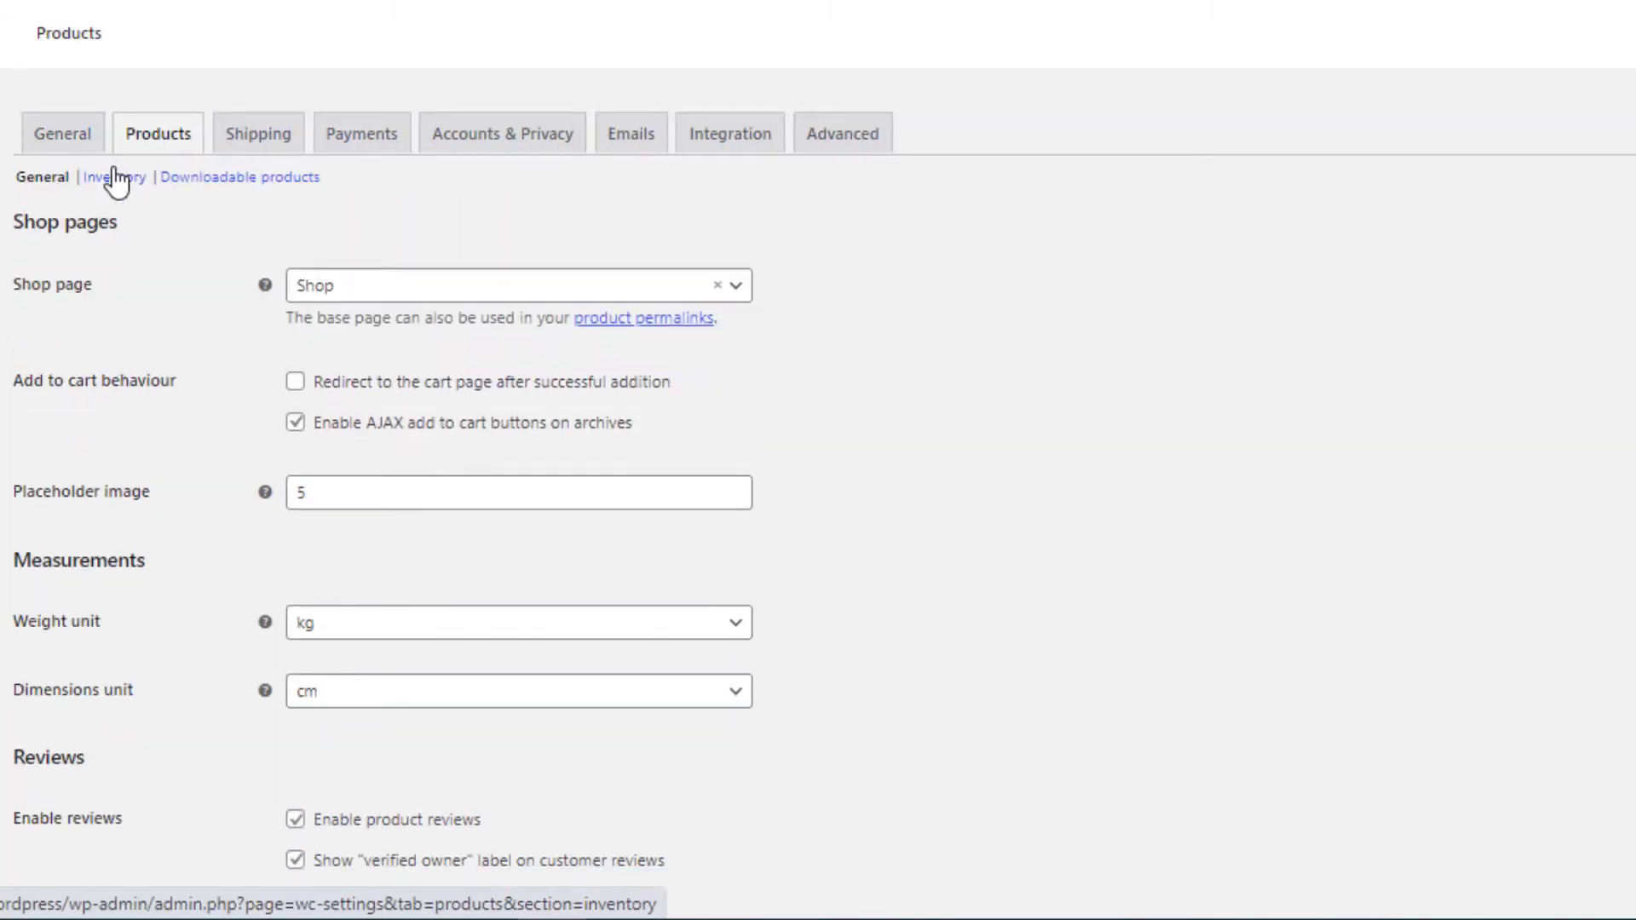
{"action": "left_click", "coordinate": [117, 181]}
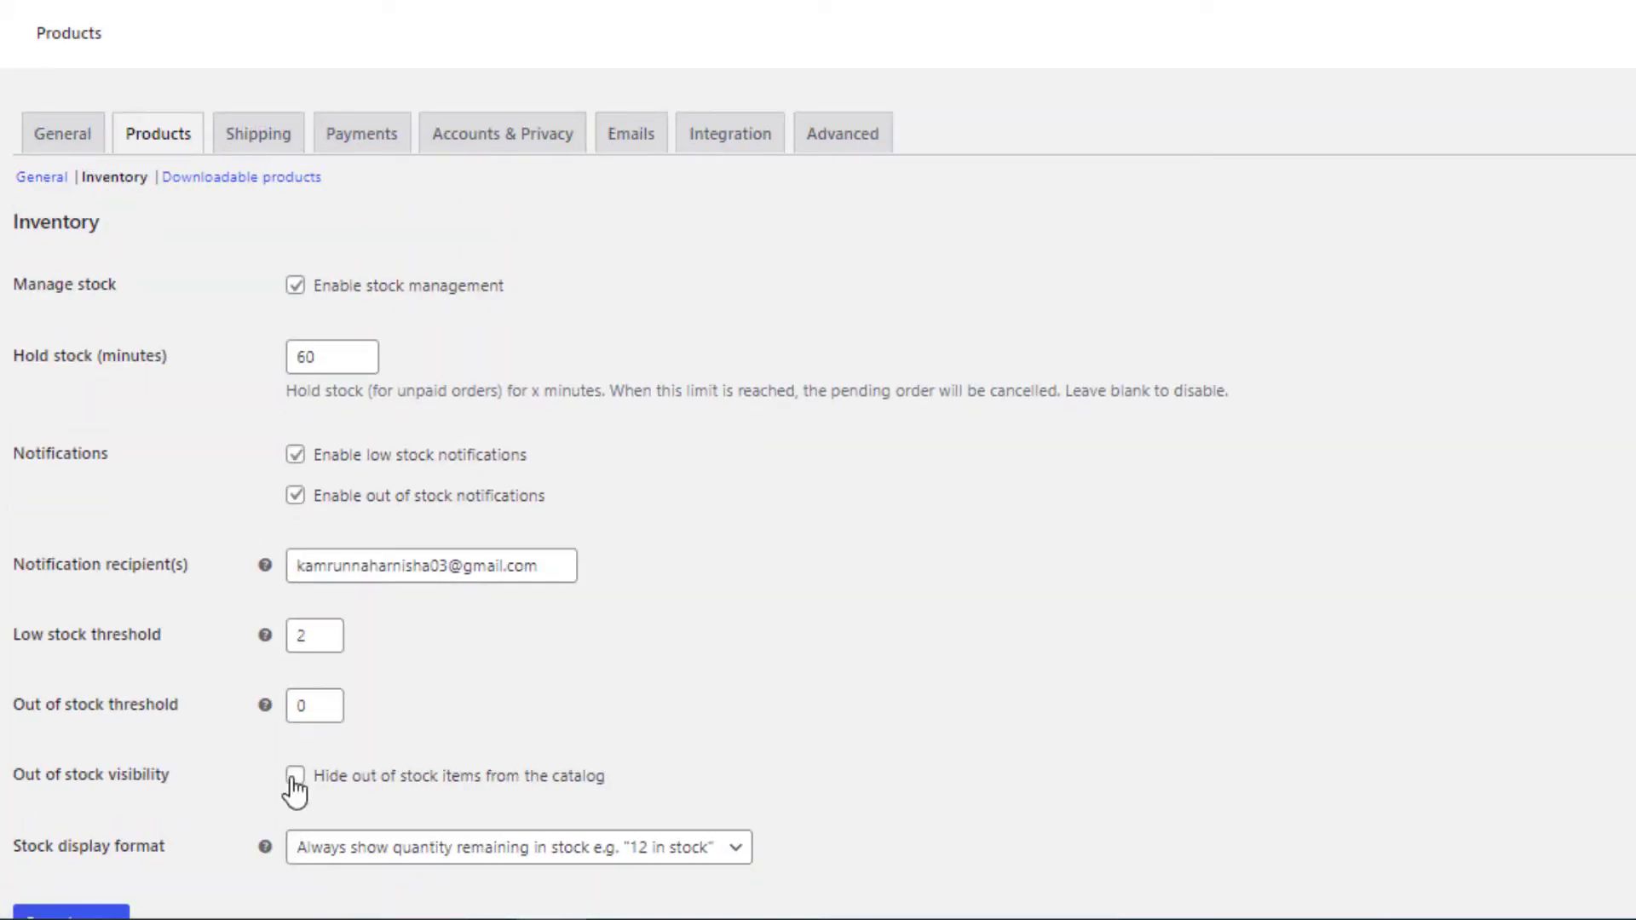
{"action": "left_click", "coordinate": [294, 777]}
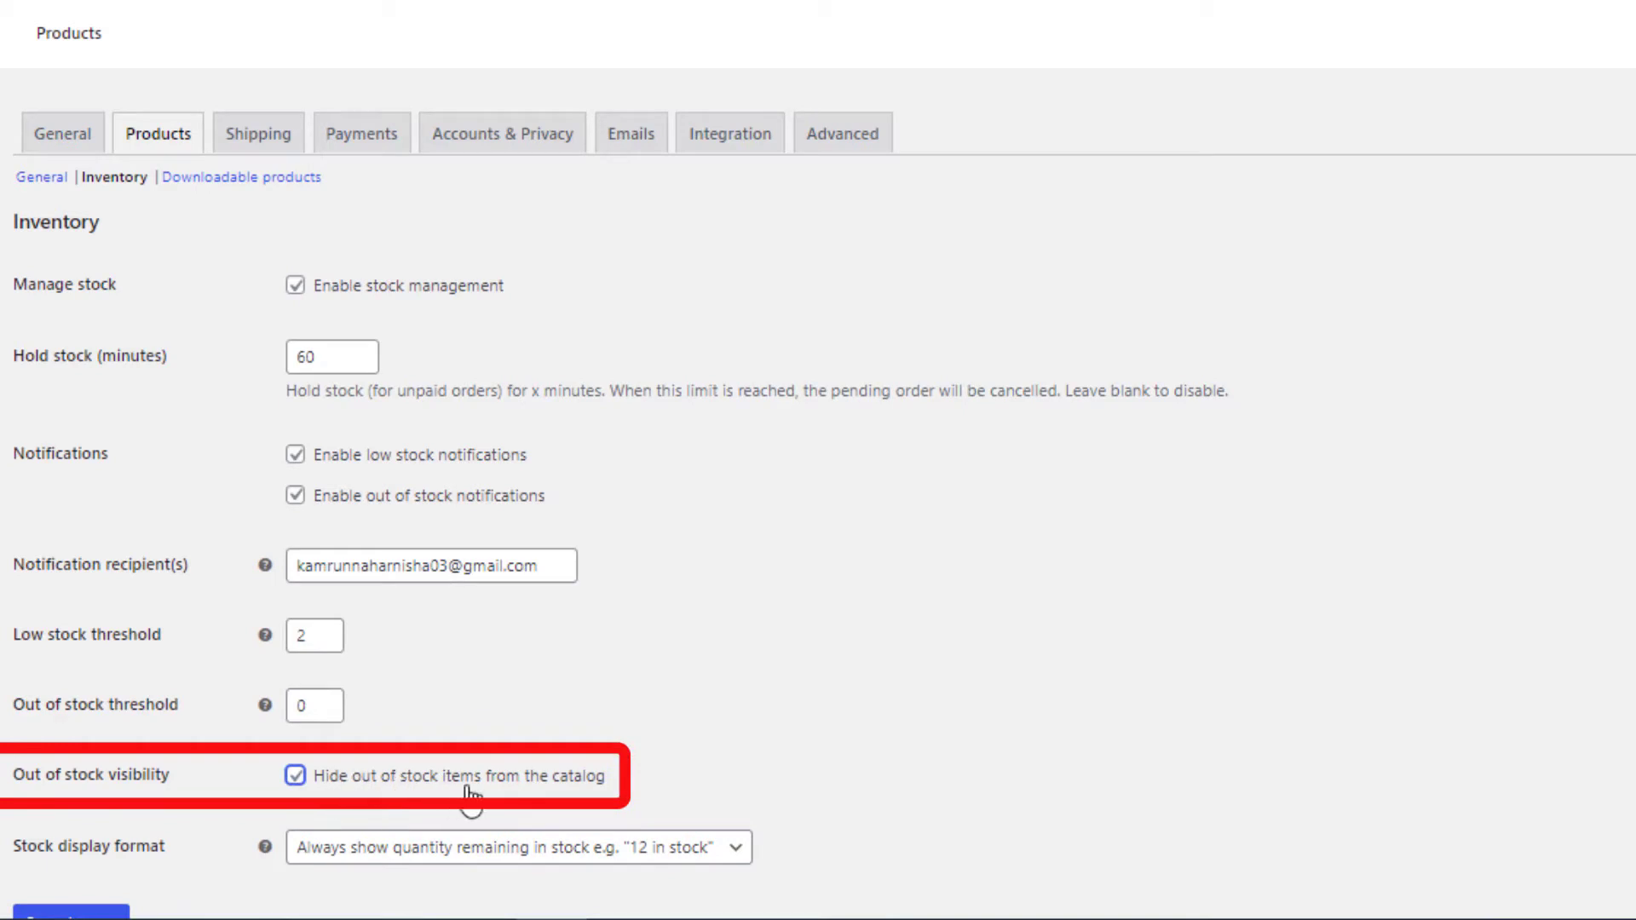
{"action": "scroll", "coordinate": [55, 772], "scroll_direction": "down", "scroll_amount": 2}
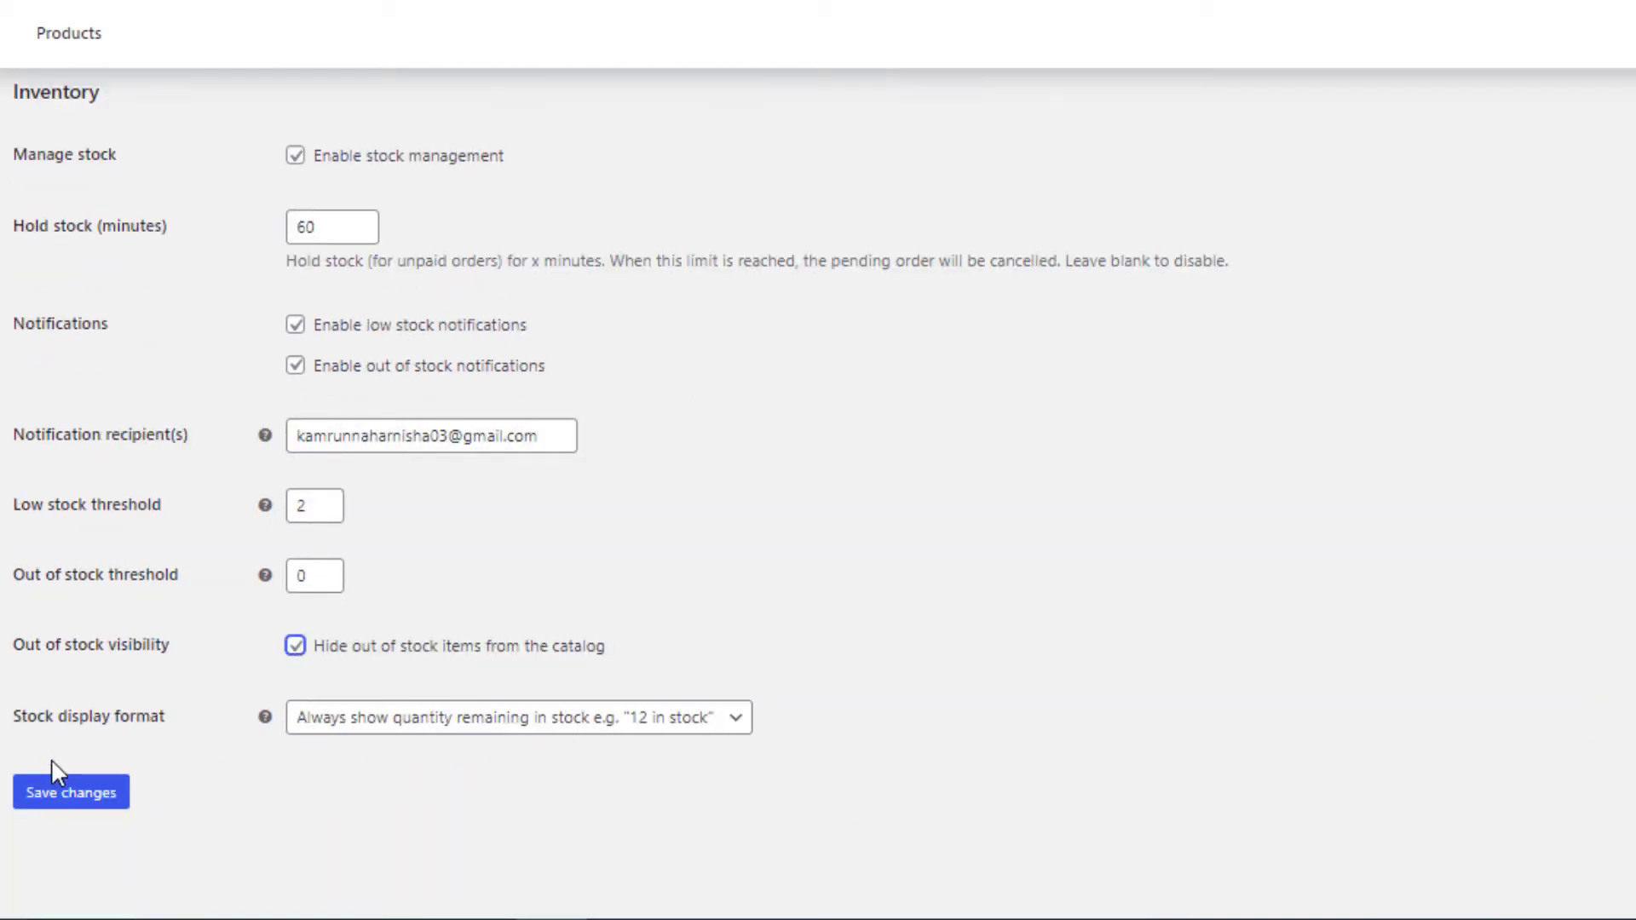
{"action": "left_click", "coordinate": [62, 797]}
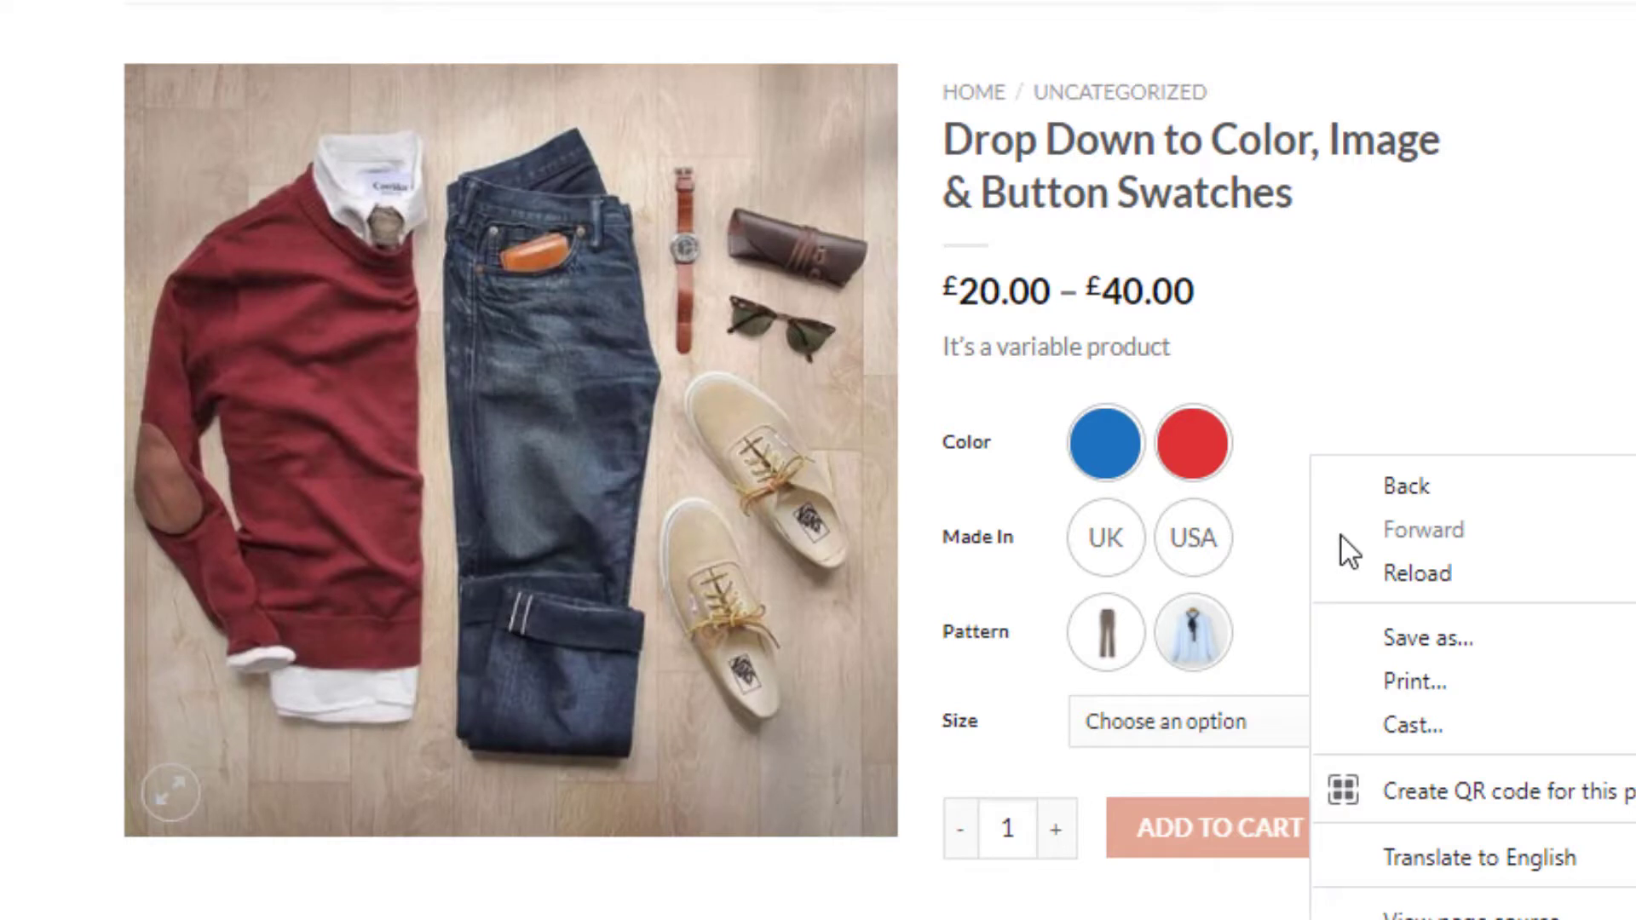
{"action": "left_click", "coordinate": [1352, 562]}
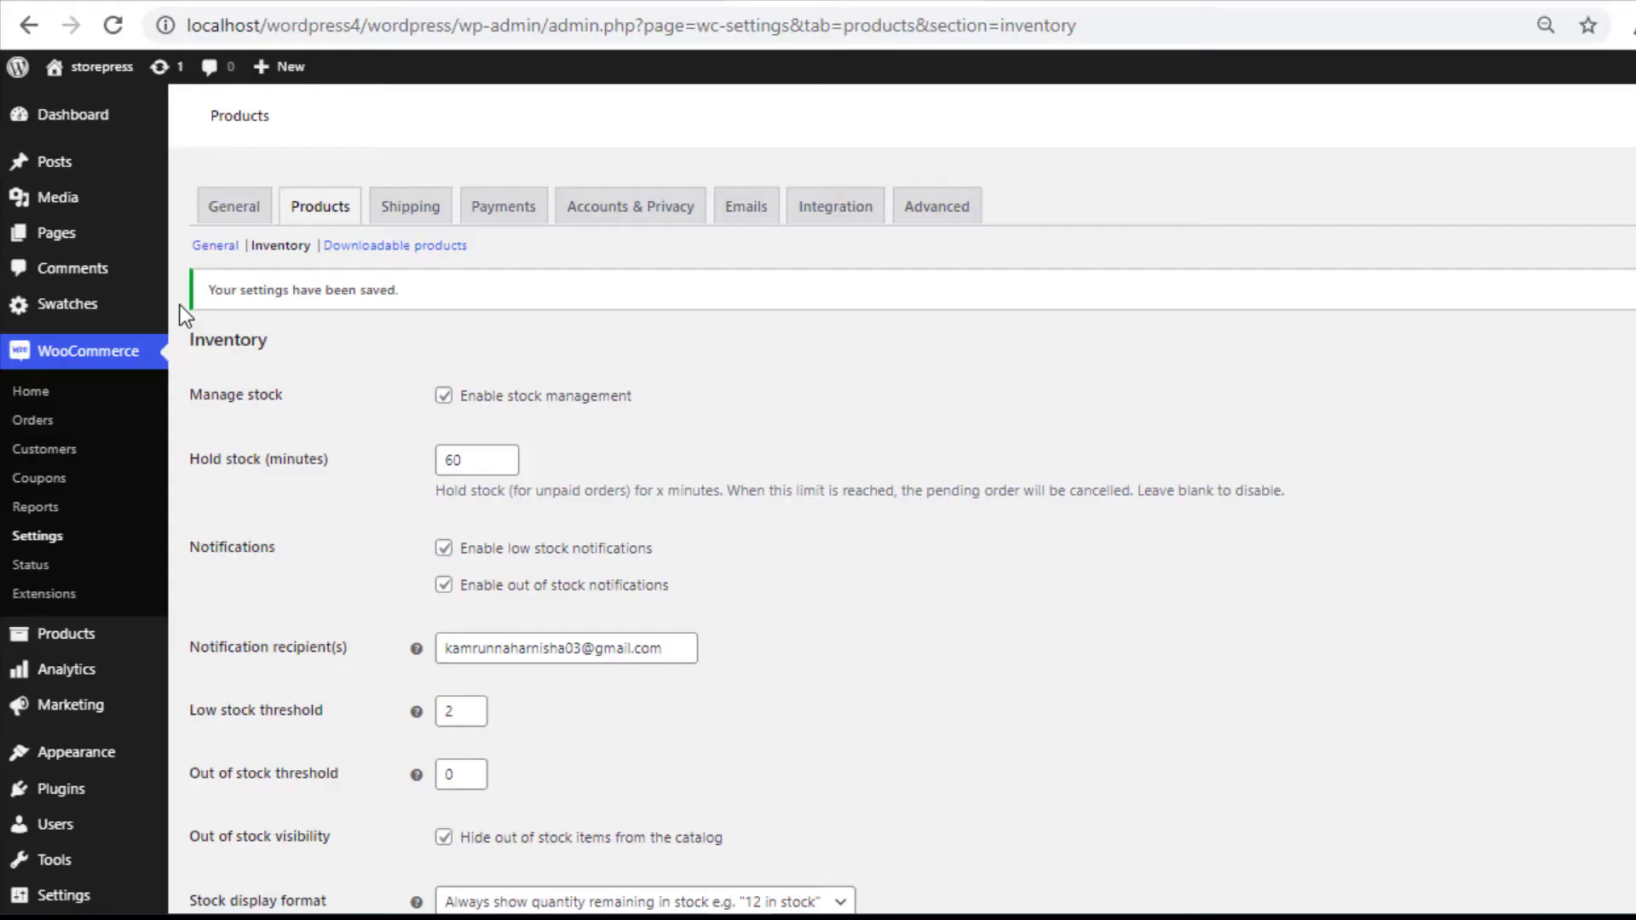
Save 'Blur without cross' for unavailable swatches, check the storefront, then select the Hide behaviour
{"action": "left_click", "coordinate": [156, 316]}
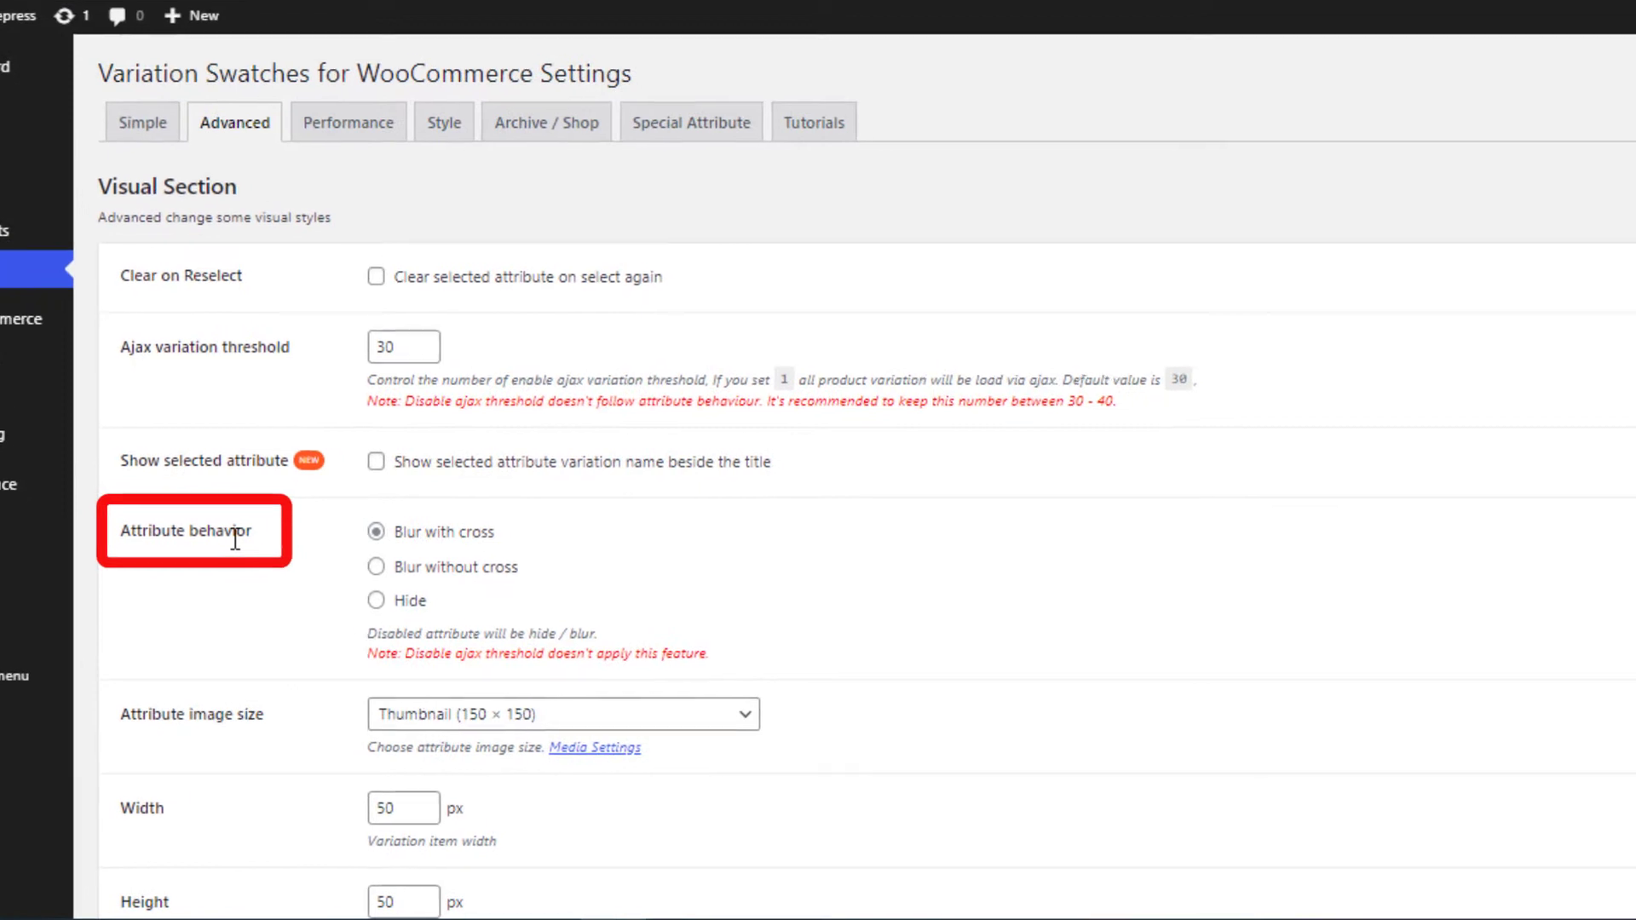
{"action": "left_click", "coordinate": [376, 567]}
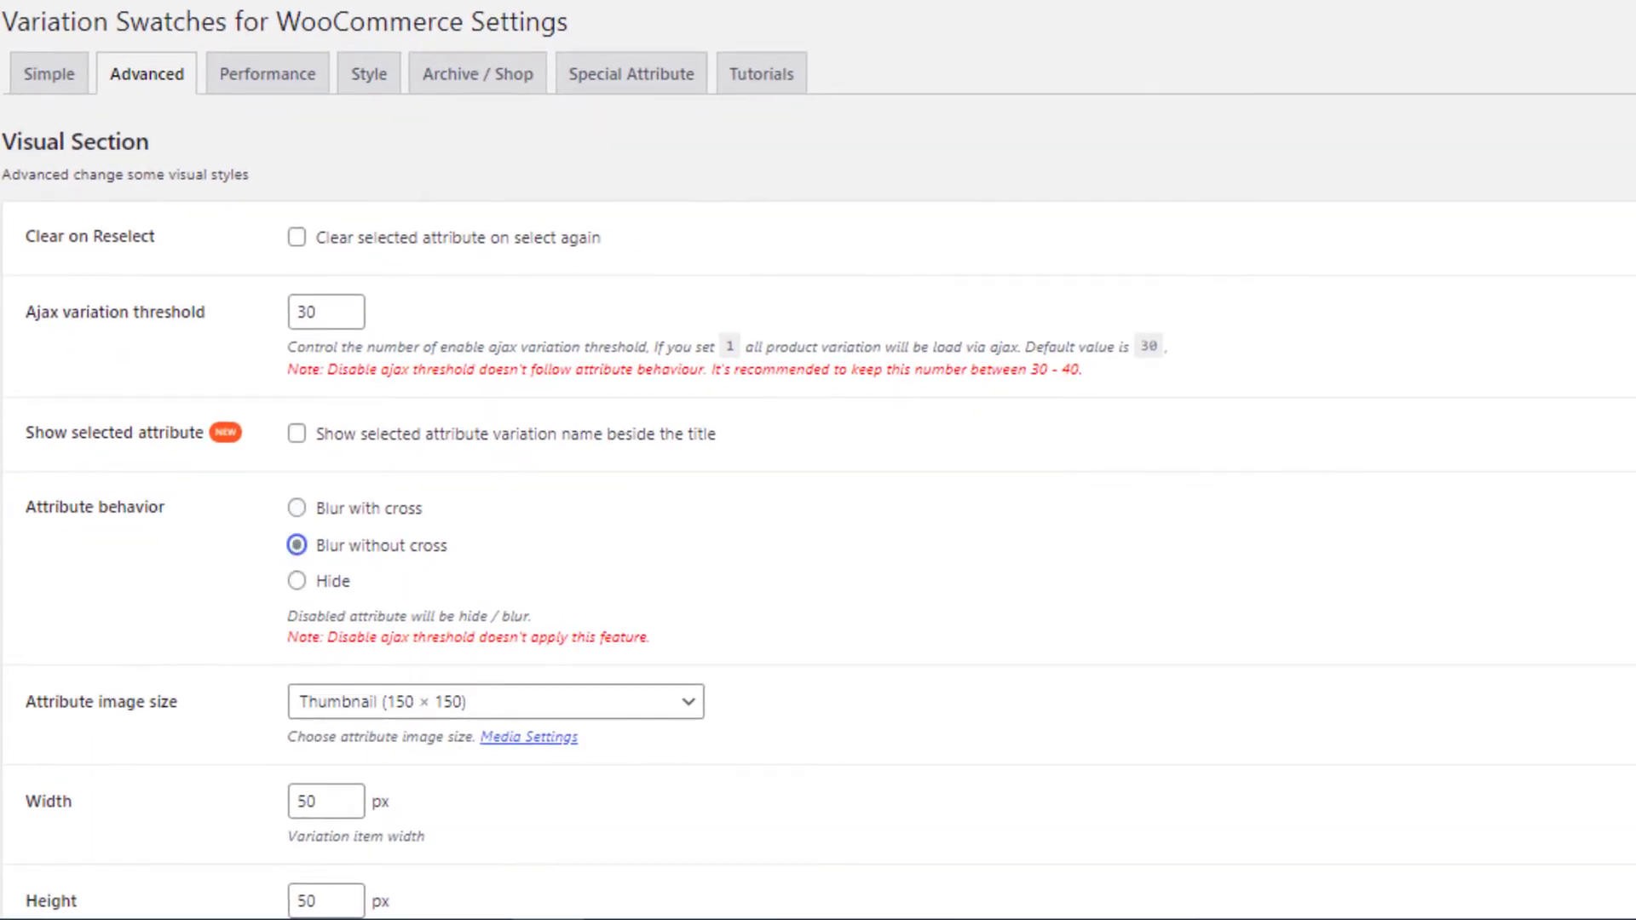
{"action": "scroll", "coordinate": [818, 460], "scroll_direction": "down", "scroll_amount": 4}
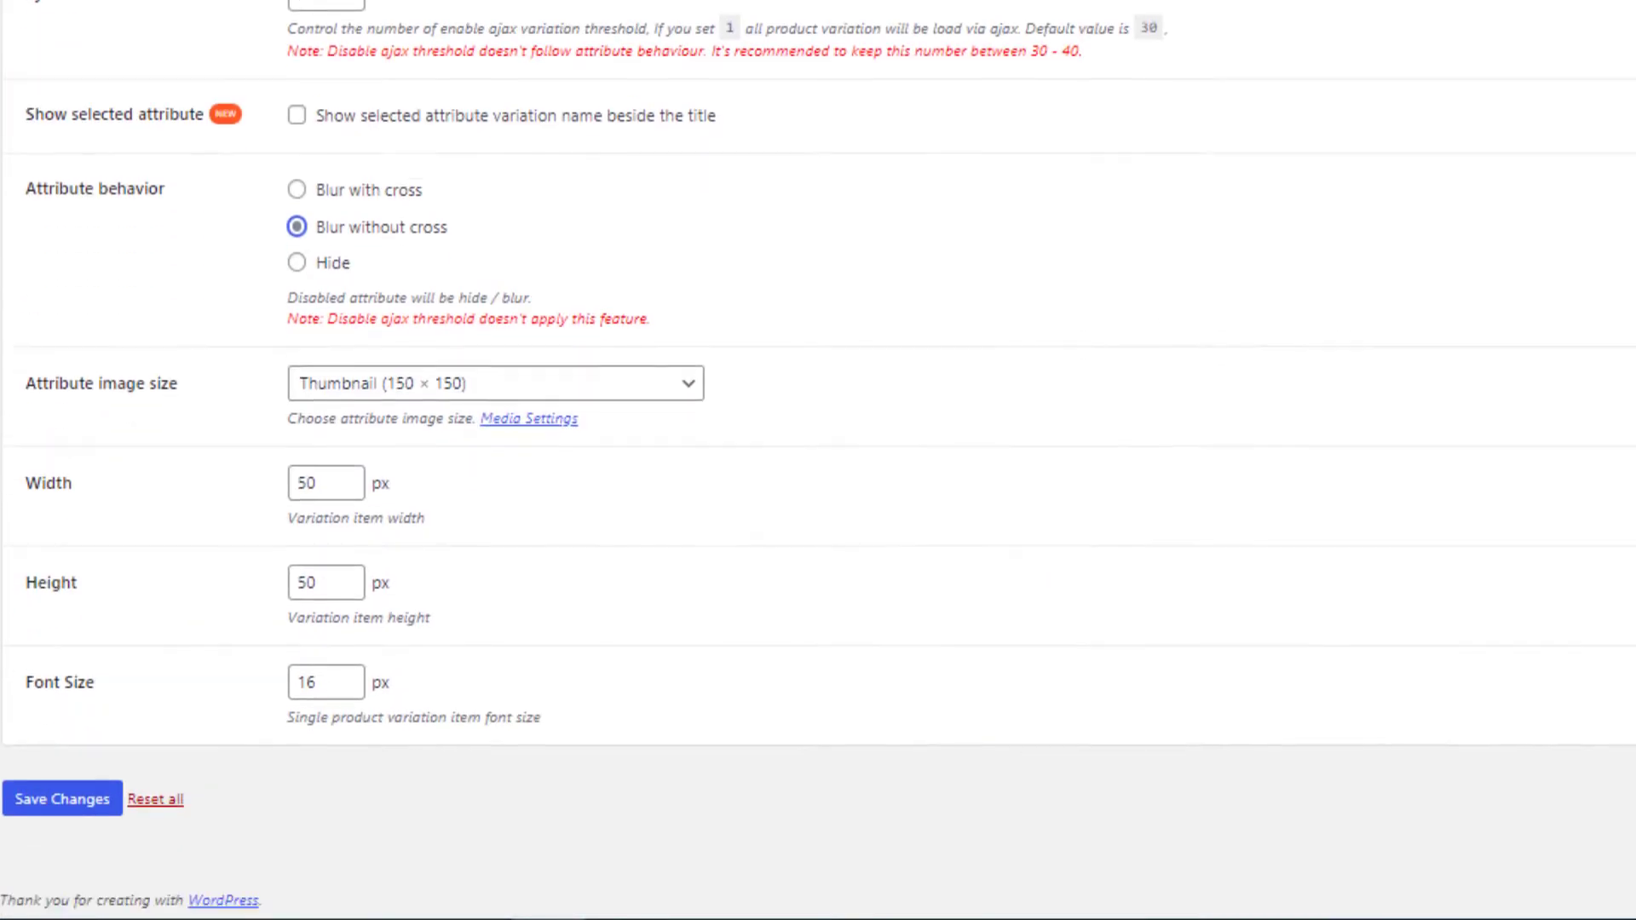
{"action": "left_click", "coordinate": [92, 800]}
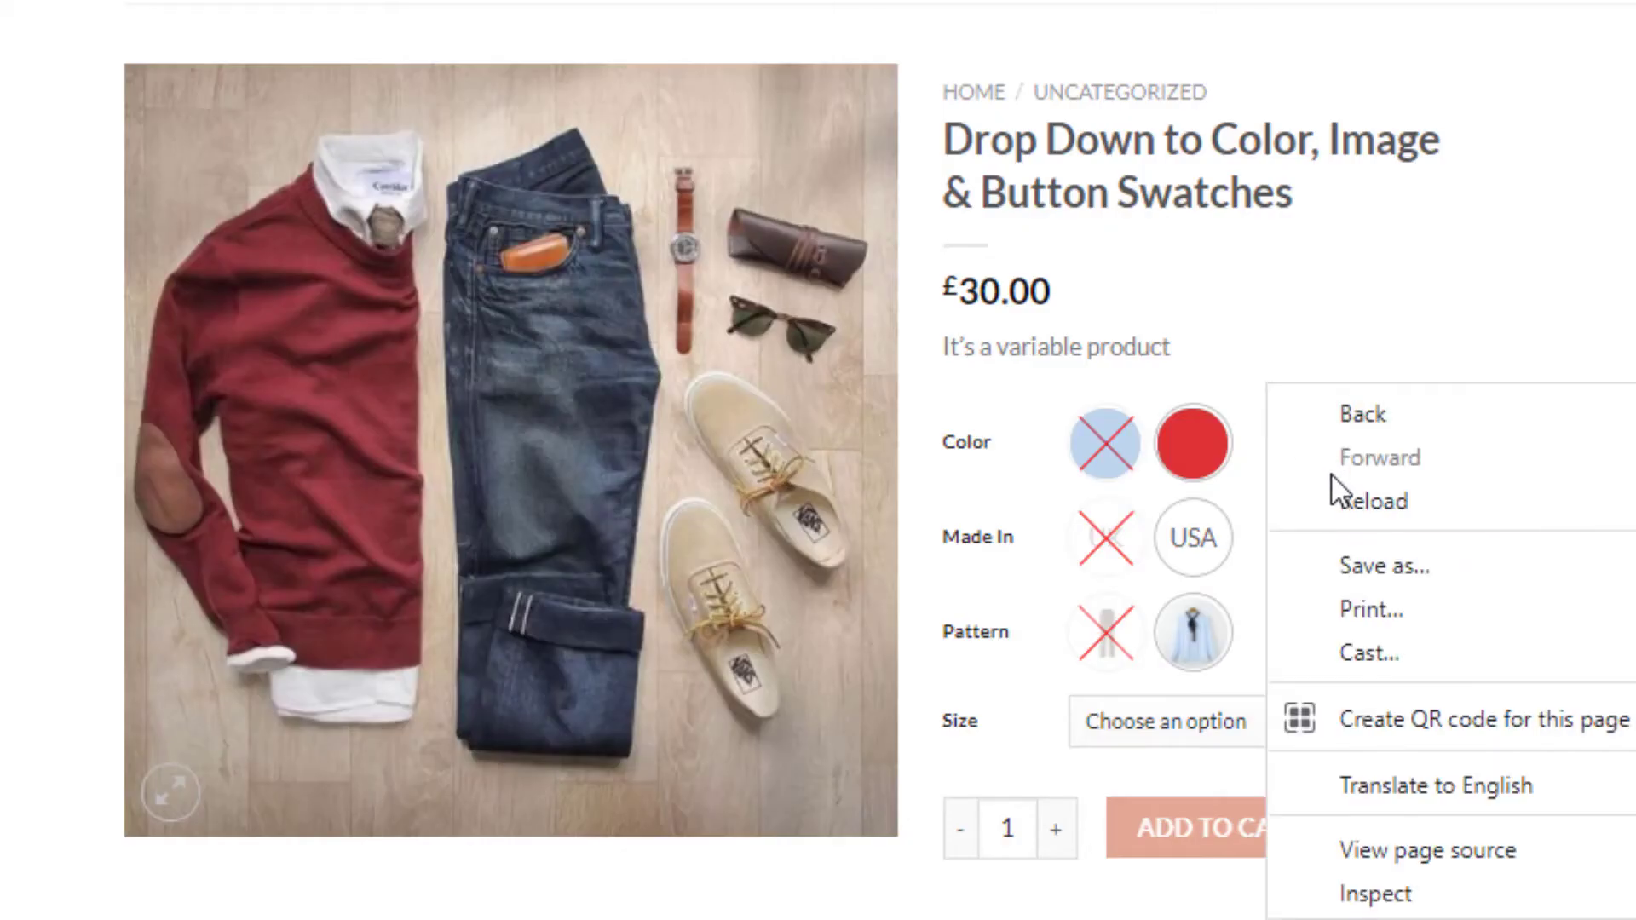
{"action": "left_click", "coordinate": [1327, 497]}
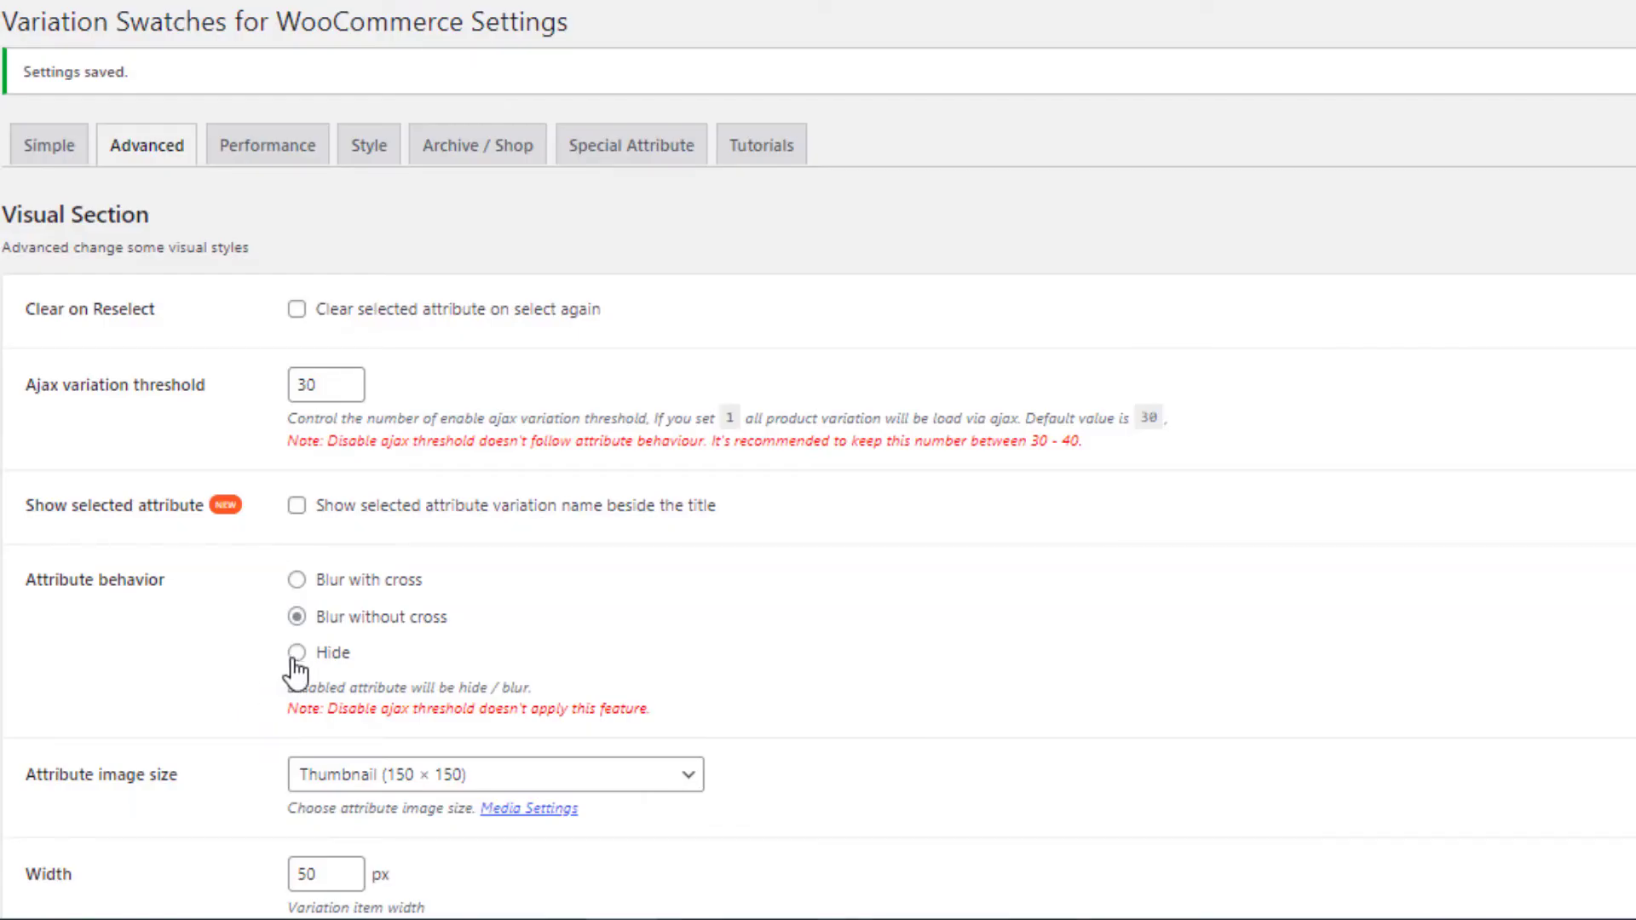
{"action": "left_click", "coordinate": [295, 655]}
{"action": "scroll", "coordinate": [1363, 542], "scroll_direction": "down", "scroll_amount": 4}
Save the Hide attribute behaviour and reload the storefront product page
{"action": "left_click", "coordinate": [77, 836]}
{"action": "right_click", "coordinate": [1343, 412]}
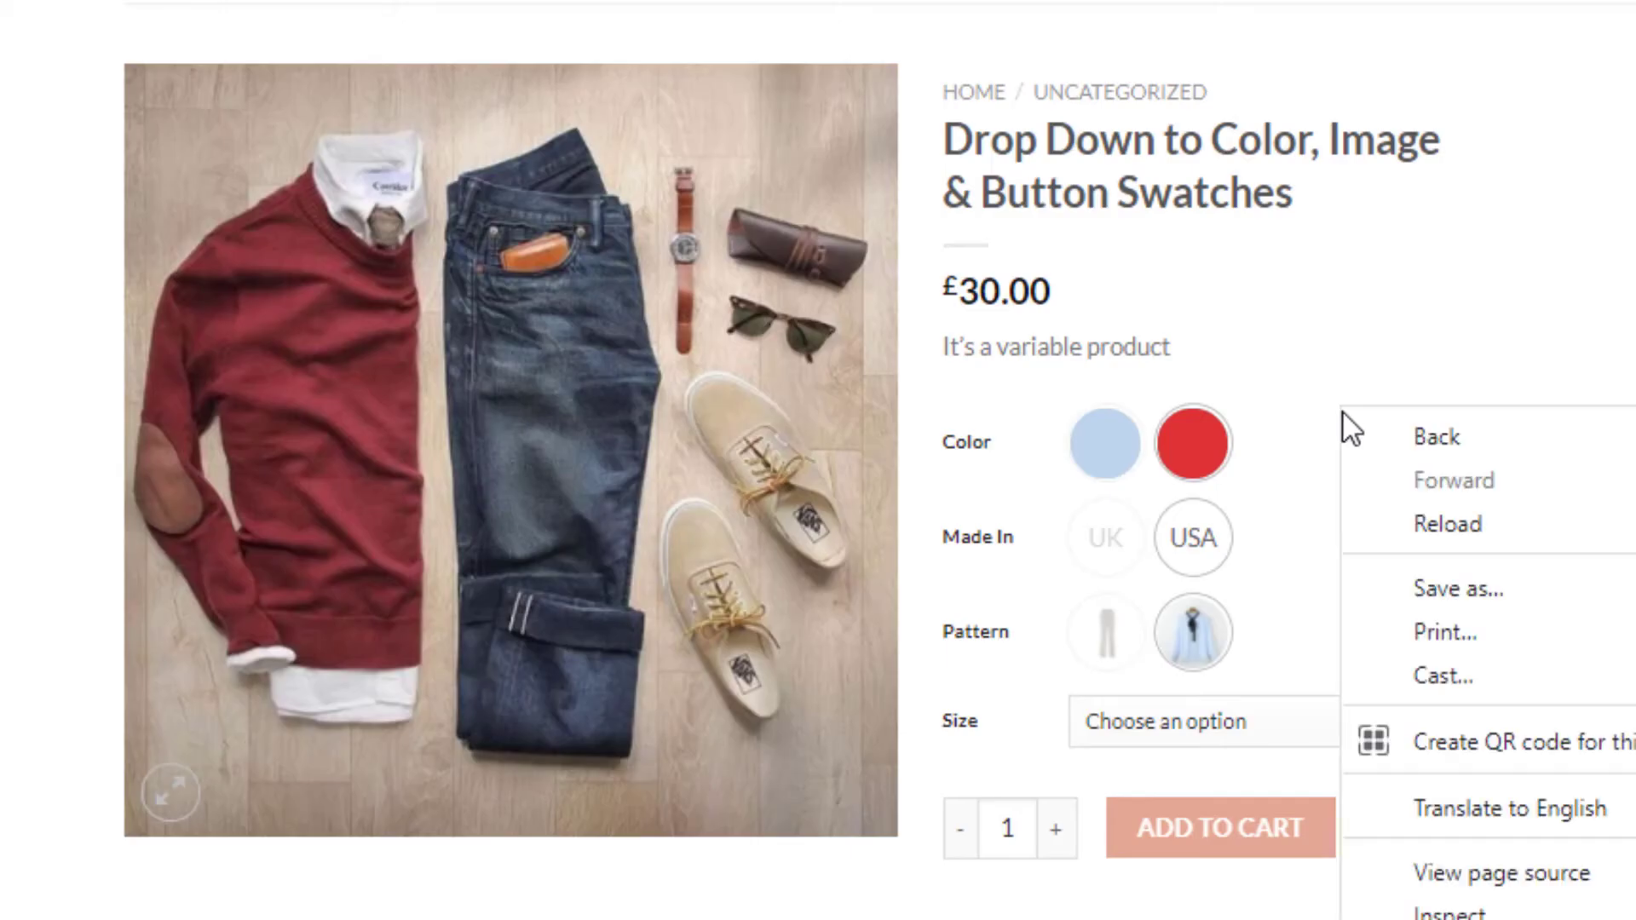
{"action": "left_click", "coordinate": [1430, 522]}
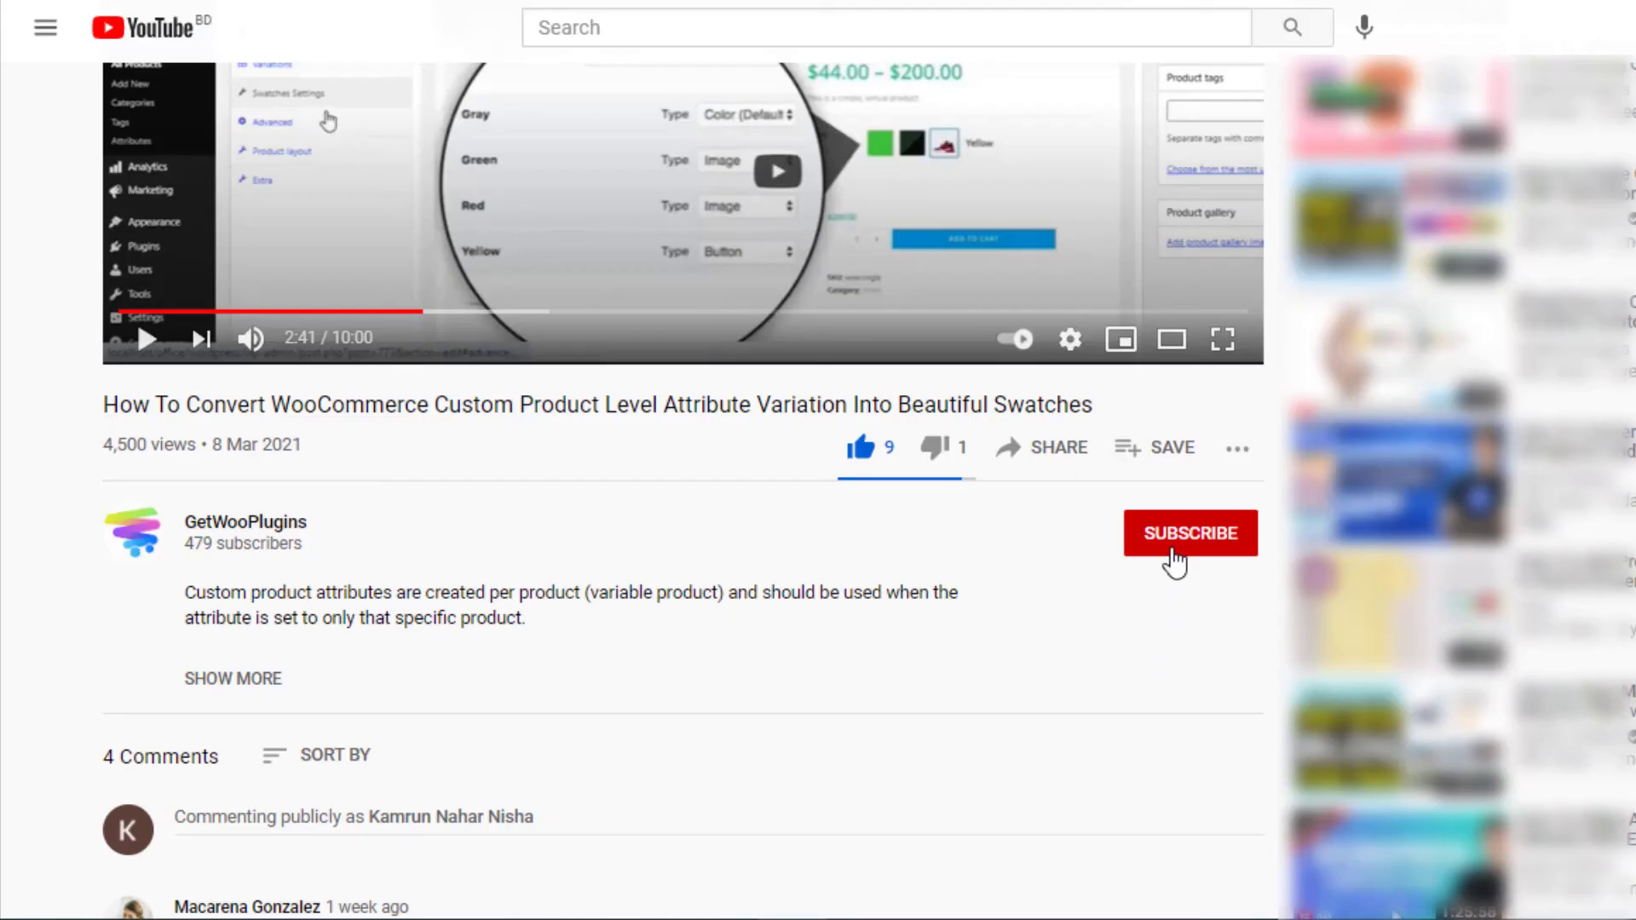
Subscribe to GetWooPlugins, set the bell to All notifications, and begin a public comment
{"action": "left_click", "coordinate": [1176, 545]}
{"action": "left_click", "coordinate": [1237, 534]}
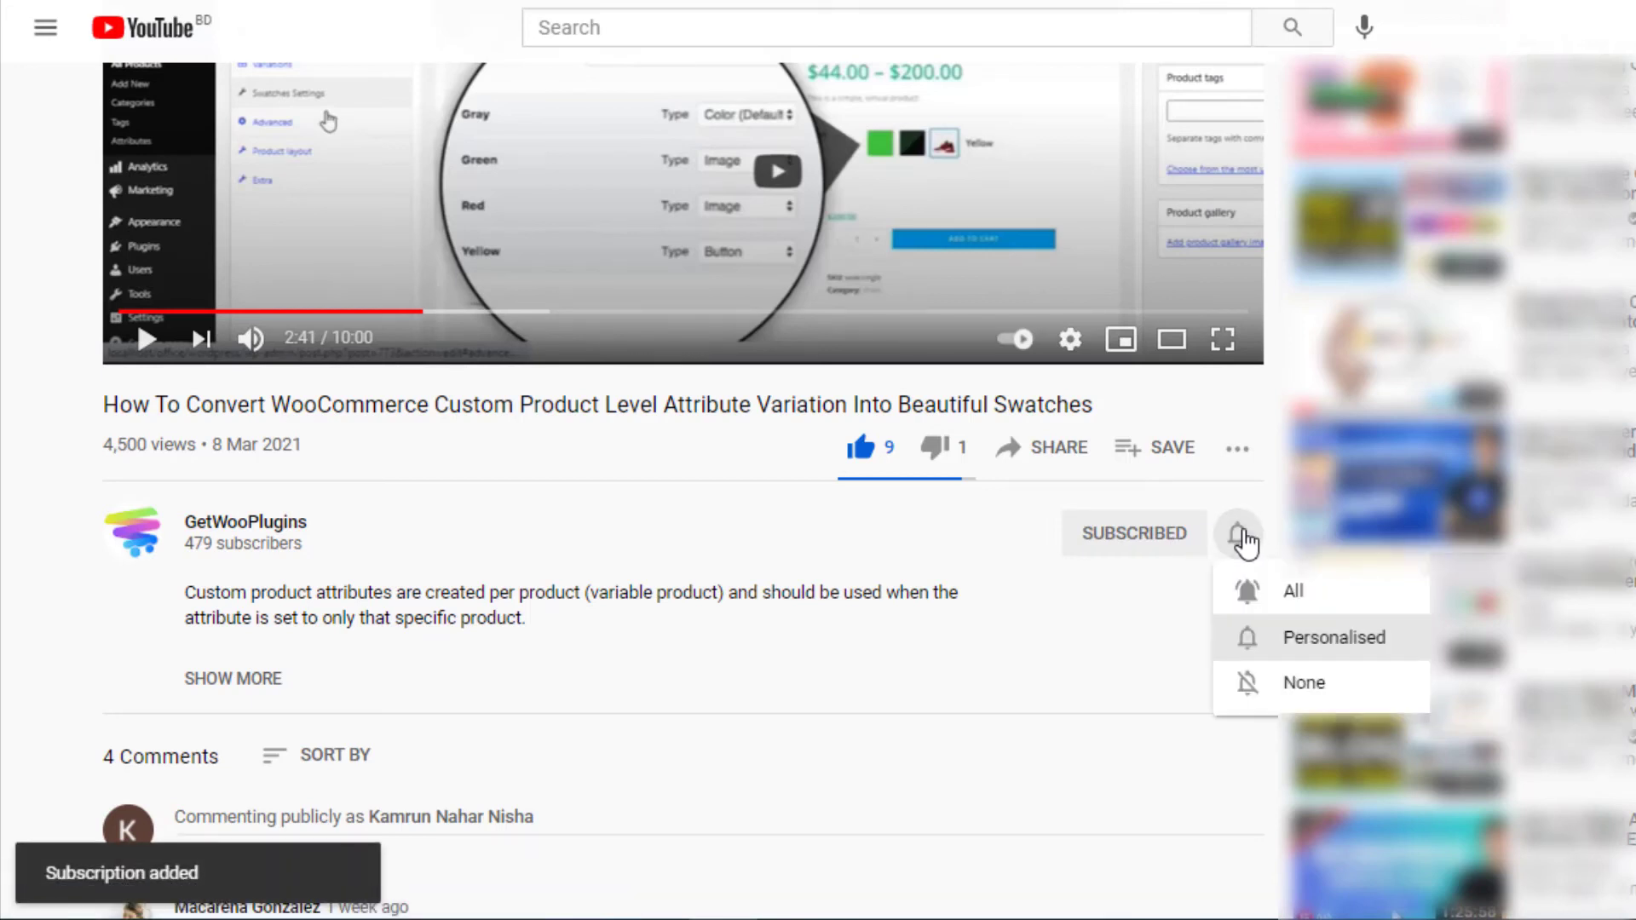
{"action": "left_click", "coordinate": [1266, 589]}
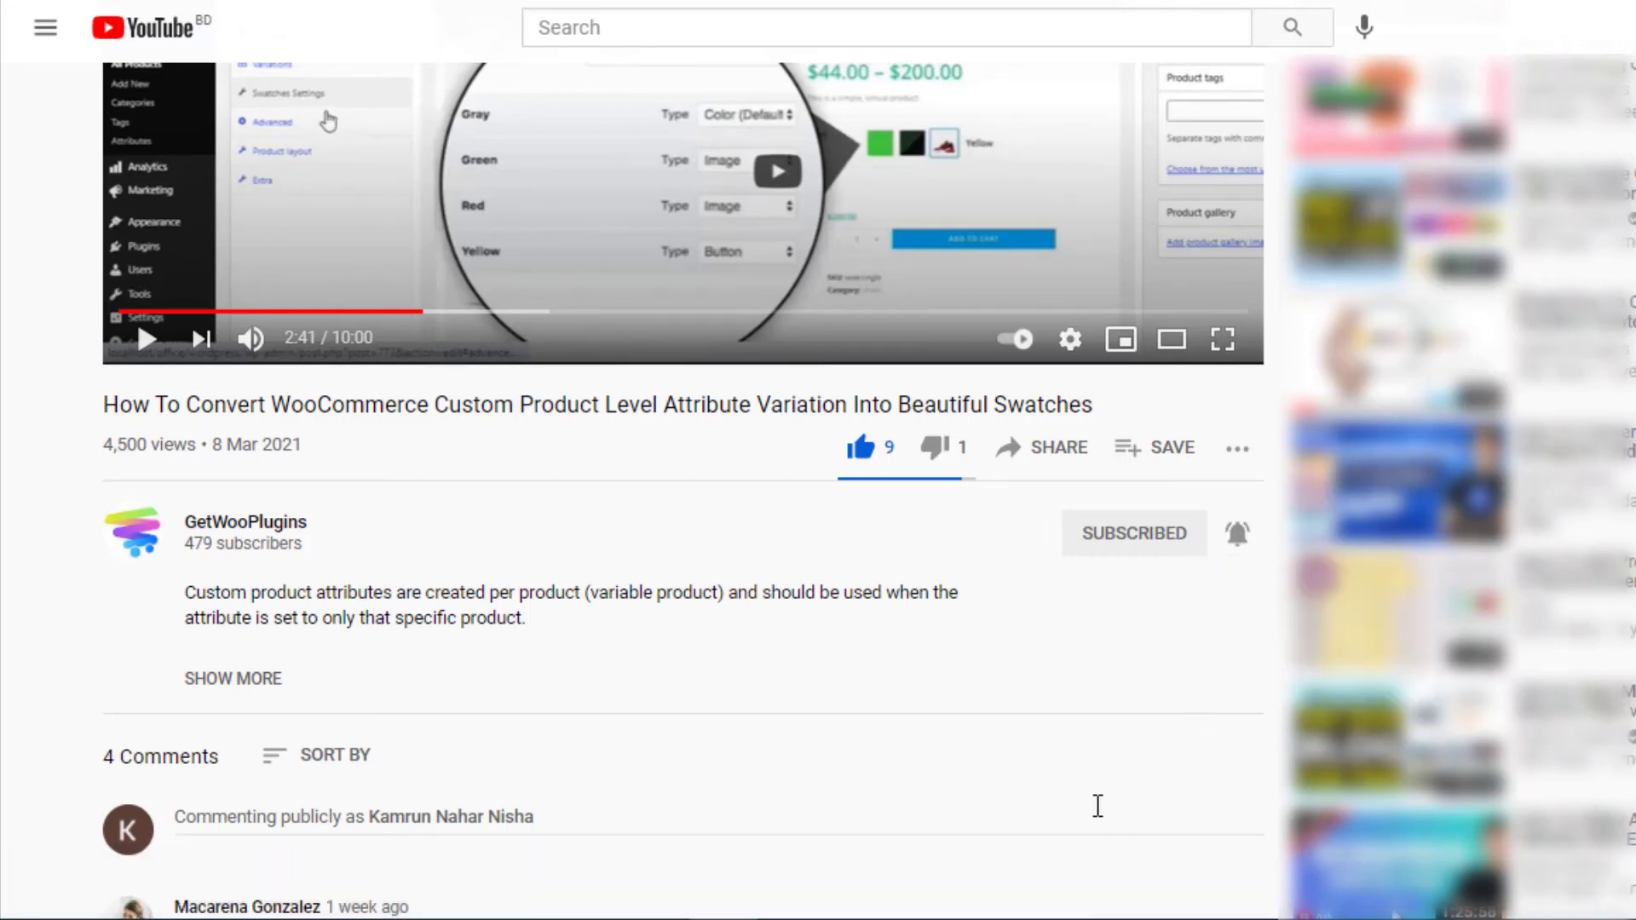
{"action": "left_click", "coordinate": [346, 822]}
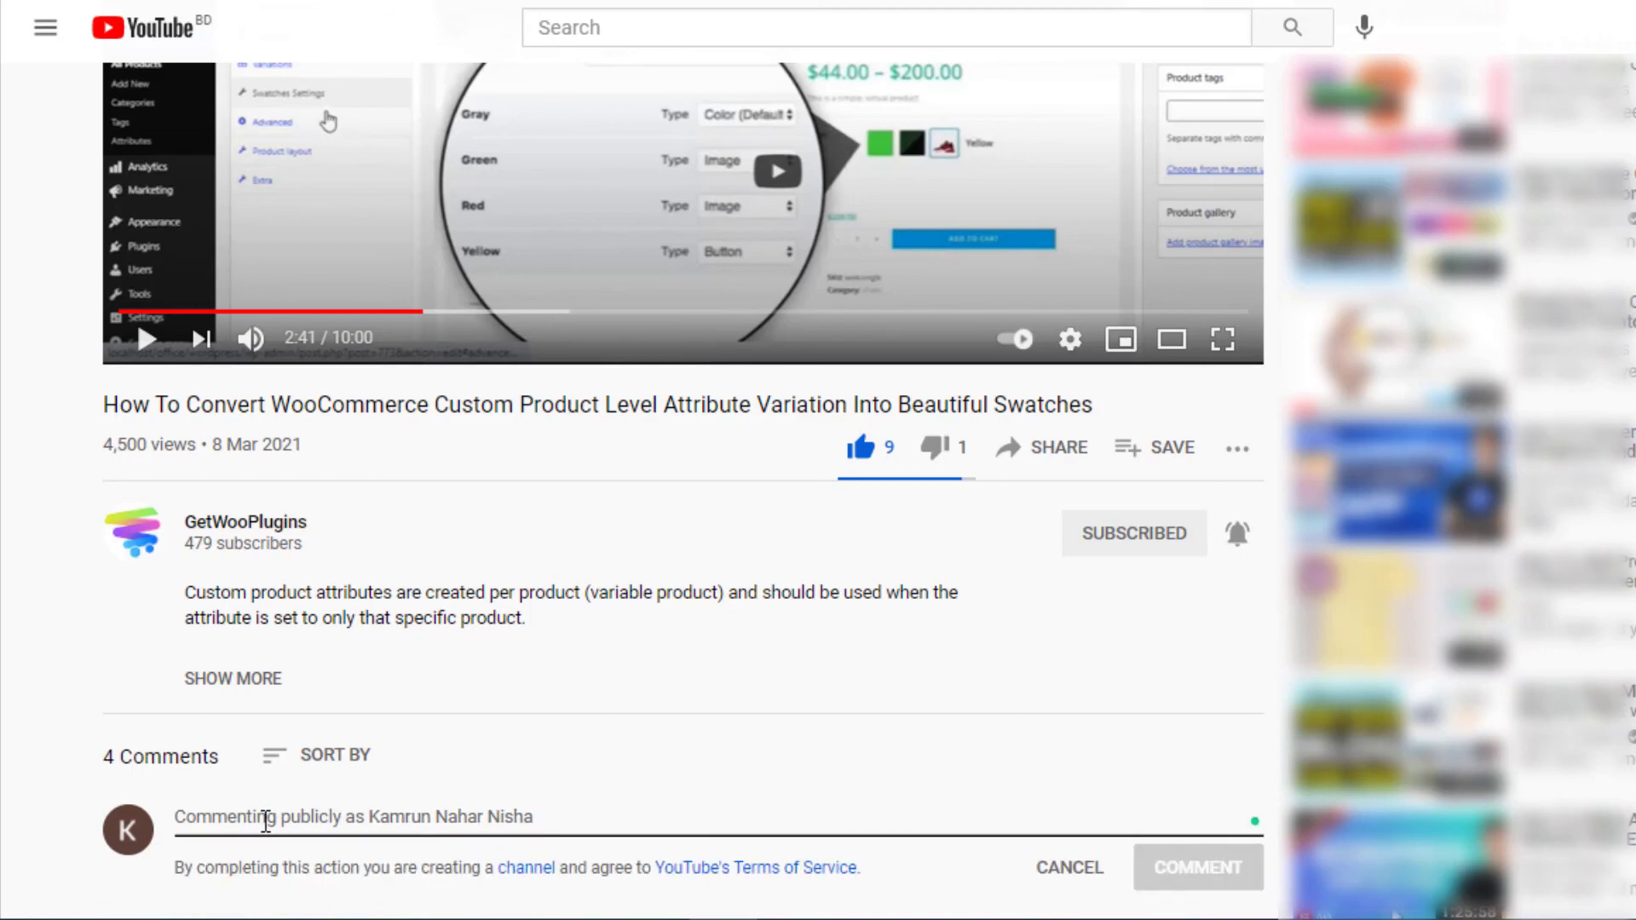